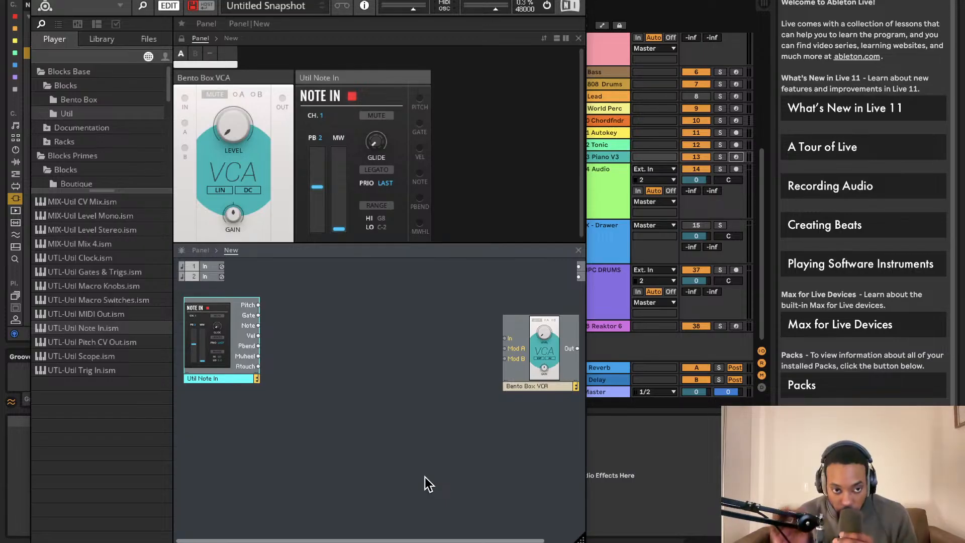
Widen the plug-in window until both output terminals are fully visible in the structure view.
{"action": "scroll", "coordinate": [217, 235], "scroll_direction": "down", "scroll_amount": 1}
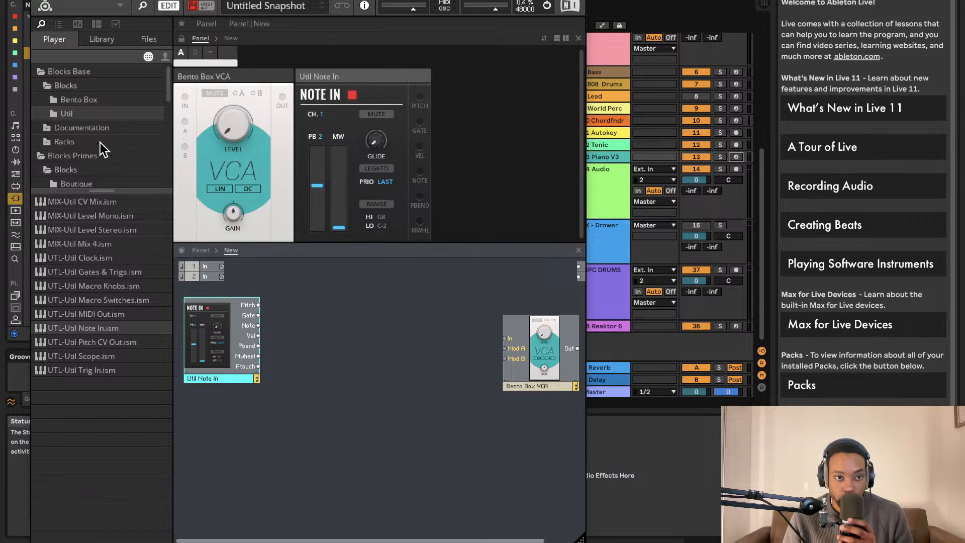
{"action": "left_click", "coordinate": [76, 113]}
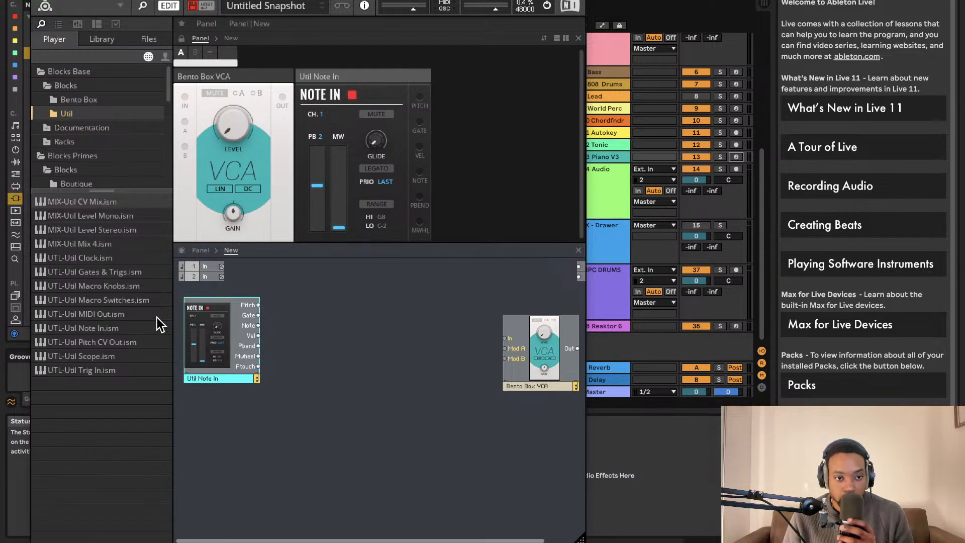
{"action": "left_click_drag", "start_coordinate": [583, 535], "coordinate": [648, 537]}
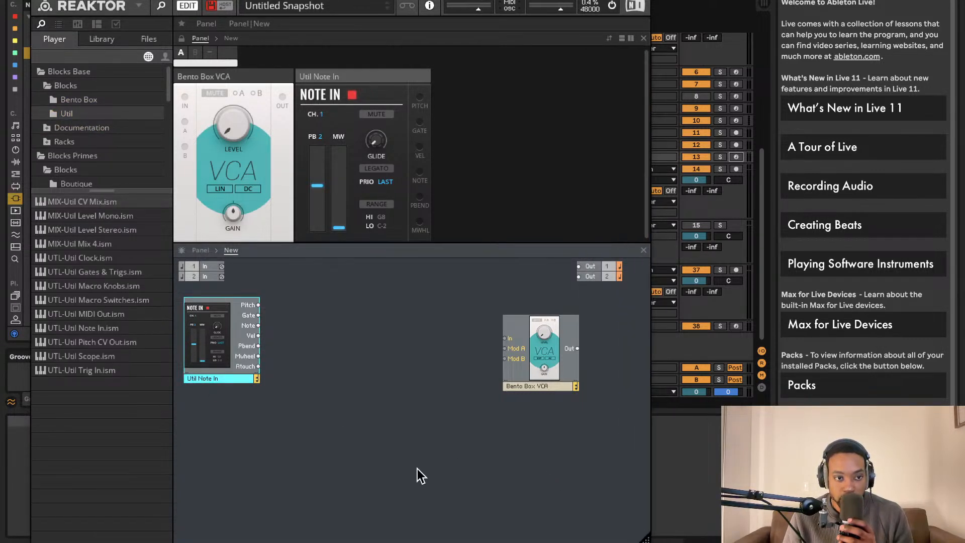
Add the Bento 8 Steps Sequencer block to the structure, below and between the Note In and VCA blocks.
{"action": "left_click", "coordinate": [95, 99]}
{"action": "left_click", "coordinate": [96, 117]}
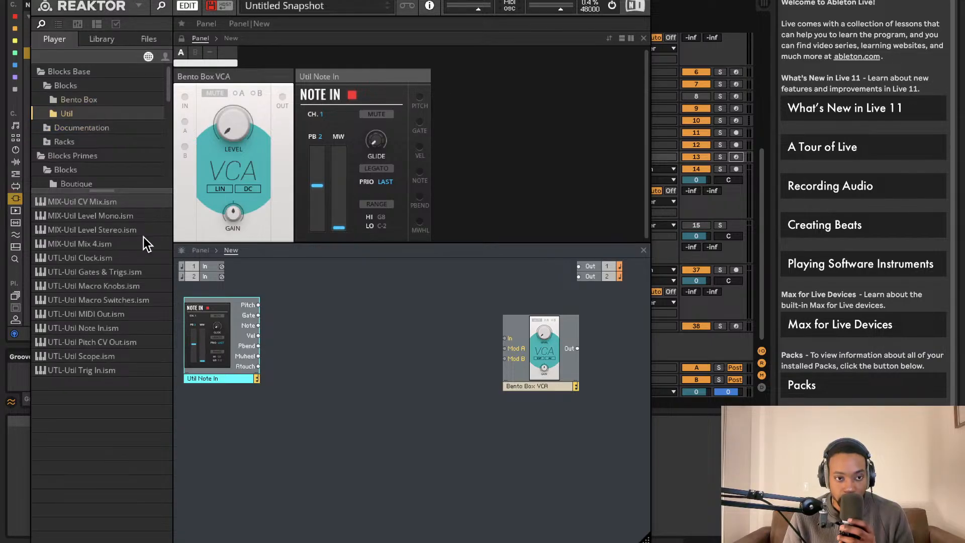
{"action": "left_click", "coordinate": [92, 100]}
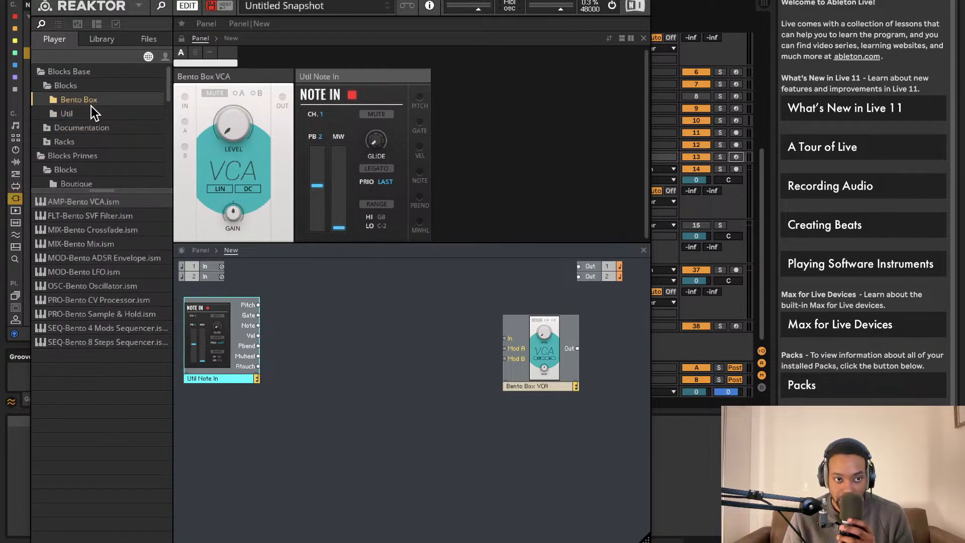
{"action": "left_click_drag", "start_coordinate": [126, 342], "coordinate": [285, 419]}
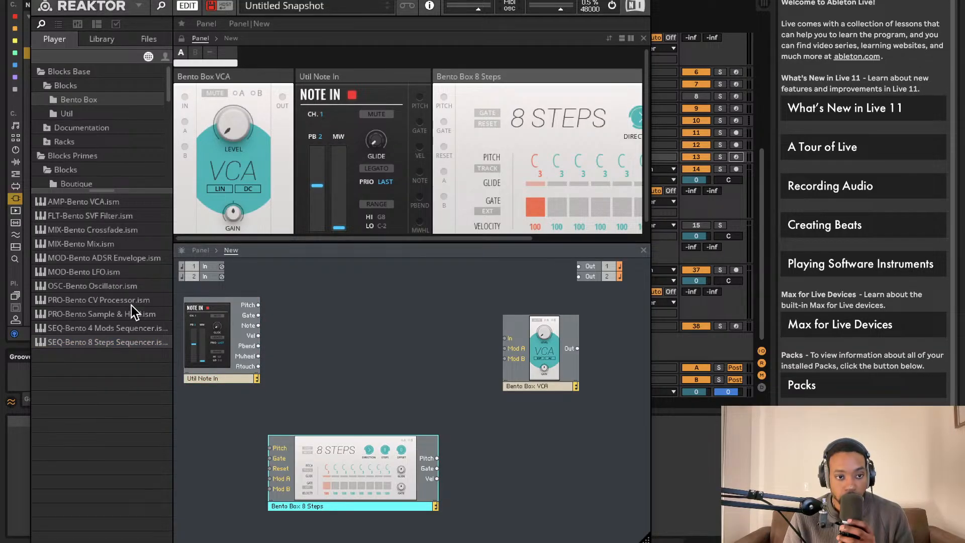
Add a Util Clock block below Note In and position the 8 Steps sequencer beside it.
{"action": "left_click", "coordinate": [84, 111]}
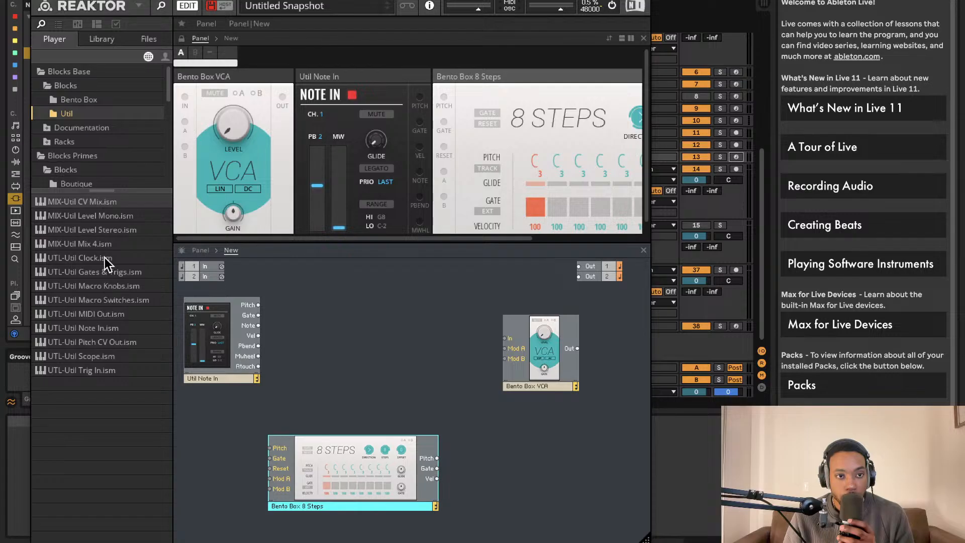
{"action": "left_click_drag", "start_coordinate": [106, 259], "coordinate": [205, 465]}
{"action": "left_click_drag", "start_coordinate": [389, 489], "coordinate": [369, 495]}
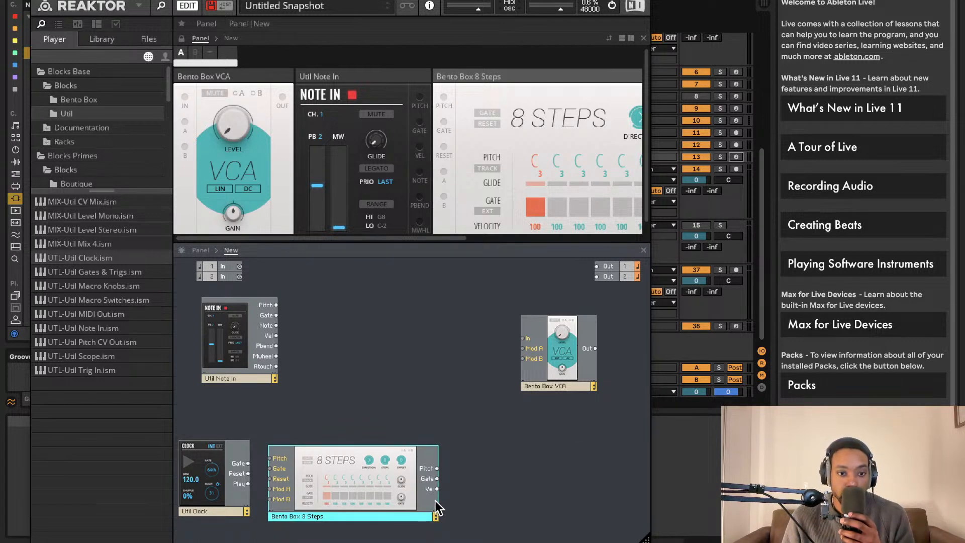
{"action": "mouse_move", "coordinate": [435, 501]}
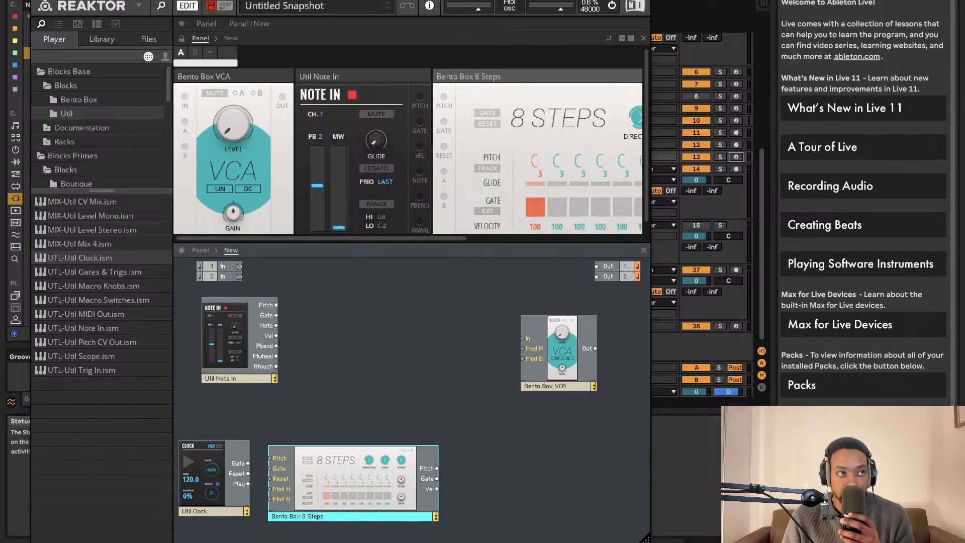
Add a Bento Oscillator between Note In and VCA and patch the 8 Steps Pitch output into its Pitch input.
{"action": "left_click", "coordinate": [77, 100]}
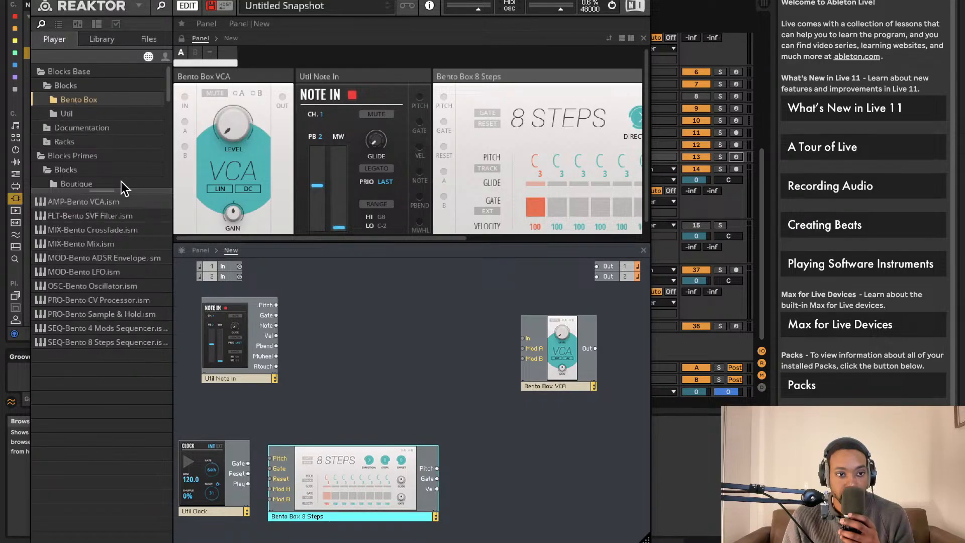
{"action": "left_click_drag", "start_coordinate": [107, 285], "coordinate": [276, 305]}
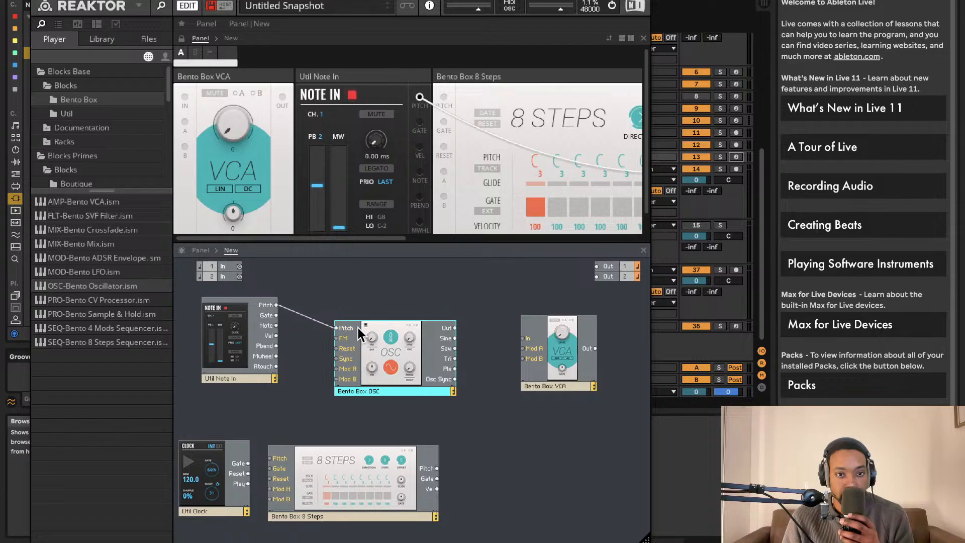
{"action": "left_click_drag", "start_coordinate": [335, 328], "coordinate": [272, 461]}
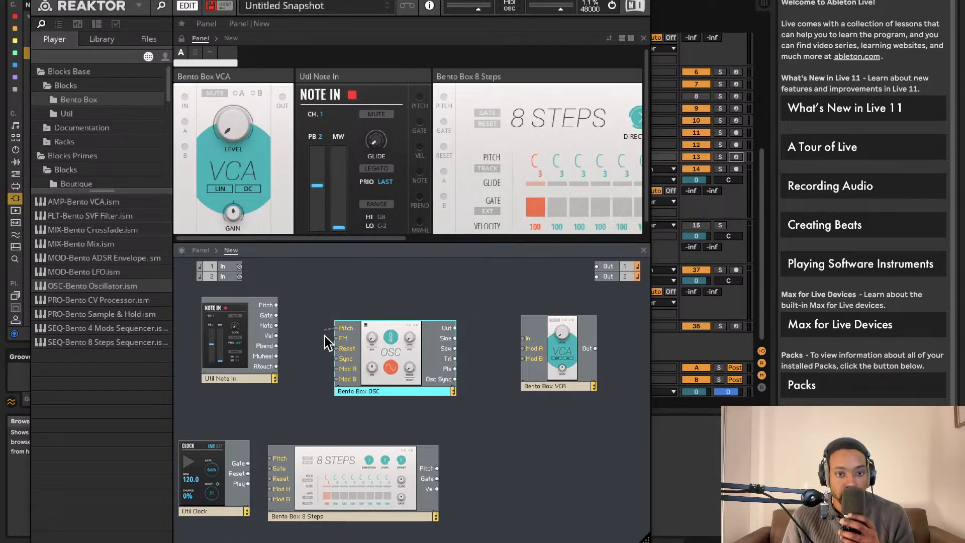
{"action": "left_click_drag", "start_coordinate": [324, 336], "coordinate": [439, 468]}
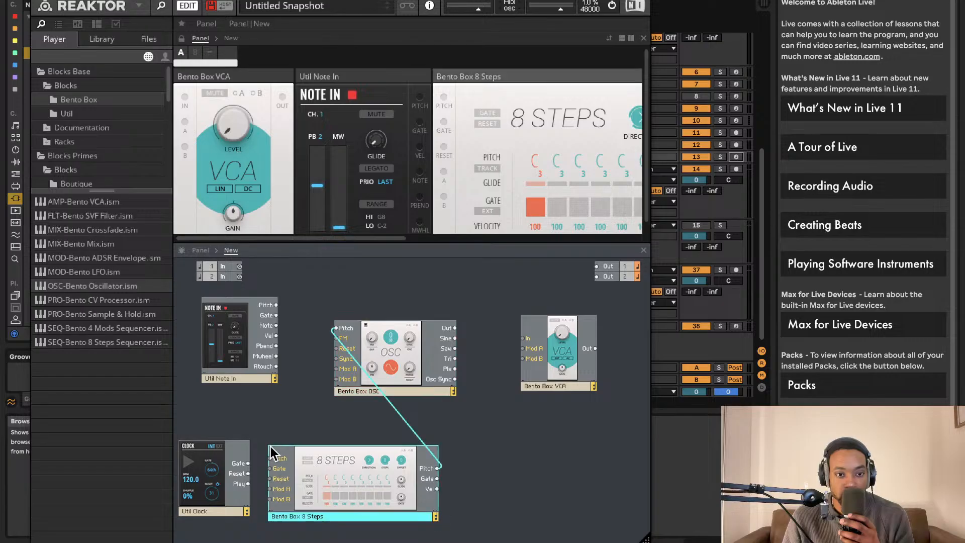
Reposition the 8 Steps block and patch the Clock's Gate and Reset outputs into its Gate and Reset inputs.
{"action": "left_click_drag", "start_coordinate": [272, 452], "coordinate": [264, 460]}
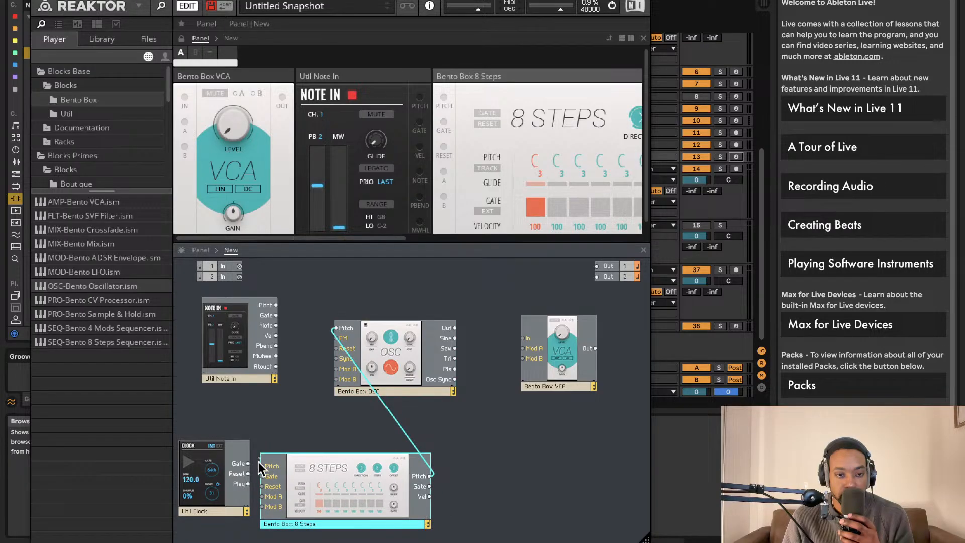
{"action": "left_click_drag", "start_coordinate": [304, 454], "coordinate": [248, 474]}
Patch the oscillator's Out into the VCA's In and the VCA's Out into main outputs 1 and 2.
{"action": "left_click_drag", "start_coordinate": [455, 328], "coordinate": [523, 338]}
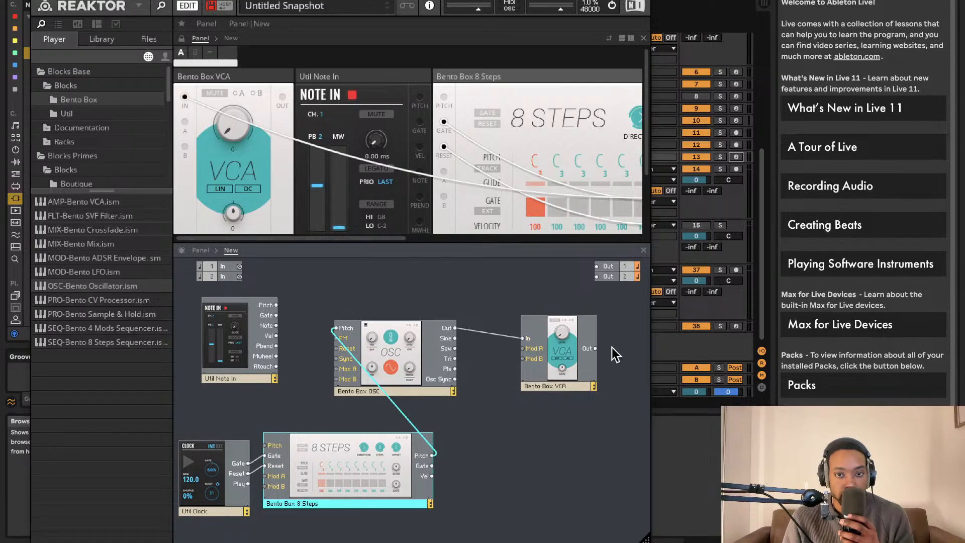
{"action": "mouse_move", "coordinate": [579, 348]}
{"action": "left_mouse_down"}
{"action": "mouse_move", "coordinate": [605, 324]}
{"action": "mouse_move", "coordinate": [555, 349]}
{"action": "mouse_move", "coordinate": [613, 260]}
{"action": "mouse_move", "coordinate": [595, 267]}
{"action": "mouse_move", "coordinate": [605, 284]}
{"action": "mouse_move", "coordinate": [564, 350]}
{"action": "left_mouse_up"}
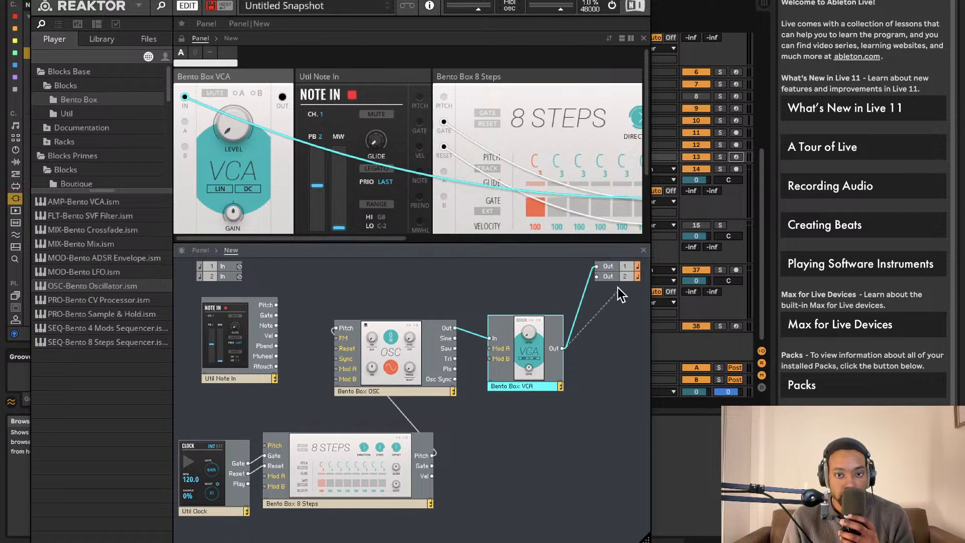
{"action": "left_click_drag", "start_coordinate": [617, 287], "coordinate": [596, 276]}
Repatch the oscillator's Pitch input to the Note In Pitch output and look over the block panels.
{"action": "left_click_drag", "start_coordinate": [336, 328], "coordinate": [269, 300]}
{"action": "scroll", "coordinate": [469, 151], "scroll_direction": "right", "scroll_amount": 5}
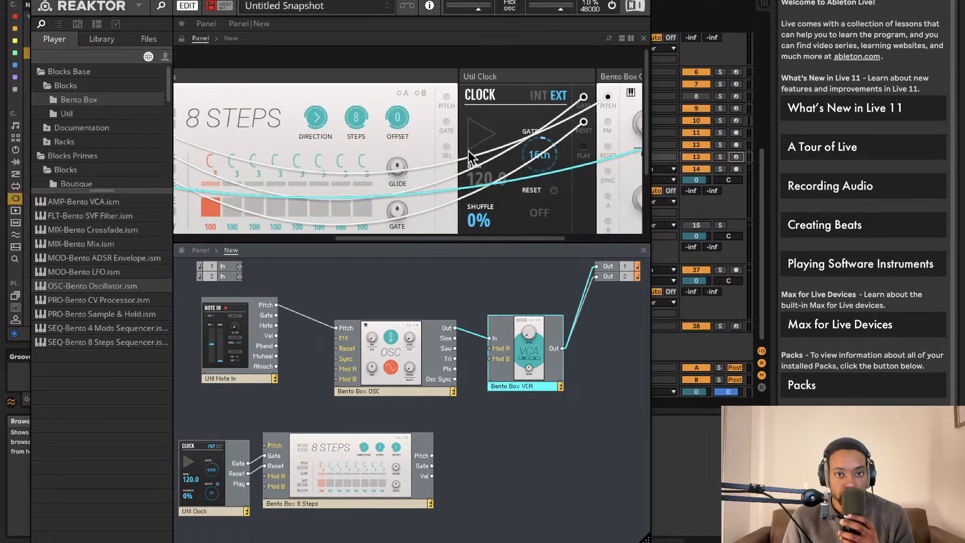
{"action": "scroll", "coordinate": [278, 136], "scroll_direction": "left", "scroll_amount": 5}
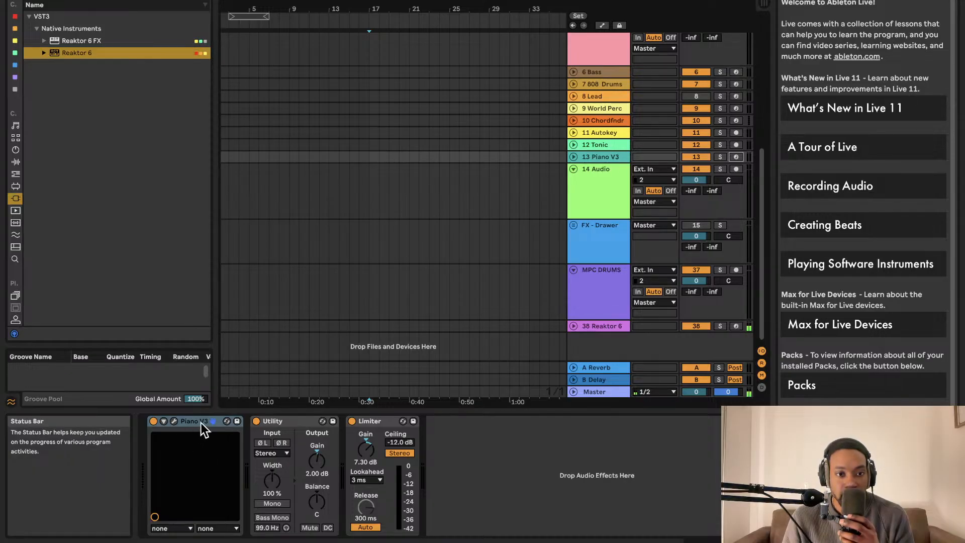
Bring back the Reaktor 6 plug-in from its Ableton Live track and switch its audio engine off.
{"action": "left_click", "coordinate": [593, 325]}
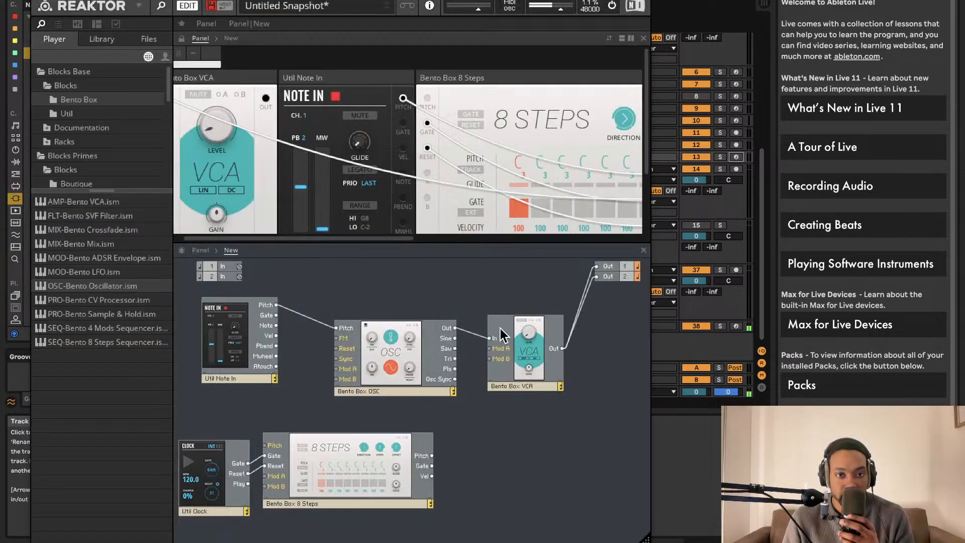
{"action": "left_click", "coordinate": [612, 6]}
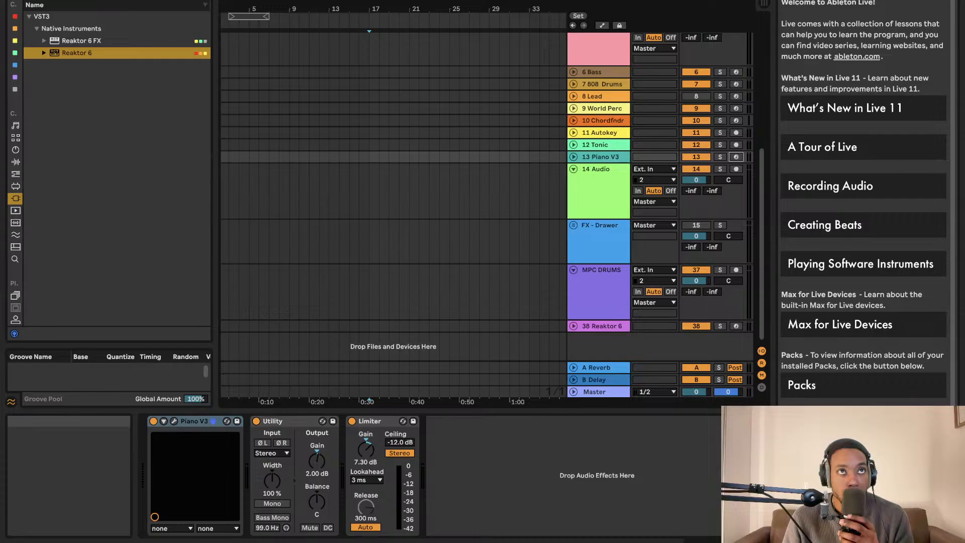
{"action": "left_click", "coordinate": [276, 331]}
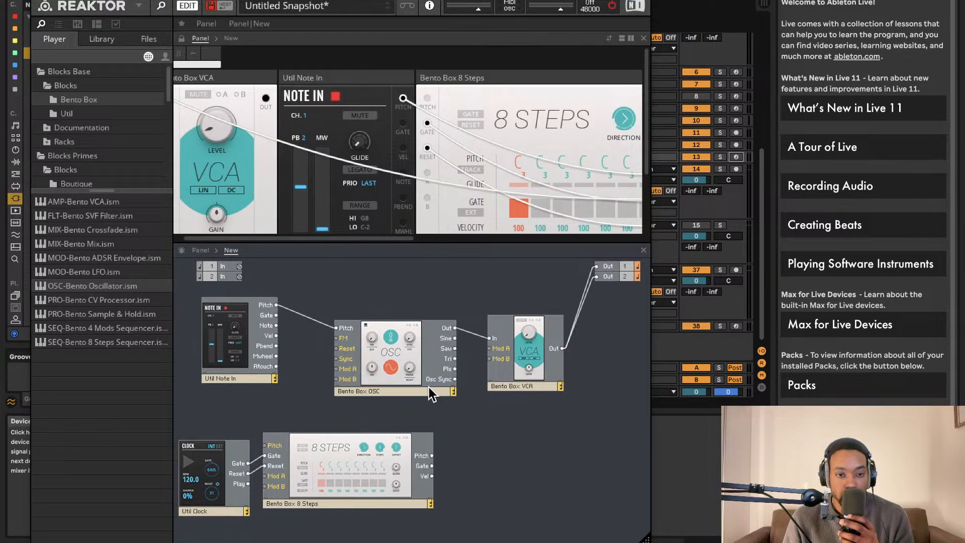
Add a Bento SVF Filter below the VCA and patch it between the oscillator's Out and the VCA's In.
{"action": "mouse_move", "coordinate": [426, 432]}
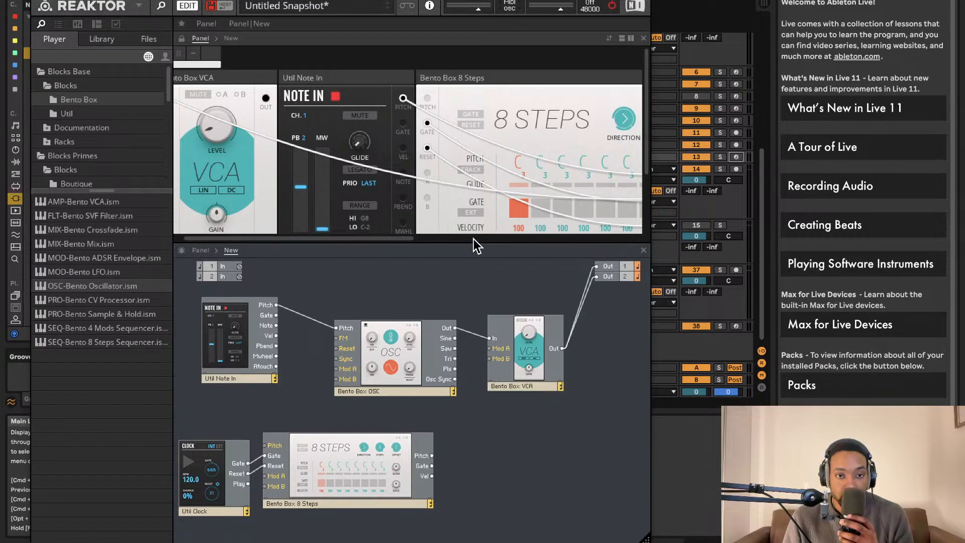
{"action": "left_click_drag", "start_coordinate": [106, 218], "coordinate": [447, 327]}
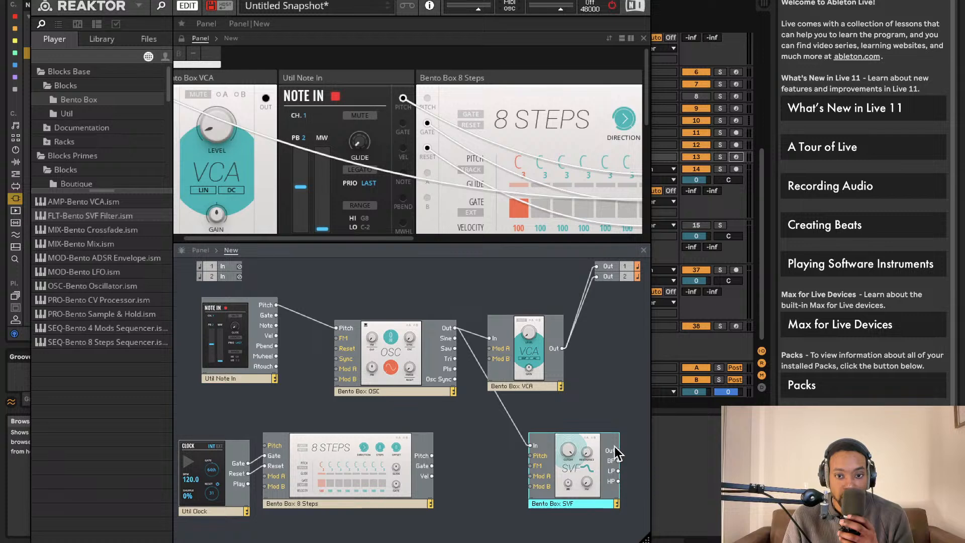
{"action": "left_click_drag", "start_coordinate": [618, 450], "coordinate": [489, 341]}
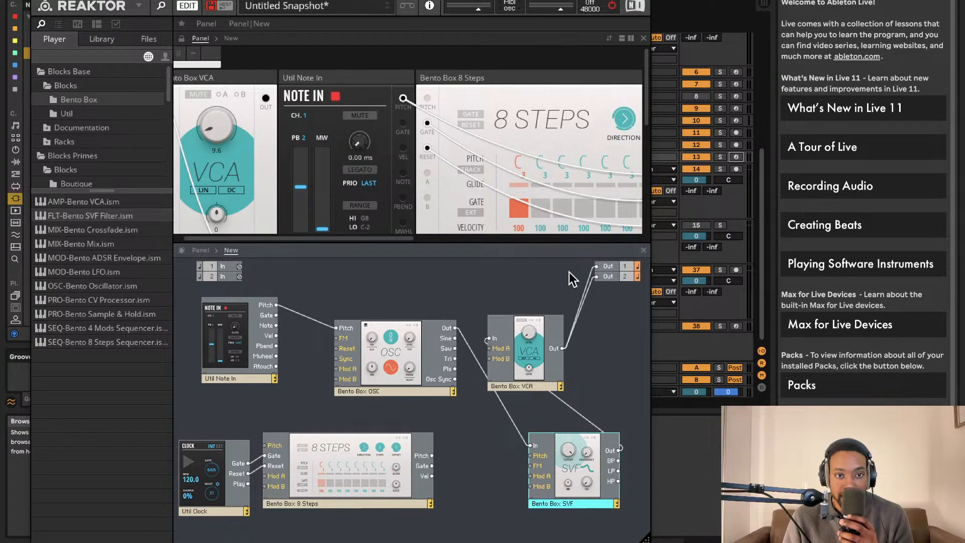
Switch the audio engine on and lower the SVF filter's cutoff to about 1.03 kHz.
{"action": "scroll", "coordinate": [372, 171], "scroll_direction": "down", "scroll_amount": 5}
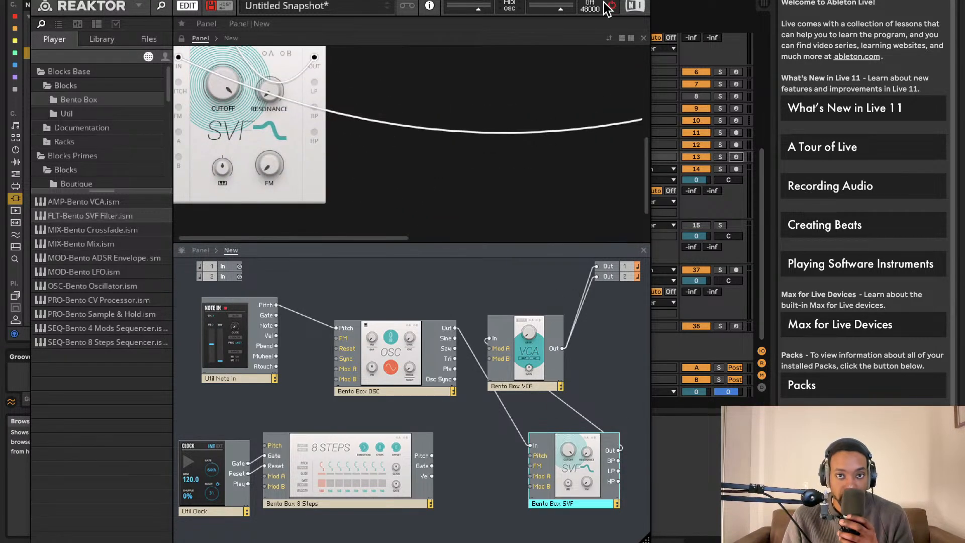
{"action": "scroll", "coordinate": [389, 128], "scroll_direction": "up", "scroll_amount": 3}
{"action": "scroll", "coordinate": [389, 128], "scroll_direction": "down", "scroll_amount": 1}
{"action": "mouse_move", "coordinate": [222, 139]}
{"action": "left_mouse_down"}
{"action": "mouse_move", "coordinate": [224, 319]}
{"action": "mouse_move", "coordinate": [223, 155]}
{"action": "left_mouse_up"}
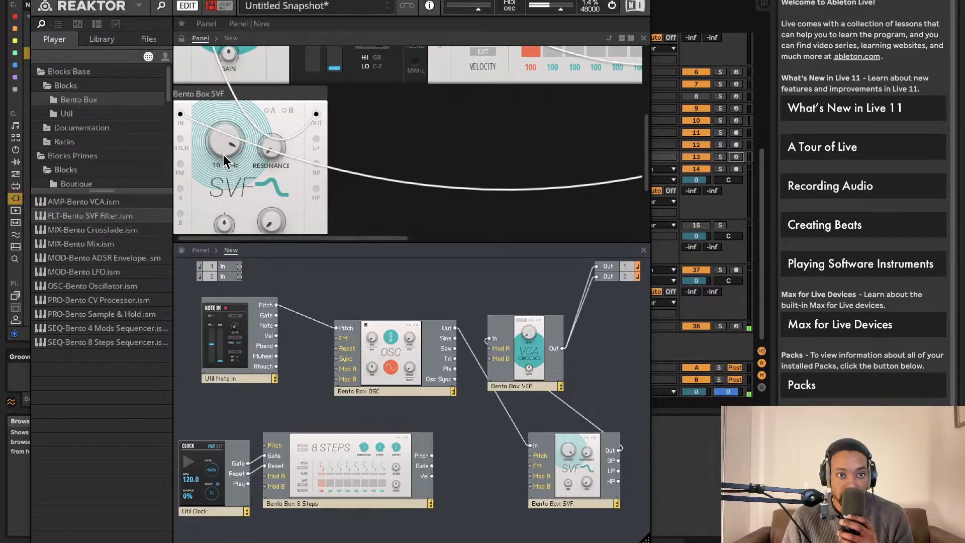
{"action": "scroll", "coordinate": [233, 148], "scroll_direction": "up", "scroll_amount": 2}
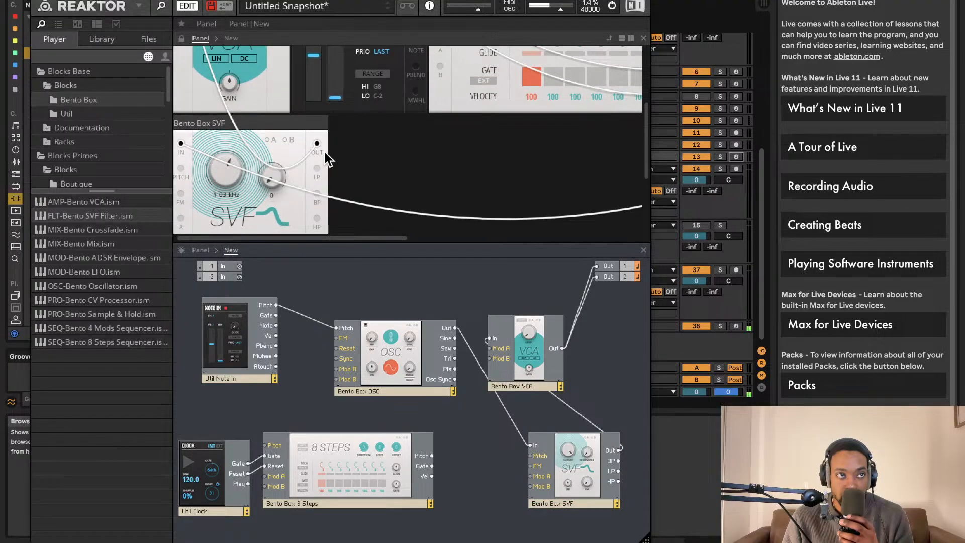
{"action": "scroll", "coordinate": [303, 155], "scroll_direction": "up", "scroll_amount": 2}
{"action": "scroll", "coordinate": [303, 155], "scroll_direction": "up", "scroll_amount": 4}
{"action": "scroll", "coordinate": [207, 218], "scroll_direction": "down", "scroll_amount": 6}
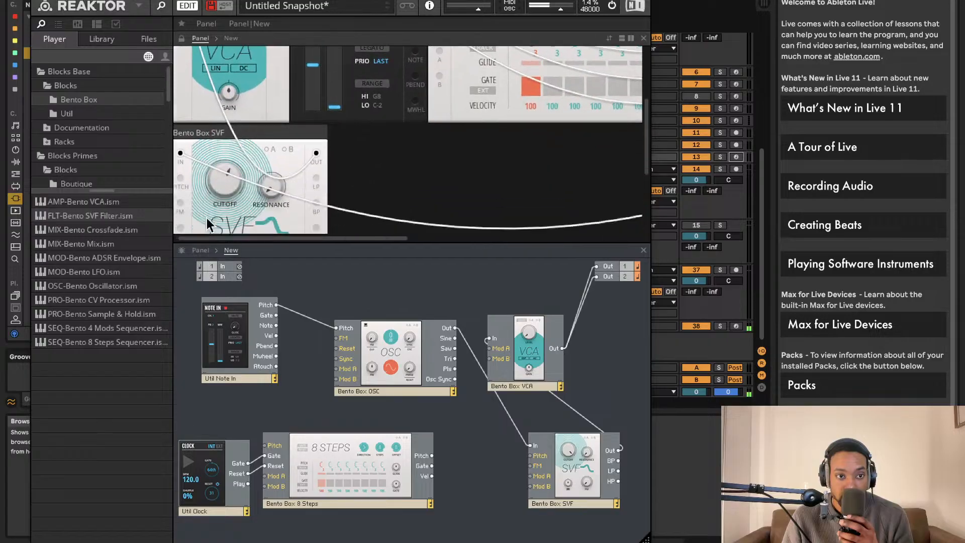
Add a Util Scope beside the SVF filter and patch the filter's Out into the Scope's In.
{"action": "left_click", "coordinate": [98, 114]}
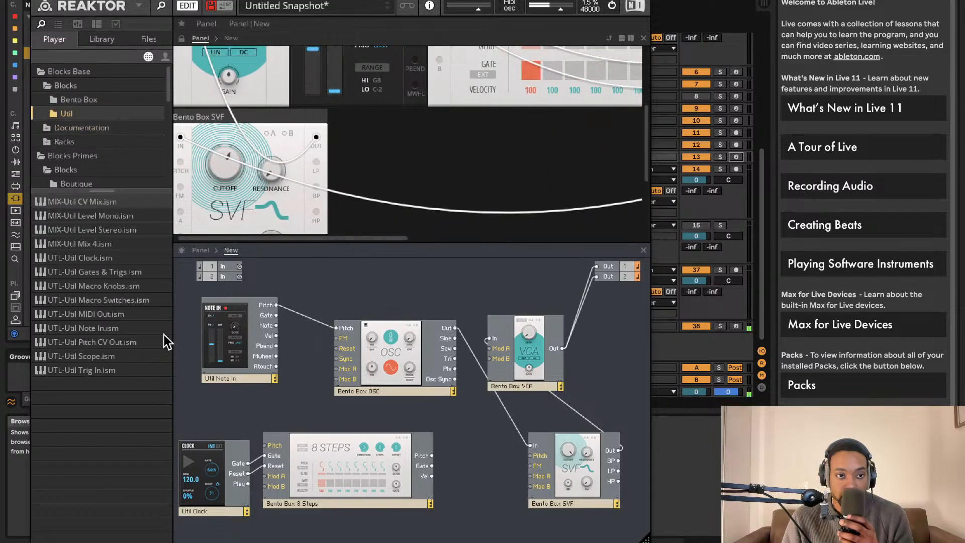
{"action": "left_click_drag", "start_coordinate": [114, 356], "coordinate": [376, 226]}
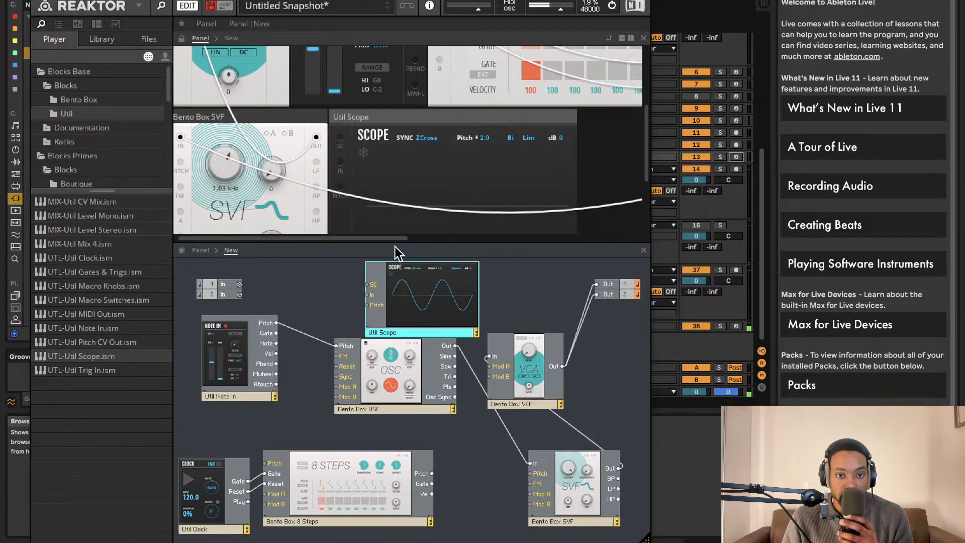
{"action": "left_click_drag", "start_coordinate": [383, 298], "coordinate": [670, 456]}
{"action": "scroll", "coordinate": [603, 448], "scroll_direction": "right", "scroll_amount": 3}
{"action": "mouse_move", "coordinate": [568, 478]}
{"action": "left_mouse_down"}
{"action": "mouse_move", "coordinate": [613, 481]}
{"action": "mouse_move", "coordinate": [553, 469]}
{"action": "left_mouse_up"}
{"action": "left_click_drag", "start_coordinate": [615, 463], "coordinate": [503, 366]}
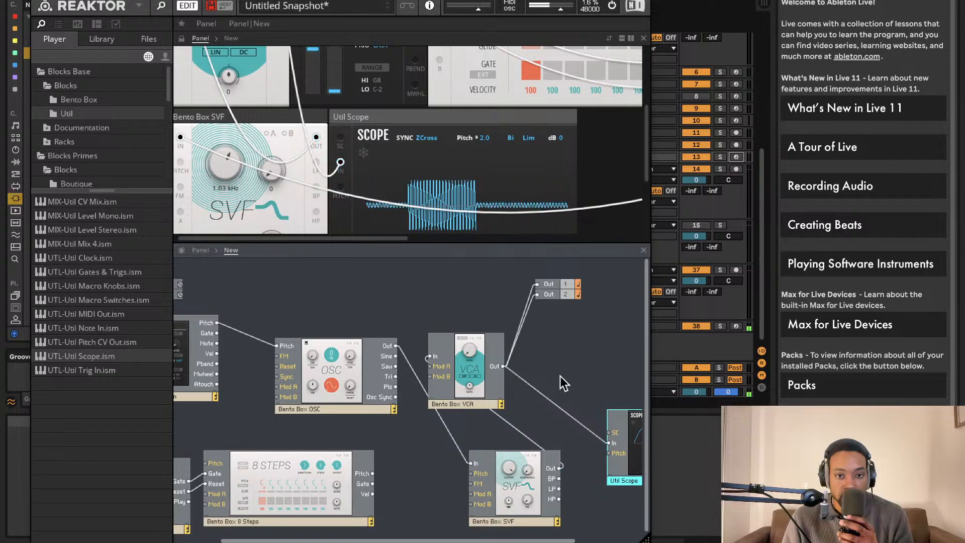
{"action": "left_click_drag", "start_coordinate": [613, 444], "coordinate": [561, 468]}
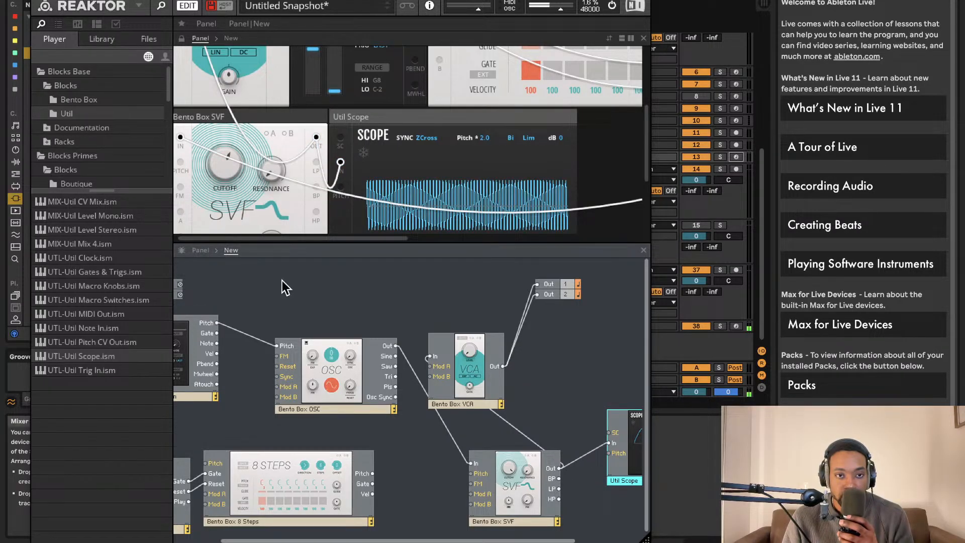
Adjust the SVF filter's cutoff while checking the waveform on the Scope, and switch the audio engine off.
{"action": "left_click_drag", "start_coordinate": [237, 167], "coordinate": [233, 114]}
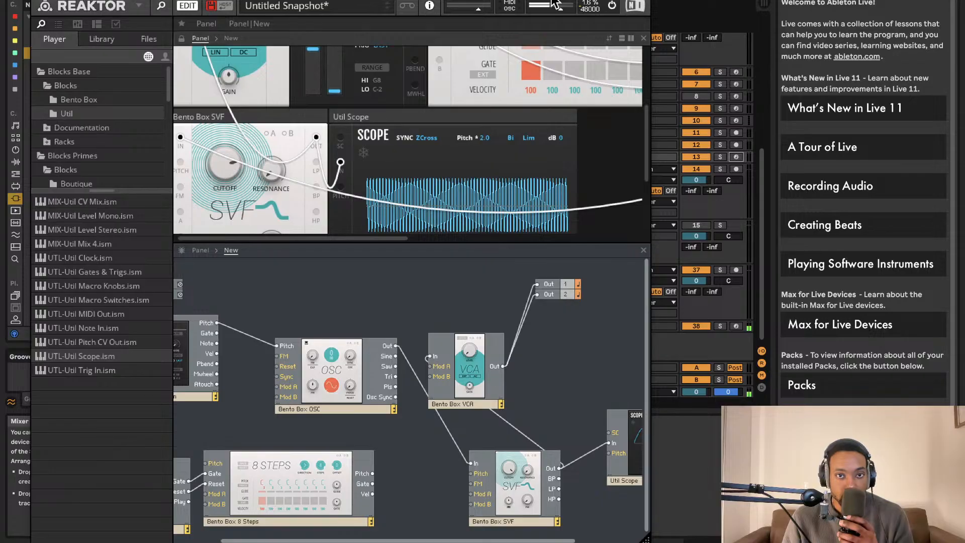
{"action": "left_click", "coordinate": [610, 7]}
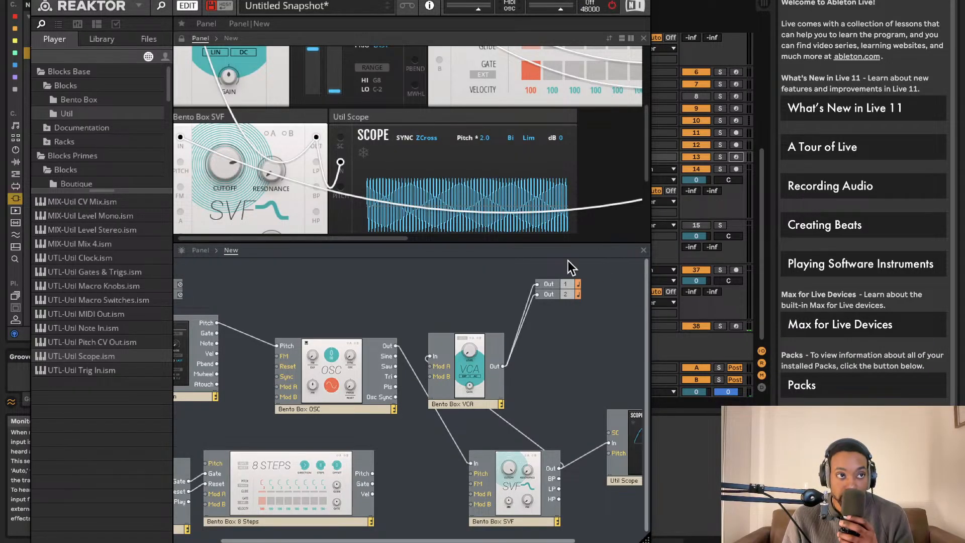
Duplicate the Bento Box OSC and position the original above its copy.
{"action": "left_click", "coordinate": [321, 352]}
{"action": "right_click", "coordinate": [310, 347]}
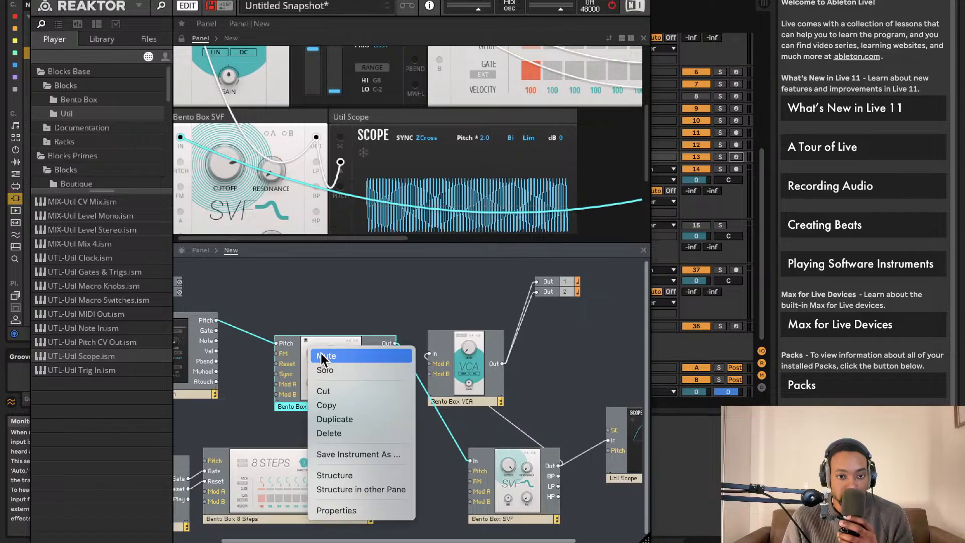
{"action": "left_click", "coordinate": [340, 419]}
{"action": "left_click_drag", "start_coordinate": [343, 418], "coordinate": [324, 354]}
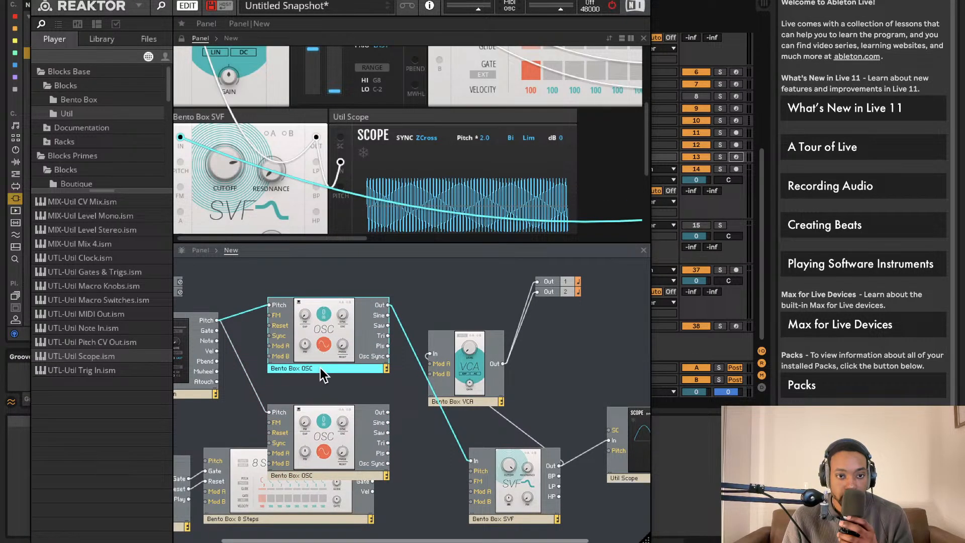
Rename the upper oscillator Bento Box OSC 1 and the lower copy Bento Box OSC 2.
{"action": "double_click", "coordinate": [321, 368]}
{"action": "left_click", "coordinate": [321, 368]}
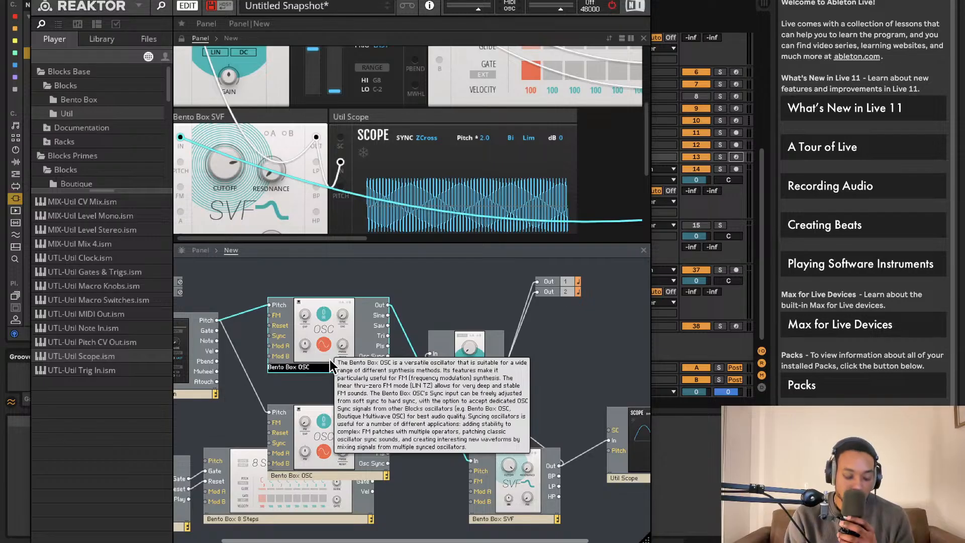
{"action": "type", "text": "1"}
{"action": "left_click", "coordinate": [336, 392]}
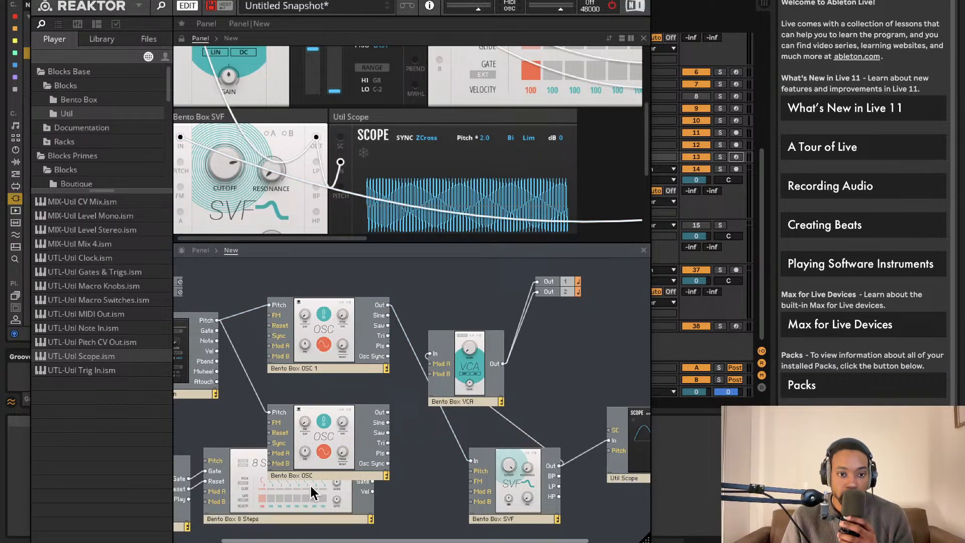
{"action": "double_click", "coordinate": [324, 475]}
{"action": "left_click", "coordinate": [325, 473]}
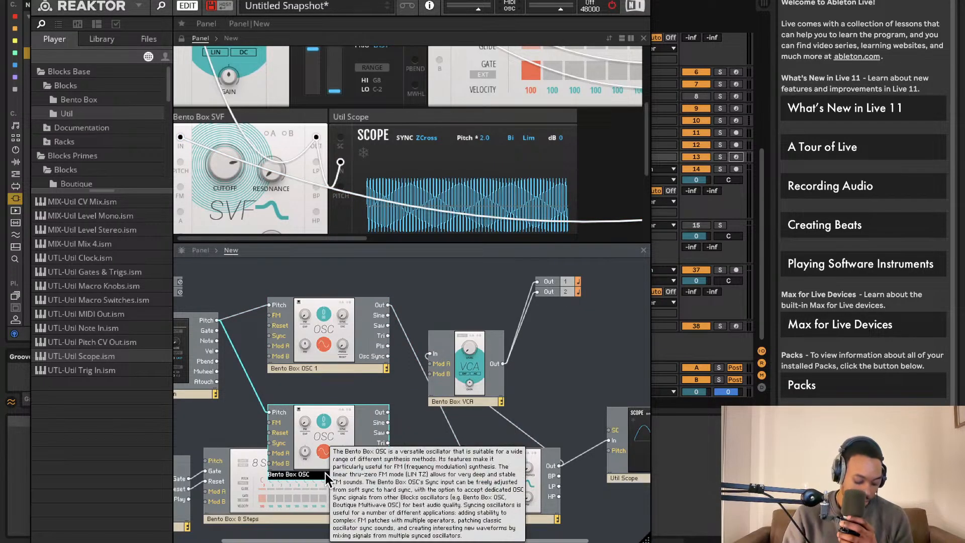
{"action": "type", "text": "2"}
Arrange OSC 2 and the 8 Steps sequencer so they do not overlap, and patch OSC 2's Out into the SVF's In.
{"action": "left_click_drag", "start_coordinate": [330, 422], "coordinate": [324, 397]}
{"action": "left_click_drag", "start_coordinate": [304, 469], "coordinate": [318, 494]}
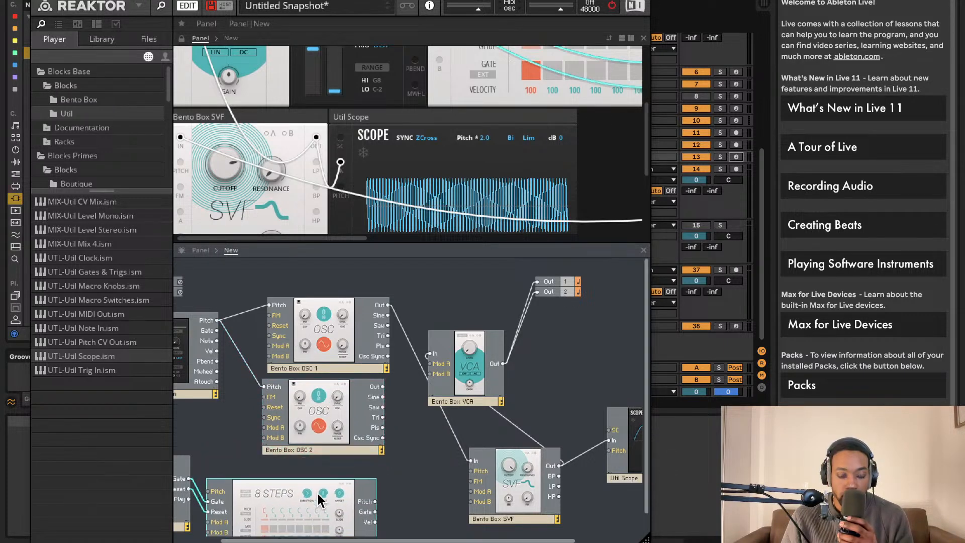
{"action": "left_click_drag", "start_coordinate": [344, 428], "coordinate": [344, 430]}
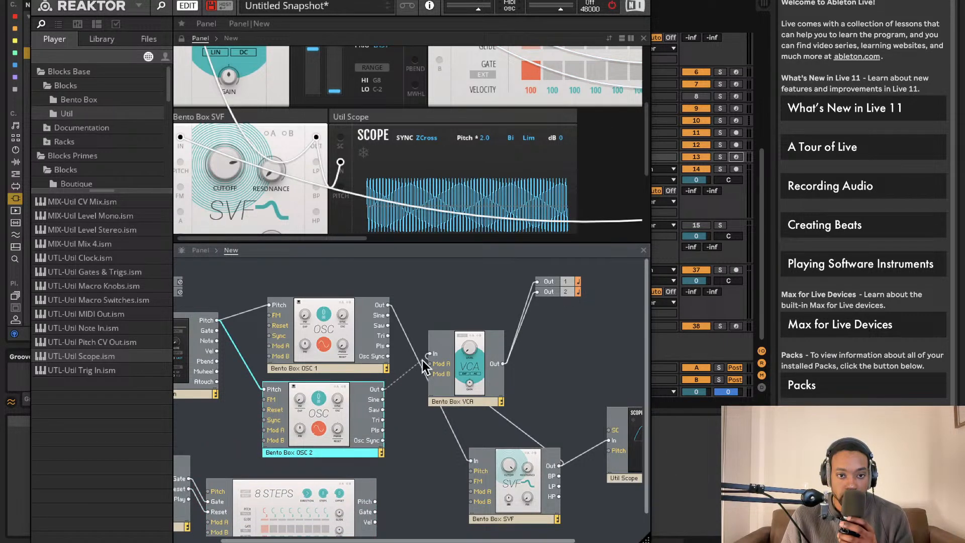
{"action": "left_click_drag", "start_coordinate": [471, 456], "coordinate": [471, 459]}
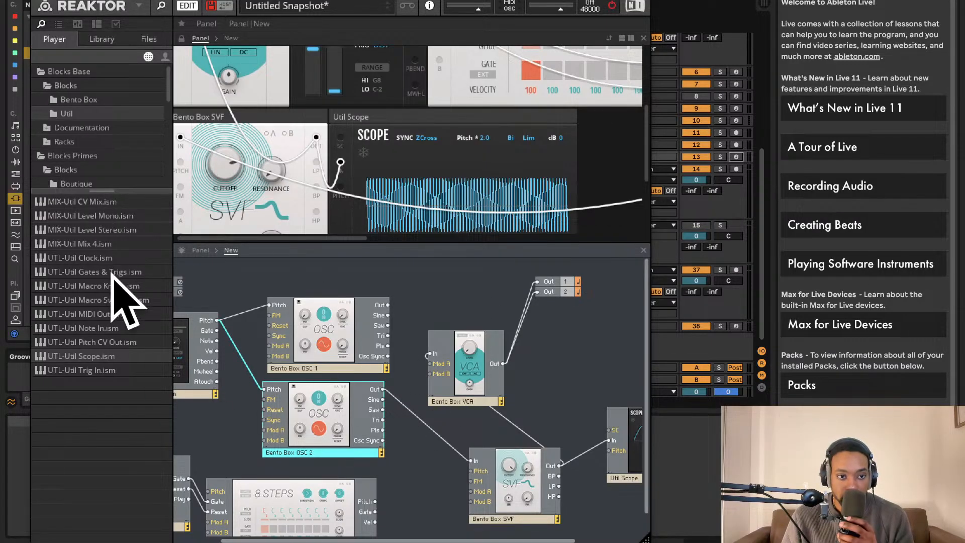
Add a Bento Mix, patching OSC 1 into In 1, OSC 2 into In 2, and its Out into the SVF's In.
{"action": "left_click", "coordinate": [87, 104]}
{"action": "left_click_drag", "start_coordinate": [164, 251], "coordinate": [444, 387]}
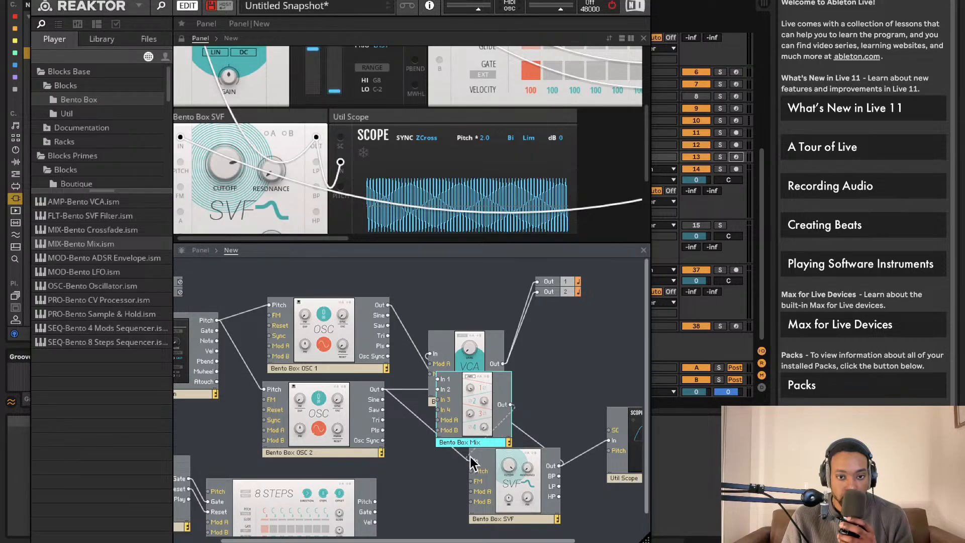
{"action": "left_click_drag", "start_coordinate": [473, 461], "coordinate": [475, 460]}
Move the Mix closer to the oscillators and spread out the SVF and VCA so no blocks overlap in the structure.
{"action": "left_click_drag", "start_coordinate": [472, 424], "coordinate": [437, 425]}
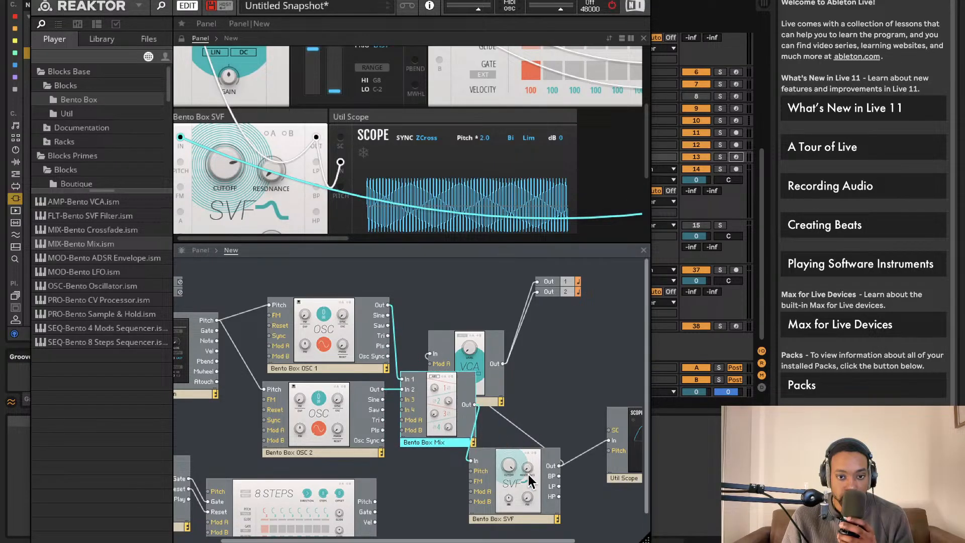
{"action": "left_click_drag", "start_coordinate": [529, 474], "coordinate": [557, 445]}
{"action": "left_click_drag", "start_coordinate": [453, 378], "coordinate": [533, 370]}
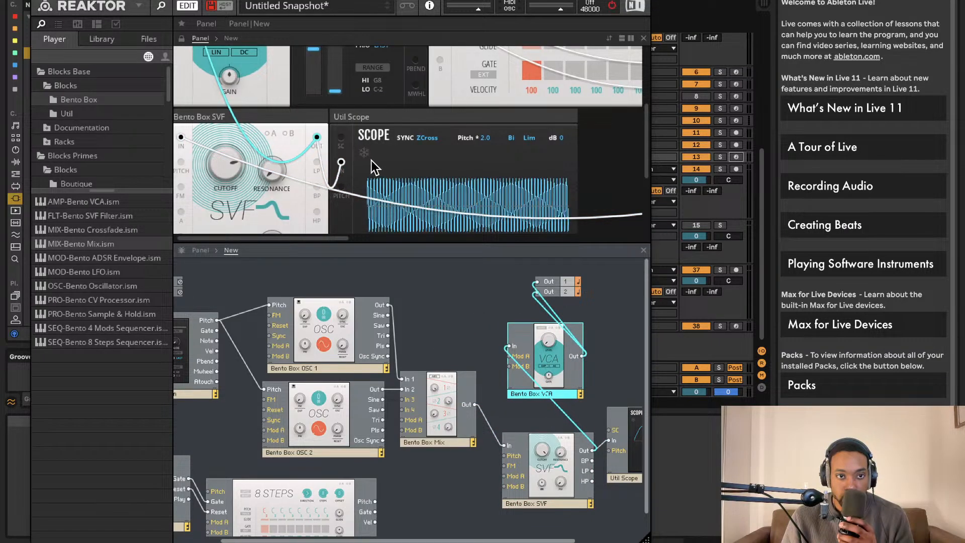
Switch the audio engine on and detune OSC 2 by setting its fine tuning to 14.
{"action": "scroll", "coordinate": [372, 160], "scroll_direction": "right", "scroll_amount": 10}
{"action": "scroll", "coordinate": [469, 158], "scroll_direction": "up", "scroll_amount": 3}
{"action": "scroll", "coordinate": [506, 157], "scroll_direction": "right", "scroll_amount": 6}
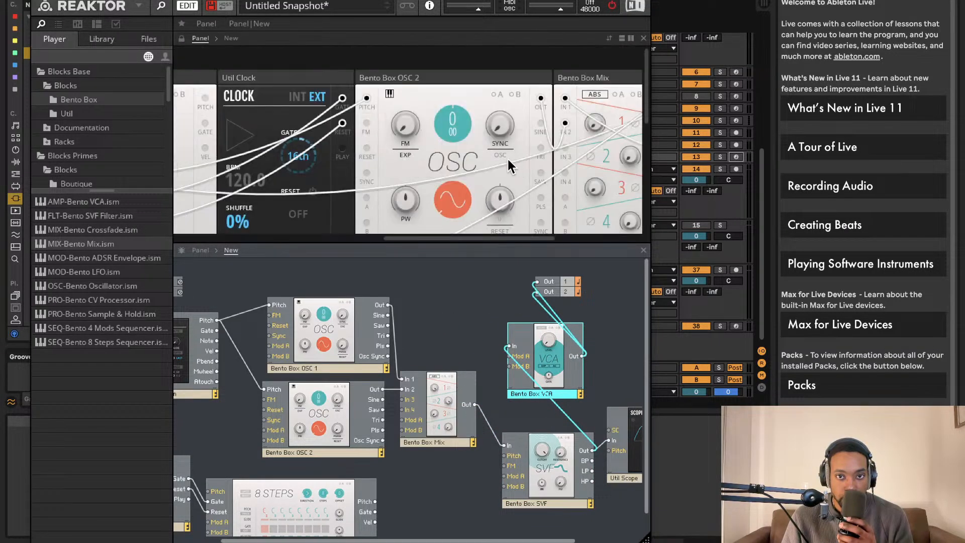
{"action": "left_click", "coordinate": [490, 153]}
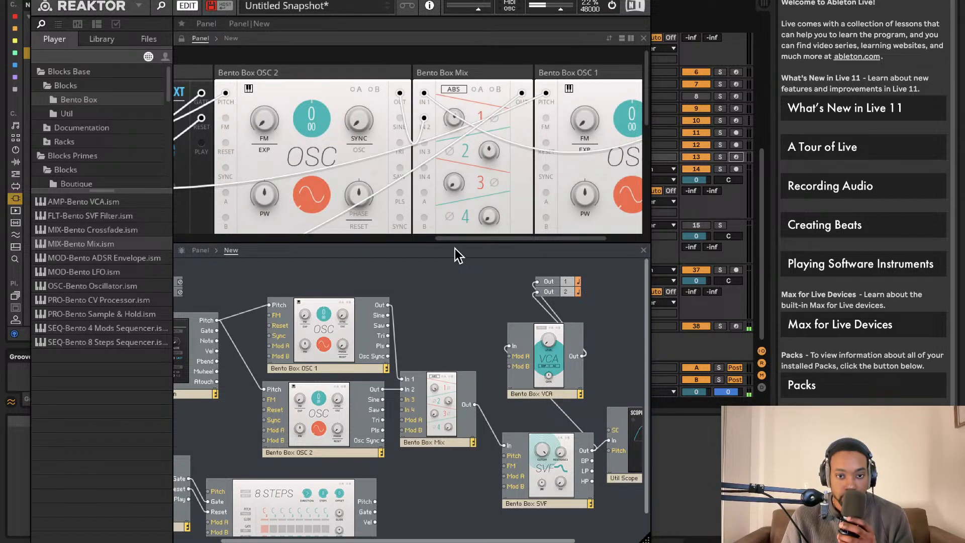
{"action": "scroll", "coordinate": [432, 315], "scroll_direction": "left", "scroll_amount": 5}
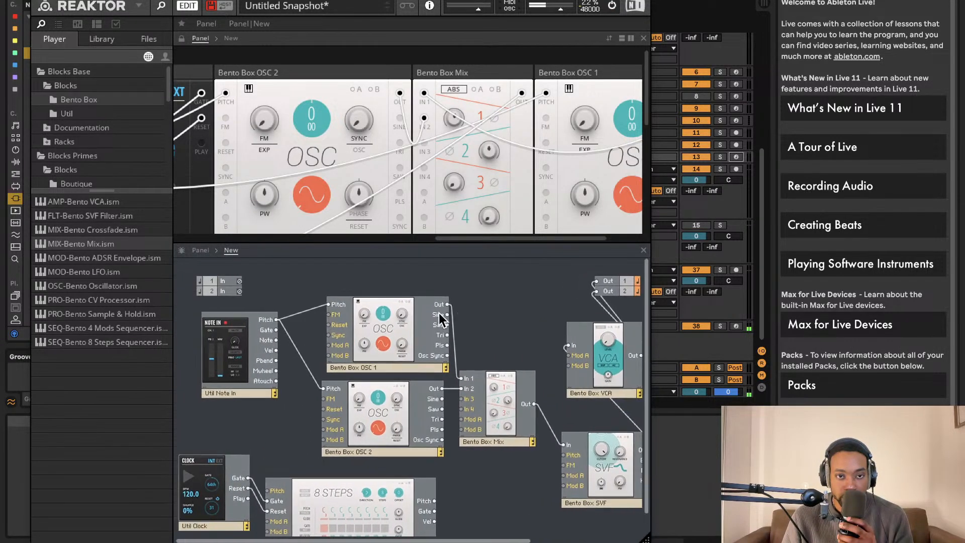
{"action": "scroll", "coordinate": [420, 161], "scroll_direction": "left", "scroll_amount": 6}
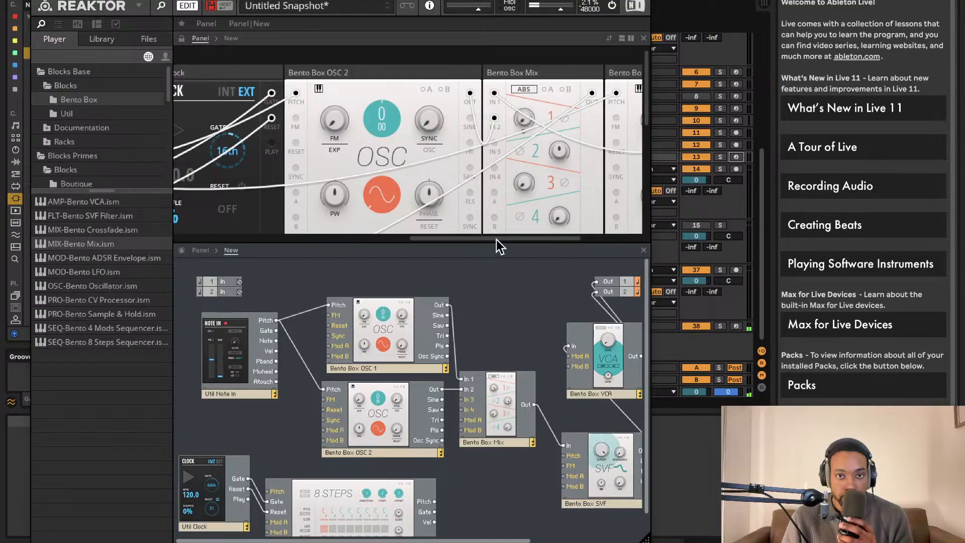
{"action": "scroll", "coordinate": [397, 192], "scroll_direction": "left", "scroll_amount": 3}
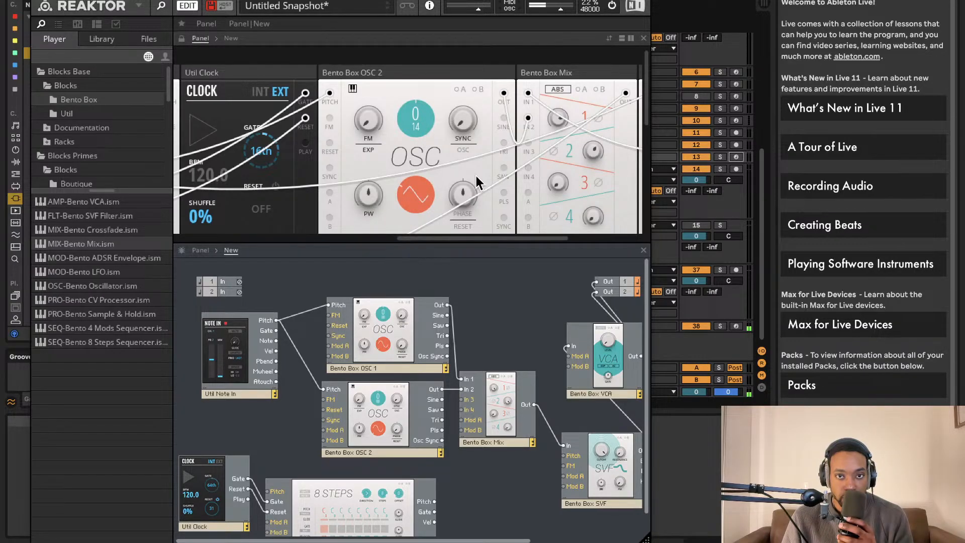
Examine the mixed oscillator waveform on the Scope while trying the SVF filter's knobs.
{"action": "scroll", "coordinate": [519, 289], "scroll_direction": "right", "scroll_amount": 3}
{"action": "scroll", "coordinate": [502, 221], "scroll_direction": "right", "scroll_amount": 5}
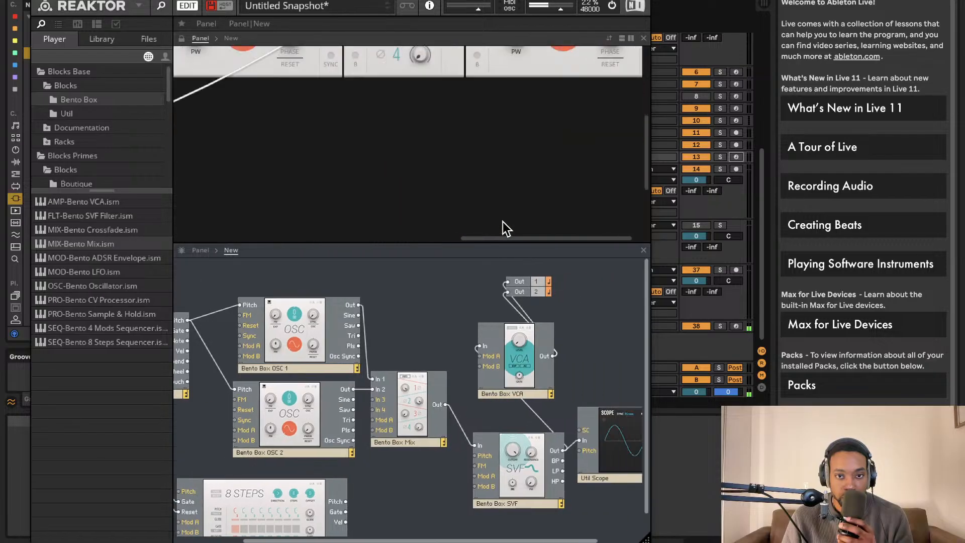
{"action": "scroll", "coordinate": [502, 206], "scroll_direction": "up", "scroll_amount": 5}
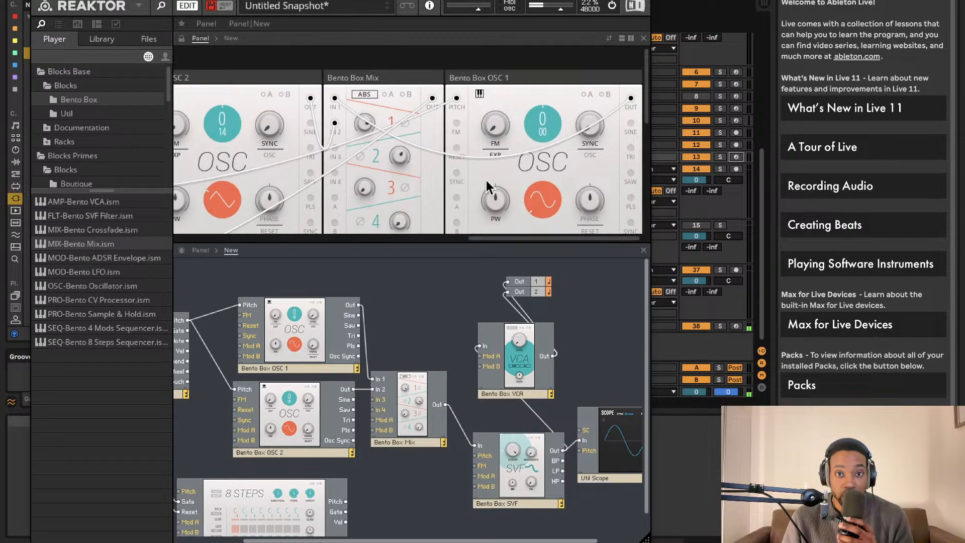
{"action": "scroll", "coordinate": [487, 180], "scroll_direction": "down", "scroll_amount": 5}
{"action": "scroll", "coordinate": [490, 177], "scroll_direction": "left", "scroll_amount": 3}
{"action": "scroll", "coordinate": [483, 184], "scroll_direction": "left", "scroll_amount": 5}
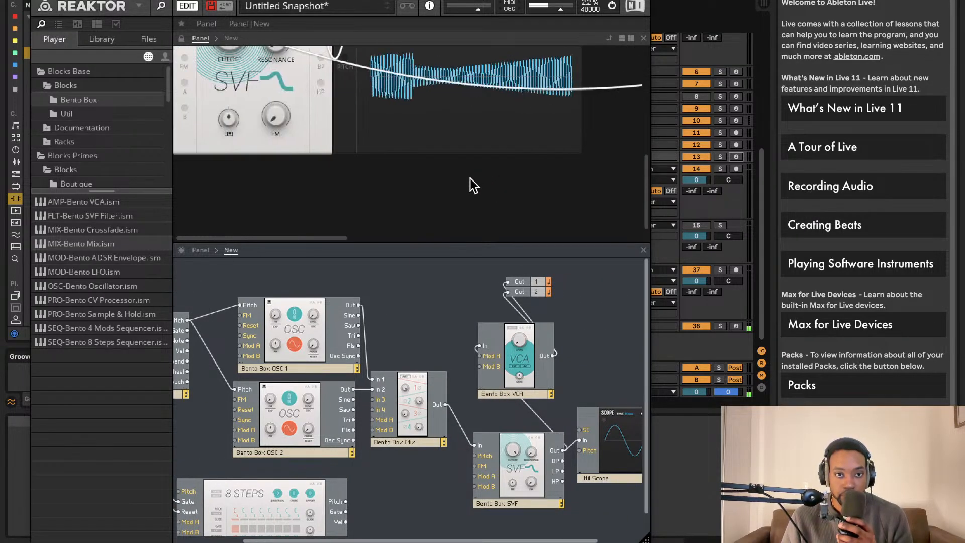
{"action": "scroll", "coordinate": [470, 181], "scroll_direction": "up", "scroll_amount": 2}
{"action": "scroll", "coordinate": [472, 186], "scroll_direction": "right", "scroll_amount": 2}
{"action": "scroll", "coordinate": [469, 185], "scroll_direction": "up", "scroll_amount": 3}
{"action": "scroll", "coordinate": [469, 185], "scroll_direction": "down", "scroll_amount": 2}
{"action": "scroll", "coordinate": [469, 185], "scroll_direction": "left", "scroll_amount": 4}
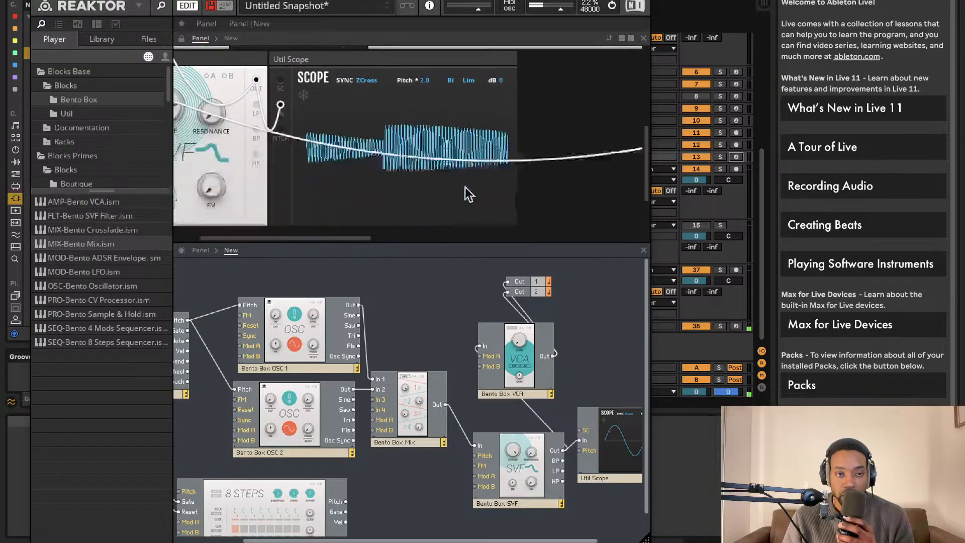
{"action": "scroll", "coordinate": [470, 185], "scroll_direction": "up", "scroll_amount": 2}
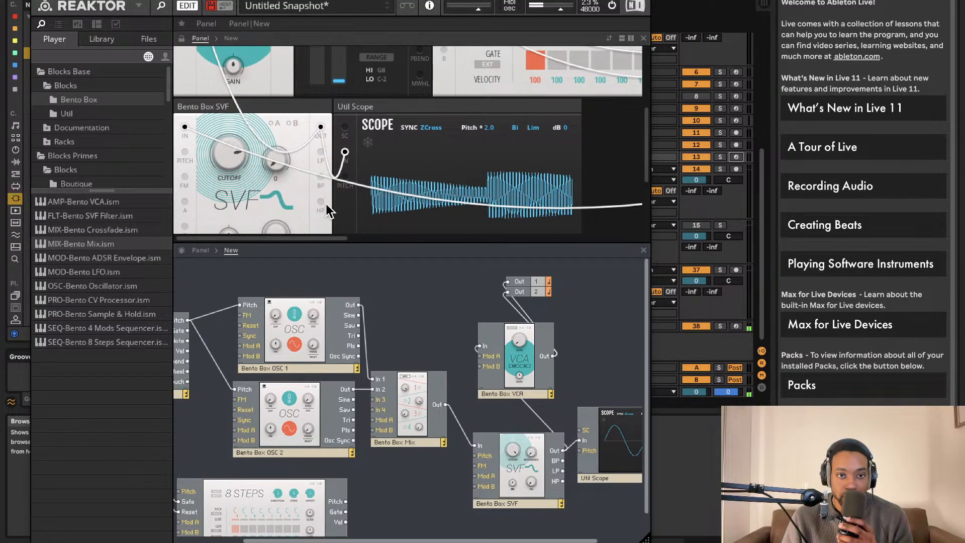
{"action": "mouse_move", "coordinate": [231, 160]}
{"action": "left_mouse_down"}
{"action": "mouse_move", "coordinate": [241, 302]}
{"action": "mouse_move", "coordinate": [248, 159]}
{"action": "left_mouse_up"}
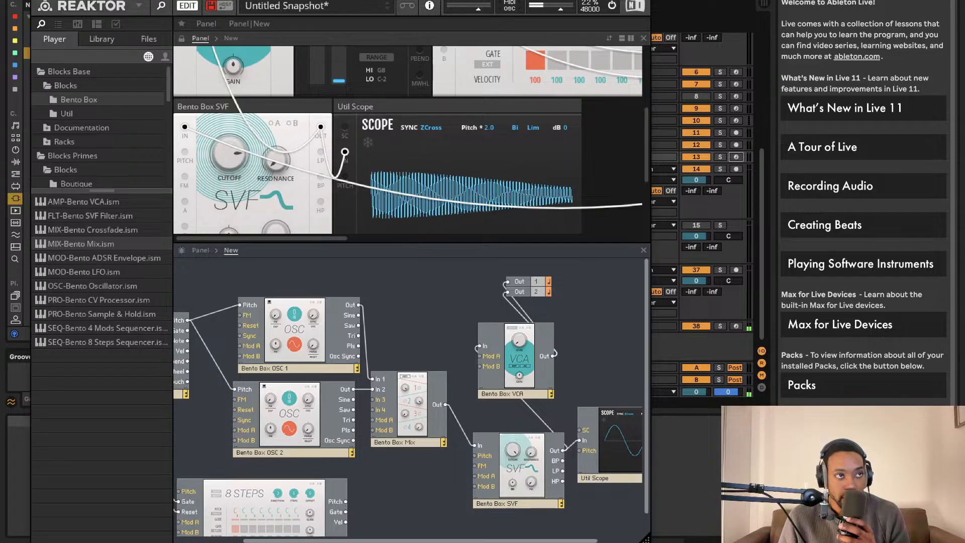
Patch the 8 Steps sequencer's Pitch output into the Pitch inputs of OSC 1 and OSC 2, replacing the Note In.
{"action": "scroll", "coordinate": [216, 399], "scroll_direction": "left", "scroll_amount": 5}
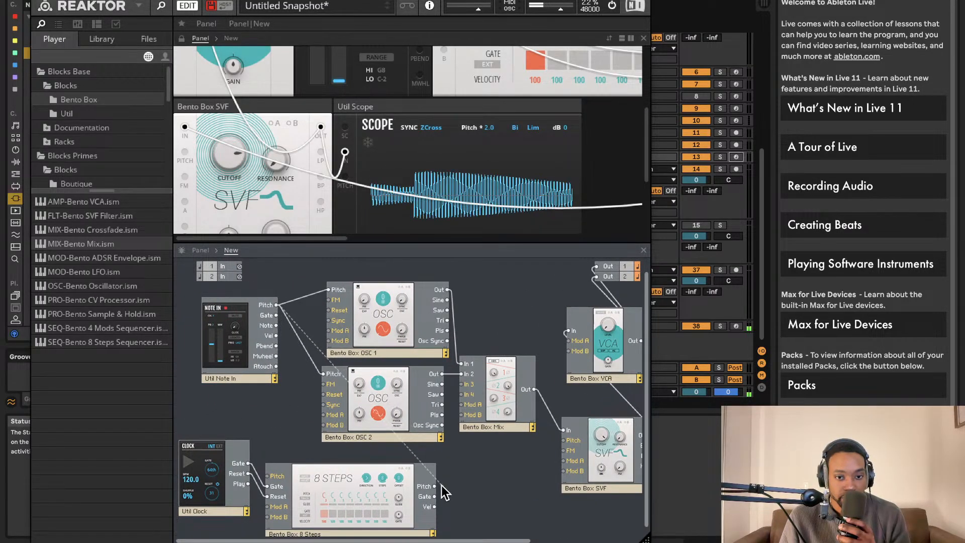
{"action": "left_click_drag", "start_coordinate": [324, 374], "coordinate": [435, 486]}
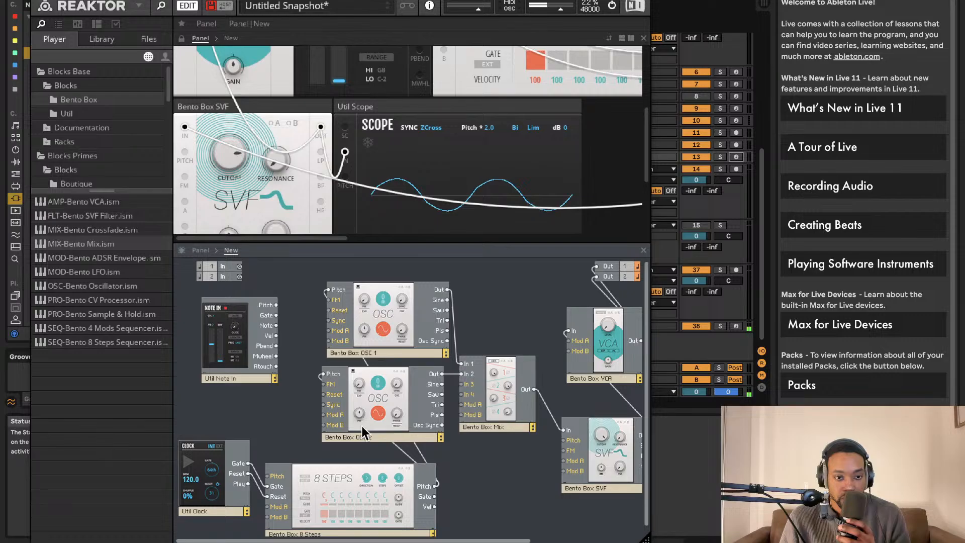
Move the VCA block to the end of the upper panel row, directly after OSC 1.
{"action": "scroll", "coordinate": [459, 112], "scroll_direction": "right", "scroll_amount": 7}
{"action": "scroll", "coordinate": [443, 114], "scroll_direction": "up", "scroll_amount": 4}
{"action": "scroll", "coordinate": [439, 116], "scroll_direction": "right", "scroll_amount": 7}
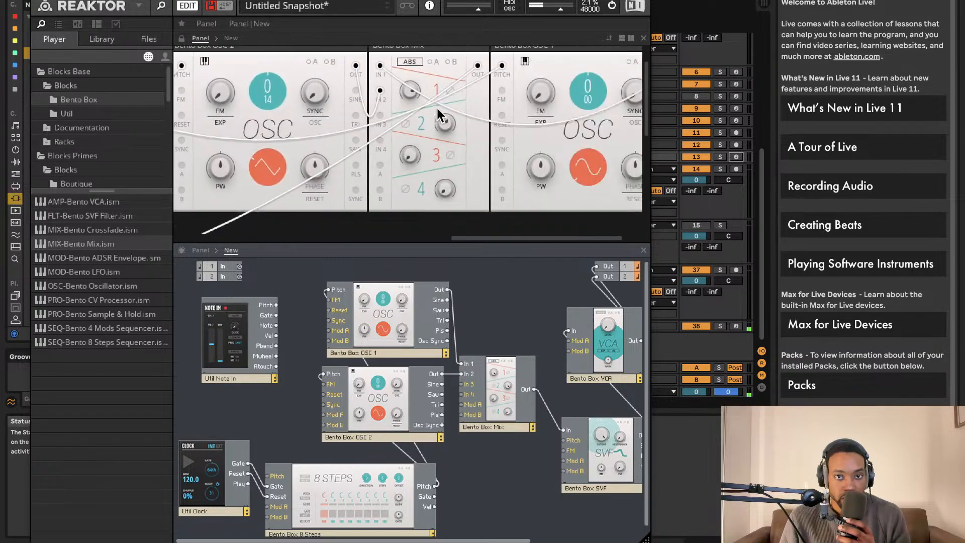
{"action": "scroll", "coordinate": [437, 101], "scroll_direction": "left", "scroll_amount": 8}
{"action": "scroll", "coordinate": [440, 95], "scroll_direction": "up", "scroll_amount": 4}
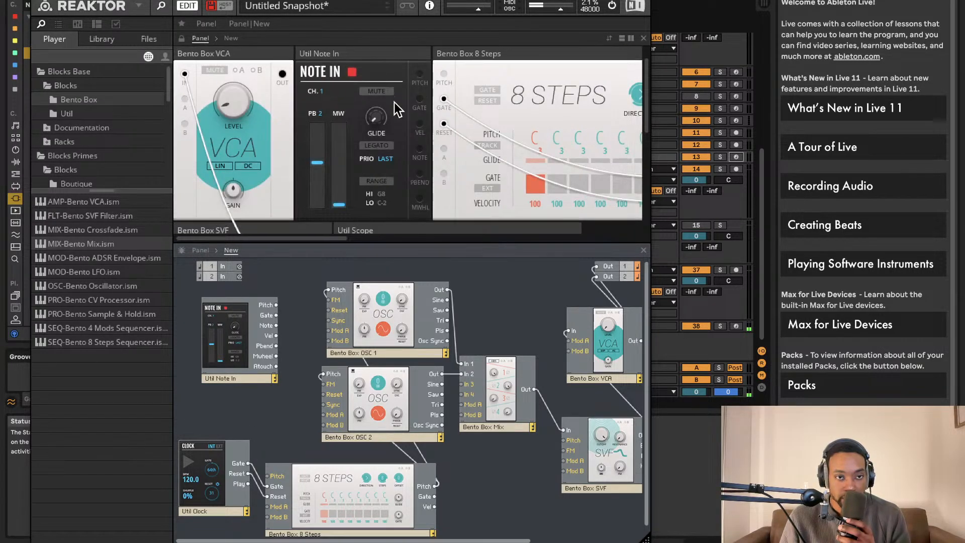
{"action": "left_click_drag", "start_coordinate": [356, 81], "coordinate": [255, 85]}
{"action": "left_click_drag", "start_coordinate": [394, 80], "coordinate": [610, 104]}
{"action": "scroll", "coordinate": [437, 103], "scroll_direction": "right", "scroll_amount": 6}
{"action": "left_click_drag", "start_coordinate": [410, 79], "coordinate": [586, 104]}
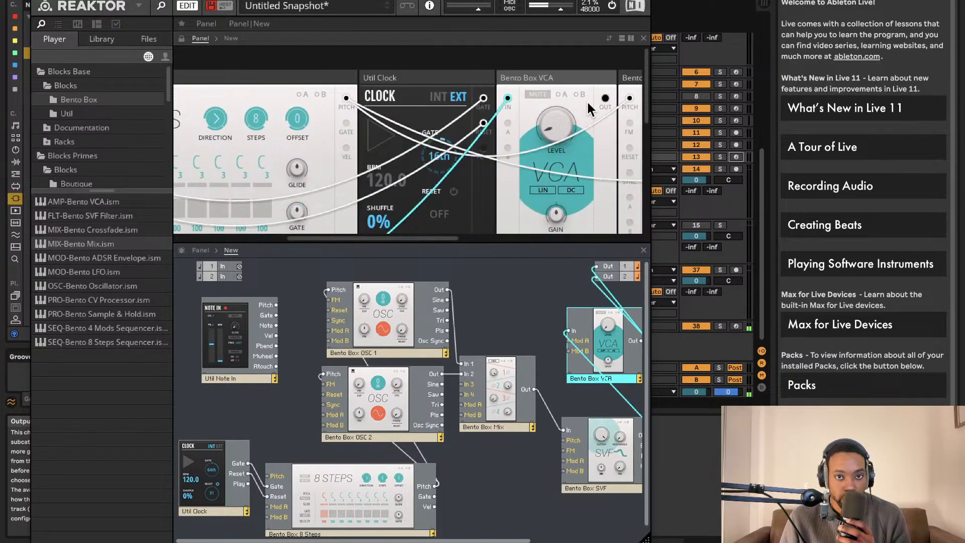
{"action": "scroll", "coordinate": [475, 98], "scroll_direction": "right", "scroll_amount": 2}
{"action": "scroll", "coordinate": [478, 100], "scroll_direction": "right", "scroll_amount": 5}
{"action": "left_click_drag", "start_coordinate": [408, 81], "coordinate": [696, 85]}
{"action": "scroll", "coordinate": [381, 84], "scroll_direction": "right", "scroll_amount": 4}
{"action": "scroll", "coordinate": [402, 85], "scroll_direction": "left", "scroll_amount": 1}
{"action": "left_click_drag", "start_coordinate": [482, 81], "coordinate": [696, 84]}
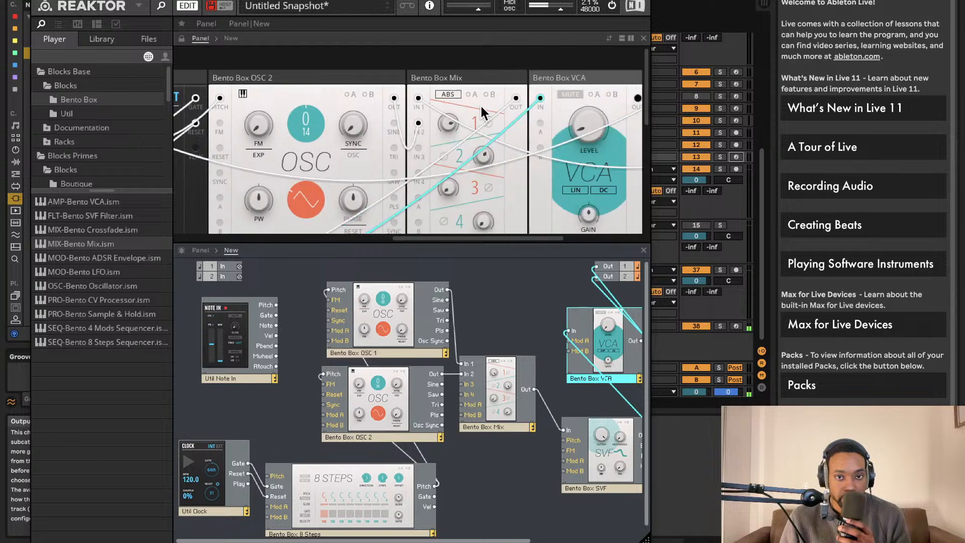
{"action": "scroll", "coordinate": [483, 100], "scroll_direction": "right", "scroll_amount": 5}
{"action": "left_click_drag", "start_coordinate": [405, 82], "coordinate": [618, 85]}
{"action": "scroll", "coordinate": [546, 118], "scroll_direction": "right", "scroll_amount": 1}
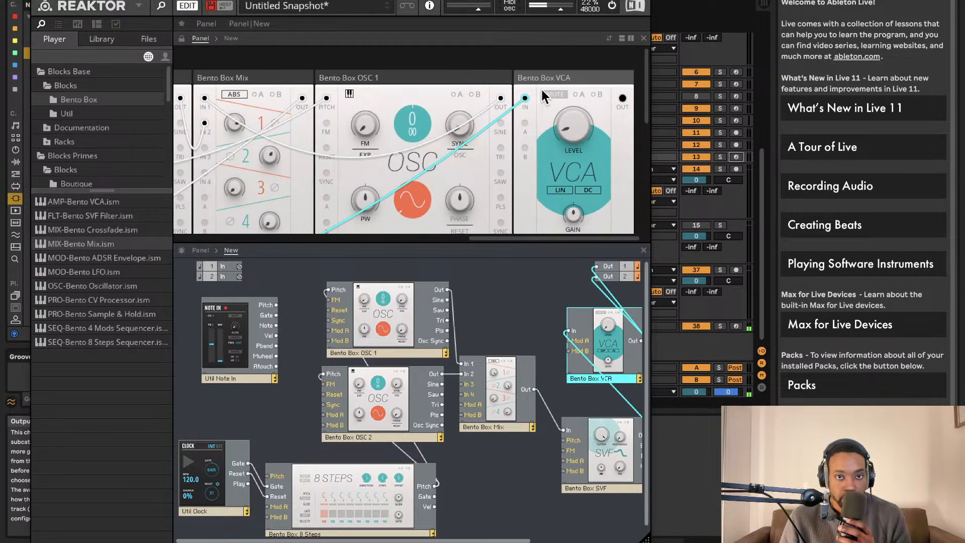
{"action": "left_click_drag", "start_coordinate": [544, 81], "coordinate": [611, 257]}
Set the Util Clock to INT and start it running.
{"action": "scroll", "coordinate": [384, 160], "scroll_direction": "right", "scroll_amount": 8}
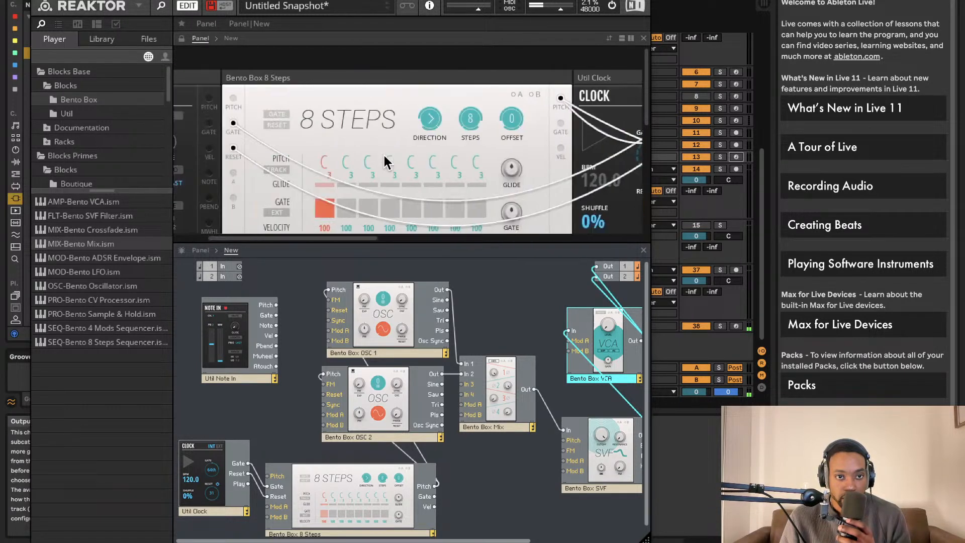
{"action": "scroll", "coordinate": [384, 153], "scroll_direction": "right", "scroll_amount": 2}
{"action": "left_click", "coordinate": [439, 137]}
{"action": "left_click", "coordinate": [496, 100]}
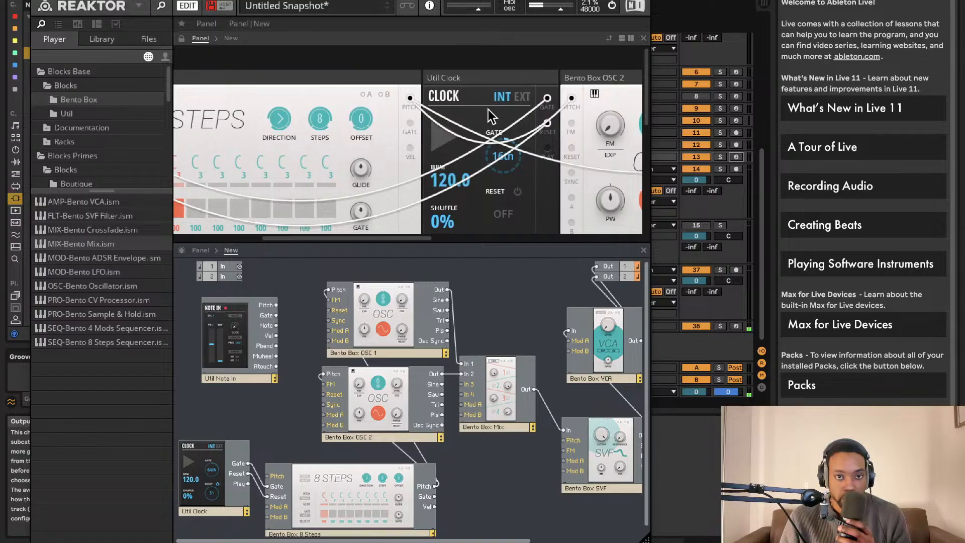
Set the 8 Steps sequencer's sixth step to pitch A3 and turn on glide and gate for the fourth step.
{"action": "scroll", "coordinate": [310, 185], "scroll_direction": "left", "scroll_amount": 3}
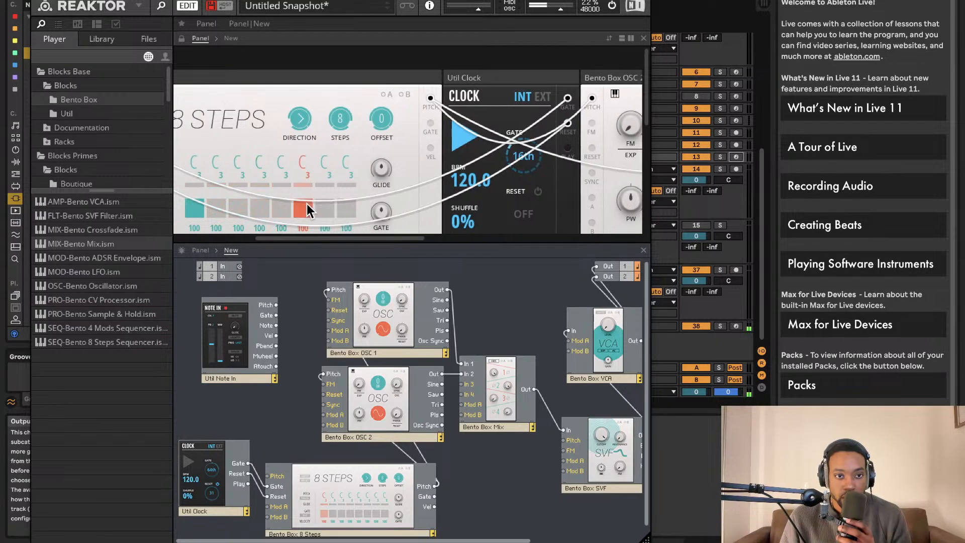
{"action": "left_click_drag", "start_coordinate": [329, 161], "coordinate": [330, 128]}
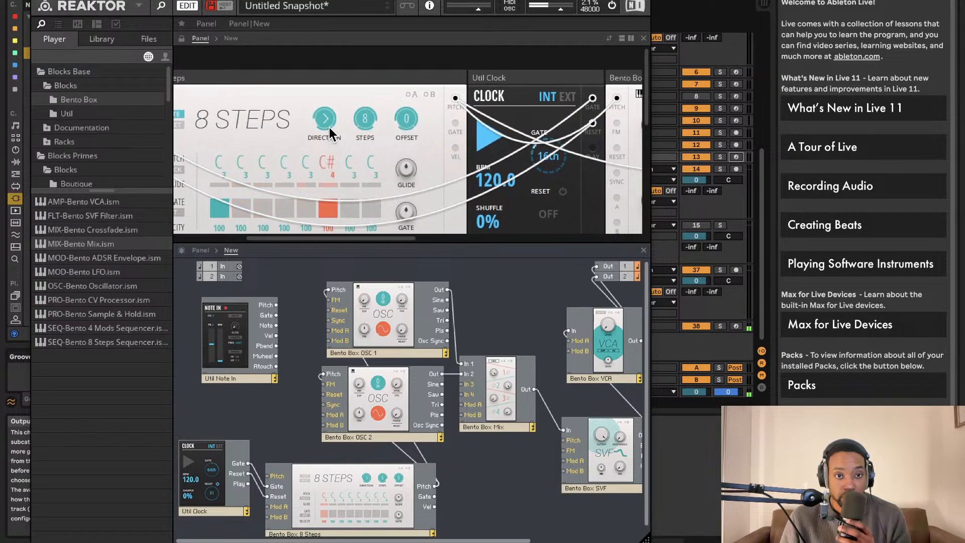
{"action": "scroll", "coordinate": [328, 130], "scroll_direction": "down", "scroll_amount": 1}
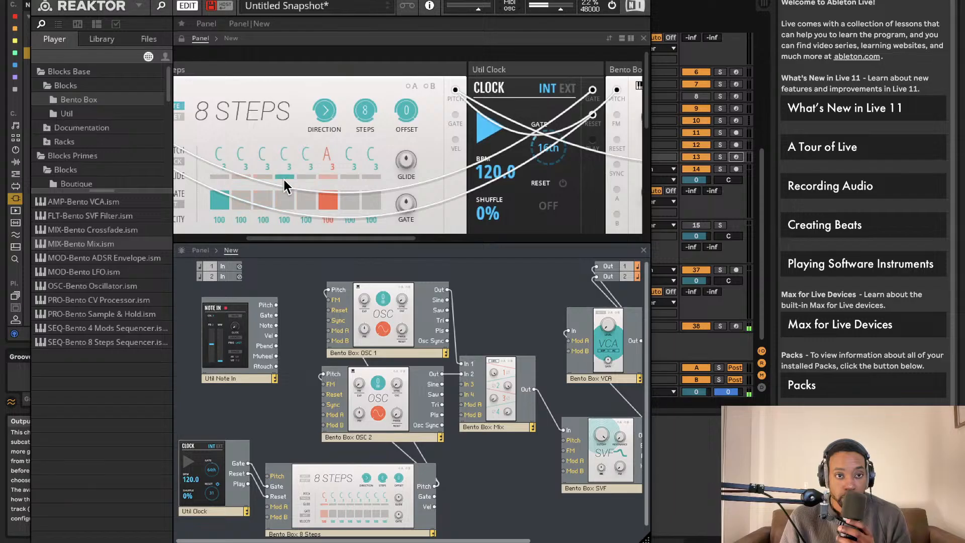
{"action": "scroll", "coordinate": [291, 151], "scroll_direction": "up", "scroll_amount": 1}
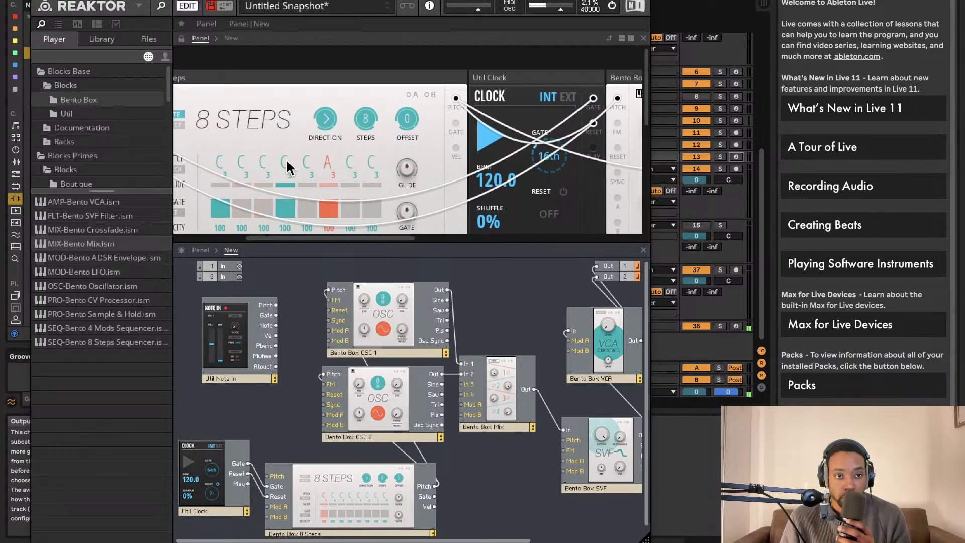
Set the 8 Steps sequencer's fourth step to pitch G#3, and the fifth to G#2 with its gate and glide on.
{"action": "left_click", "coordinate": [304, 206]}
{"action": "scroll", "coordinate": [304, 206], "scroll_direction": "down", "scroll_amount": 1}
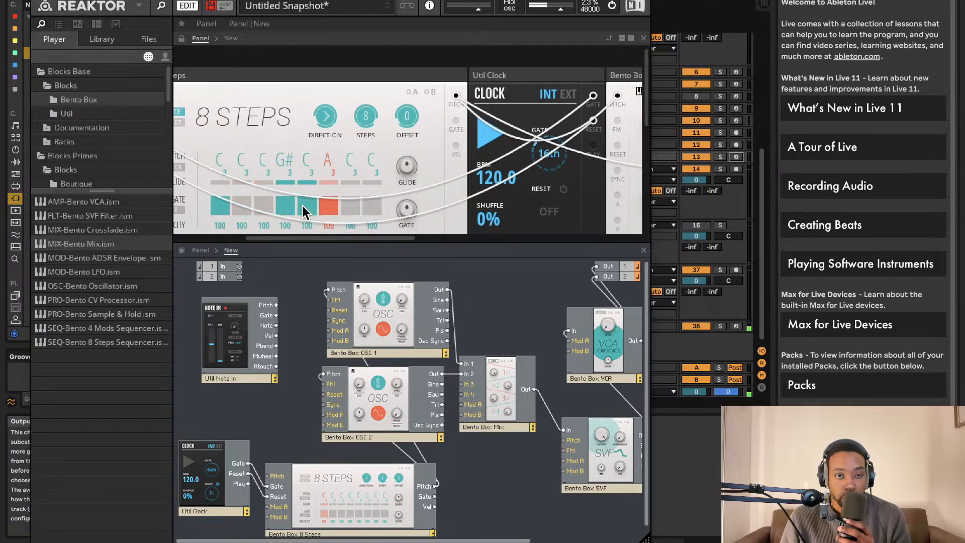
{"action": "left_click_drag", "start_coordinate": [307, 161], "coordinate": [309, 173]}
{"action": "scroll", "coordinate": [315, 171], "scroll_direction": "up", "scroll_amount": 1}
Turn on the seventh and eighth step gates in the 8 Steps sequencer and set their pitches to G#3 and A#1.
{"action": "left_click", "coordinate": [348, 206]}
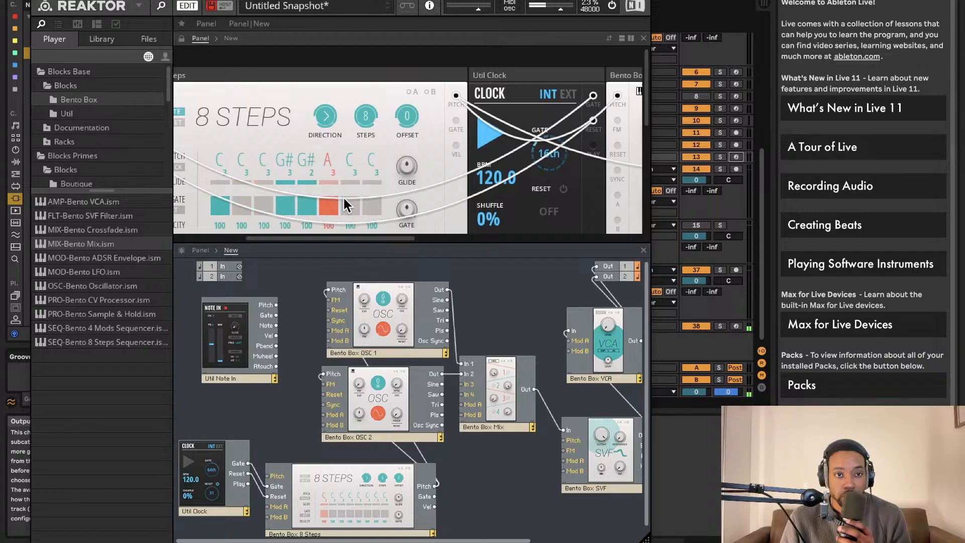
{"action": "scroll", "coordinate": [350, 194], "scroll_direction": "up", "scroll_amount": 1}
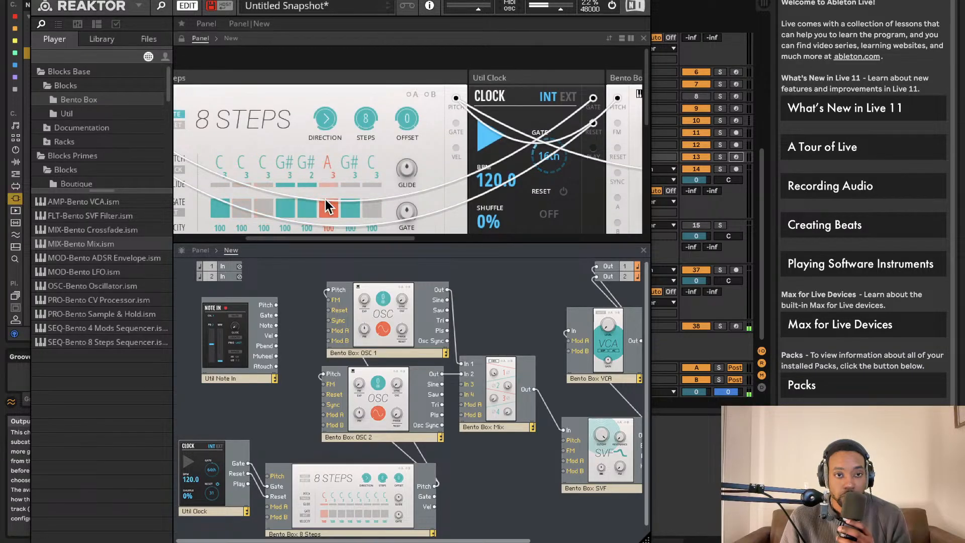
{"action": "left_click", "coordinate": [374, 213]}
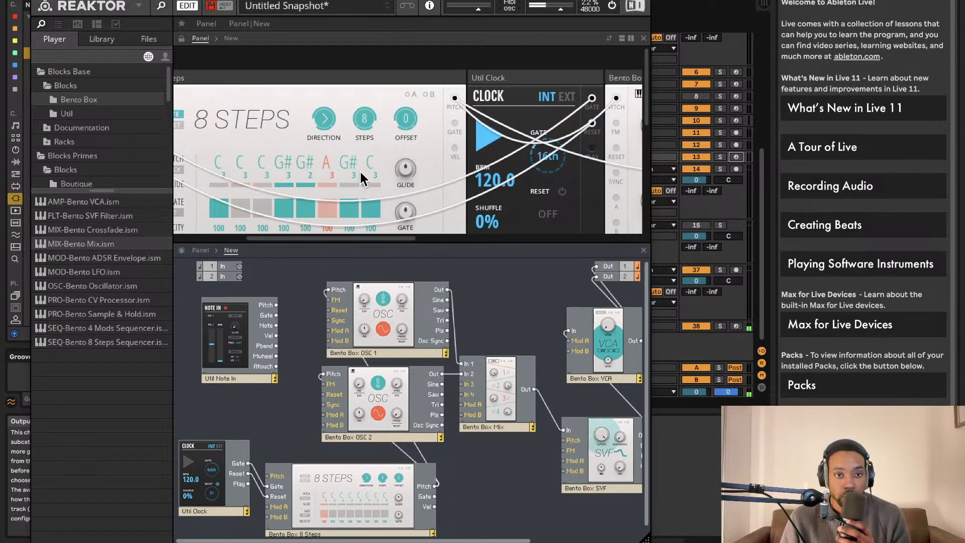
{"action": "scroll", "coordinate": [369, 190], "scroll_direction": "down", "scroll_amount": 1}
{"action": "left_click_drag", "start_coordinate": [368, 187], "coordinate": [369, 184]}
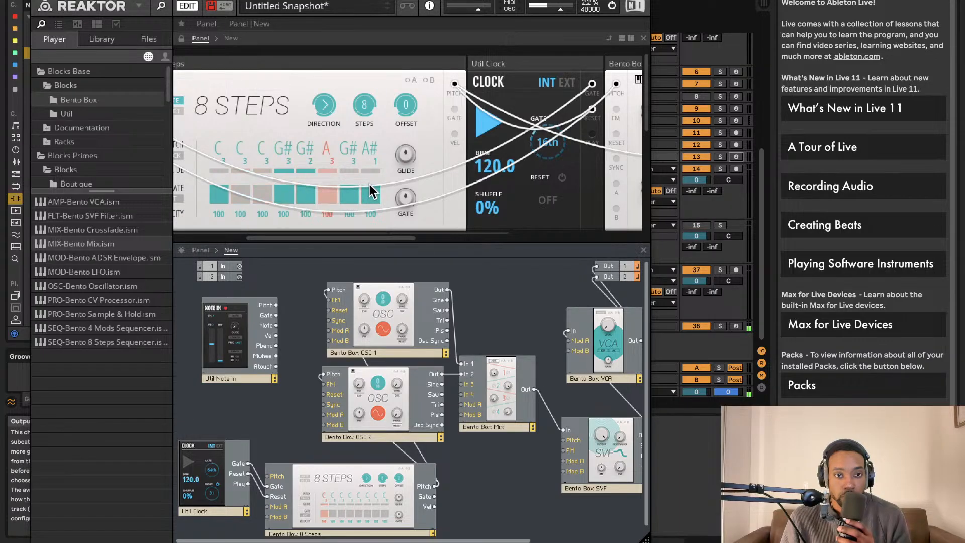
Turn on the gate for the 8 Steps sequencer's third step and set that step's velocity to 92.
{"action": "scroll", "coordinate": [369, 182], "scroll_direction": "up", "scroll_amount": 1}
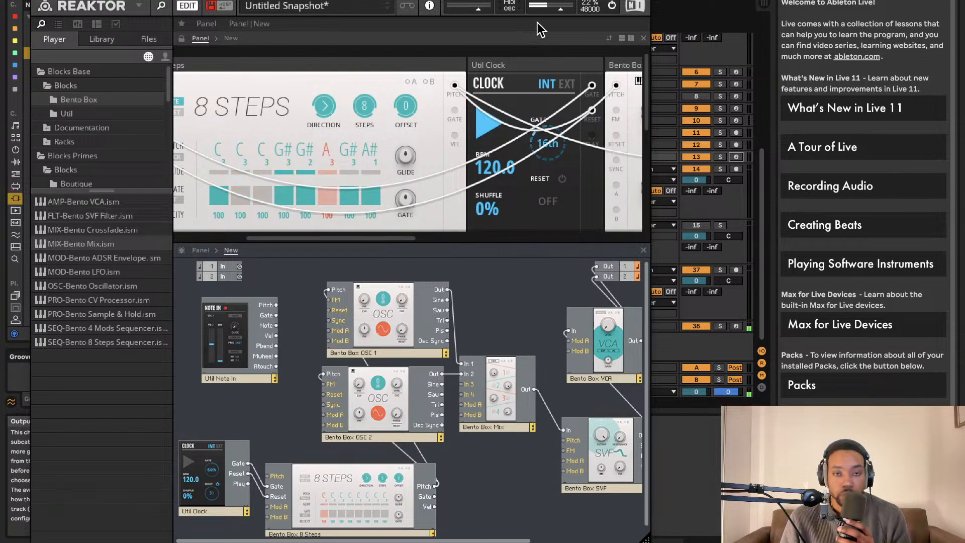
{"action": "left_click_drag", "start_coordinate": [480, 1], "coordinate": [544, 0]}
{"action": "scroll", "coordinate": [490, 97], "scroll_direction": "left", "scroll_amount": 5}
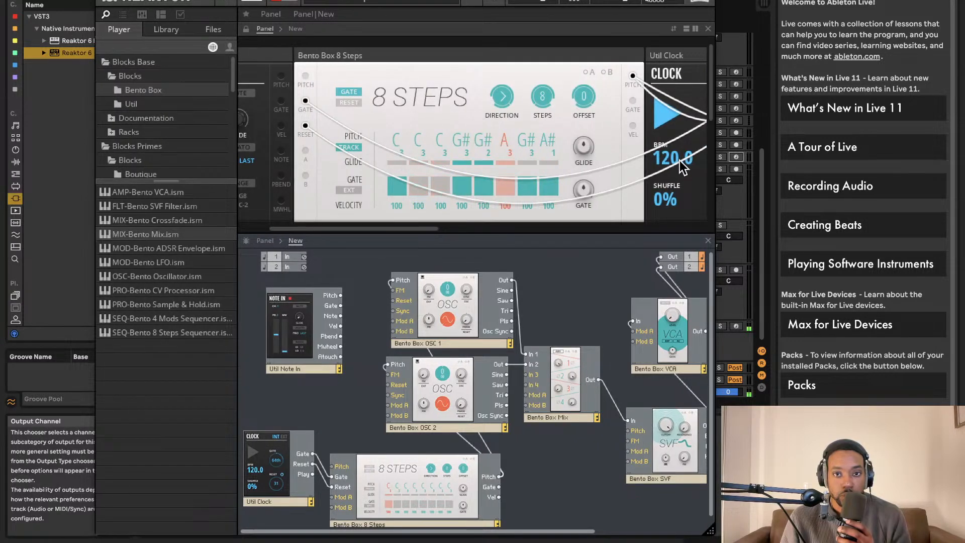
{"action": "scroll", "coordinate": [543, 150], "scroll_direction": "right", "scroll_amount": 1}
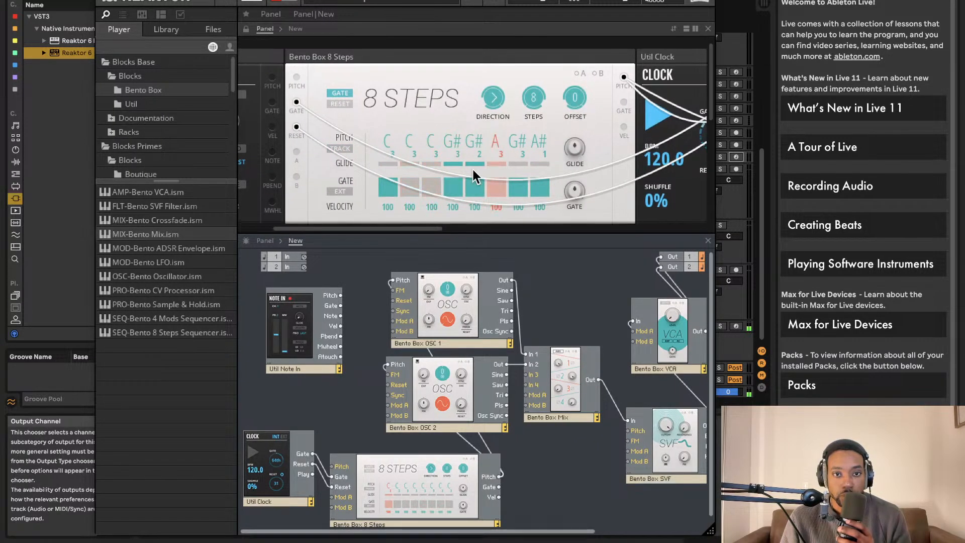
{"action": "left_click", "coordinate": [431, 186]}
{"action": "scroll", "coordinate": [438, 224], "scroll_direction": "down", "scroll_amount": 1}
{"action": "scroll", "coordinate": [438, 225], "scroll_direction": "down", "scroll_amount": 2}
{"action": "scroll", "coordinate": [438, 226], "scroll_direction": "up", "scroll_amount": 2}
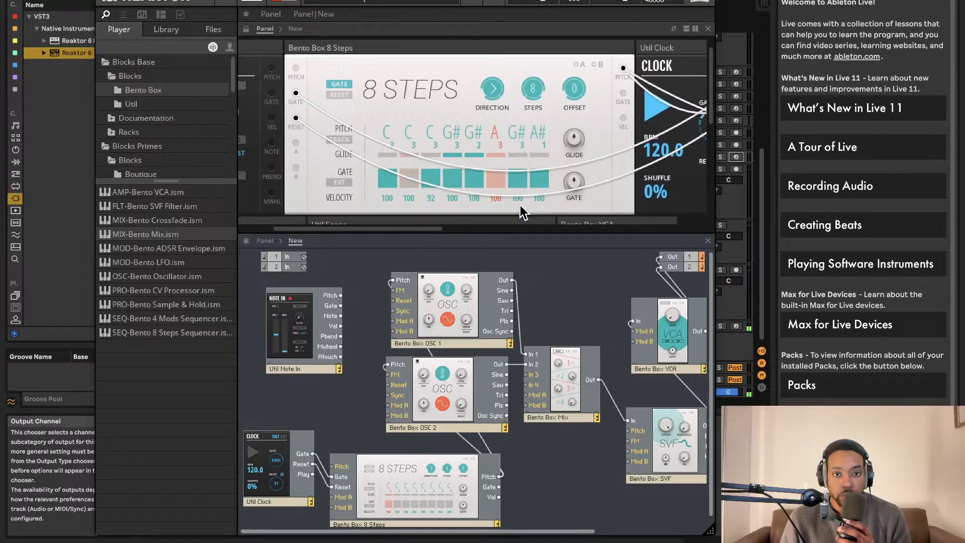
{"action": "scroll", "coordinate": [521, 214], "scroll_direction": "down", "scroll_amount": 1}
{"action": "scroll", "coordinate": [522, 216], "scroll_direction": "up", "scroll_amount": 1}
Set the Util Clock's tempo to 89.0 BPM.
{"action": "scroll", "coordinate": [623, 90], "scroll_direction": "right", "scroll_amount": 5}
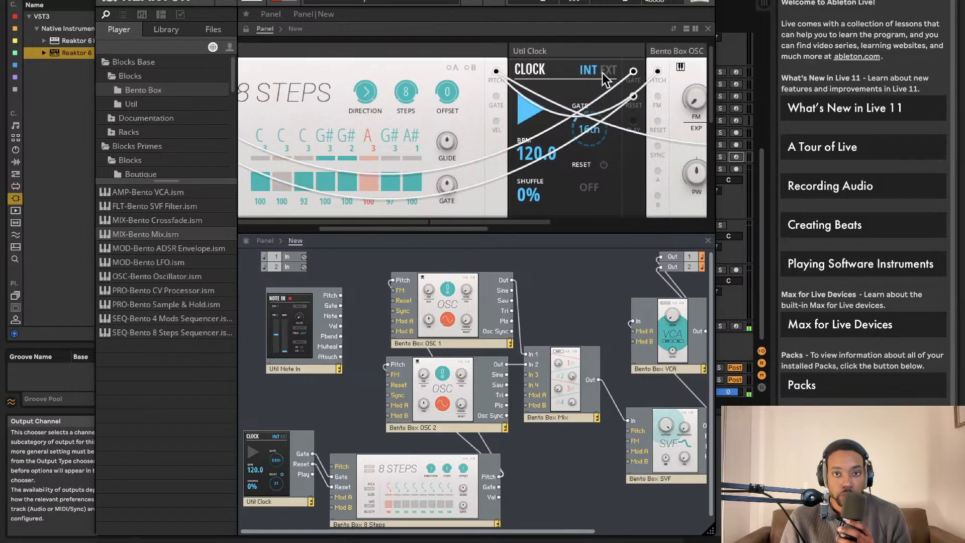
{"action": "mouse_move", "coordinate": [547, 160]}
{"action": "left_mouse_down"}
{"action": "mouse_move", "coordinate": [548, 193]}
{"action": "mouse_move", "coordinate": [550, 129]}
{"action": "mouse_move", "coordinate": [542, 221]}
{"action": "mouse_move", "coordinate": [542, 174]}
{"action": "left_mouse_up"}
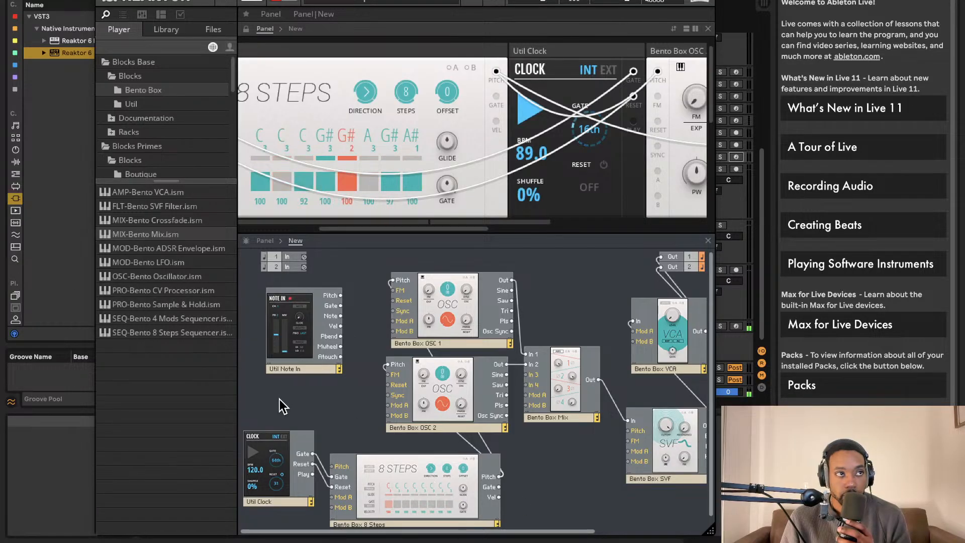
Examine the SVF filter controls and the scope's waveform on the panel while the sequence plays.
{"action": "scroll", "coordinate": [385, 289], "scroll_direction": "right", "scroll_amount": 2}
{"action": "scroll", "coordinate": [331, 159], "scroll_direction": "down", "scroll_amount": 2}
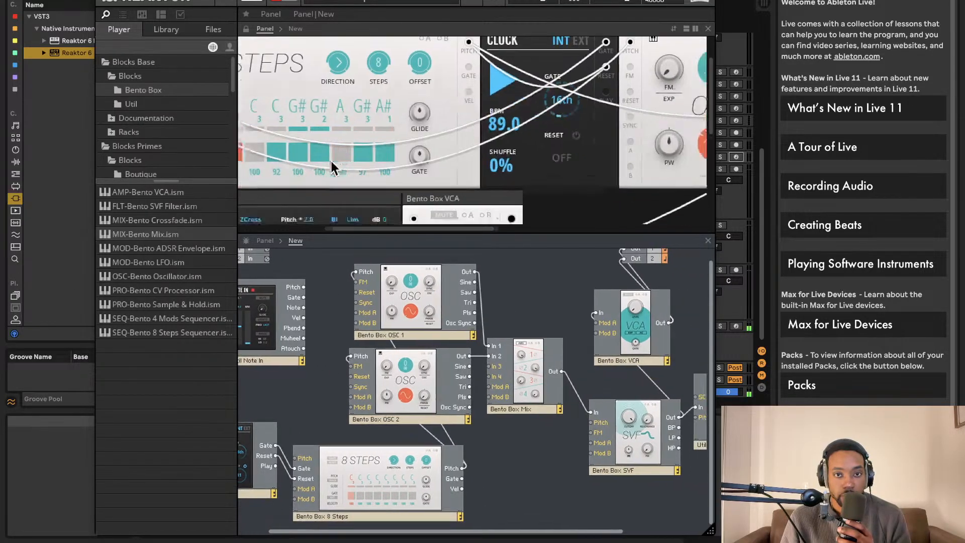
{"action": "scroll", "coordinate": [324, 164], "scroll_direction": "left", "scroll_amount": 3}
{"action": "scroll", "coordinate": [327, 166], "scroll_direction": "left", "scroll_amount": 3}
{"action": "scroll", "coordinate": [334, 161], "scroll_direction": "down", "scroll_amount": 3}
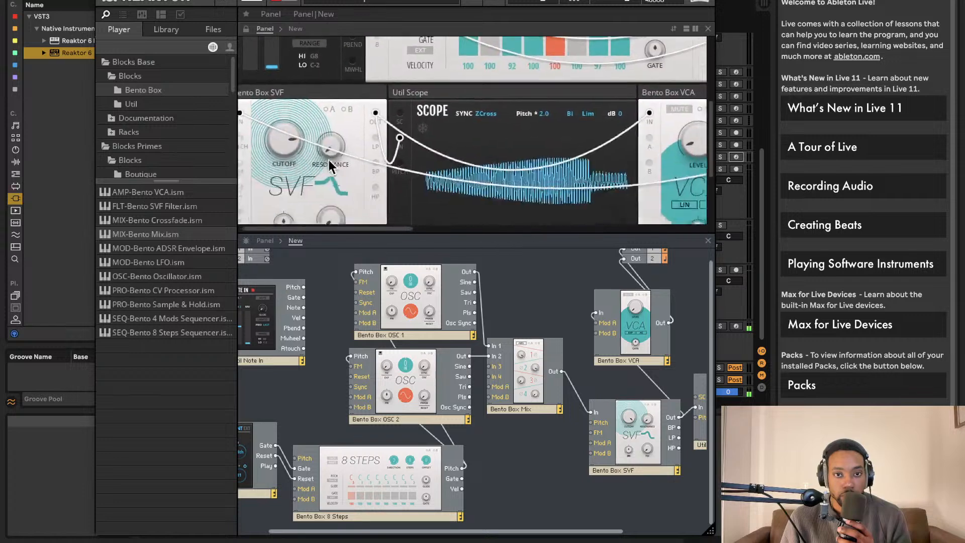
{"action": "scroll", "coordinate": [336, 152], "scroll_direction": "left", "scroll_amount": 1}
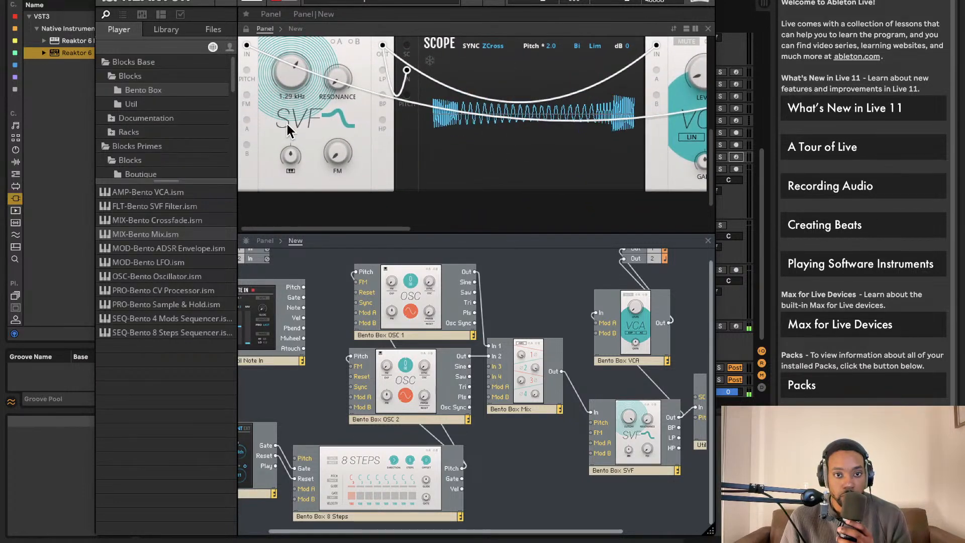
{"action": "scroll", "coordinate": [288, 98], "scroll_direction": "up", "scroll_amount": 1}
Add the EFX-Driver Distortion block from Blocks Primes to the structure and place it beside the VCA, above the scope.
{"action": "left_click", "coordinate": [131, 104]}
{"action": "scroll", "coordinate": [140, 142], "scroll_direction": "down", "scroll_amount": 3}
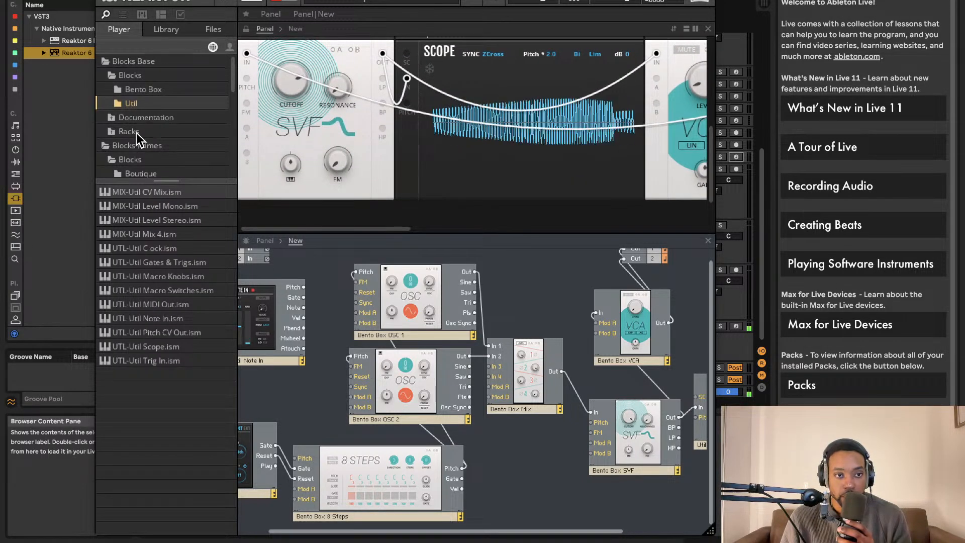
{"action": "left_click", "coordinate": [137, 127]}
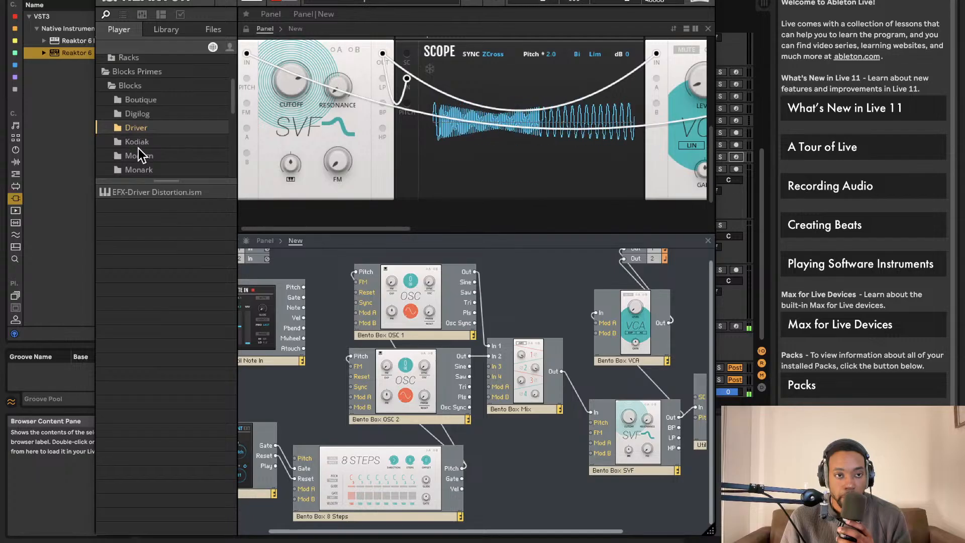
{"action": "left_click_drag", "start_coordinate": [142, 188], "coordinate": [586, 373]}
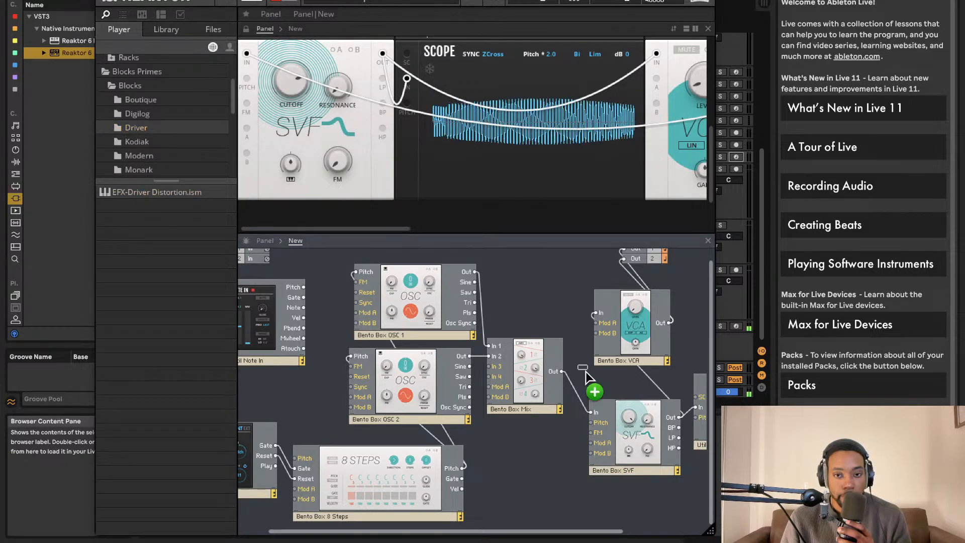
{"action": "left_click_drag", "start_coordinate": [683, 433], "coordinate": [697, 472]}
{"action": "scroll", "coordinate": [697, 471], "scroll_direction": "right", "scroll_amount": 5}
{"action": "left_click_drag", "start_coordinate": [602, 518], "coordinate": [605, 346]}
Patch the VCA's Out into Driver's In L and In R, and Driver's Out L and Out R into outputs 1 and 2.
{"action": "left_click_drag", "start_coordinate": [481, 321], "coordinate": [515, 310]}
{"action": "scroll", "coordinate": [603, 324], "scroll_direction": "right", "scroll_amount": 1}
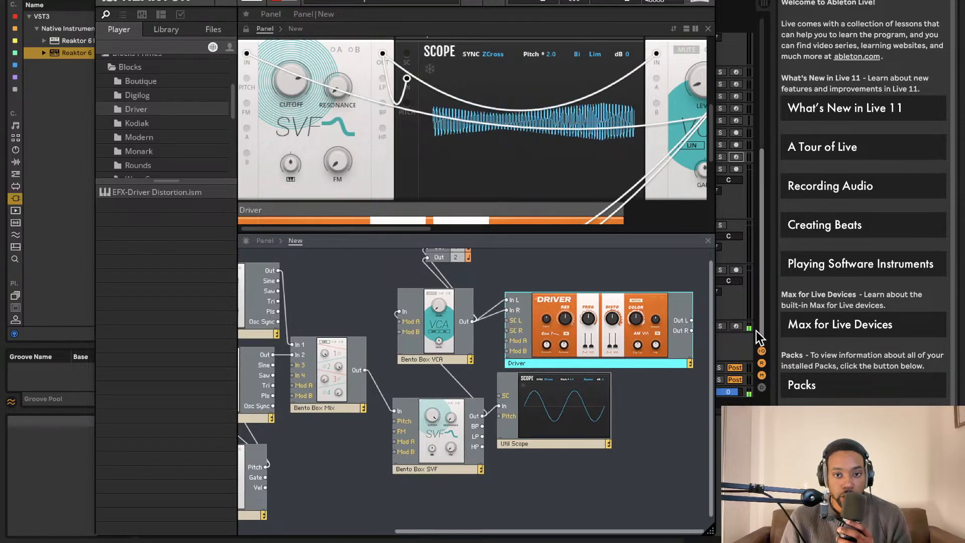
{"action": "left_click_drag", "start_coordinate": [691, 321], "coordinate": [428, 261]}
{"action": "left_click_drag", "start_coordinate": [691, 343], "coordinate": [426, 272]}
Raise Driver's Disto and Color, set Freq to about 2.35 kHz, and bring Res to 0.
{"action": "scroll", "coordinate": [468, 147], "scroll_direction": "right", "scroll_amount": 5}
{"action": "scroll", "coordinate": [468, 146], "scroll_direction": "down", "scroll_amount": 2}
{"action": "scroll", "coordinate": [468, 147], "scroll_direction": "left", "scroll_amount": 5}
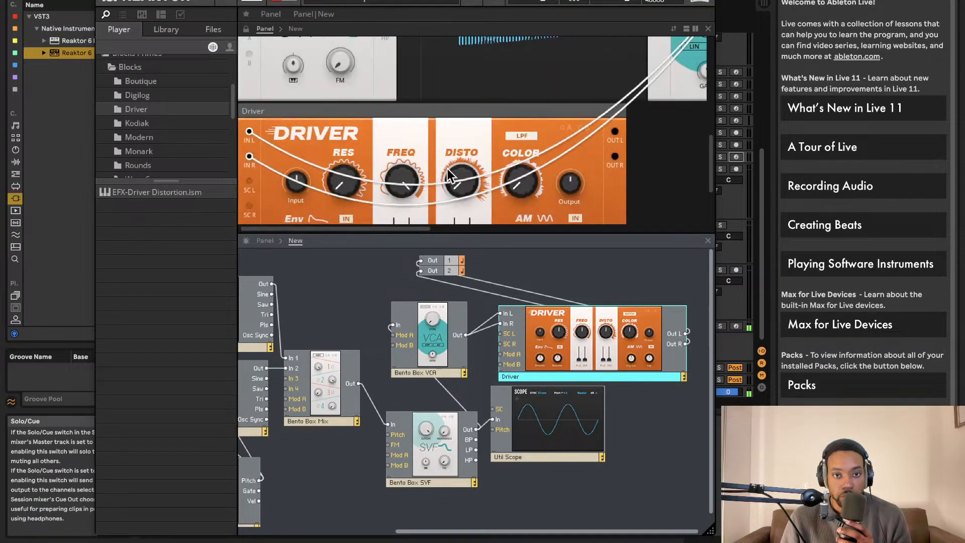
{"action": "left_click_drag", "start_coordinate": [471, 176], "coordinate": [465, 72]}
{"action": "left_click_drag", "start_coordinate": [398, 172], "coordinate": [413, 258]}
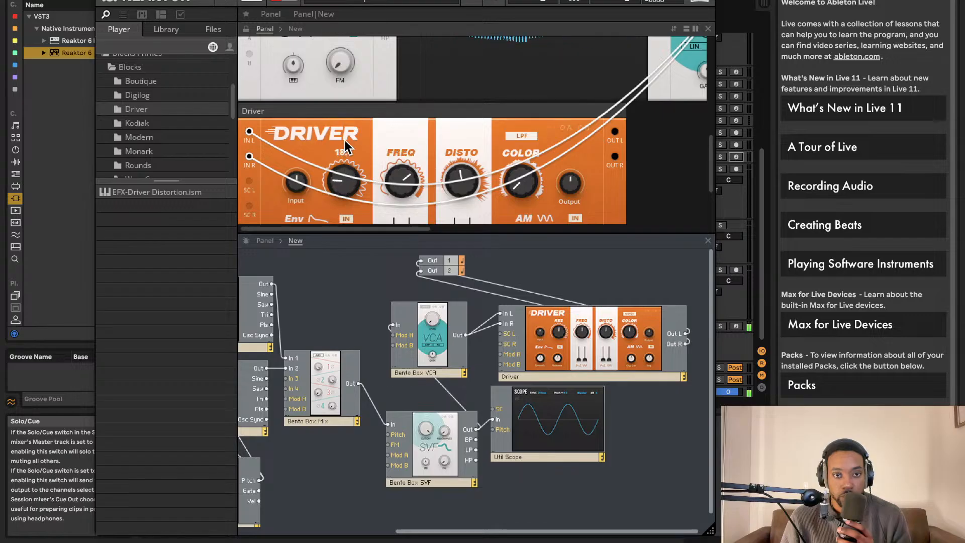
{"action": "left_click_drag", "start_coordinate": [342, 177], "coordinate": [347, 189]}
{"action": "left_click_drag", "start_coordinate": [508, 171], "coordinate": [475, 1]}
Raise the envelope and AM modulation sliders for Driver's Freq to roughly the middle of their range.
{"action": "scroll", "coordinate": [493, 125], "scroll_direction": "down", "scroll_amount": 5}
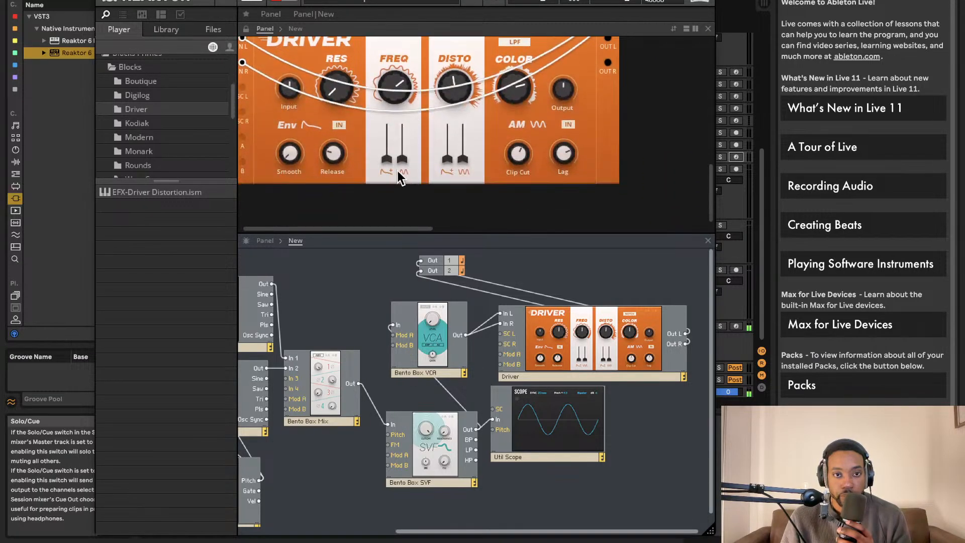
{"action": "left_click_drag", "start_coordinate": [402, 155], "coordinate": [403, 84]}
{"action": "scroll", "coordinate": [395, 126], "scroll_direction": "up", "scroll_amount": 1}
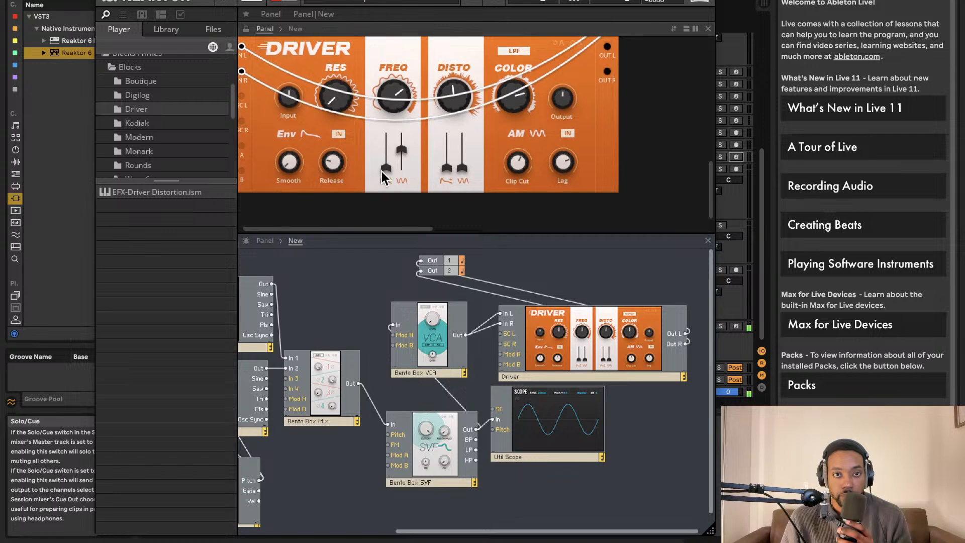
{"action": "left_click_drag", "start_coordinate": [385, 169], "coordinate": [385, 107]}
{"action": "scroll", "coordinate": [387, 113], "scroll_direction": "up", "scroll_amount": 1}
Fine-tune Driver with Smooth about 80.8, Input about 65.2, Color about 24.7 and Disto about 71.8, and raise Disto's AM slider.
{"action": "left_click_drag", "start_coordinate": [705, 527], "coordinate": [760, 527]}
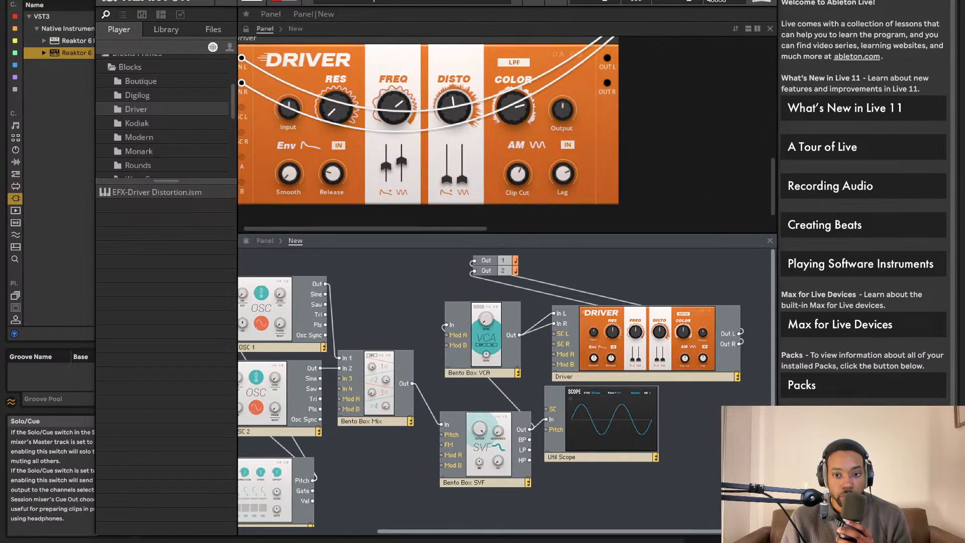
{"action": "left_click_drag", "start_coordinate": [293, 172], "coordinate": [325, 108]}
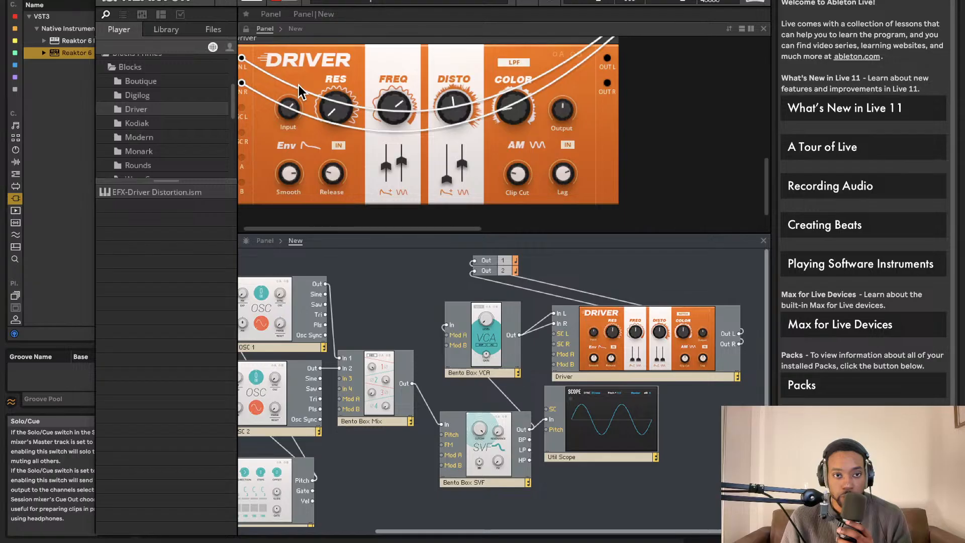
{"action": "mouse_move", "coordinate": [558, 107]}
{"action": "left_mouse_down"}
{"action": "mouse_move", "coordinate": [567, 86]}
{"action": "mouse_move", "coordinate": [569, 113]}
{"action": "left_mouse_up"}
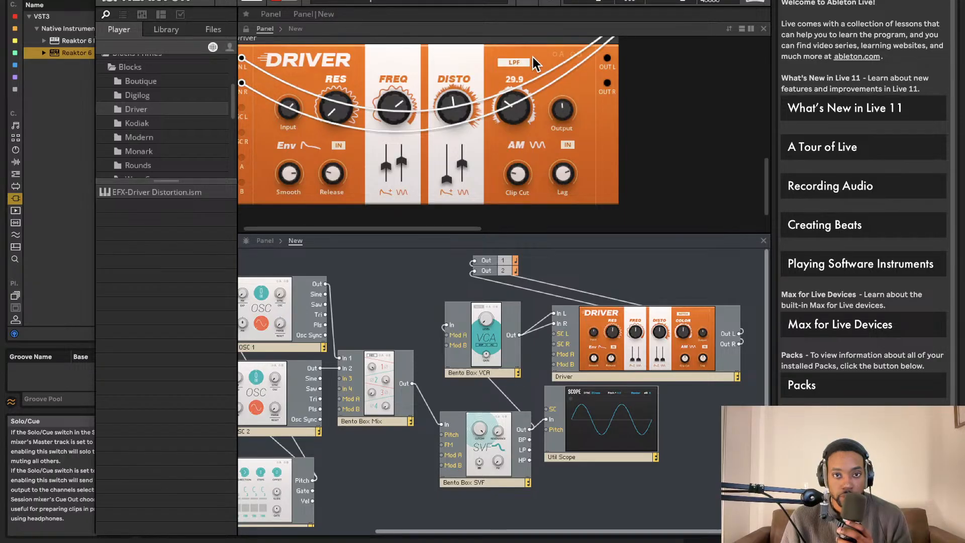
{"action": "left_click_drag", "start_coordinate": [460, 93], "coordinate": [467, 32]}
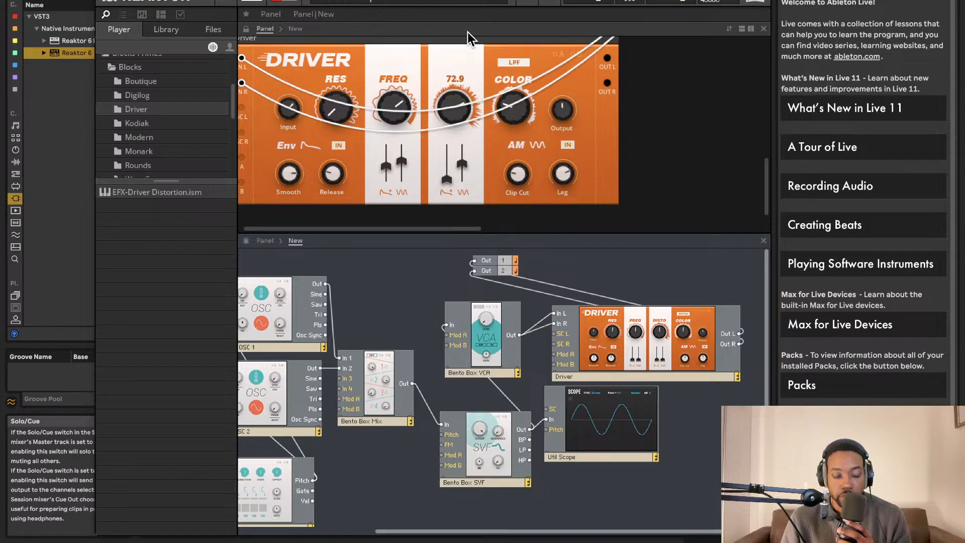
Browse the player library's folders, including Racks and Rounds, for another effect block to add.
{"action": "scroll", "coordinate": [446, 106], "scroll_direction": "up", "scroll_amount": 1}
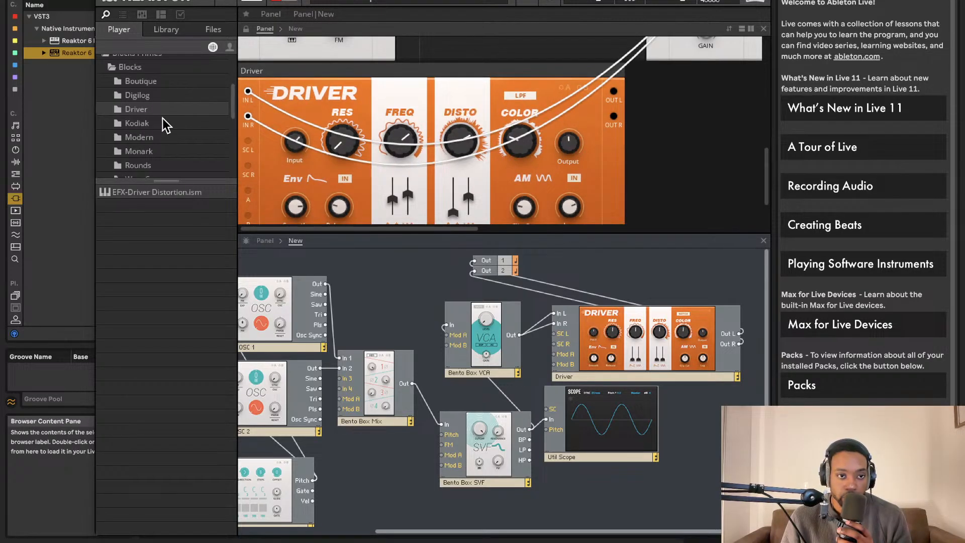
{"action": "scroll", "coordinate": [160, 130], "scroll_direction": "down", "scroll_amount": 3}
{"action": "left_click", "coordinate": [111, 137]}
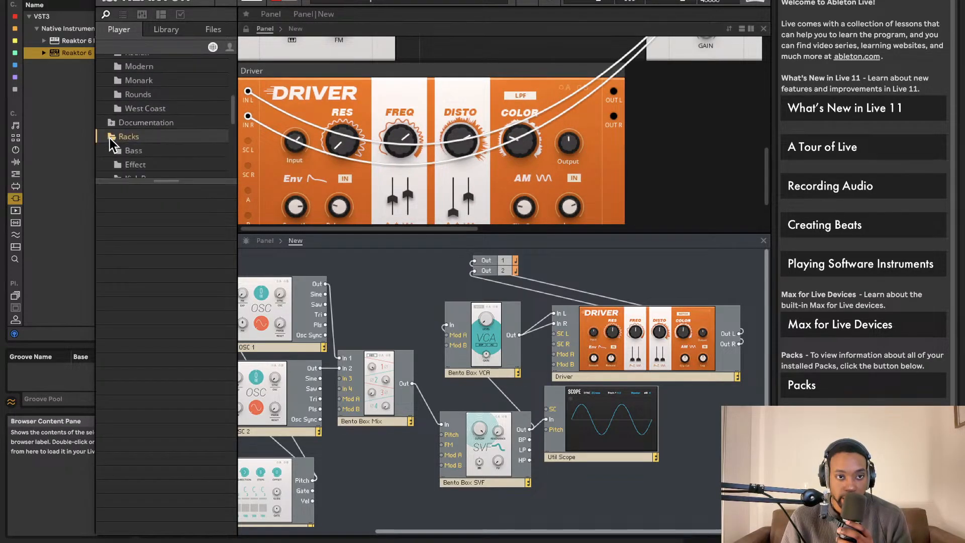
{"action": "scroll", "coordinate": [143, 161], "scroll_direction": "down", "scroll_amount": 10}
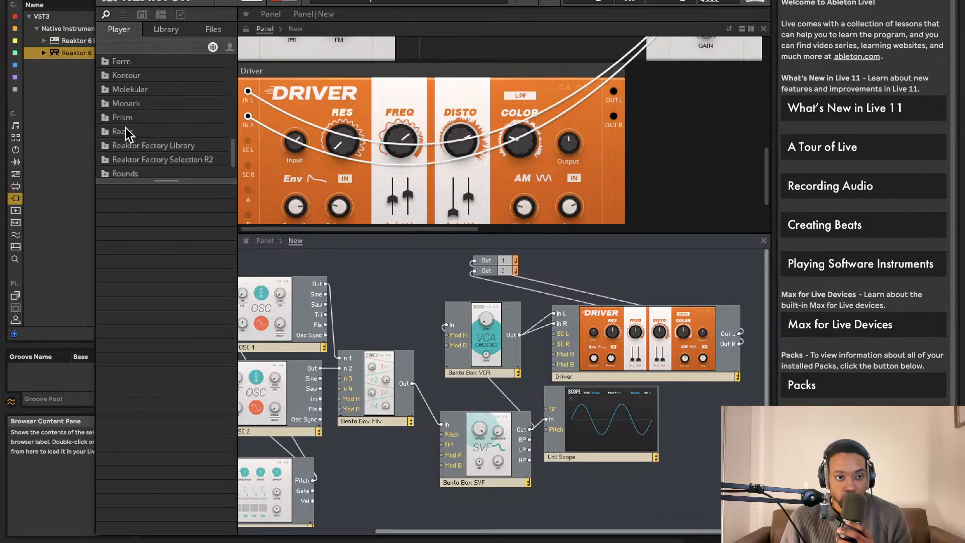
{"action": "scroll", "coordinate": [127, 134], "scroll_direction": "up", "scroll_amount": 3}
{"action": "scroll", "coordinate": [129, 133], "scroll_direction": "down", "scroll_amount": 3}
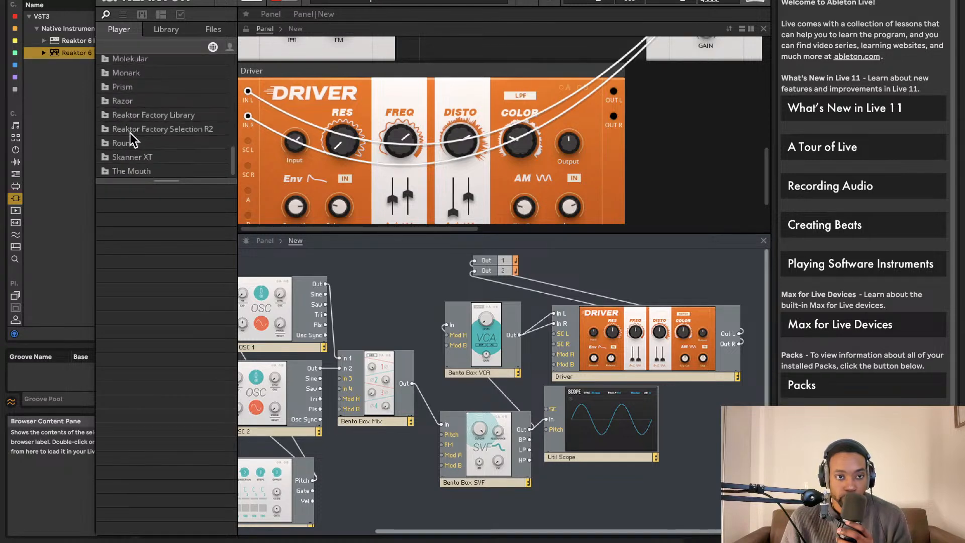
{"action": "left_click", "coordinate": [107, 144]}
{"action": "scroll", "coordinate": [126, 146], "scroll_direction": "down", "scroll_amount": 3}
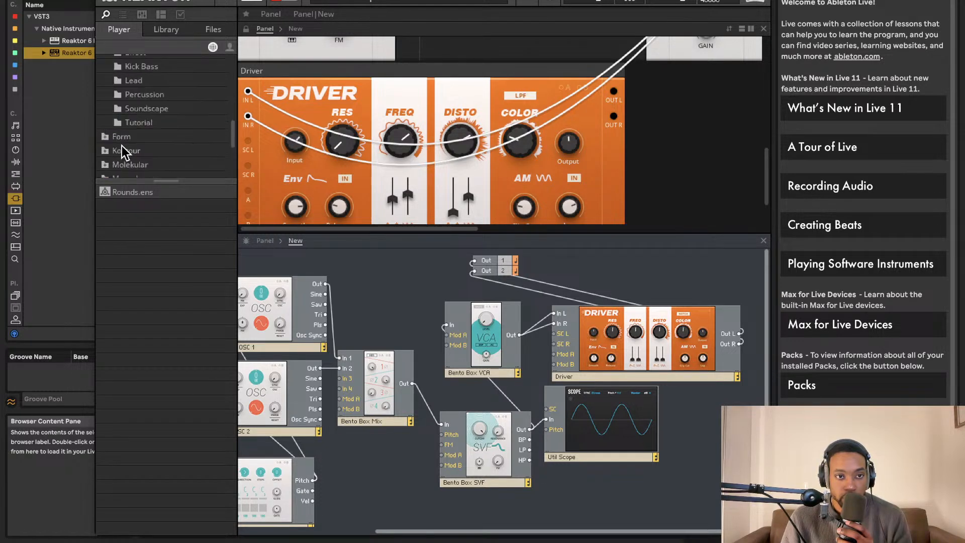
{"action": "scroll", "coordinate": [136, 131], "scroll_direction": "down", "scroll_amount": 3}
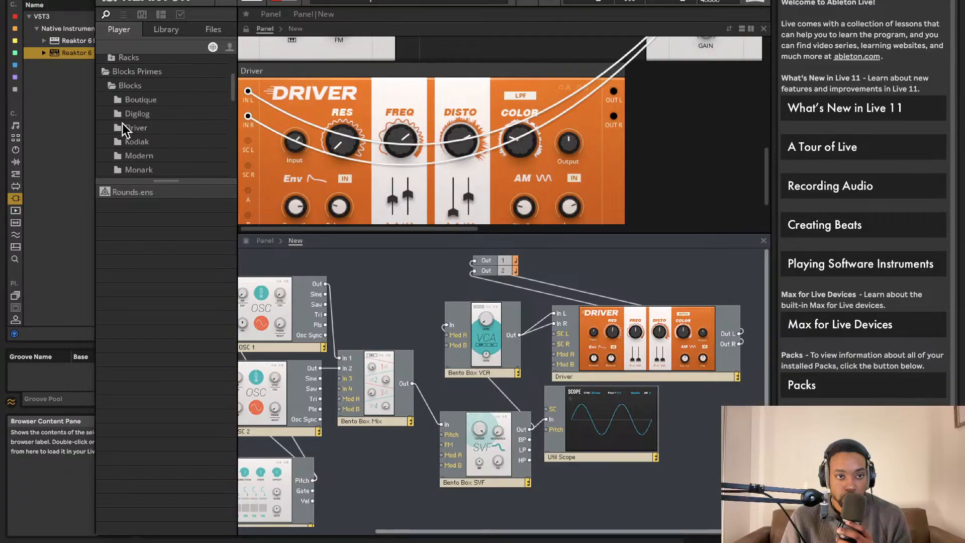
Add the EFX-Rounds Delay block from Blocks Primes after Driver and feed Driver's Out L and Out R into its inputs.
{"action": "scroll", "coordinate": [162, 141], "scroll_direction": "down", "scroll_amount": 2}
{"action": "left_click", "coordinate": [137, 126]}
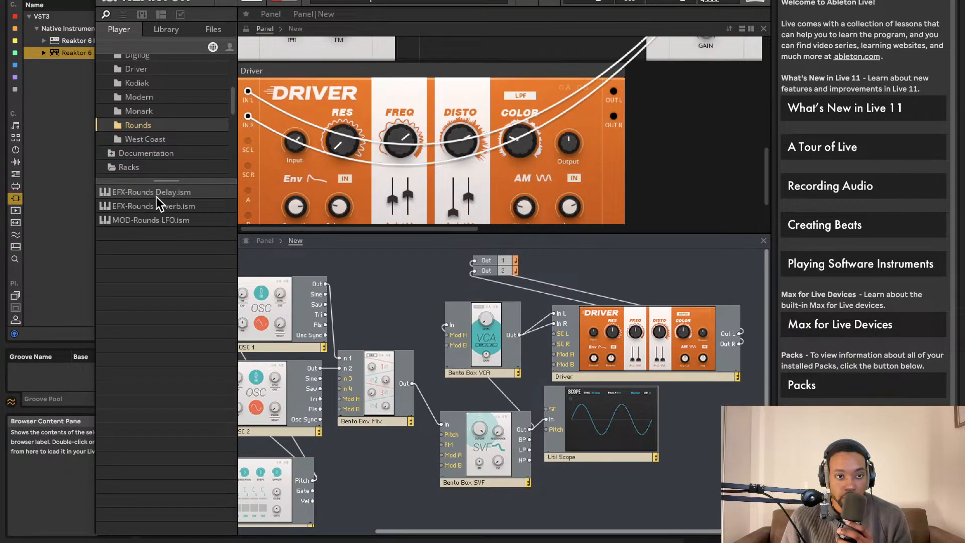
{"action": "left_click_drag", "start_coordinate": [156, 197], "coordinate": [659, 337]}
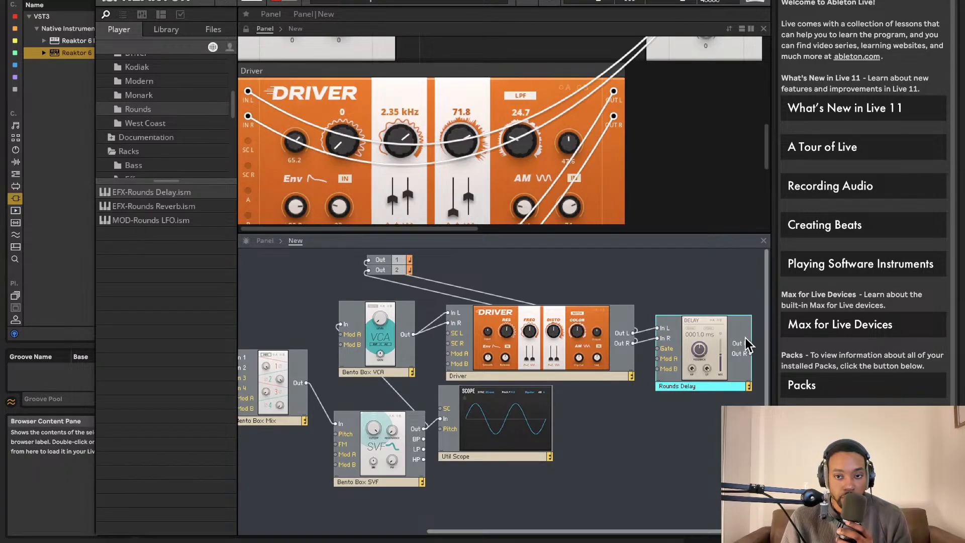
Route the Rounds Delay's Out L and Out R to Outs 1 and 2, with Feedback about 0.5 and Mix about 42.7.
{"action": "left_click_drag", "start_coordinate": [751, 343], "coordinate": [370, 259]}
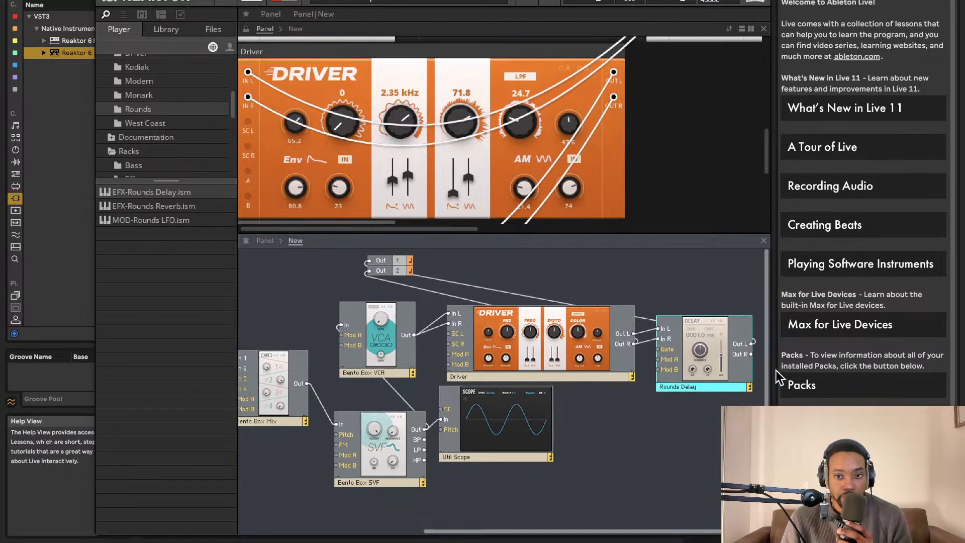
{"action": "left_click_drag", "start_coordinate": [752, 354], "coordinate": [365, 270]}
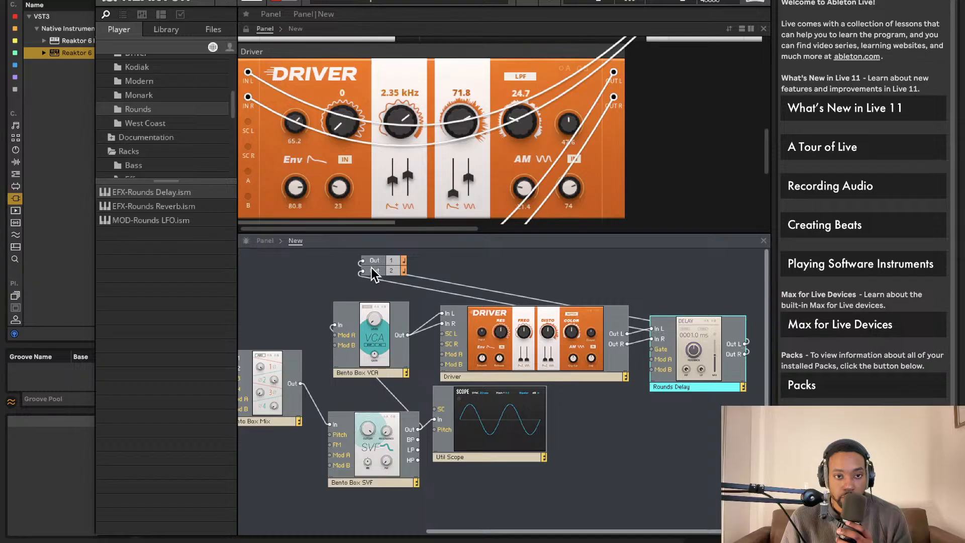
{"action": "scroll", "coordinate": [537, 180], "scroll_direction": "down", "scroll_amount": 5}
{"action": "scroll", "coordinate": [545, 174], "scroll_direction": "up", "scroll_amount": 1}
{"action": "left_click_drag", "start_coordinate": [316, 143], "coordinate": [318, 231]}
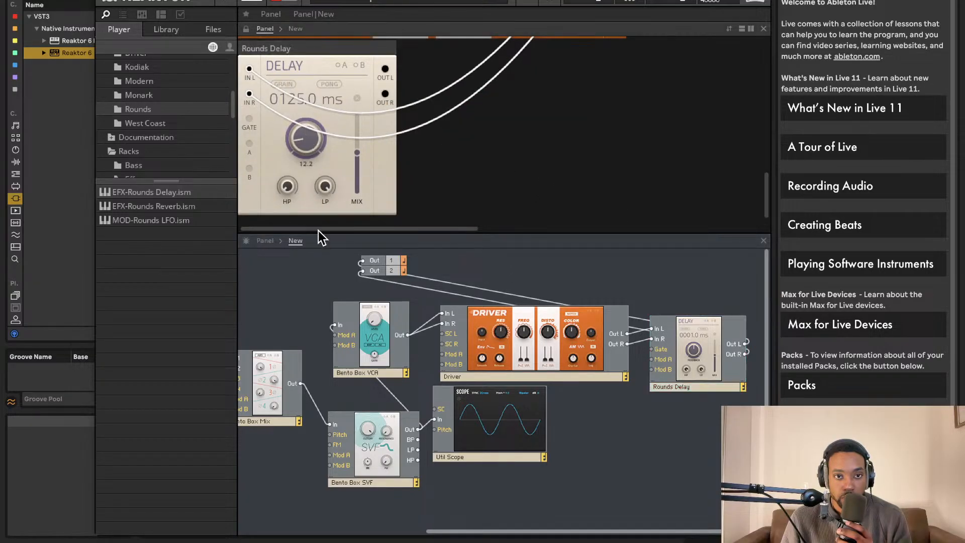
{"action": "left_click_drag", "start_coordinate": [357, 162], "coordinate": [360, 97]}
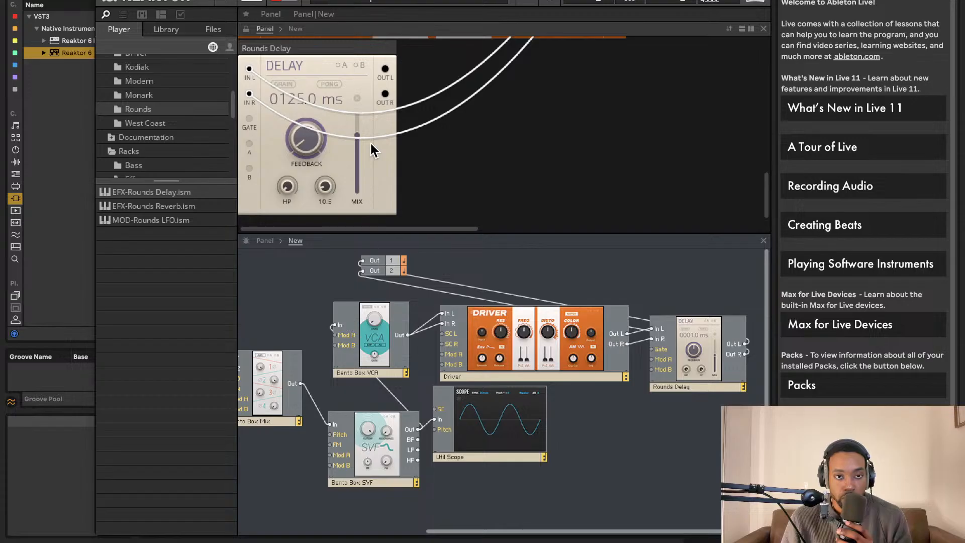
{"action": "left_click_drag", "start_coordinate": [359, 146], "coordinate": [354, 220]}
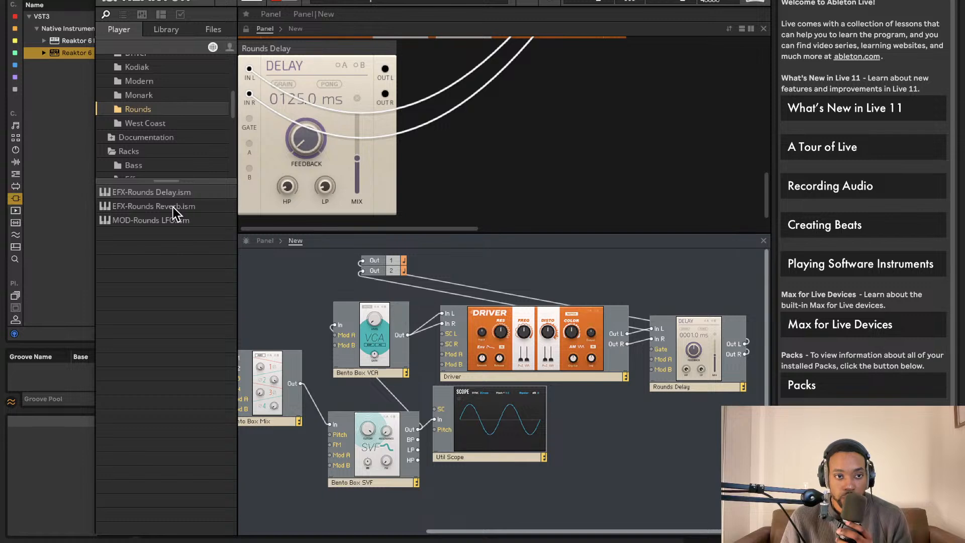
Add the EFX-Rounds Reverb block, feed it from Driver's Out L and Out R, and route its outputs to Outs 1 and 2.
{"action": "left_click_drag", "start_coordinate": [172, 206], "coordinate": [690, 349]}
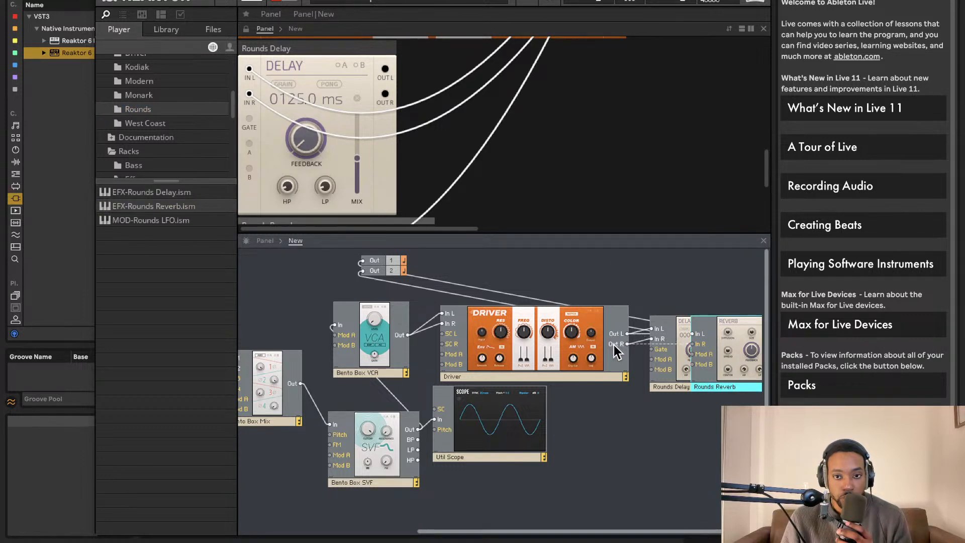
{"action": "left_click_drag", "start_coordinate": [744, 337], "coordinate": [681, 288]}
{"action": "left_click_drag", "start_coordinate": [740, 301], "coordinate": [362, 260]}
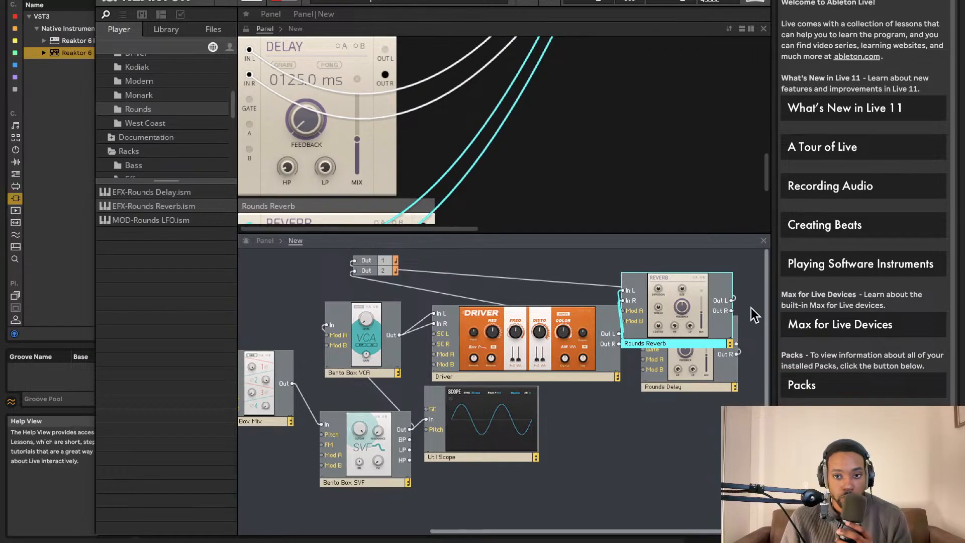
{"action": "left_click_drag", "start_coordinate": [731, 310], "coordinate": [357, 271]}
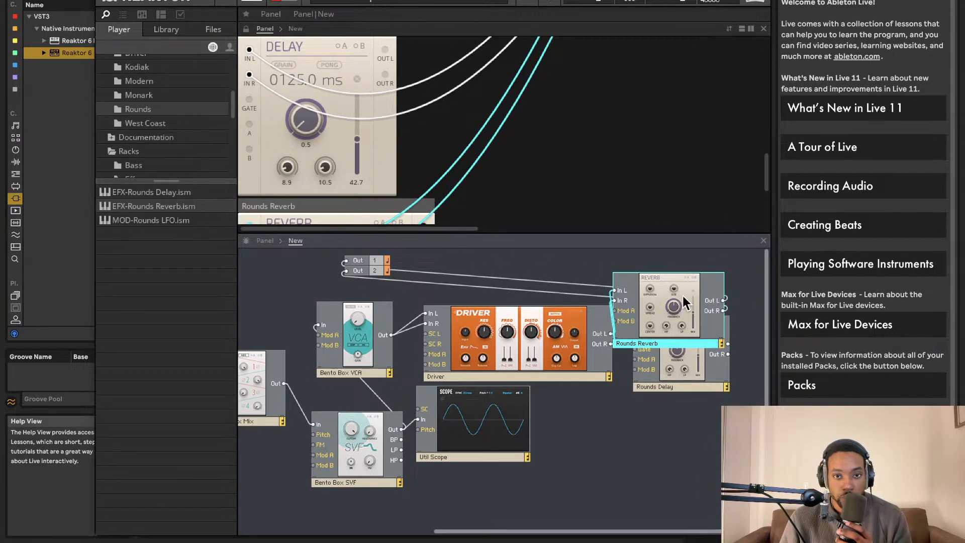
Delete the Rounds Delay block from the structure and raise the Rounds Reverb's Diffusion.
{"action": "left_click", "coordinate": [694, 431]}
{"action": "left_click_drag", "start_coordinate": [727, 327], "coordinate": [694, 495]}
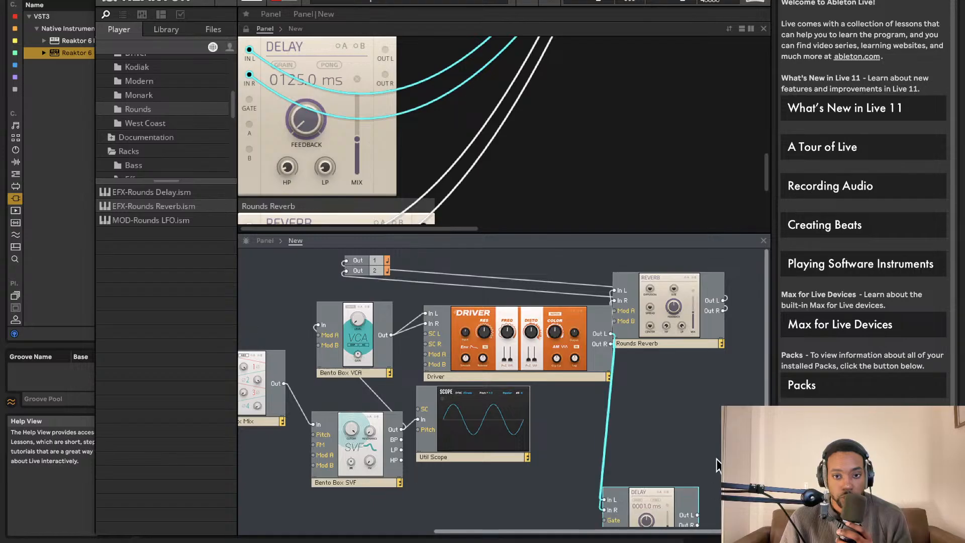
{"action": "key", "text": "Delete"}
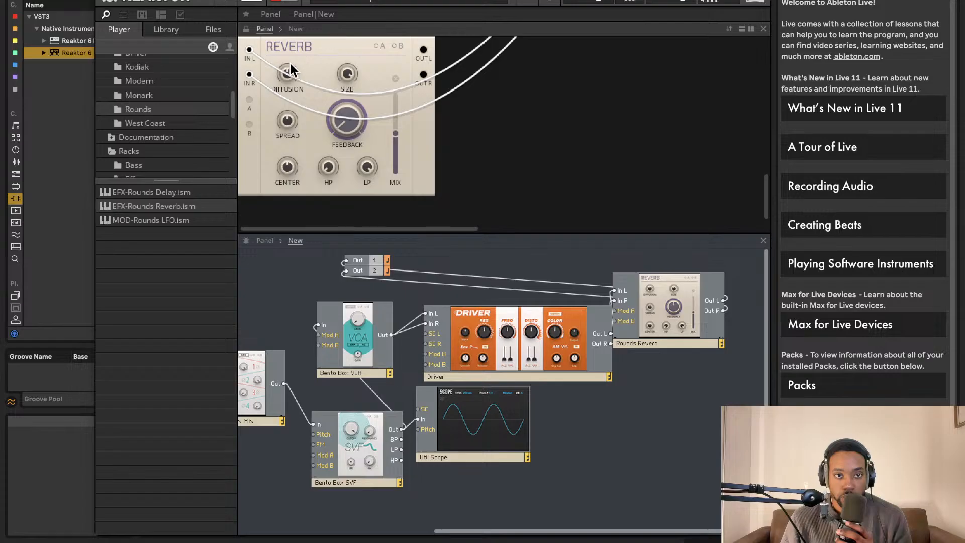
{"action": "left_click_drag", "start_coordinate": [290, 63], "coordinate": [290, 0]}
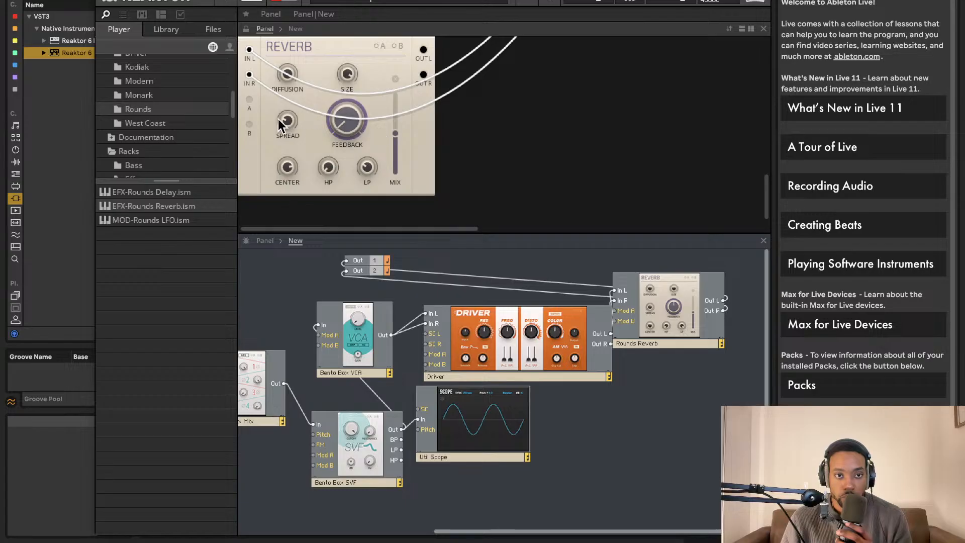
{"action": "scroll", "coordinate": [397, 99], "scroll_direction": "up", "scroll_amount": 3}
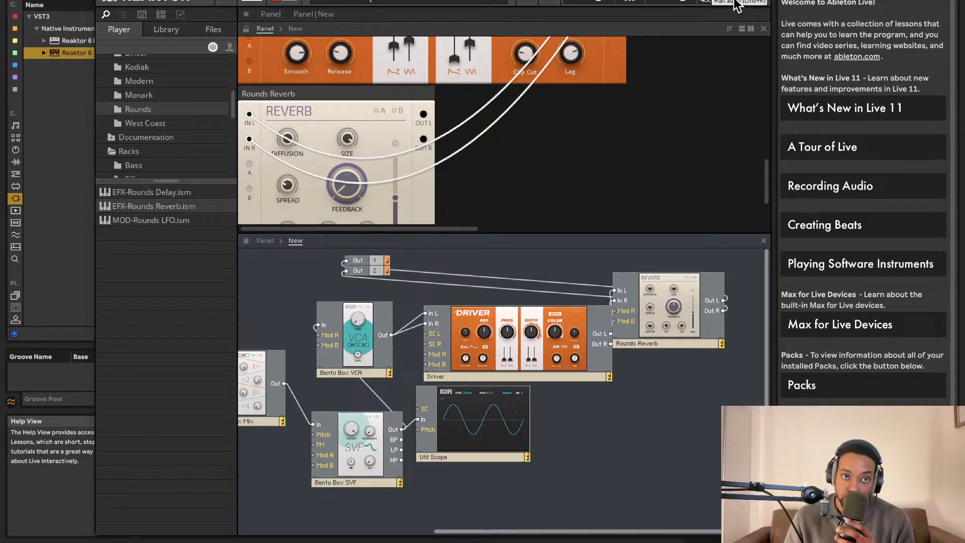
Save the ensemble as bumperlightZLS.ens in the Racks folder.
{"action": "left_click", "coordinate": [218, 4]}
{"action": "mouse_move", "coordinate": [230, 18]}
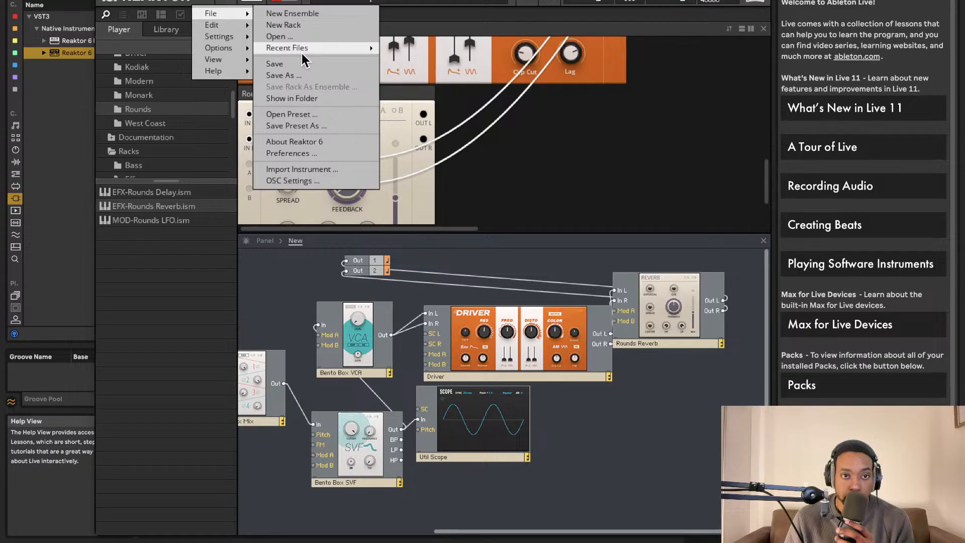
{"action": "mouse_move", "coordinate": [326, 47]}
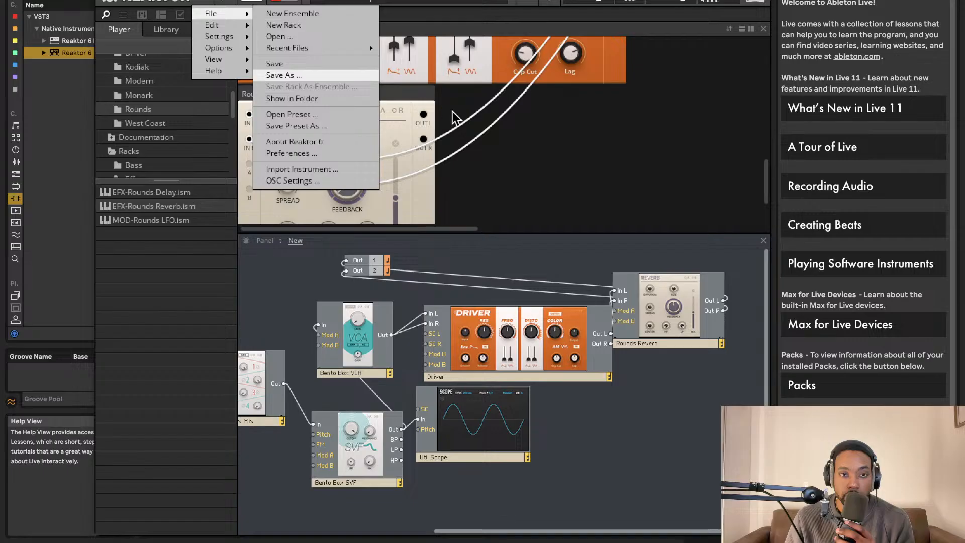
{"action": "key", "text": "BackSpace"}
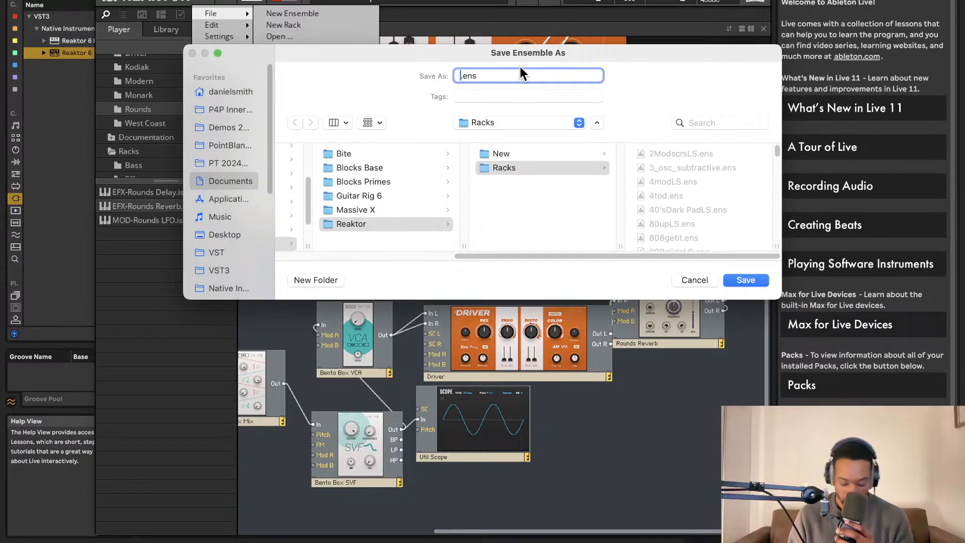
{"action": "type", "text": "bumper"}
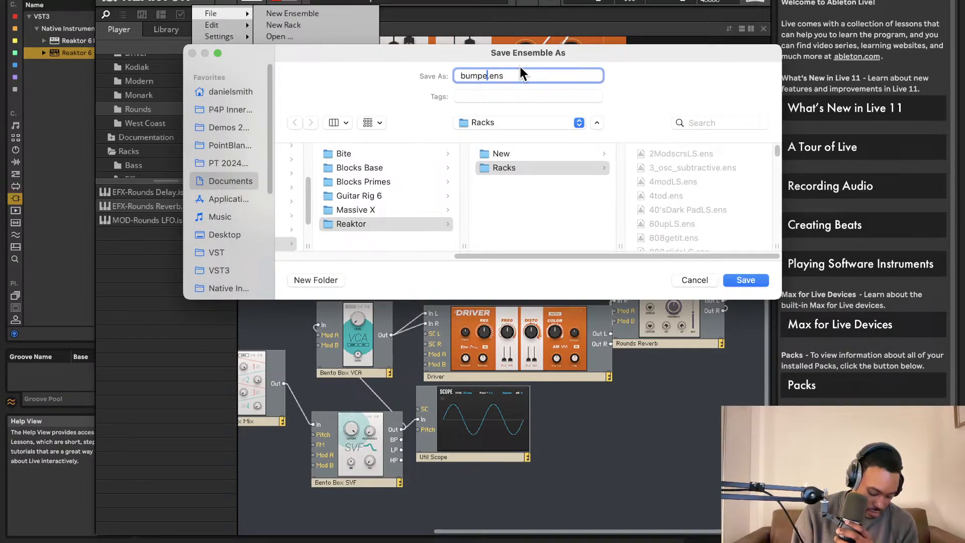
{"action": "type", "text": "light"}
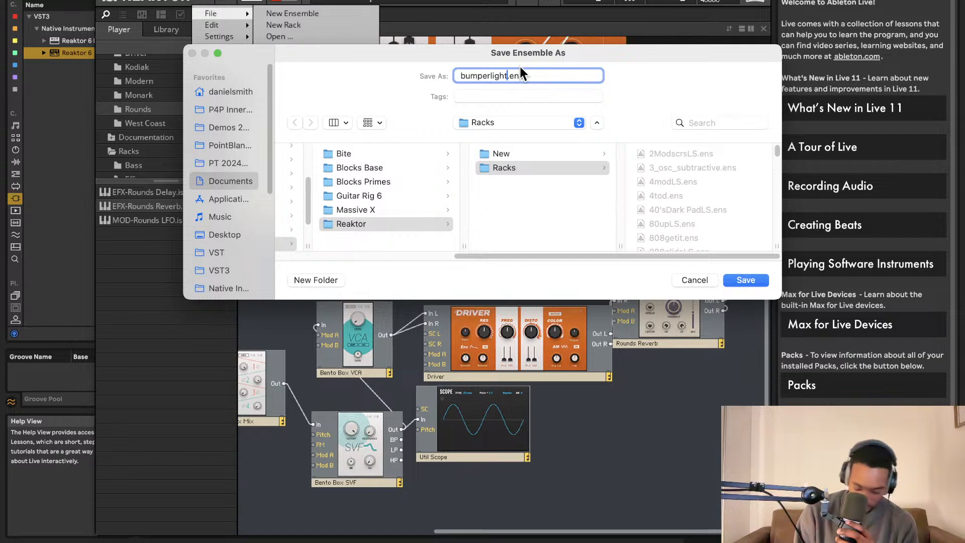
{"action": "type", "text": "ZLS"}
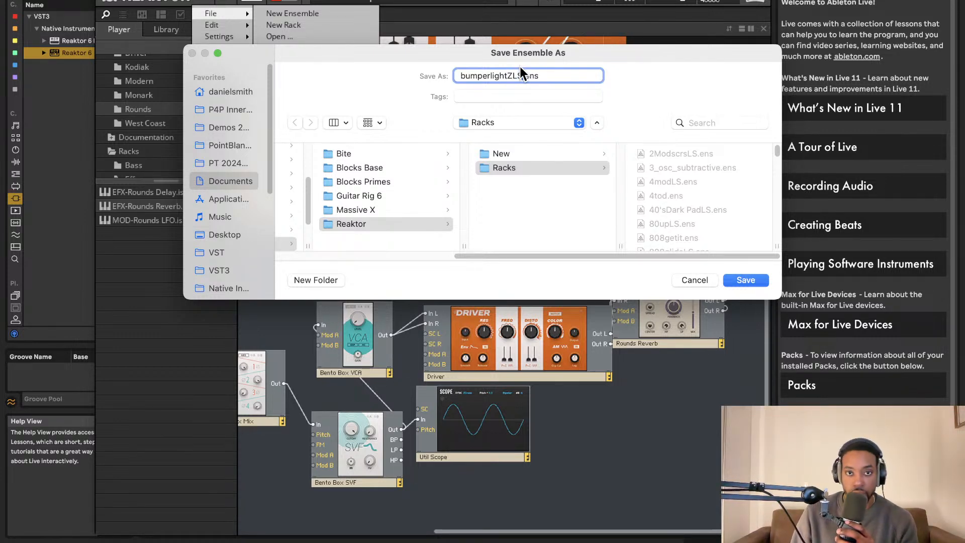
{"action": "left_click", "coordinate": [746, 280]}
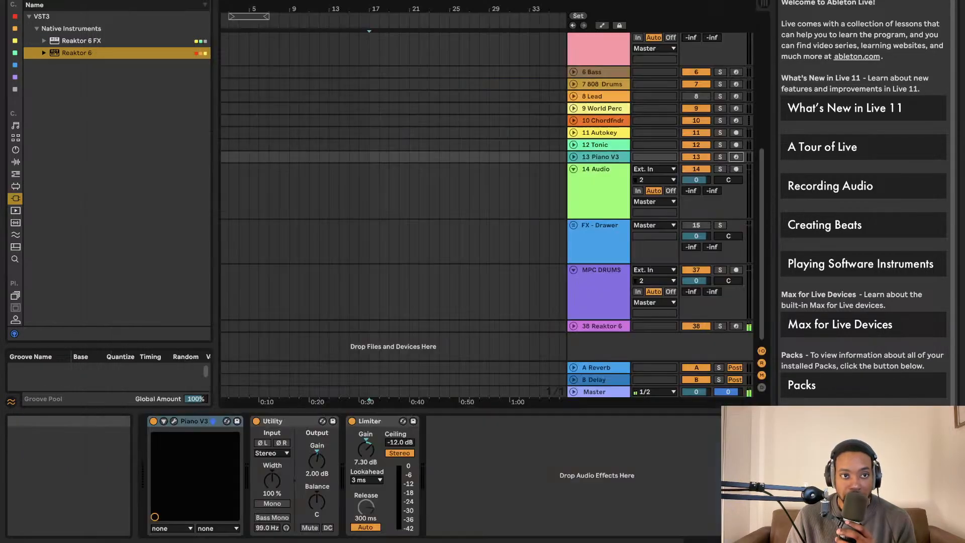
Arm the 38 Reaktor 6 track for recording in Ableton Live and unfold it.
{"action": "left_click", "coordinate": [736, 326]}
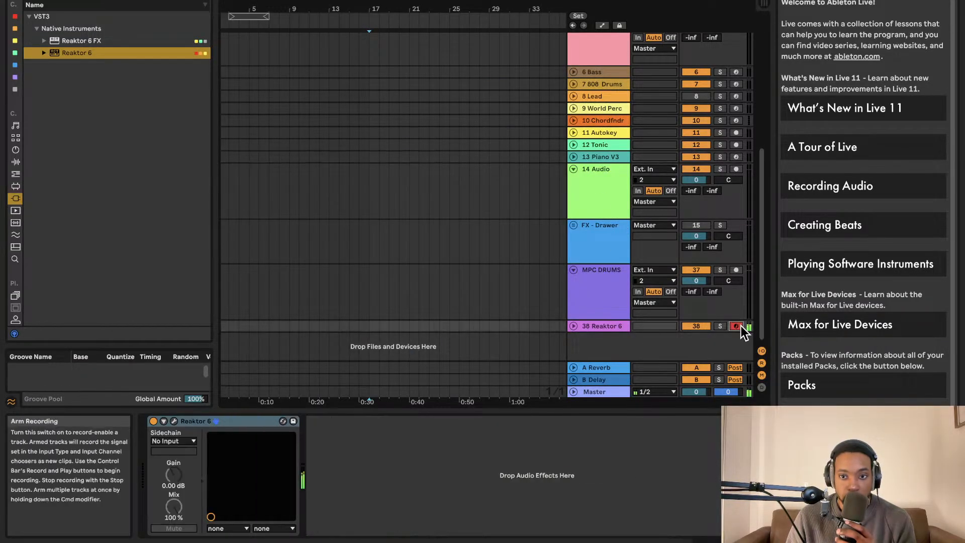
{"action": "left_click", "coordinate": [573, 326]}
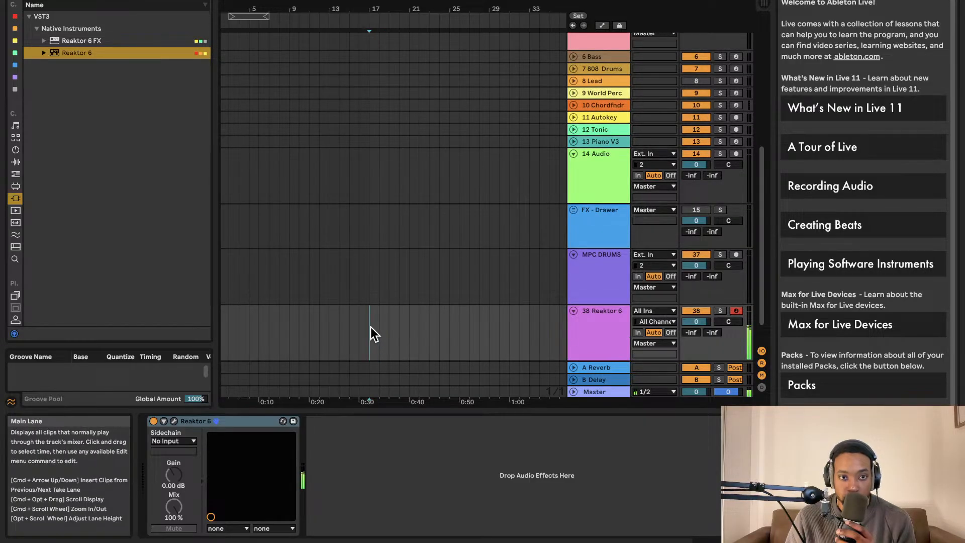
Reopen the Reaktor 6 plug-in of track 38 and switch its Util Clock from INT to EXT.
{"action": "left_click", "coordinate": [174, 420]}
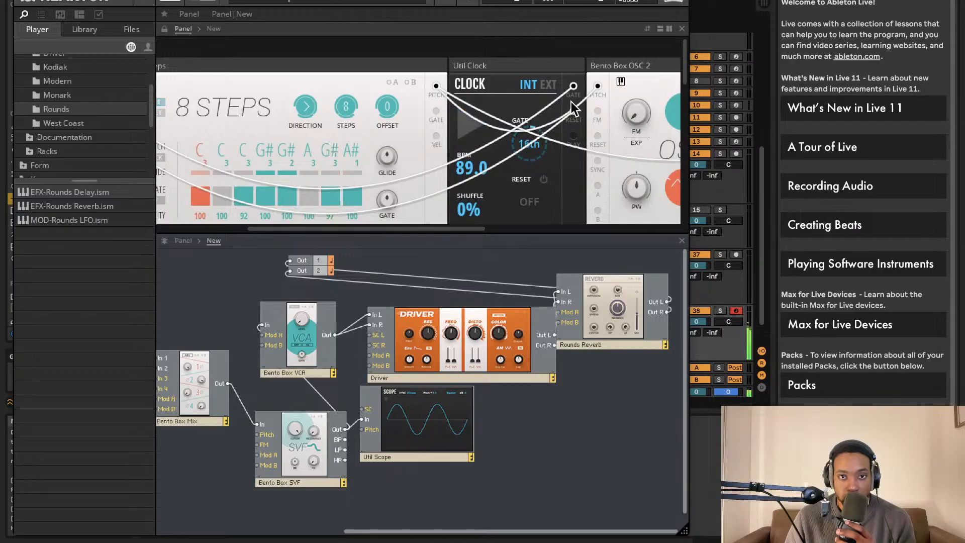
{"action": "left_click", "coordinate": [538, 87]}
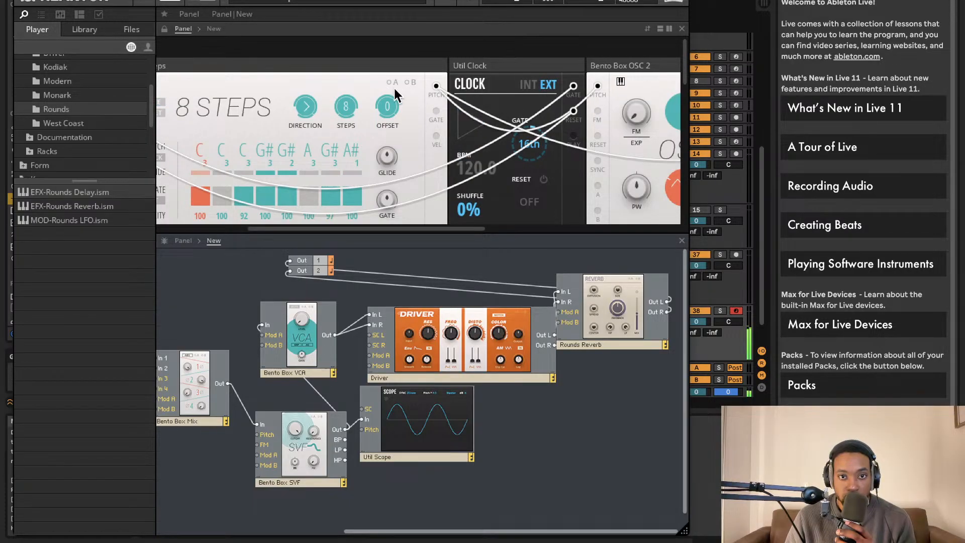
{"action": "left_click", "coordinate": [532, 86]}
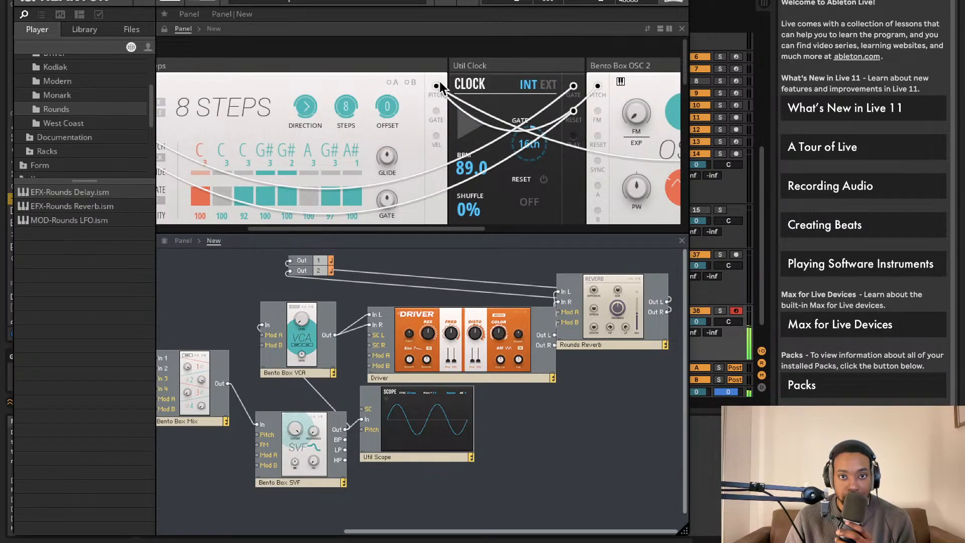
{"action": "left_click", "coordinate": [545, 86]}
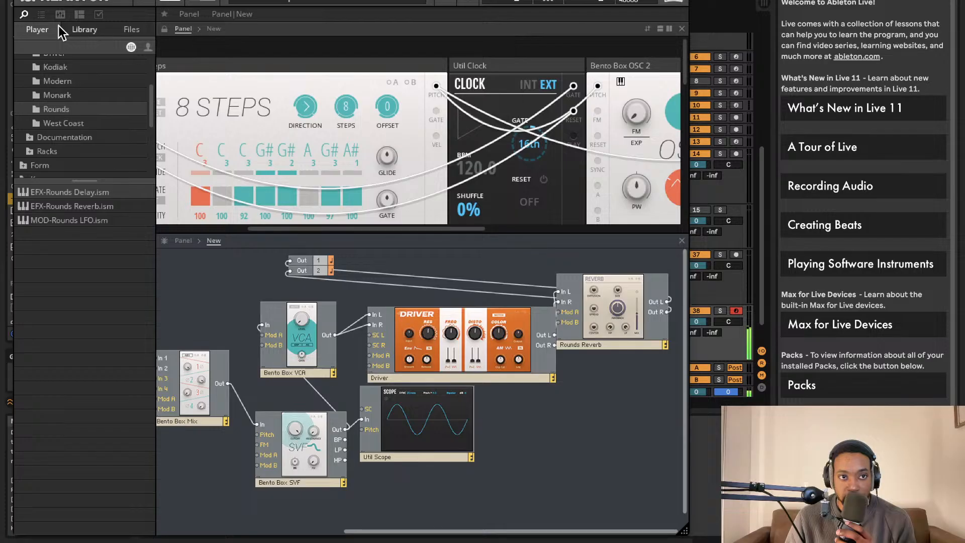
Set the Ableton Live project tempo to 89 BPM and check the BPM on Reaktor's externally synced Util Clock.
{"action": "left_click", "coordinate": [25, 0]}
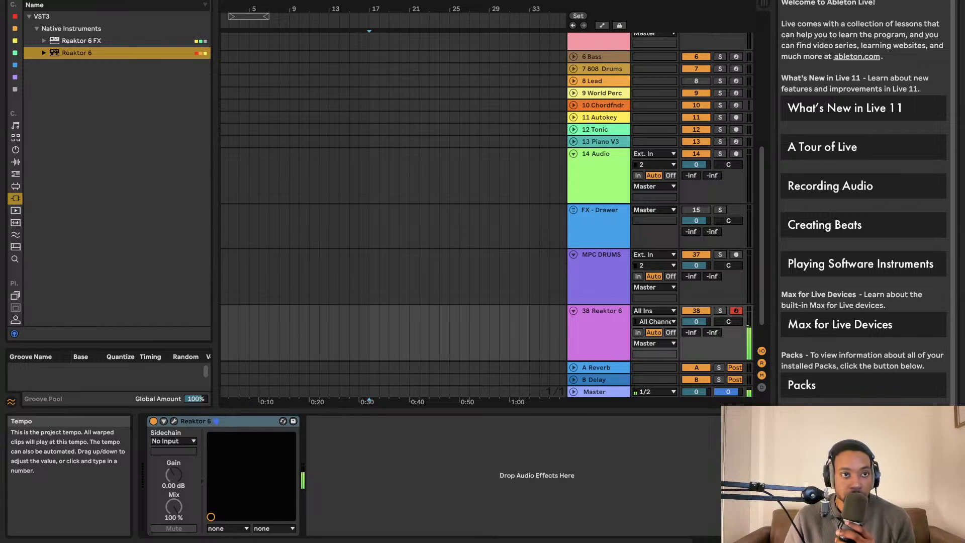
{"action": "left_click", "coordinate": [421, 327]}
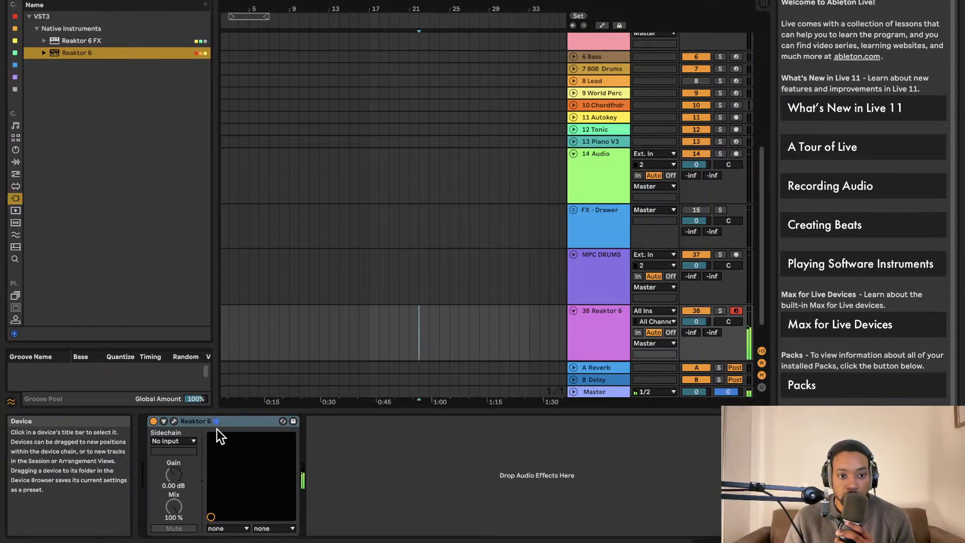
{"action": "left_click", "coordinate": [175, 421]}
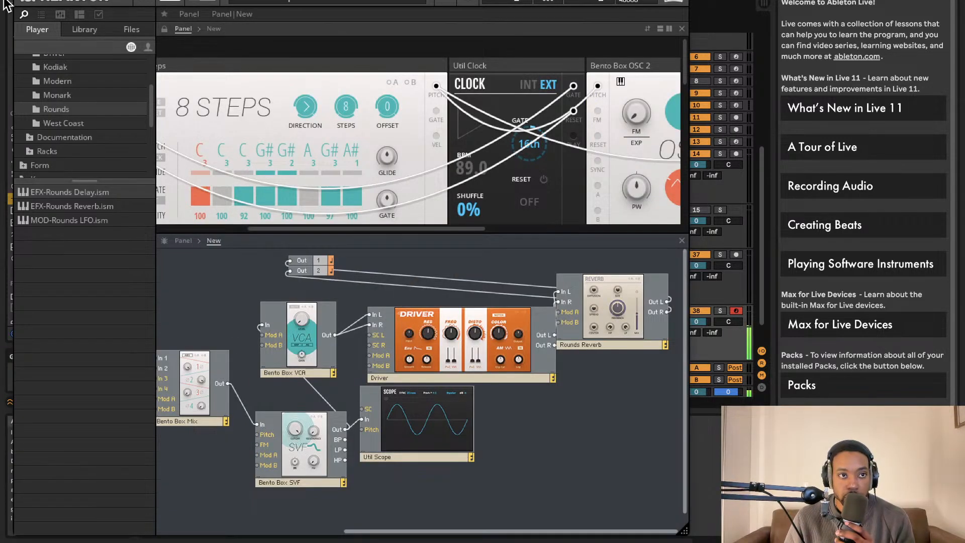
{"action": "key", "text": "super+w"}
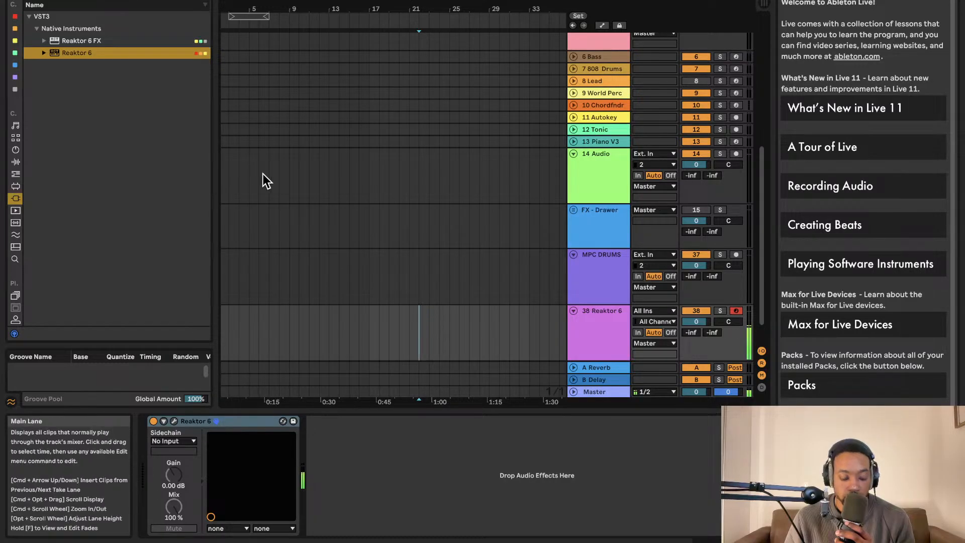
Lower the Master's cue volume to -26.0 dB in Session View and record a short clip on the Reaktor 6 track in the arrangement.
{"action": "key", "text": "Tab"}
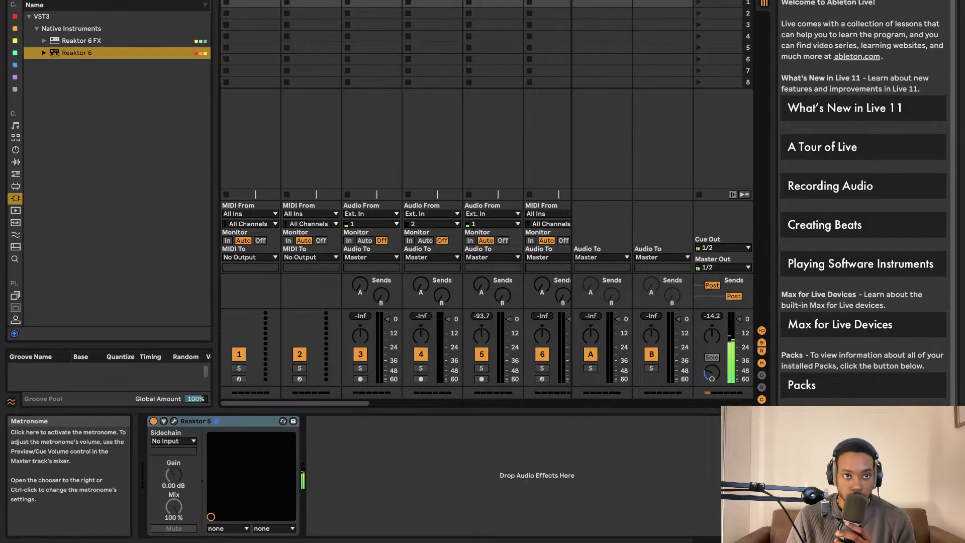
{"action": "key", "text": "Tab"}
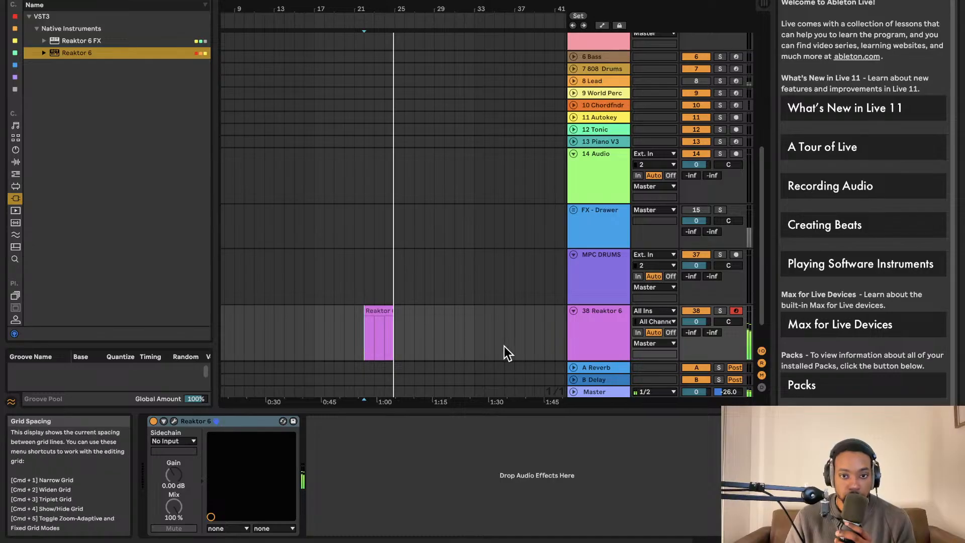
Add an audio track with Resampling input below the Reaktor 6 track, and delete the clip recorded on track 38.
{"action": "key", "text": "super+t"}
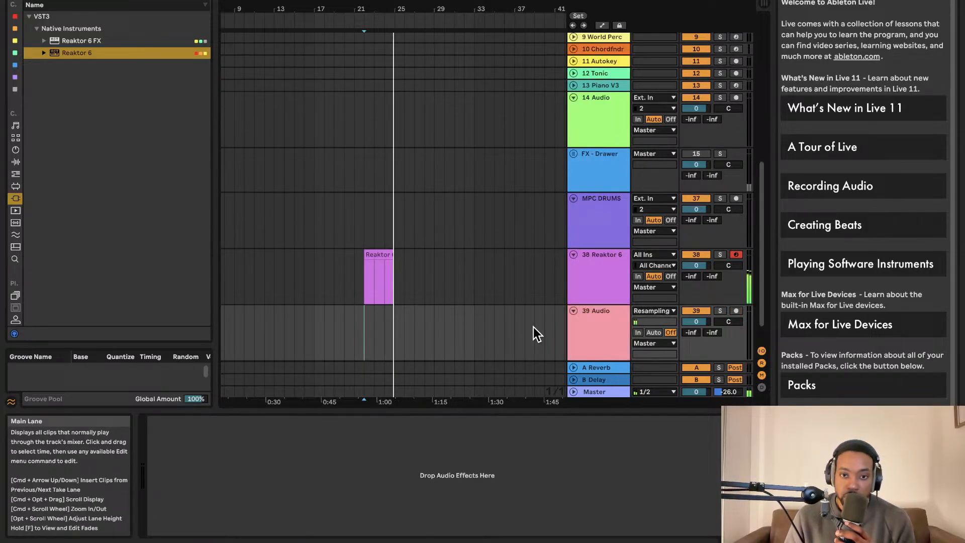
{"action": "left_click", "coordinate": [382, 258]}
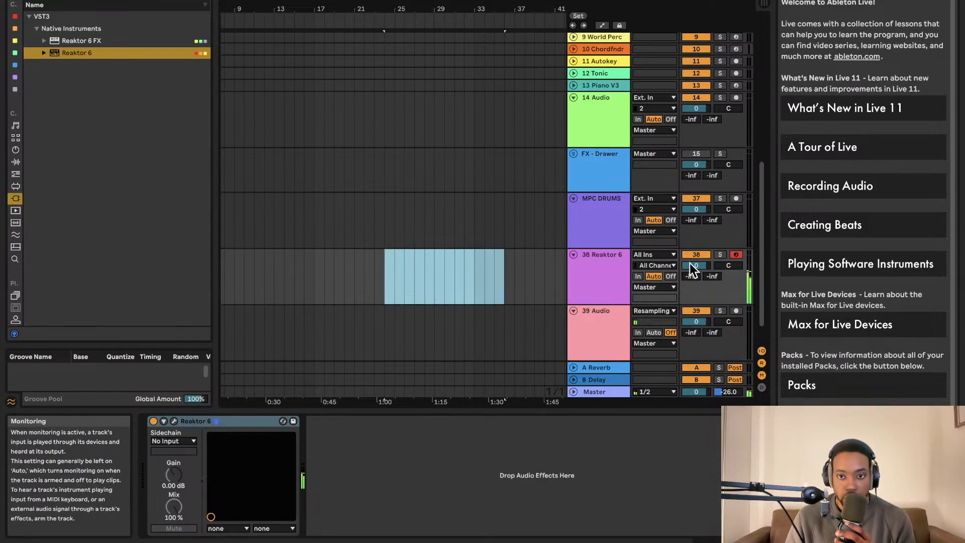
{"action": "left_click", "coordinate": [694, 255]}
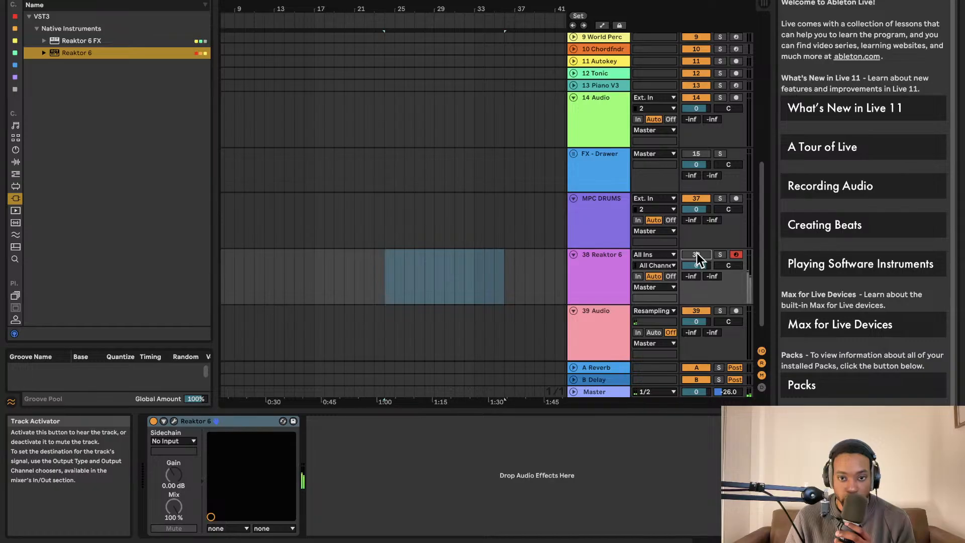
{"action": "left_click", "coordinate": [697, 254]}
{"action": "left_click", "coordinate": [382, 338]}
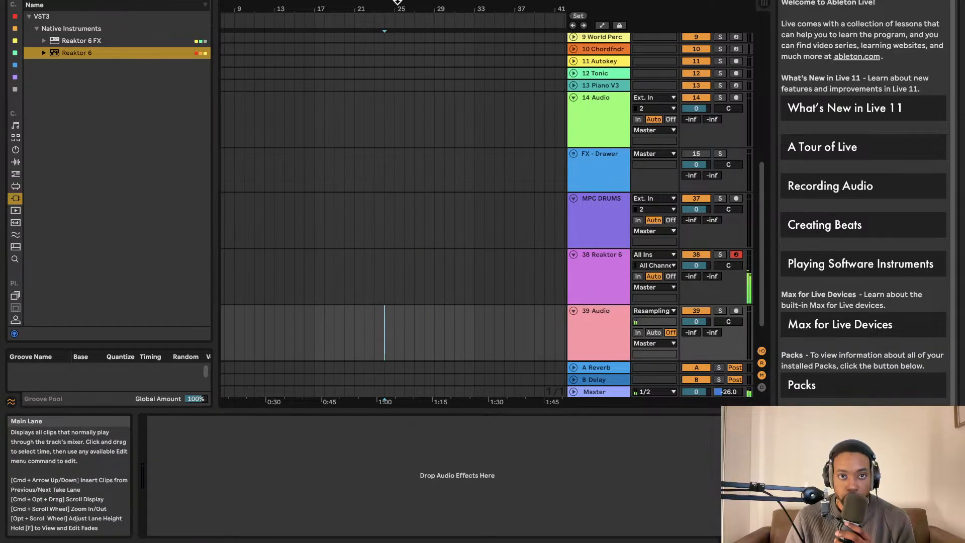
Arm audio track 39, record about four bars of the Reaktor output from bar 24, and mute and fold track 38.
{"action": "left_click", "coordinate": [735, 311]}
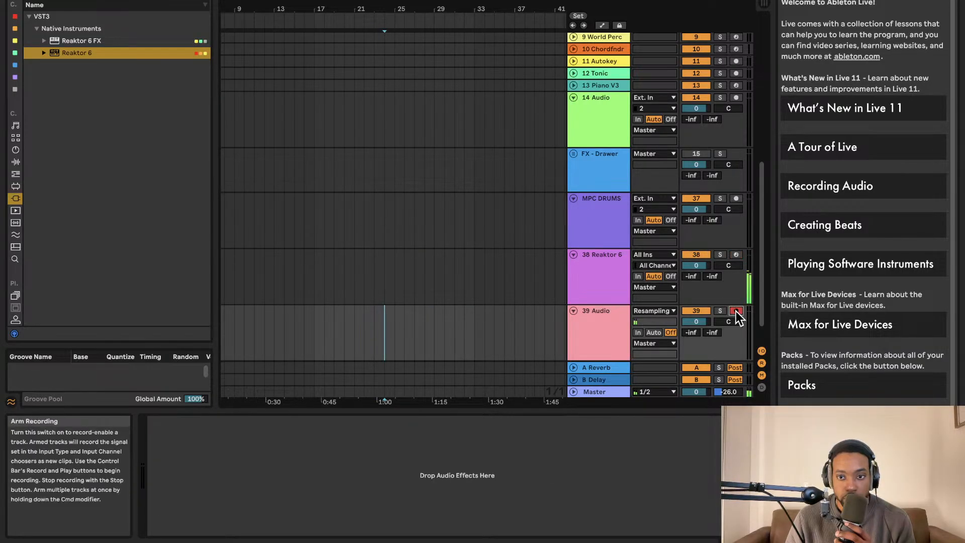
{"action": "key", "text": "F9"}
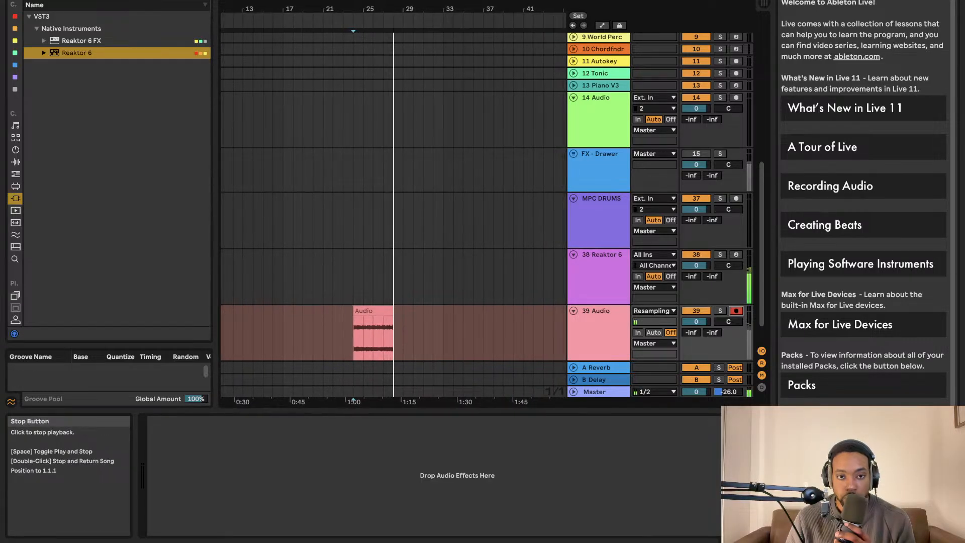
{"action": "left_click", "coordinate": [433, 1]}
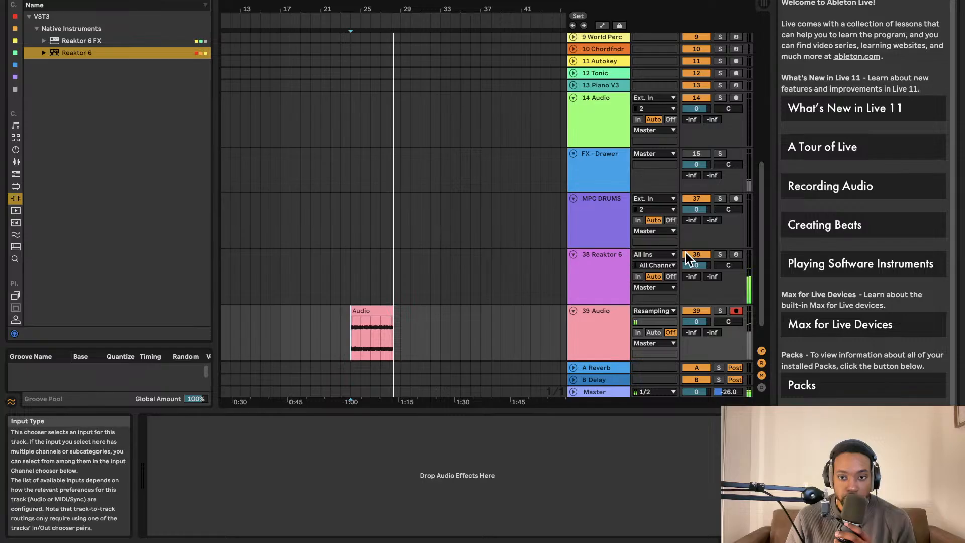
{"action": "left_click", "coordinate": [575, 256]}
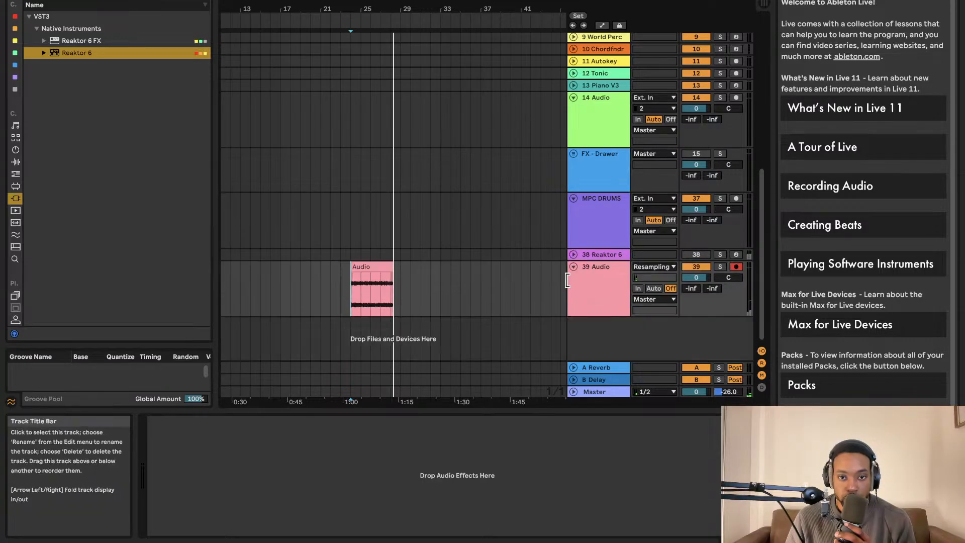
Loop the arrangement over the recorded clip on track 39 and play it.
{"action": "left_click", "coordinate": [387, 269]}
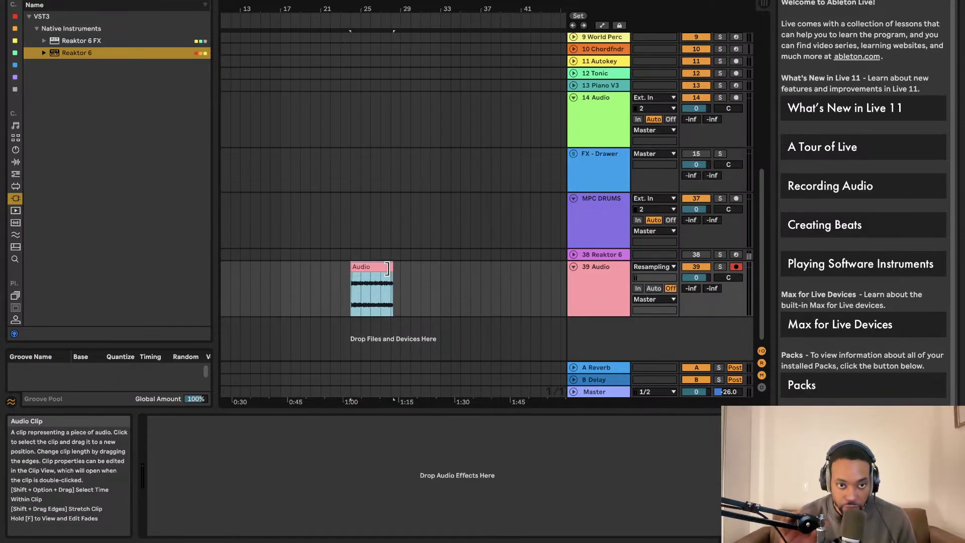
{"action": "left_click", "coordinate": [362, 271]}
{"action": "scroll", "coordinate": [366, 276], "scroll_direction": "left", "scroll_amount": 3}
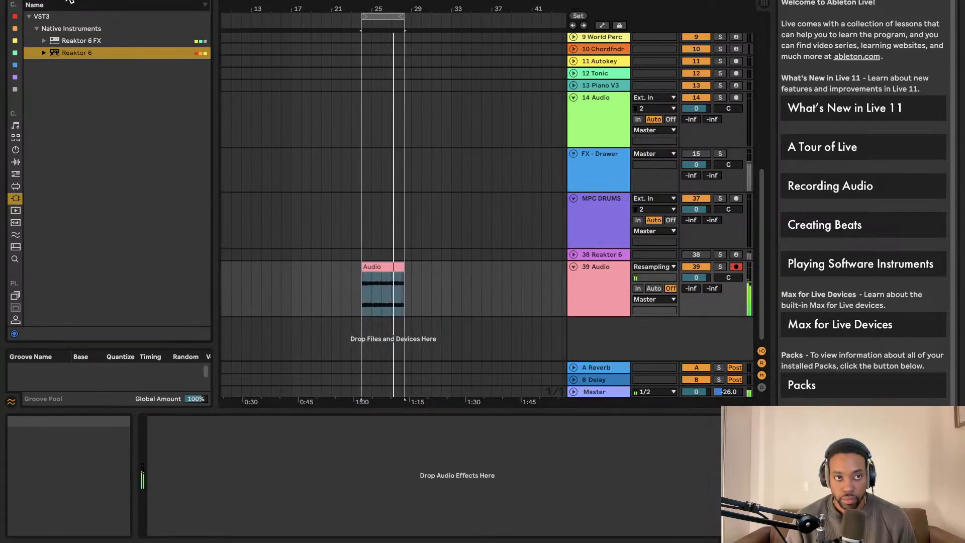
Search the browser's plug-ins and audio effects for "auto".
{"action": "left_click", "coordinate": [69, 1]}
{"action": "type", "text": "auto"}
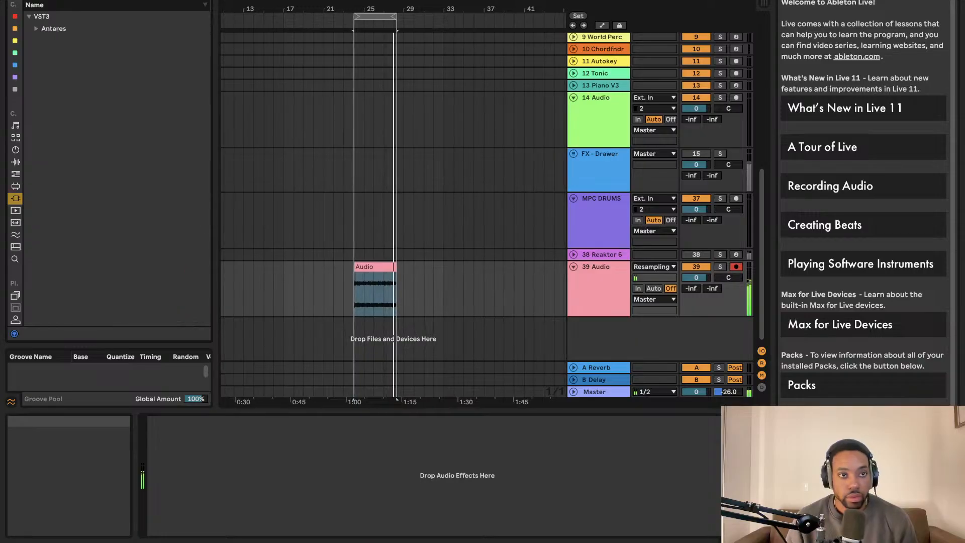
{"action": "left_click", "coordinate": [15, 173]}
{"action": "left_click", "coordinate": [16, 162]}
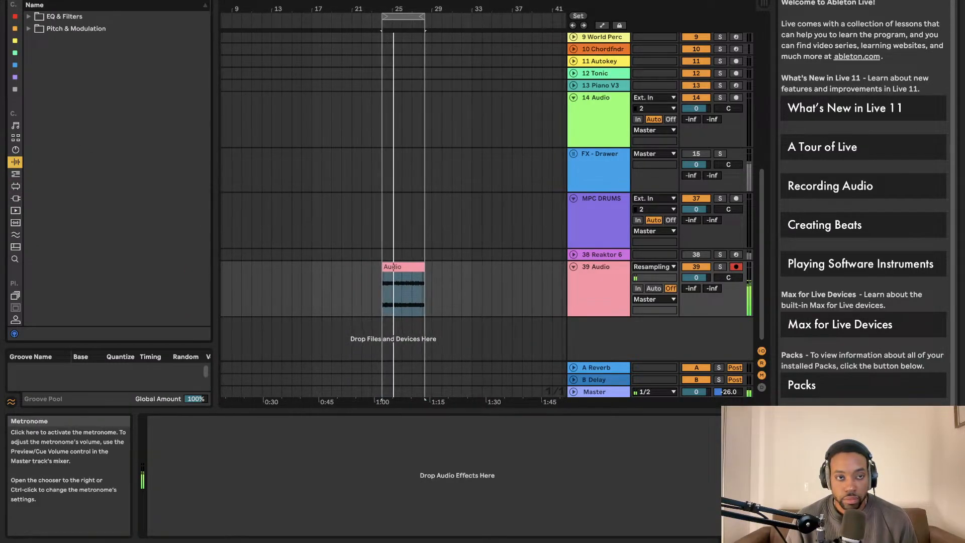
Trim the recorded clip on track 39 to end at bar 28 and match the arrangement loop to bars 24 to 28.
{"action": "scroll", "coordinate": [340, 212], "scroll_direction": "up", "scroll_amount": 3}
{"action": "scroll", "coordinate": [340, 211], "scroll_direction": "up", "scroll_amount": 2}
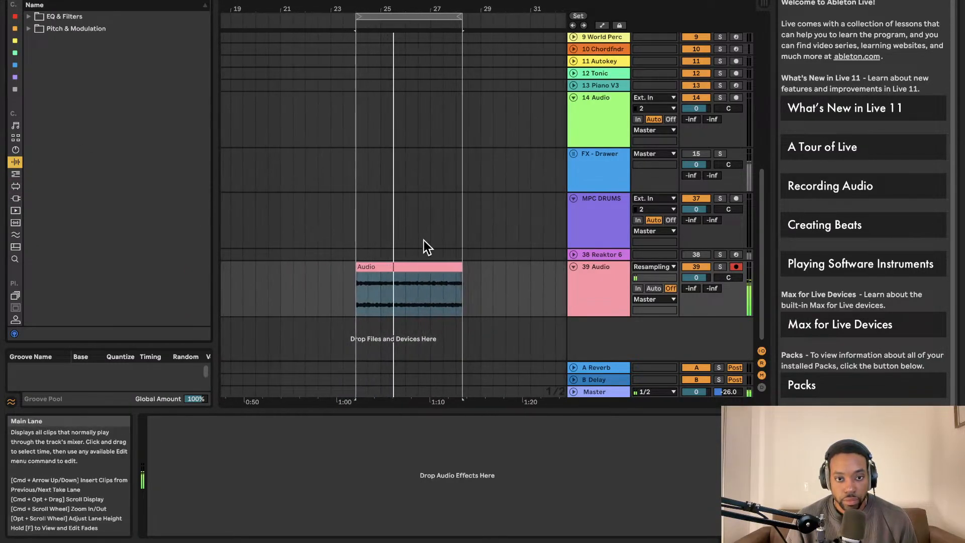
{"action": "left_click", "coordinate": [444, 266]}
{"action": "left_click_drag", "start_coordinate": [439, 266], "coordinate": [432, 265]}
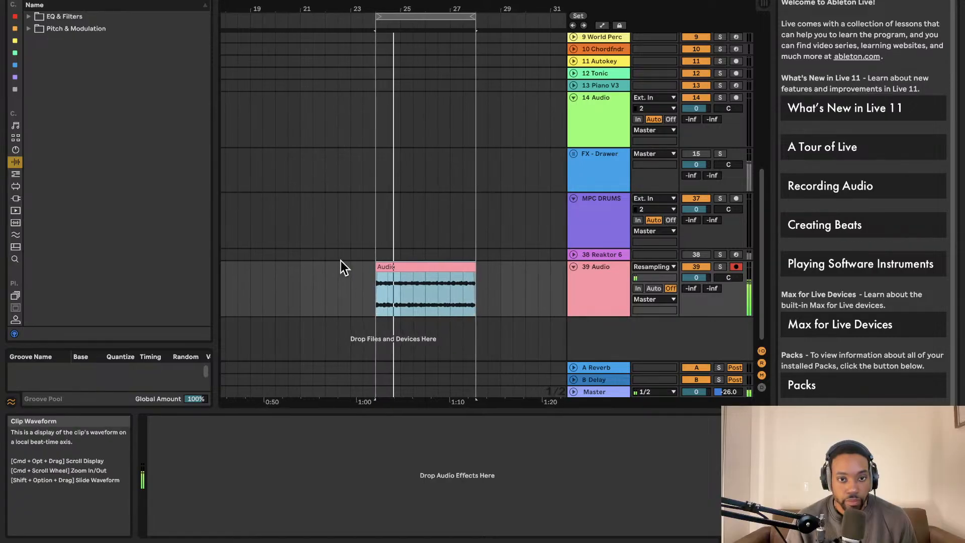
Examine the start and end edges of the trimmed clip on track 39 and play its loop.
{"action": "scroll", "coordinate": [368, 273], "scroll_direction": "up", "scroll_amount": 5}
{"action": "left_click", "coordinate": [307, 273]}
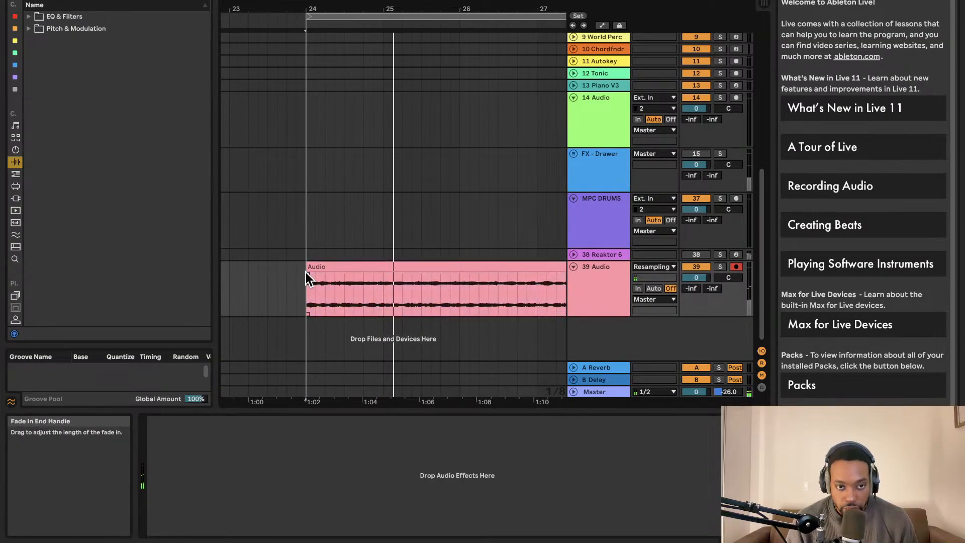
{"action": "scroll", "coordinate": [430, 282], "scroll_direction": "right", "scroll_amount": 4}
{"action": "scroll", "coordinate": [356, 263], "scroll_direction": "left", "scroll_amount": 10}
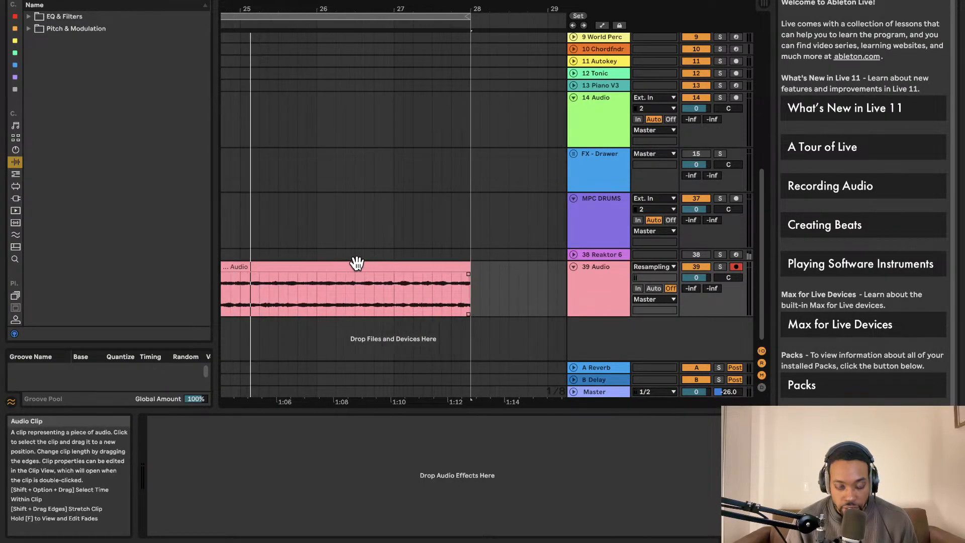
{"action": "key", "text": "space"}
{"action": "scroll", "coordinate": [352, 251], "scroll_direction": "right", "scroll_amount": 3}
{"action": "scroll", "coordinate": [321, 224], "scroll_direction": "down", "scroll_amount": 2}
{"action": "scroll", "coordinate": [311, 215], "scroll_direction": "down", "scroll_amount": 2}
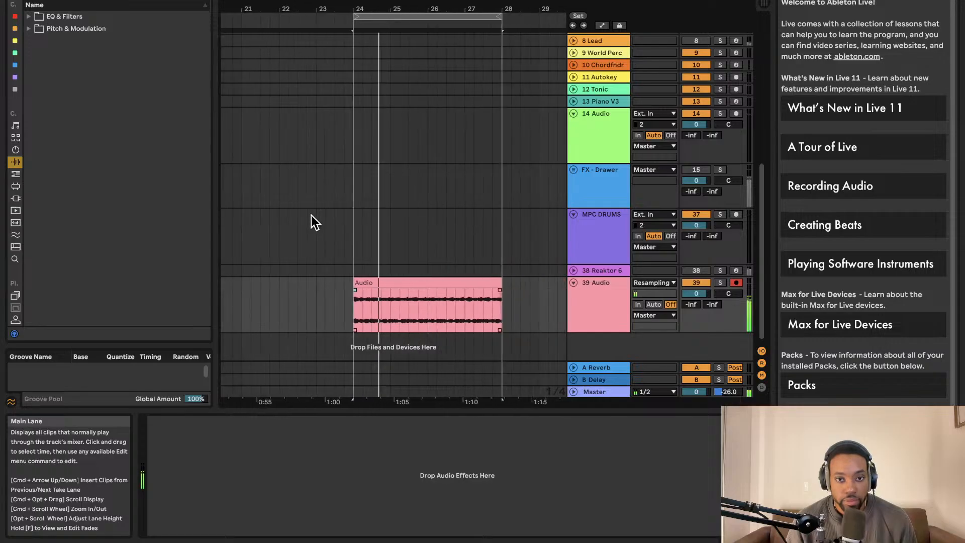
Copy the Tonic plug-in from track 12 onto track 39 and let it analyse the looped clip in real time.
{"action": "left_click", "coordinate": [17, 199]}
{"action": "left_click", "coordinate": [36, 28]}
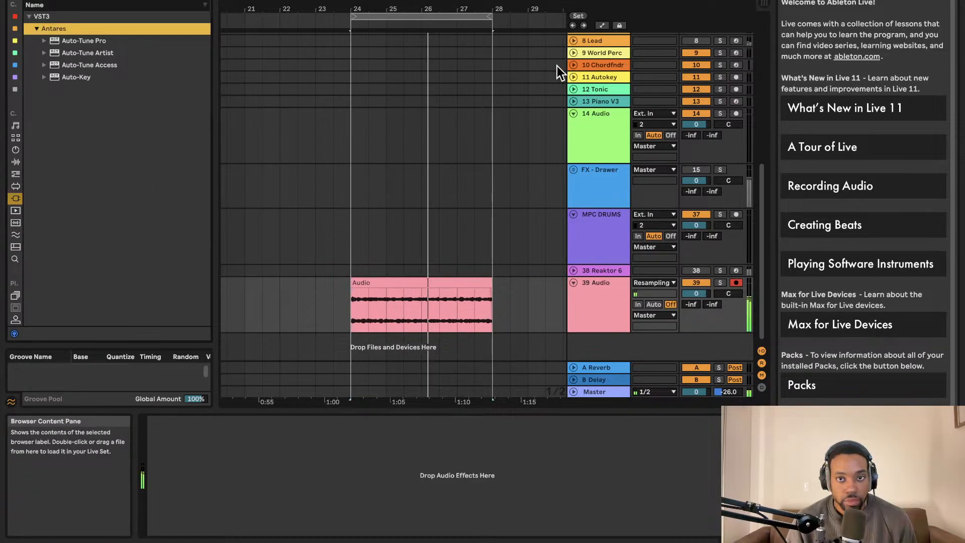
{"action": "left_click", "coordinate": [593, 87]}
{"action": "right_click", "coordinate": [192, 421]}
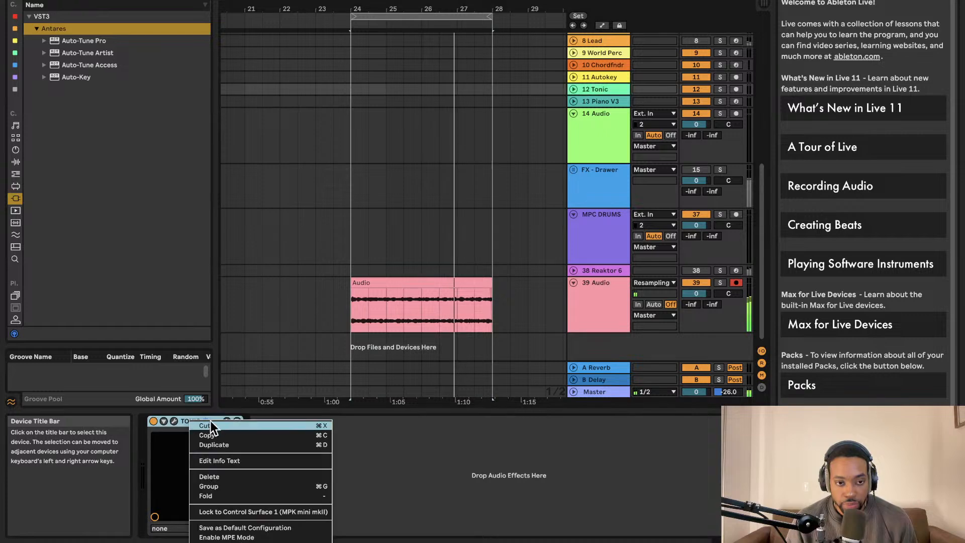
{"action": "left_click", "coordinate": [210, 434]}
{"action": "left_click", "coordinate": [611, 300]}
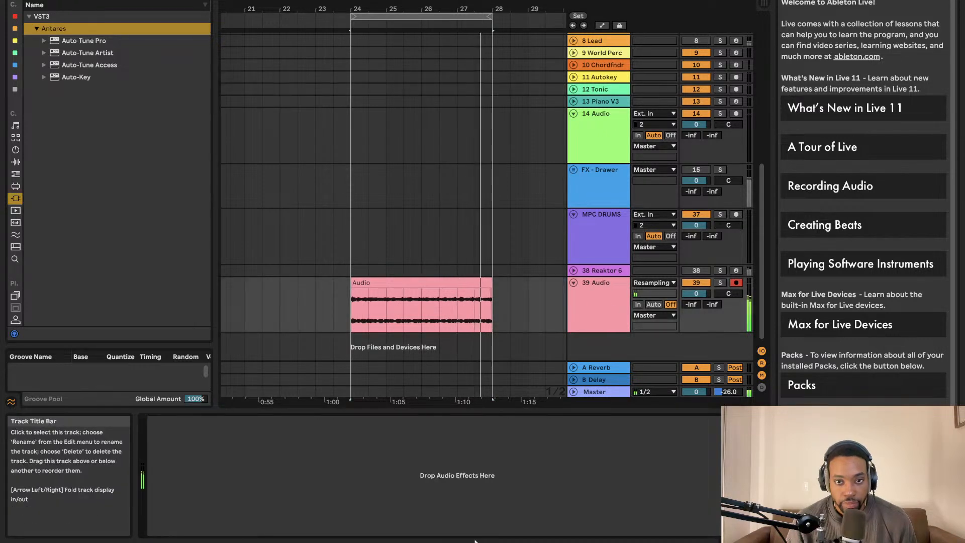
{"action": "right_click", "coordinate": [446, 524]}
{"action": "left_click", "coordinate": [475, 525]}
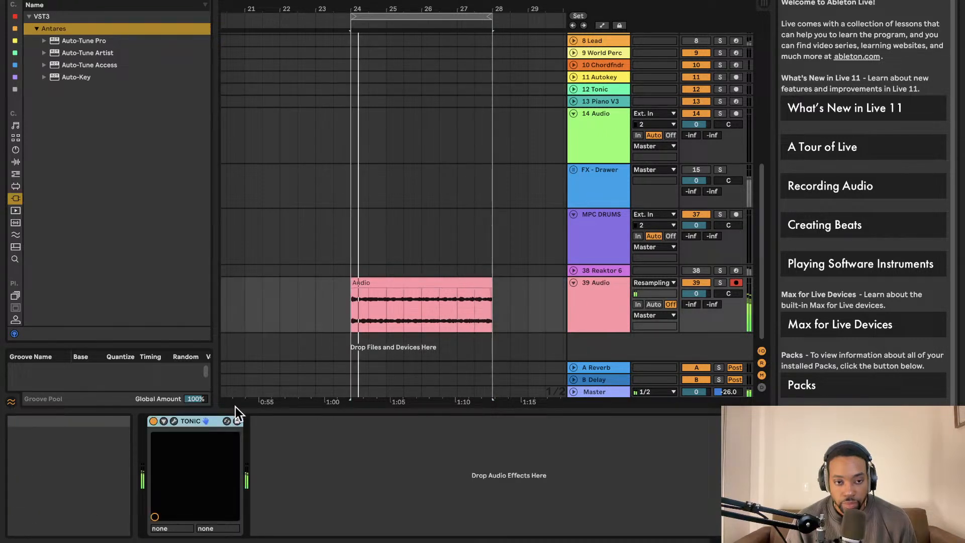
{"action": "left_click", "coordinate": [173, 421]}
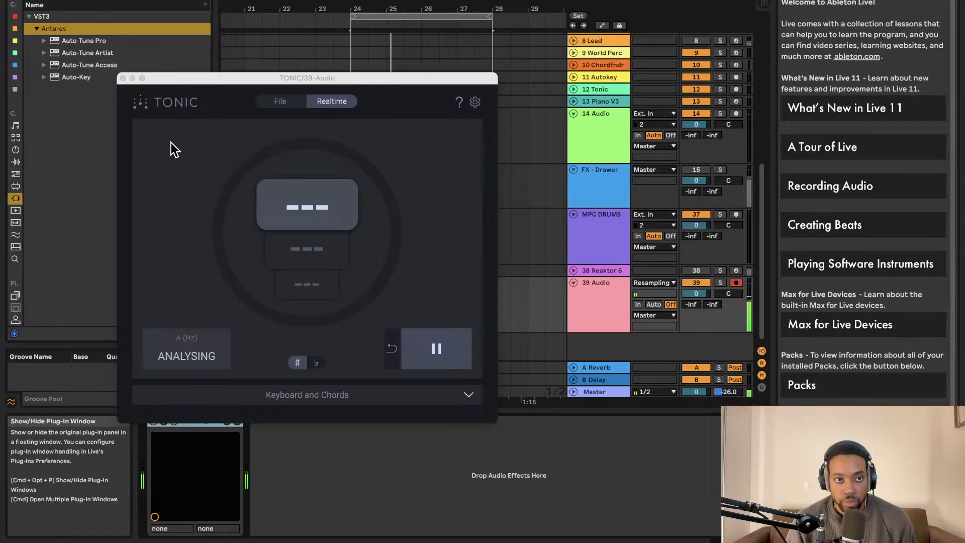
{"action": "left_click", "coordinate": [123, 78]}
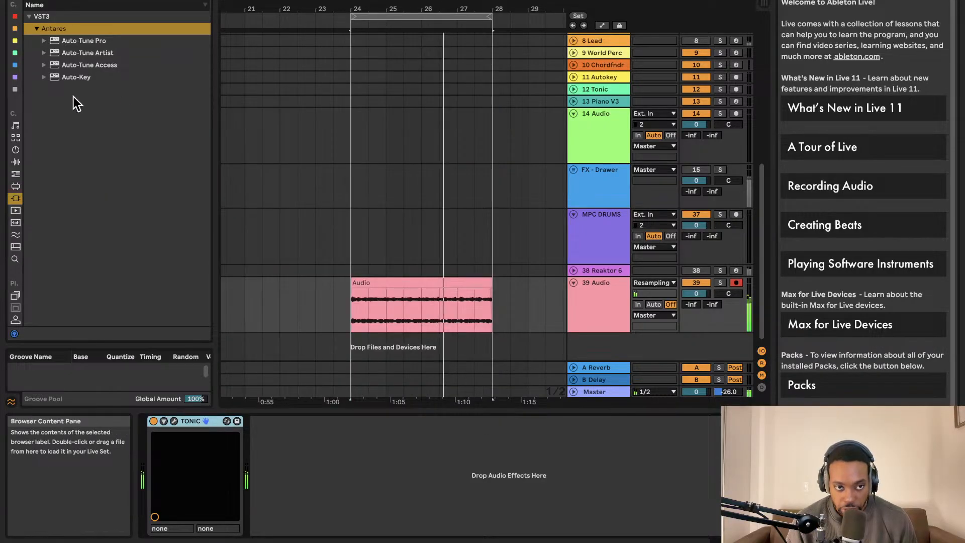
Find Crack Rack Volume 2.adg in the red collection, load it as a new track below track 39, and unfold that track.
{"action": "left_click", "coordinate": [15, 162]}
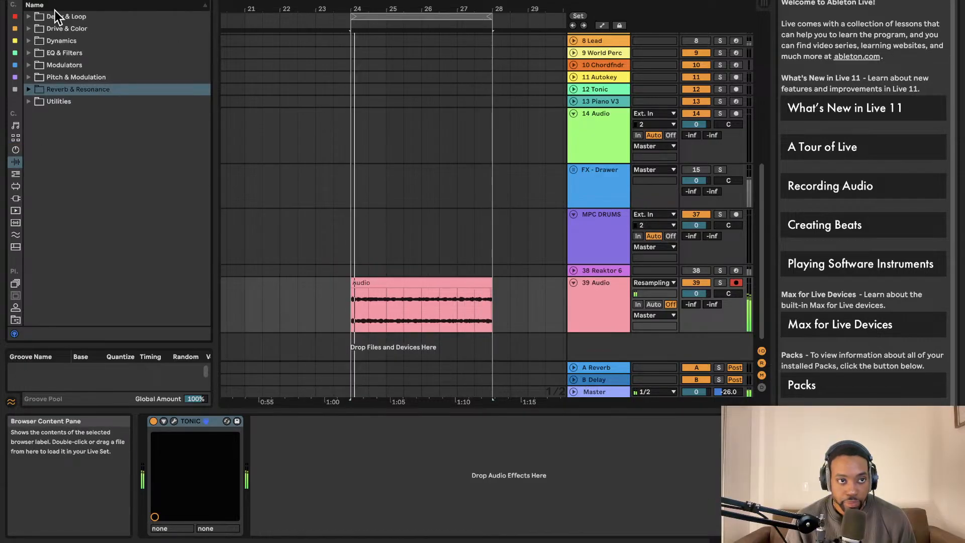
{"action": "left_click", "coordinate": [15, 16]}
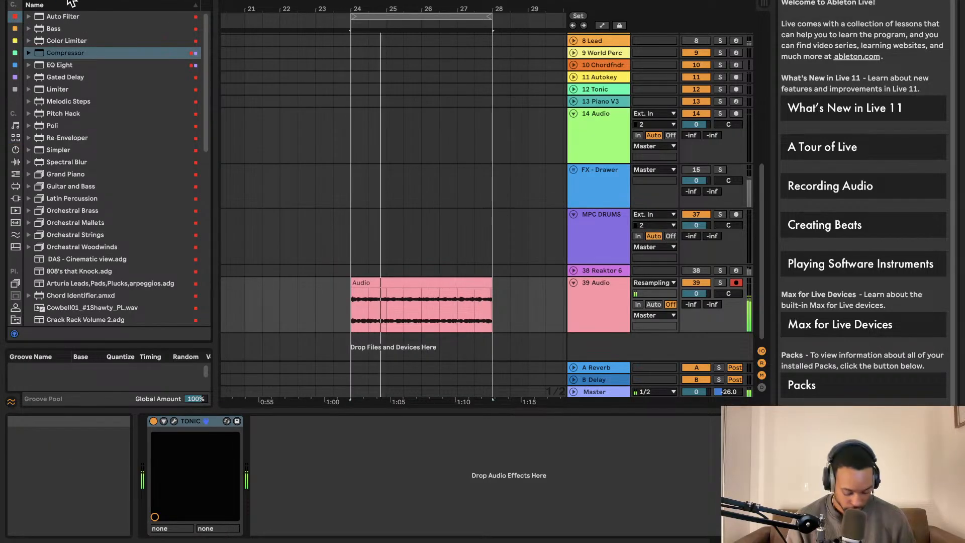
{"action": "type", "text": "crack"}
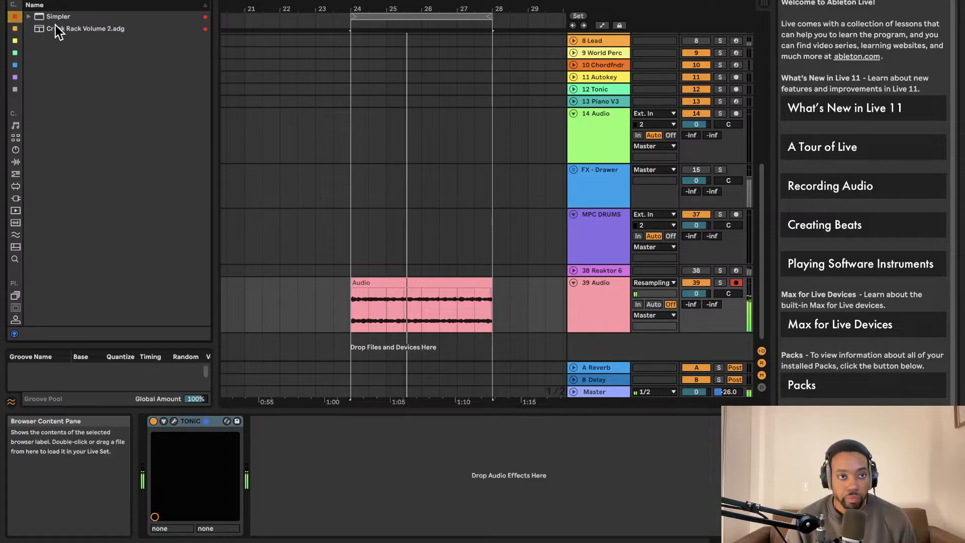
{"action": "left_click_drag", "start_coordinate": [59, 28], "coordinate": [552, 252]}
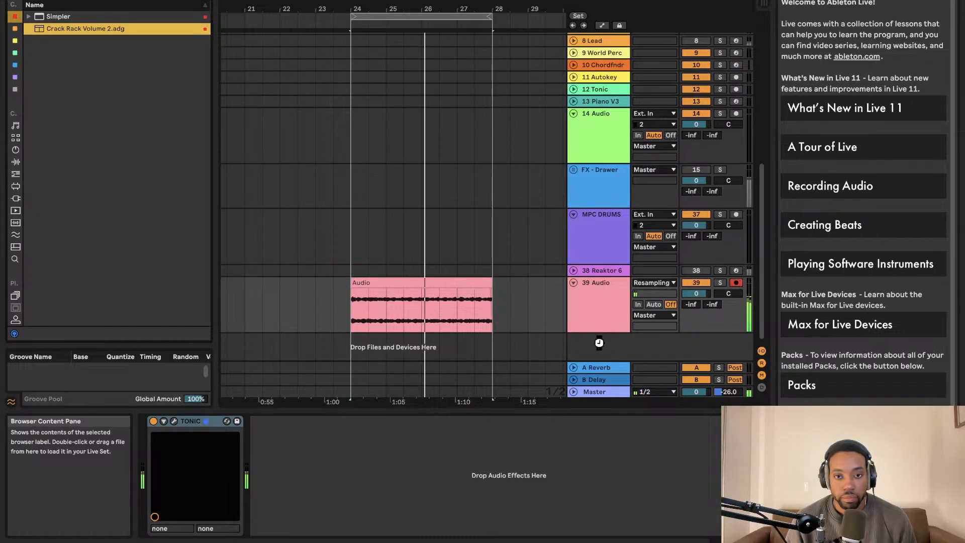
{"action": "scroll", "coordinate": [510, 325], "scroll_direction": "up", "scroll_amount": 4}
{"action": "left_click", "coordinate": [574, 338]}
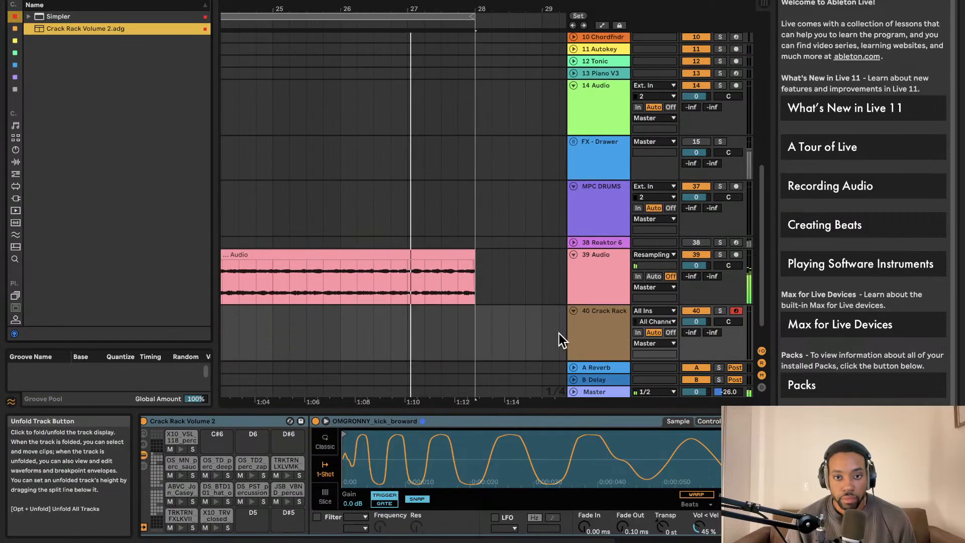
Set the volume of track 40, Crack Rack, to -5.3 dB.
{"action": "scroll", "coordinate": [559, 333], "scroll_direction": "down", "scroll_amount": 3}
{"action": "scroll", "coordinate": [546, 313], "scroll_direction": "up", "scroll_amount": 4}
{"action": "scroll", "coordinate": [540, 307], "scroll_direction": "down", "scroll_amount": 5}
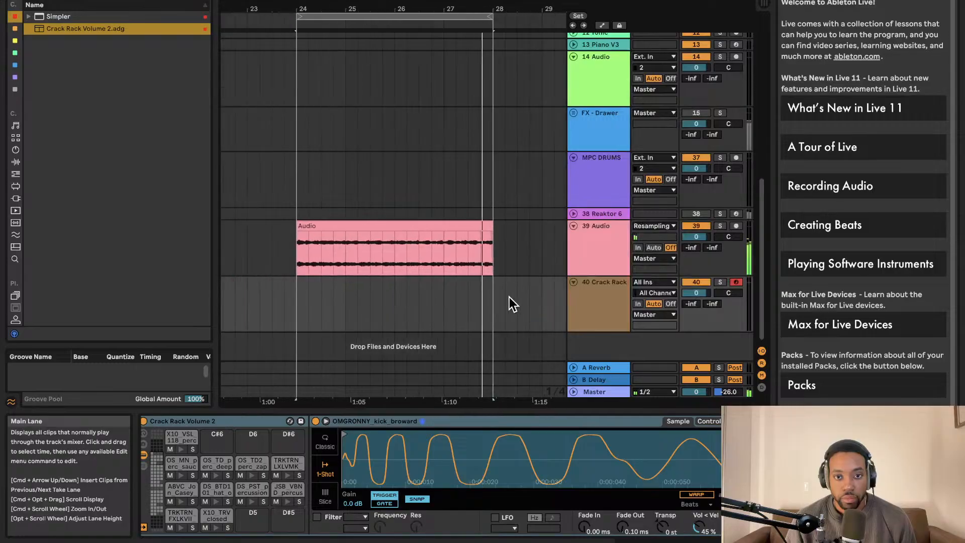
{"action": "scroll", "coordinate": [345, 274], "scroll_direction": "up", "scroll_amount": 1}
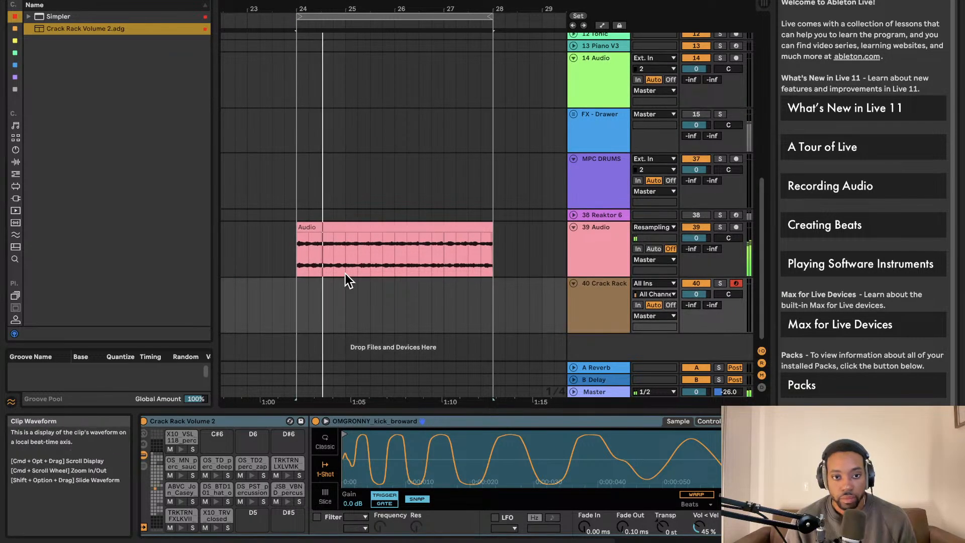
{"action": "left_click_drag", "start_coordinate": [703, 293], "coordinate": [703, 305]}
{"action": "scroll", "coordinate": [702, 291], "scroll_direction": "up", "scroll_amount": 1}
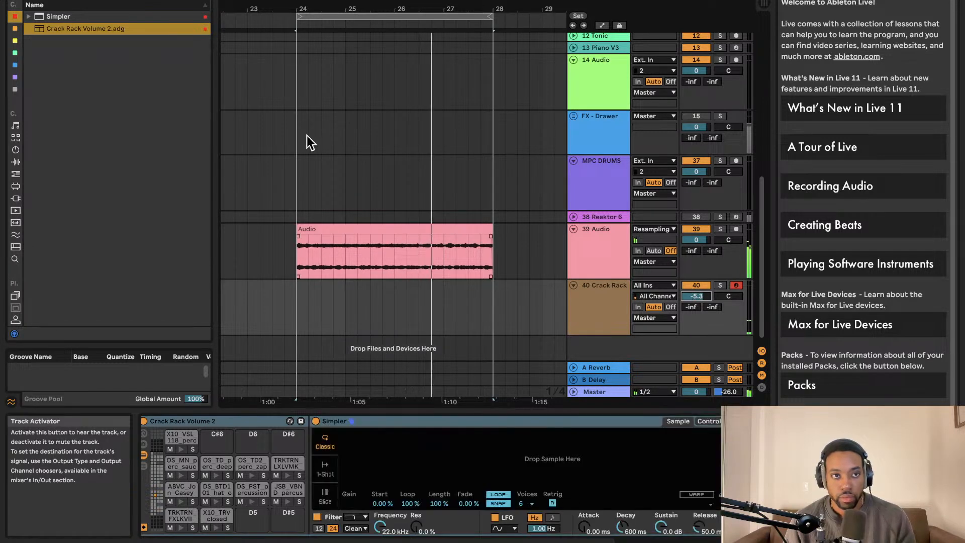
Search the red collection for "rack" and load R&B Rack.adg as a new track below the Crack Rack track.
{"action": "left_click", "coordinate": [86, 0]}
{"action": "key", "text": "BackSpace"}
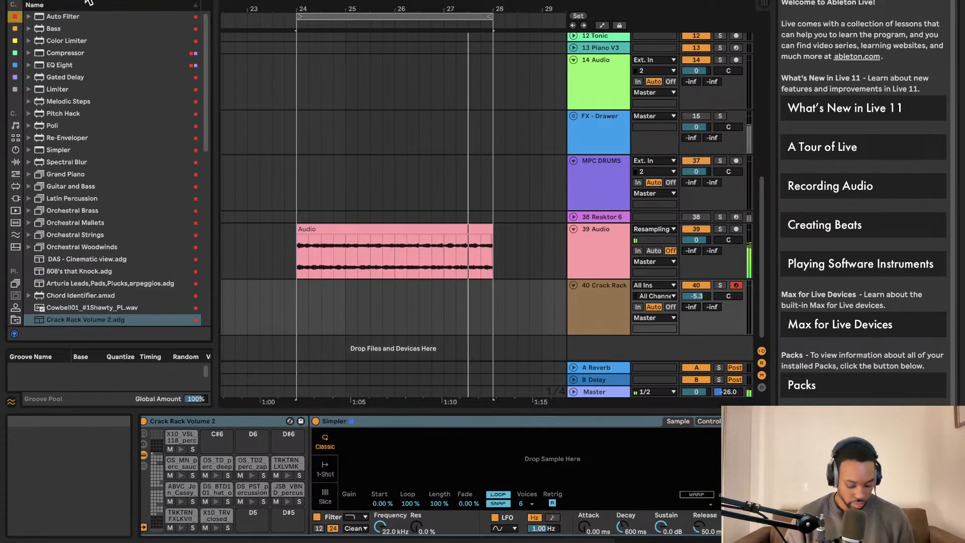
{"action": "type", "text": "kick"}
{"action": "key", "text": "BackSpace"}
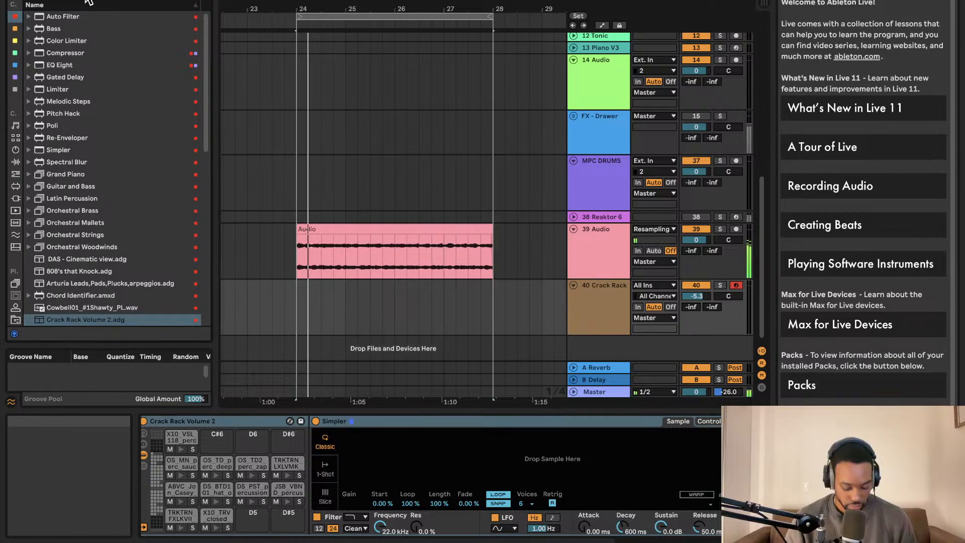
{"action": "type", "text": "rack"}
{"action": "key", "text": "Return"}
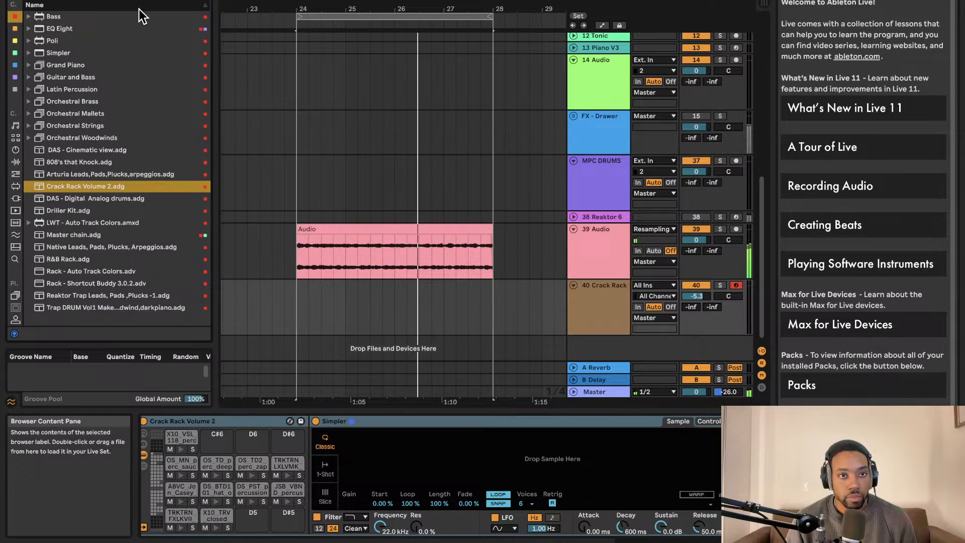
{"action": "left_click", "coordinate": [98, 283]}
{"action": "left_click", "coordinate": [78, 258]}
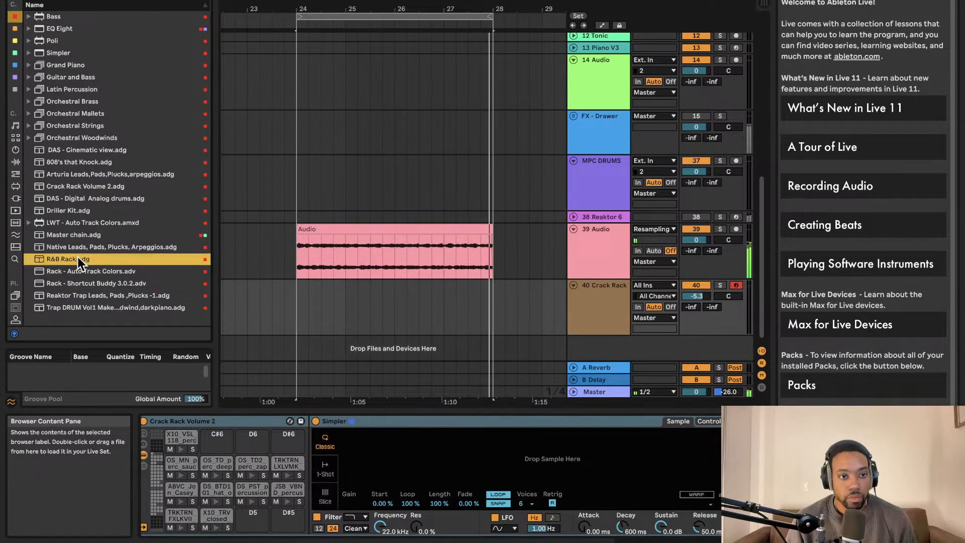
{"action": "left_click_drag", "start_coordinate": [74, 255], "coordinate": [603, 348]}
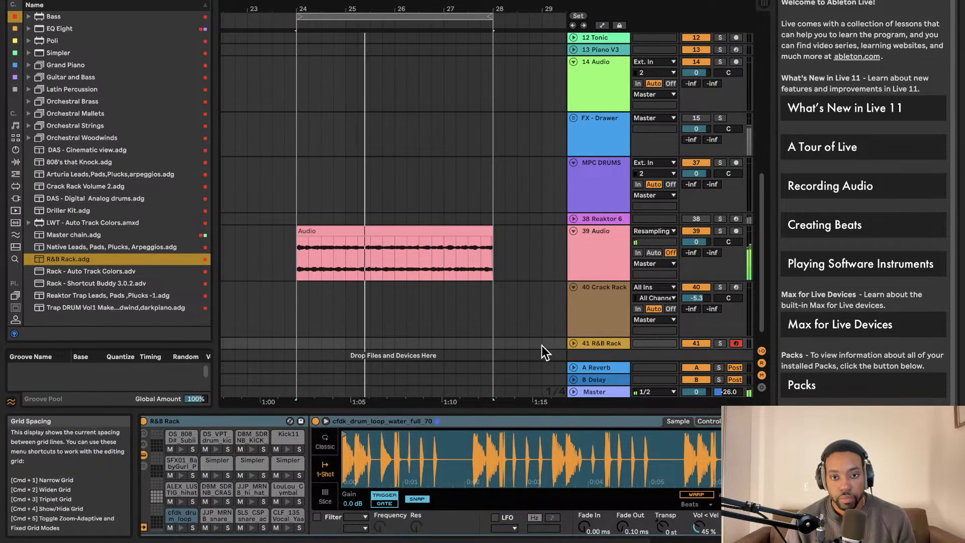
Unfold track 41, R&B Rack, and set its volume to -2.6 dB while the loop plays.
{"action": "left_click", "coordinate": [574, 343]}
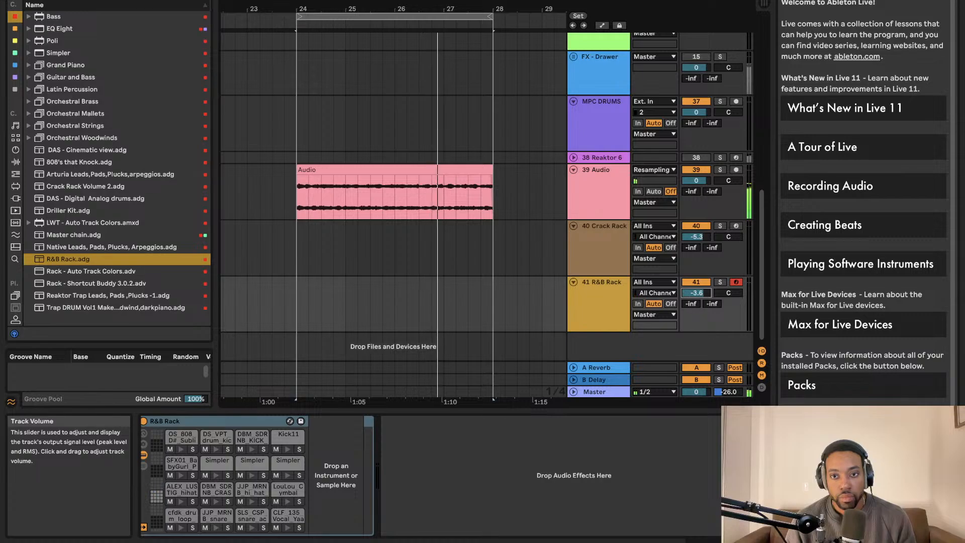
{"action": "left_click_drag", "start_coordinate": [696, 293], "coordinate": [696, 290]}
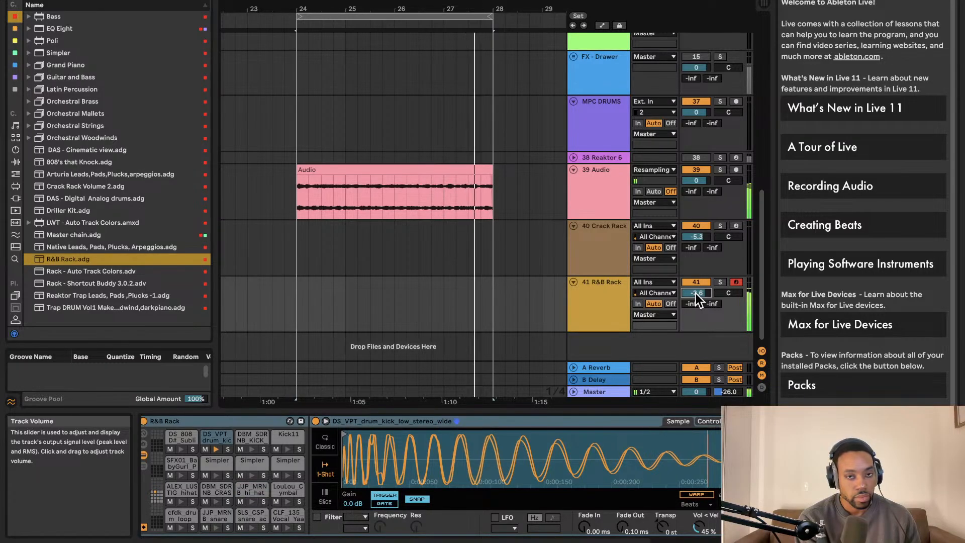
{"action": "key", "text": "space"}
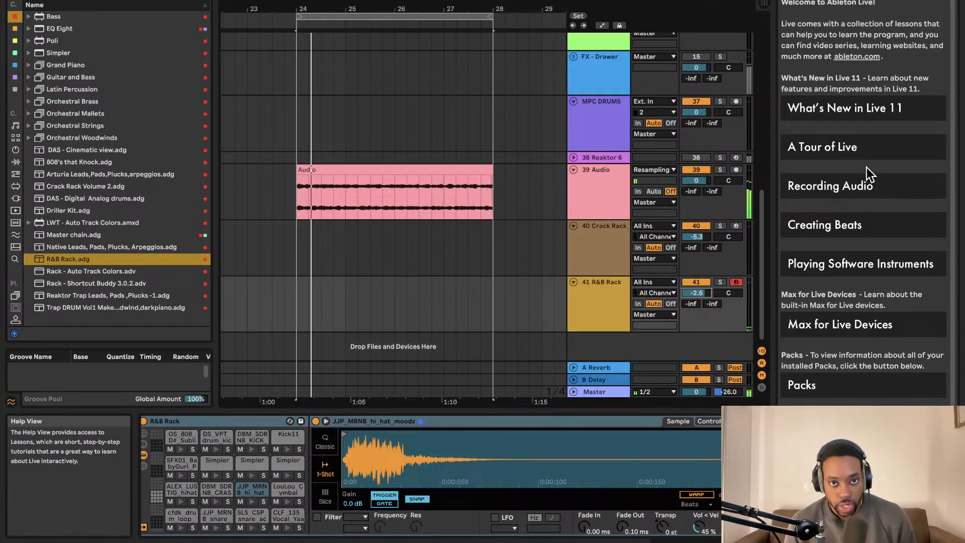
Capture the played drum part as a MIDI clip on track 41, R&B Rack, and set the track's volume to -3.0 dB.
{"action": "left_click", "coordinate": [495, 1]}
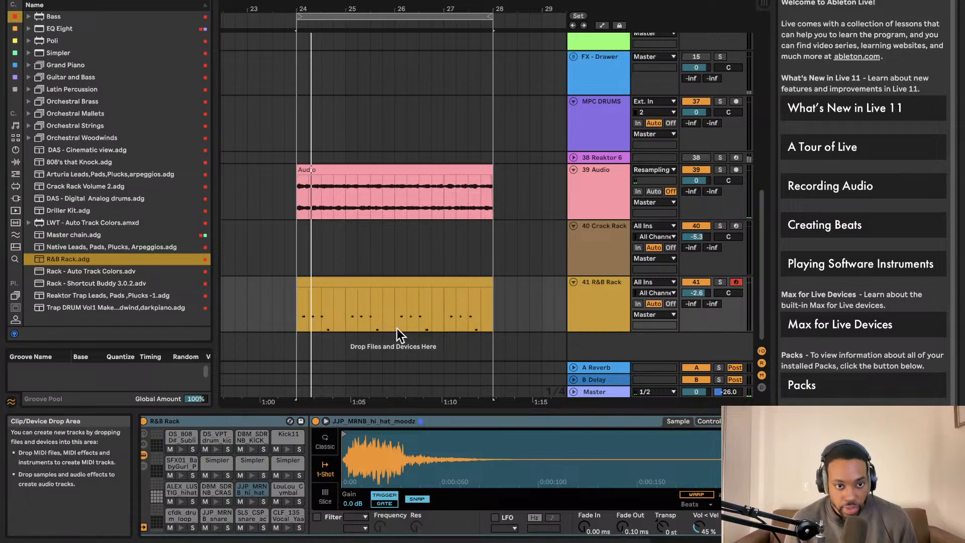
{"action": "scroll", "coordinate": [392, 321], "scroll_direction": "left", "scroll_amount": 3}
{"action": "scroll", "coordinate": [423, 285], "scroll_direction": "right", "scroll_amount": 3}
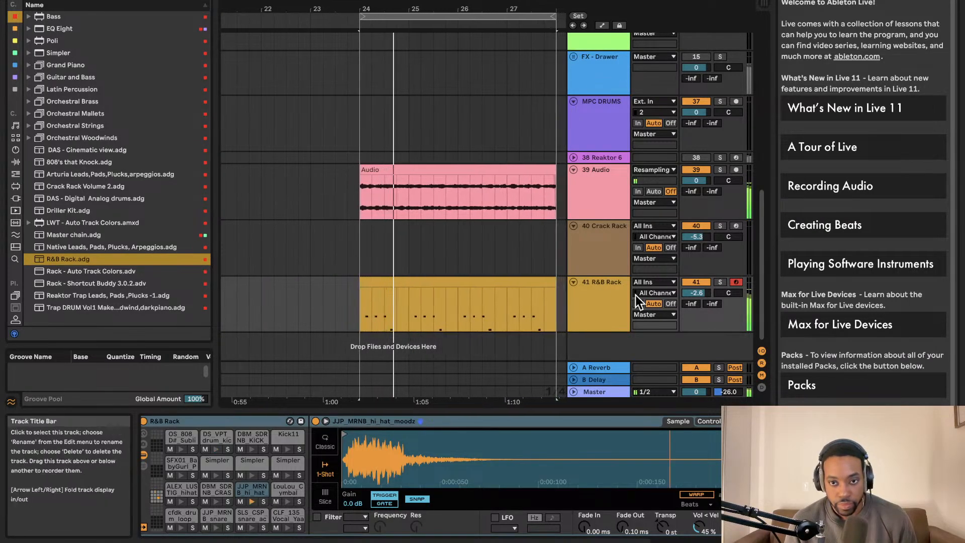
{"action": "scroll", "coordinate": [462, 334], "scroll_direction": "right", "scroll_amount": 2}
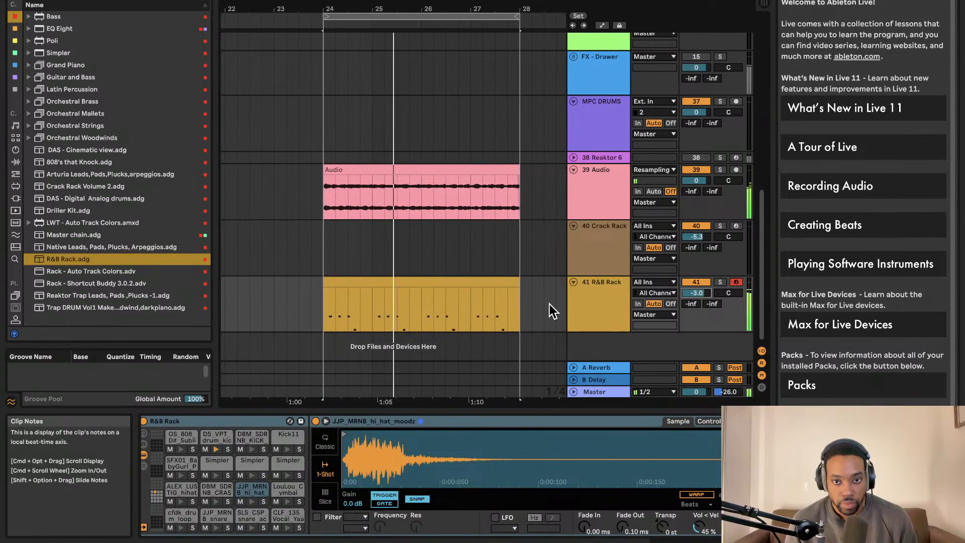
Duplicate the R&B Rack track with its device and delete the copied clip from the new track 42.
{"action": "right_click", "coordinate": [592, 298]}
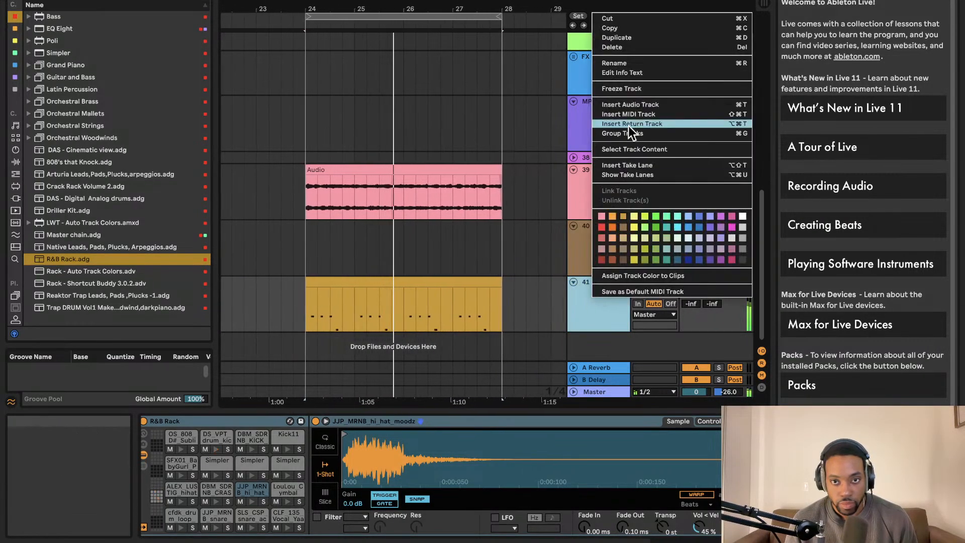
{"action": "left_click", "coordinate": [648, 38]}
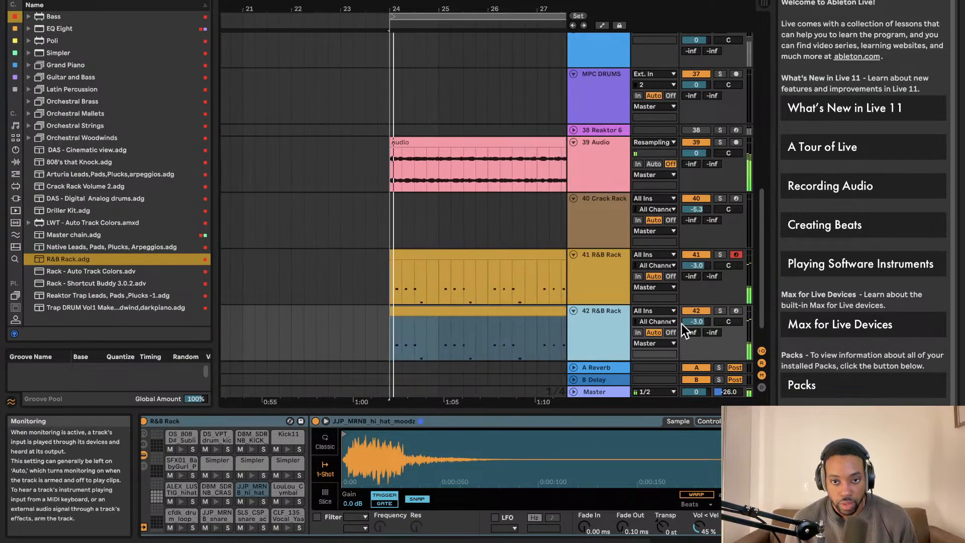
{"action": "left_click", "coordinate": [691, 311]}
{"action": "left_click", "coordinate": [421, 318]}
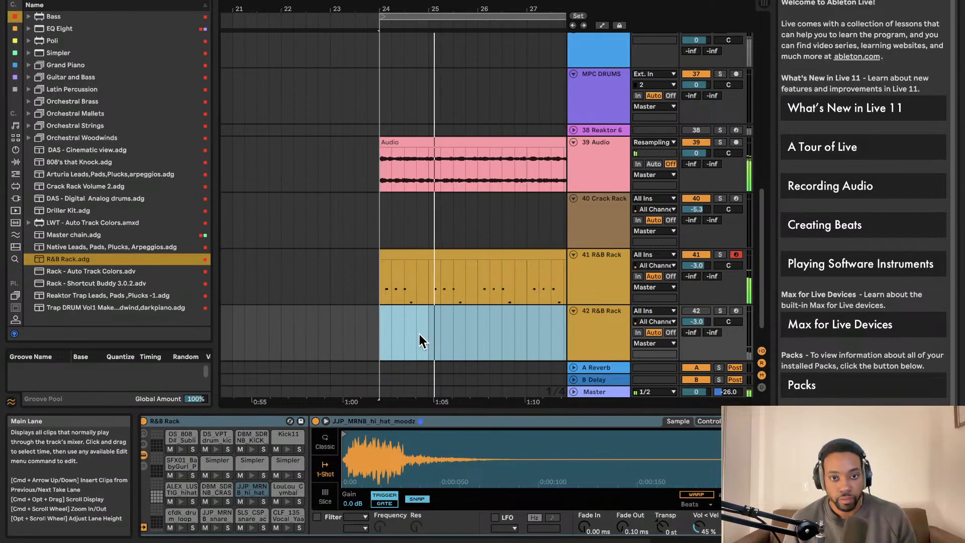
Arm track 42 for recording and keep the track activated.
{"action": "left_click", "coordinate": [702, 311]}
{"action": "left_click", "coordinate": [736, 312]}
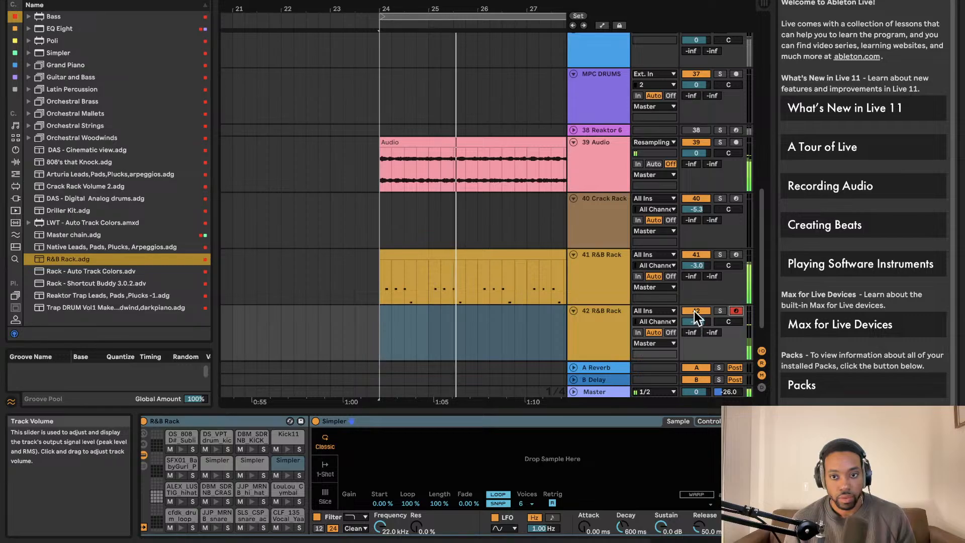
{"action": "left_click", "coordinate": [695, 311]}
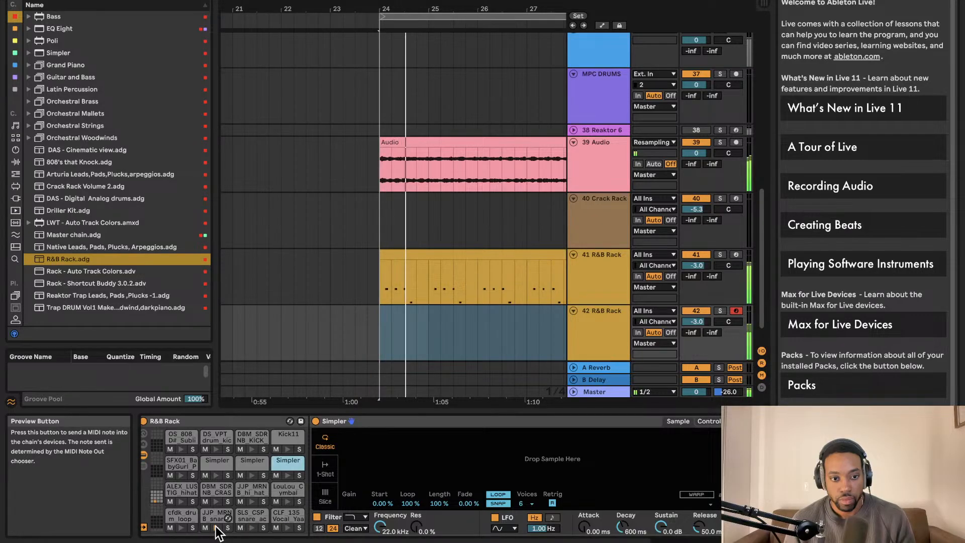
Audition the pads of the R&B Rack on track 42 to choose a sound for the second drum part.
{"action": "scroll", "coordinate": [225, 504], "scroll_direction": "down", "scroll_amount": 5}
{"action": "left_click", "coordinate": [155, 499]}
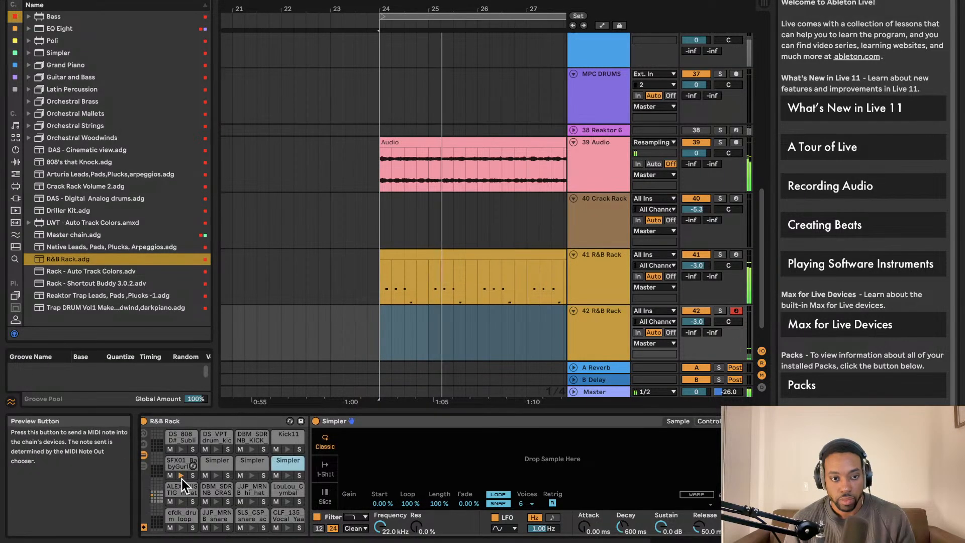
{"action": "left_click", "coordinate": [183, 460]}
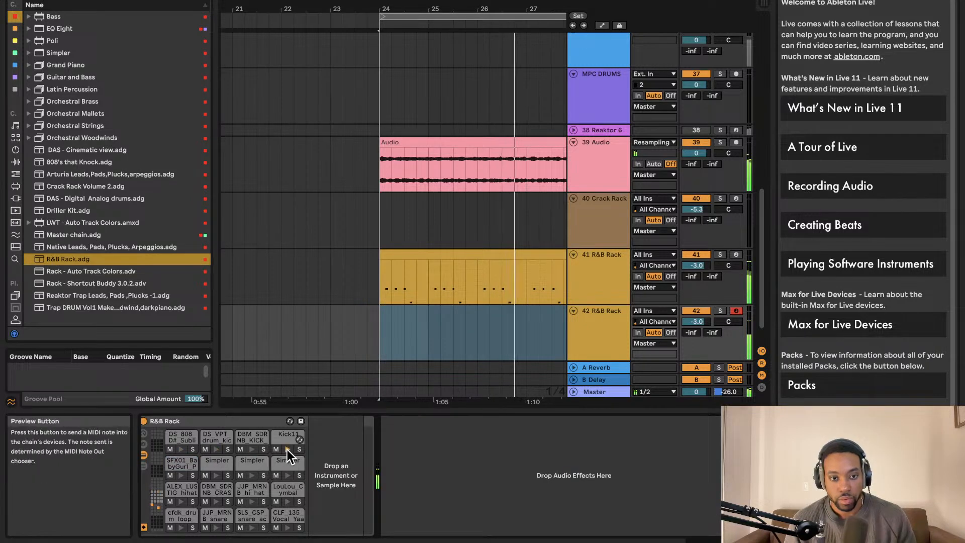
{"action": "left_click", "coordinate": [183, 499]}
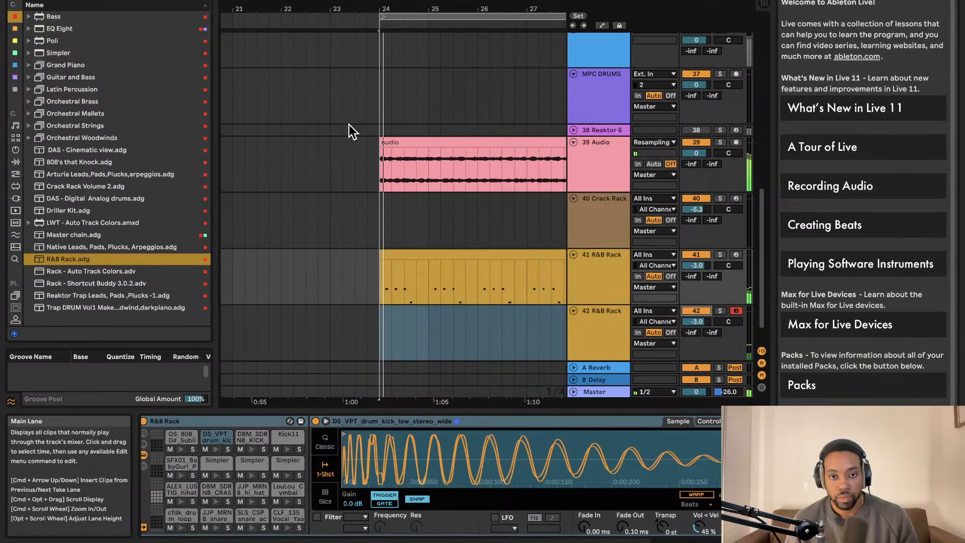
Capture the played hi-hat part as a MIDI clip on track 42 and duplicate its third bar to fill bar 27.
{"action": "scroll", "coordinate": [408, 159], "scroll_direction": "right", "scroll_amount": 2}
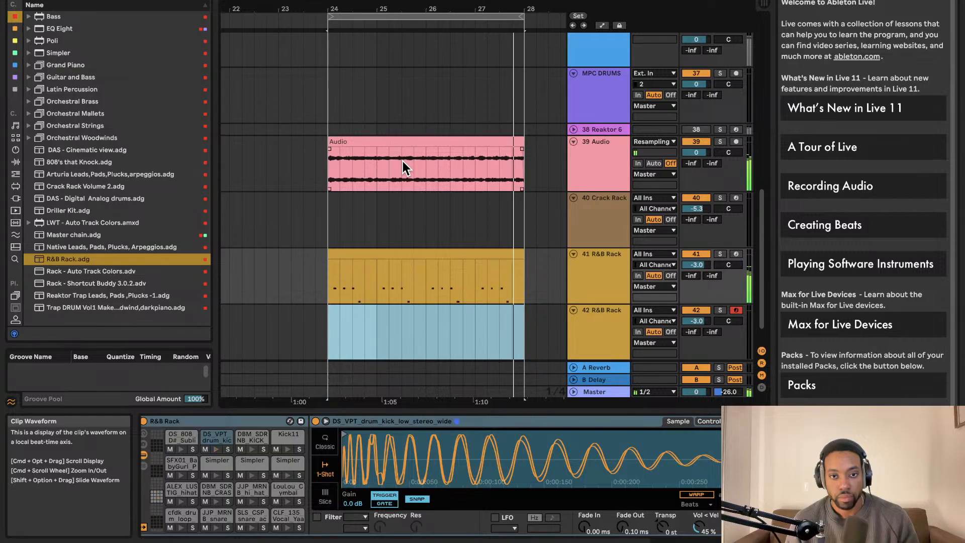
{"action": "key", "text": "super+shift+c"}
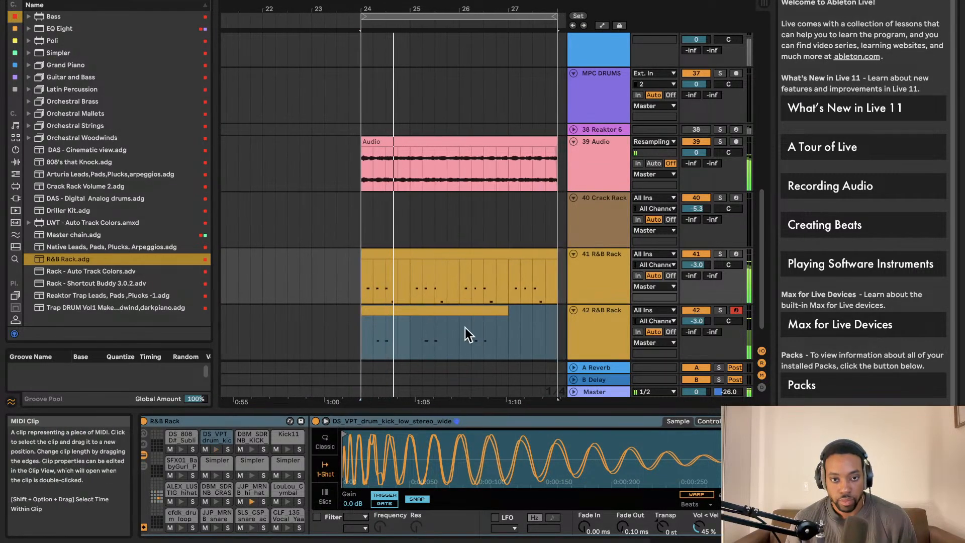
{"action": "left_click_drag", "start_coordinate": [452, 343], "coordinate": [524, 340]}
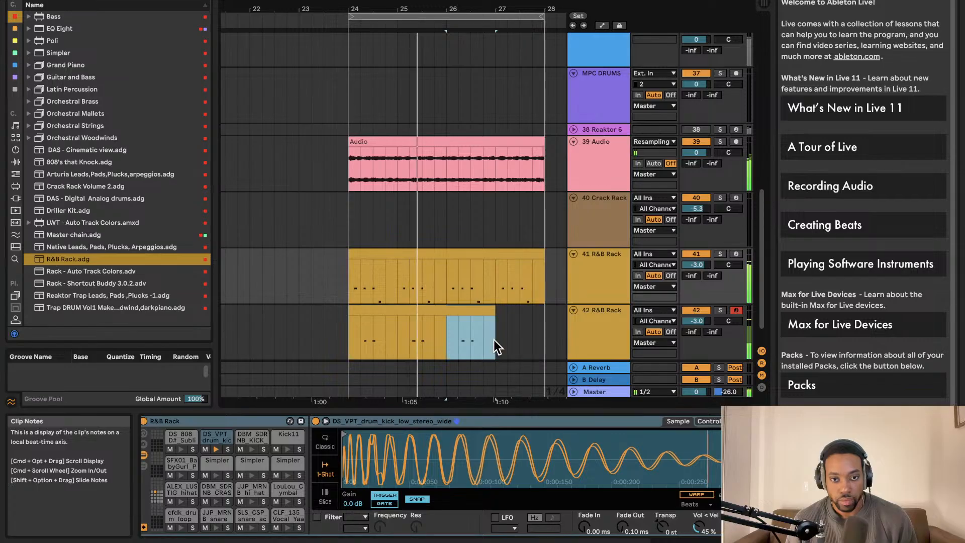
{"action": "key", "text": "super+d"}
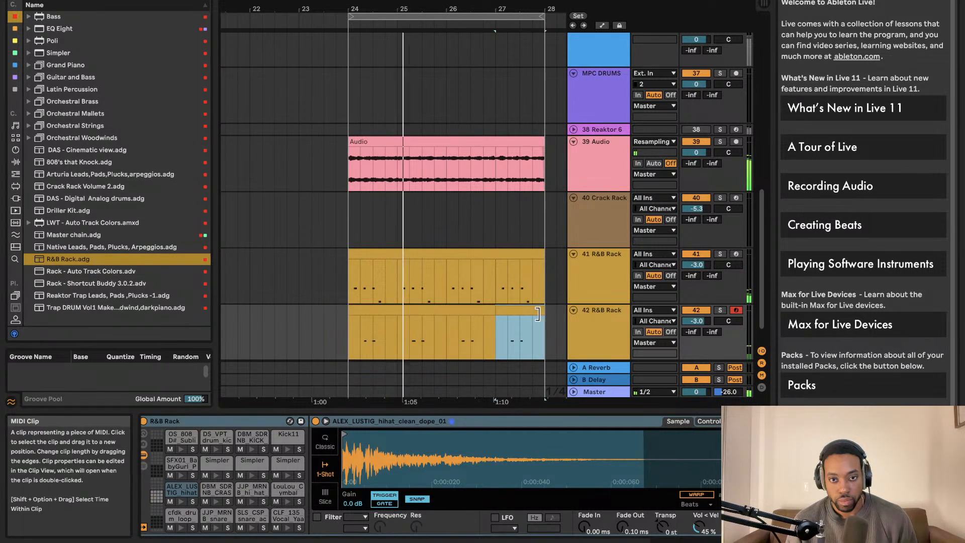
{"action": "left_click_drag", "start_coordinate": [546, 314], "coordinate": [352, 318]}
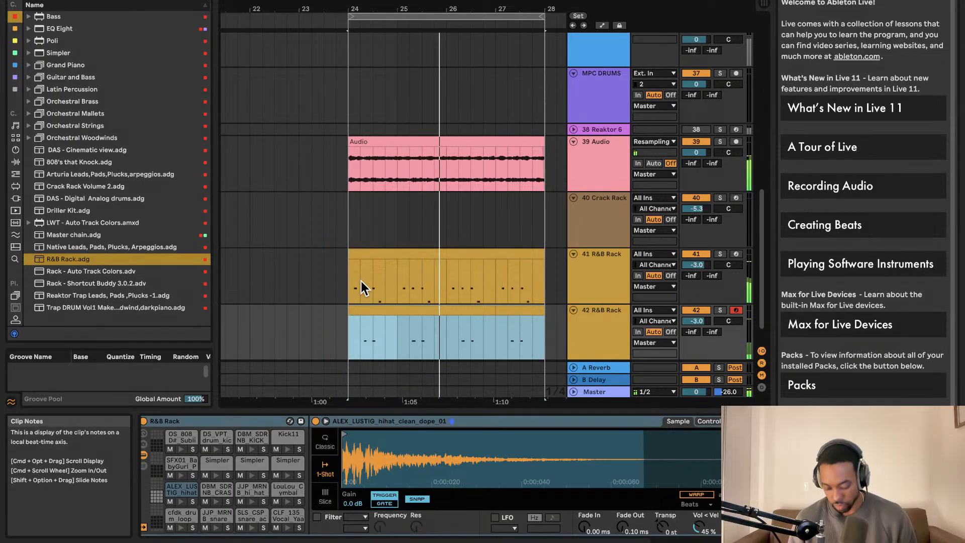
{"action": "key", "text": "super+o"}
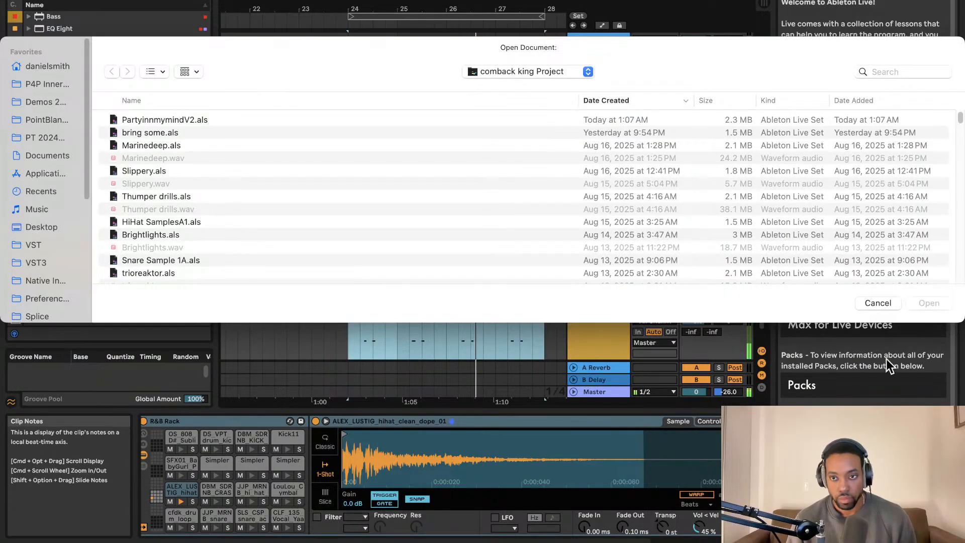
{"action": "left_click", "coordinate": [878, 302]}
{"action": "left_click", "coordinate": [544, 332]}
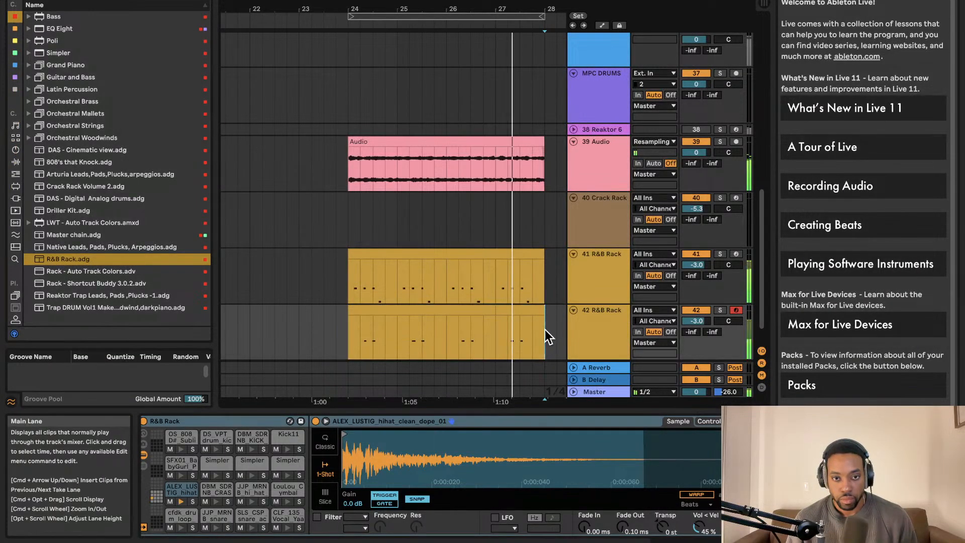
{"action": "left_click_drag", "start_coordinate": [545, 330], "coordinate": [358, 330]}
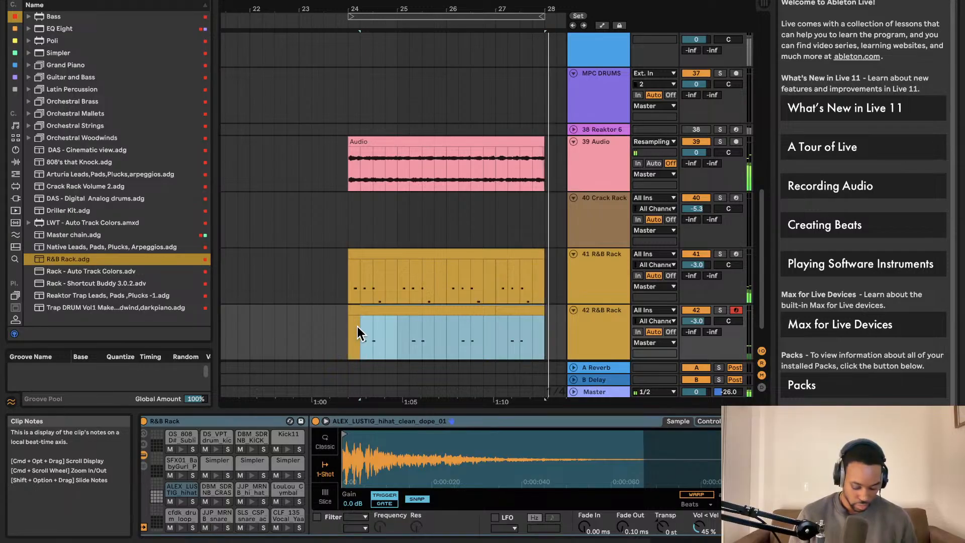
{"action": "left_click", "coordinate": [458, 327]}
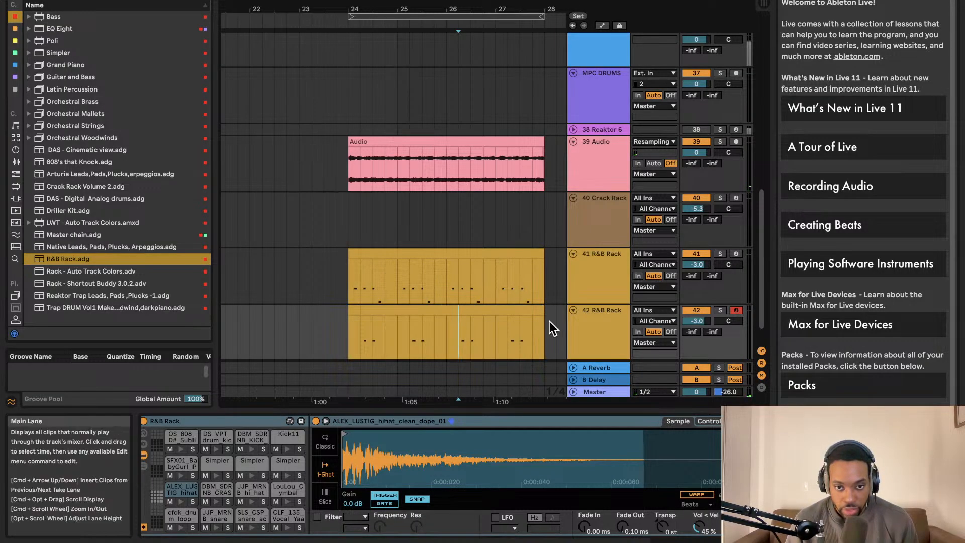
Consolidate the hi-hat clips on track 42 into one four-bar clip and open its notes in an enlarged note editor.
{"action": "left_click_drag", "start_coordinate": [549, 322], "coordinate": [348, 314]}
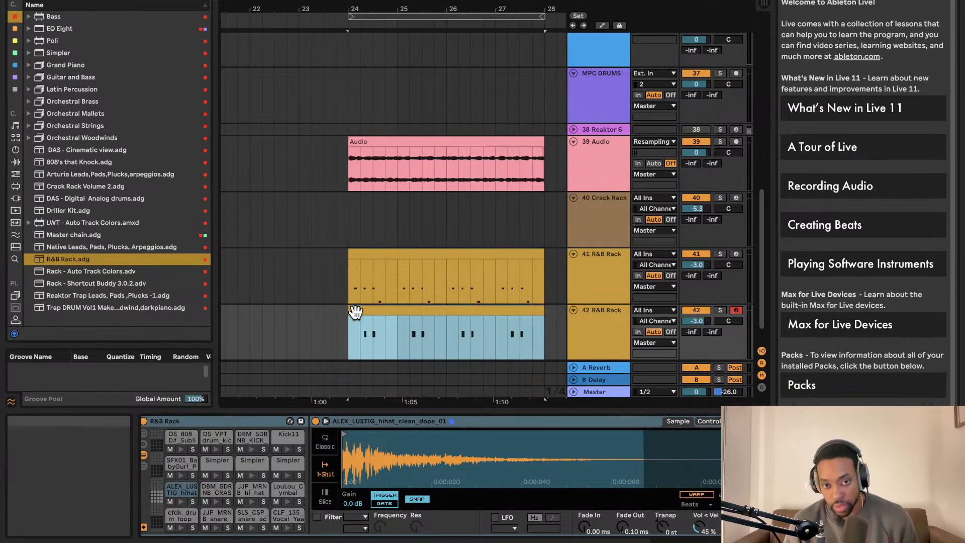
{"action": "key", "text": "space"}
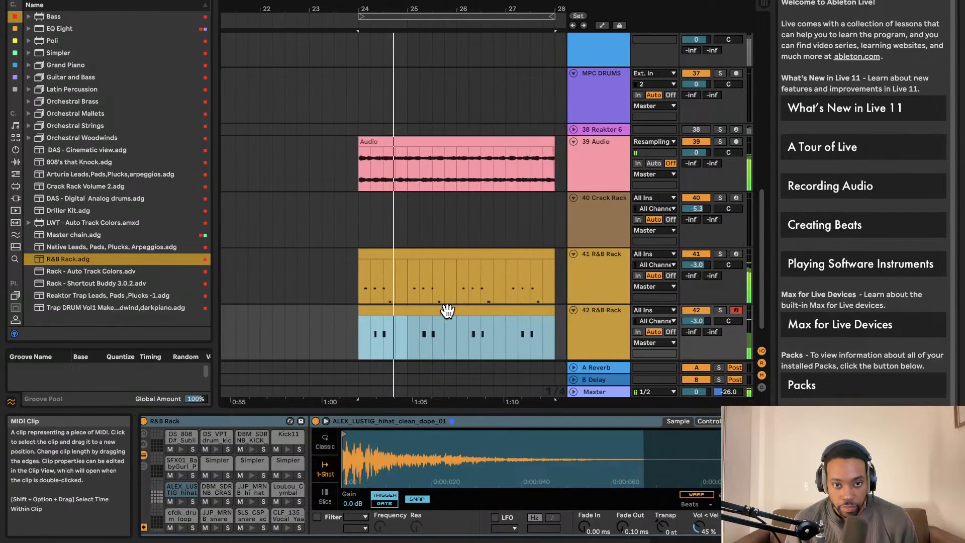
{"action": "left_click", "coordinate": [447, 332]}
{"action": "left_click_drag", "start_coordinate": [506, 411], "coordinate": [470, 168]}
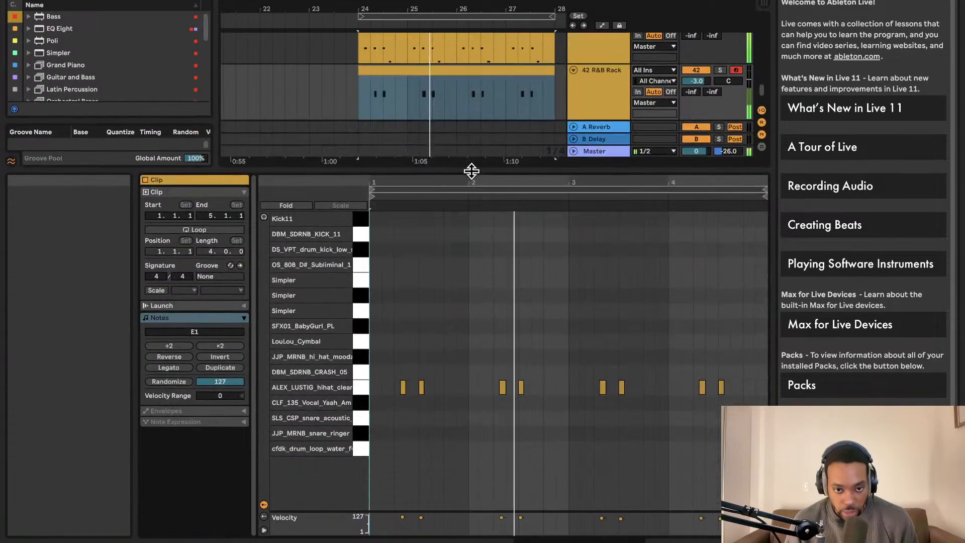
Try quantizing all hi-hat notes in the track 42 clip, listen to them, and undo the quantization.
{"action": "key", "text": "super+a"}
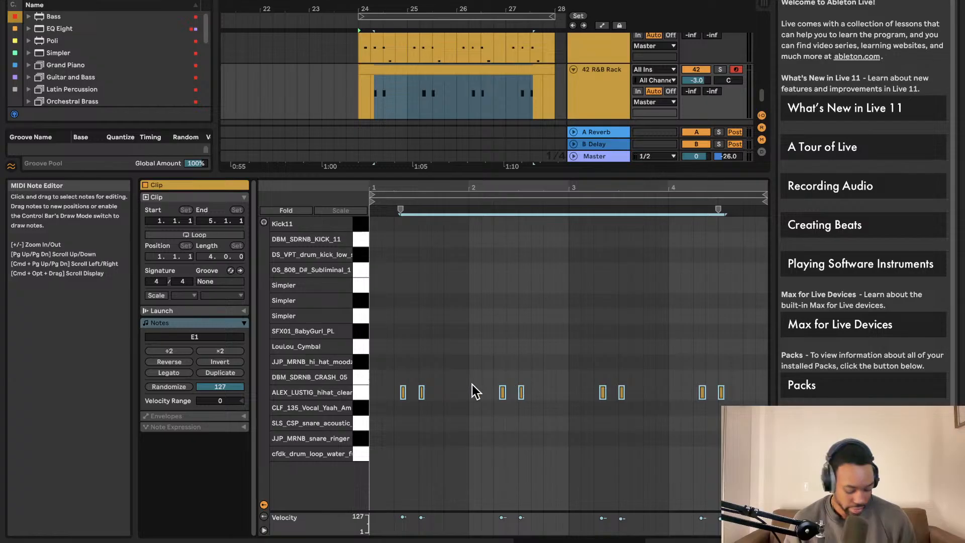
{"action": "key", "text": "super+u"}
{"action": "key", "text": "space"}
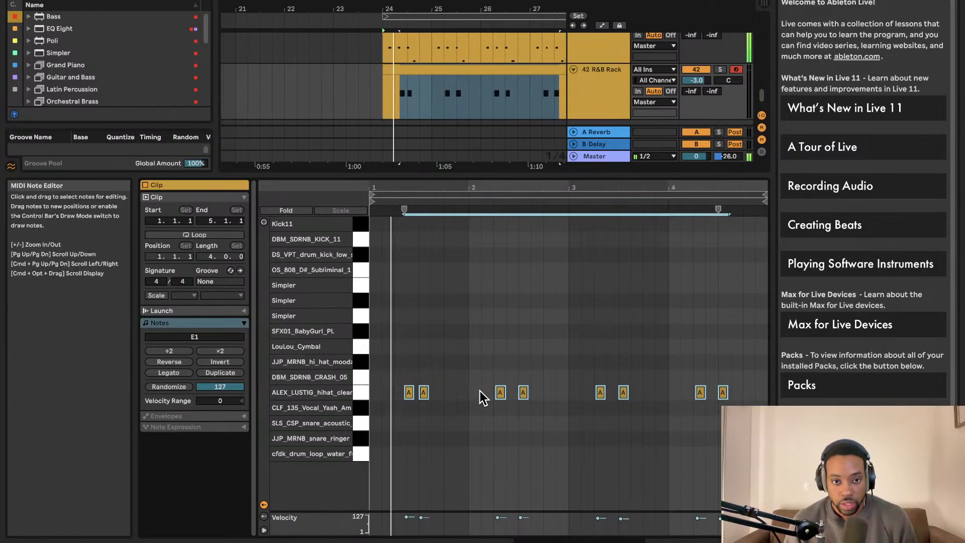
{"action": "key", "text": "space"}
{"action": "key", "text": "super+z"}
Try duplicating the hi-hat notes and extending the clip's loop end, undo the edits, and shrink the note editor.
{"action": "right_click", "coordinate": [481, 288]}
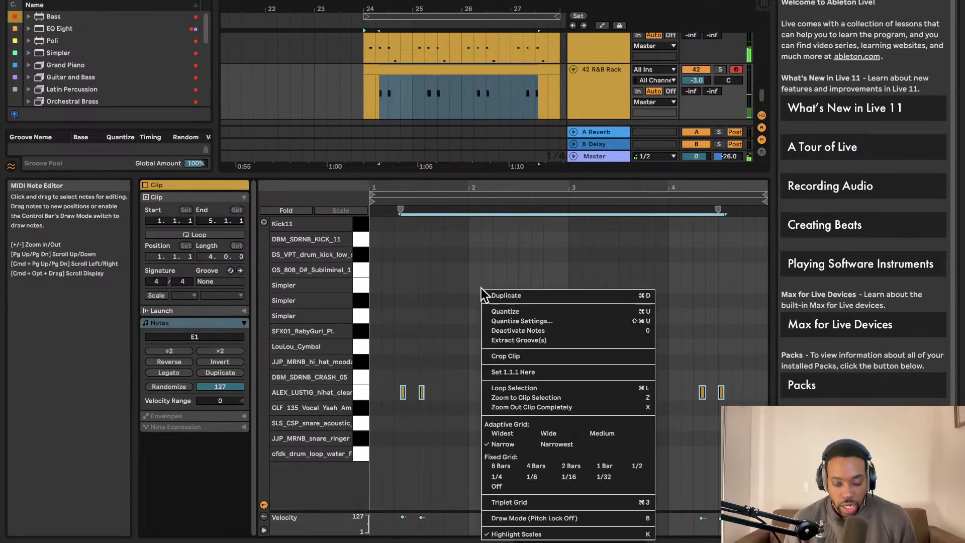
{"action": "left_click", "coordinate": [489, 294]}
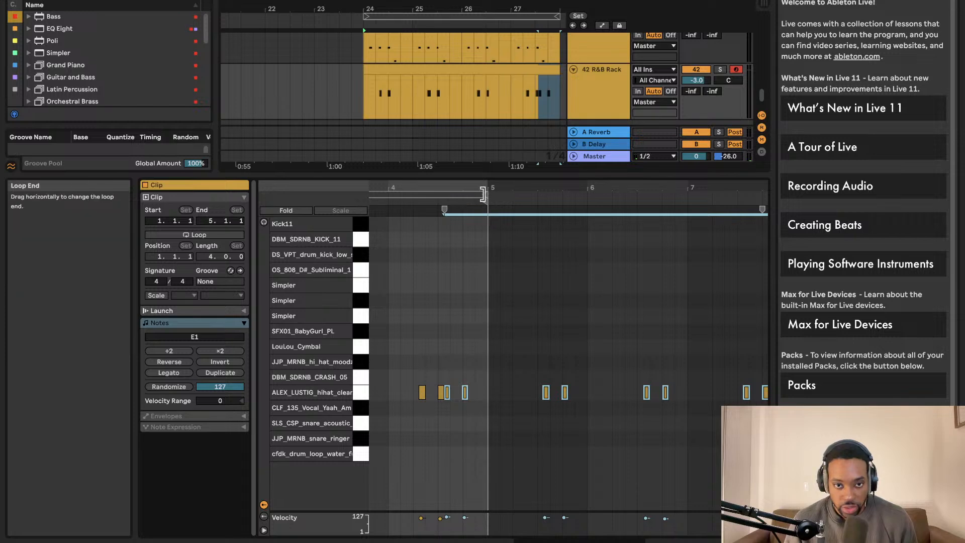
{"action": "left_click", "coordinate": [507, 196]}
{"action": "left_click_drag", "start_coordinate": [489, 202], "coordinate": [806, 219]}
{"action": "key", "text": "super+z"}
{"action": "key", "text": "super+z"}
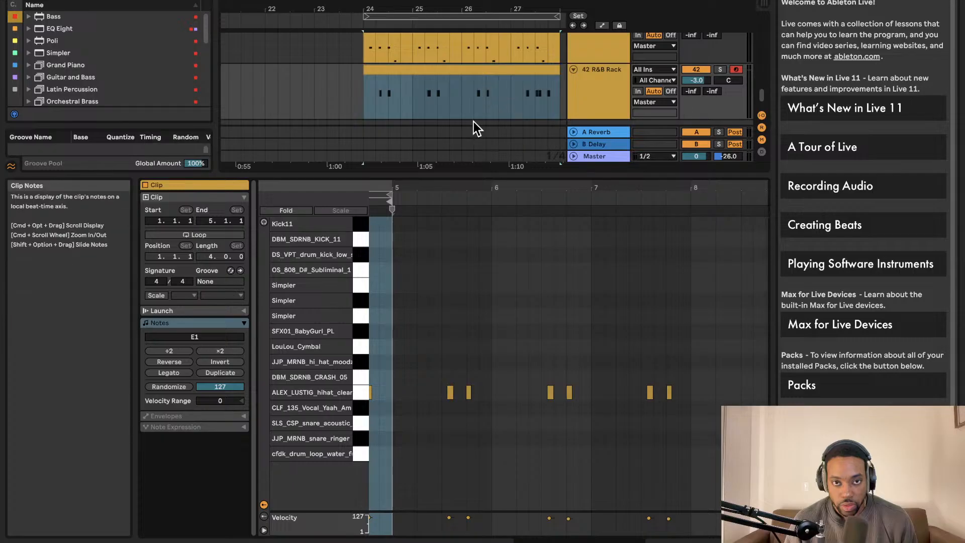
{"action": "left_click_drag", "start_coordinate": [462, 173], "coordinate": [468, 371]}
{"action": "key", "text": "super+z"}
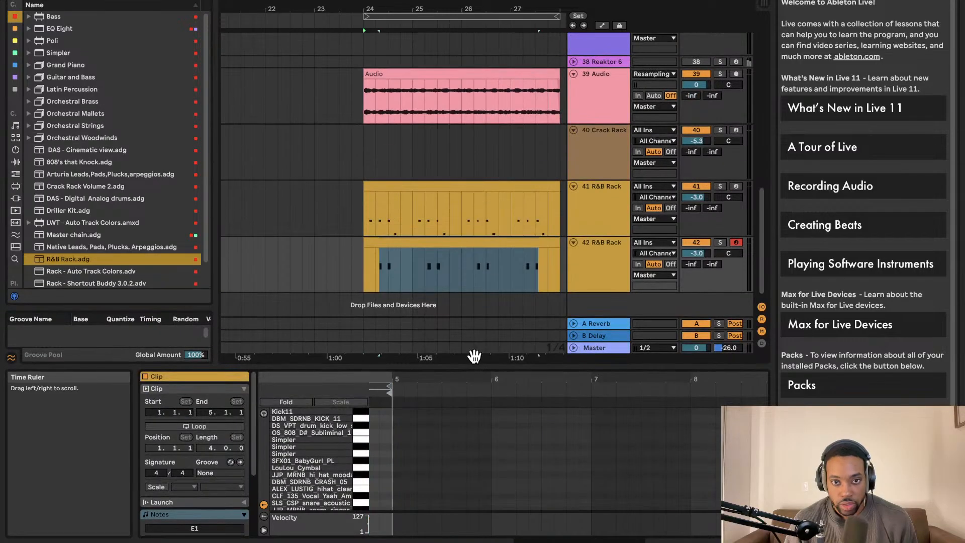
Play the loop and examine the notes of the hi-hat clip on track 42 and the drum clip on track 41.
{"action": "left_click", "coordinate": [575, 261]}
{"action": "key", "text": "space"}
{"action": "scroll", "coordinate": [563, 268], "scroll_direction": "right", "scroll_amount": 3}
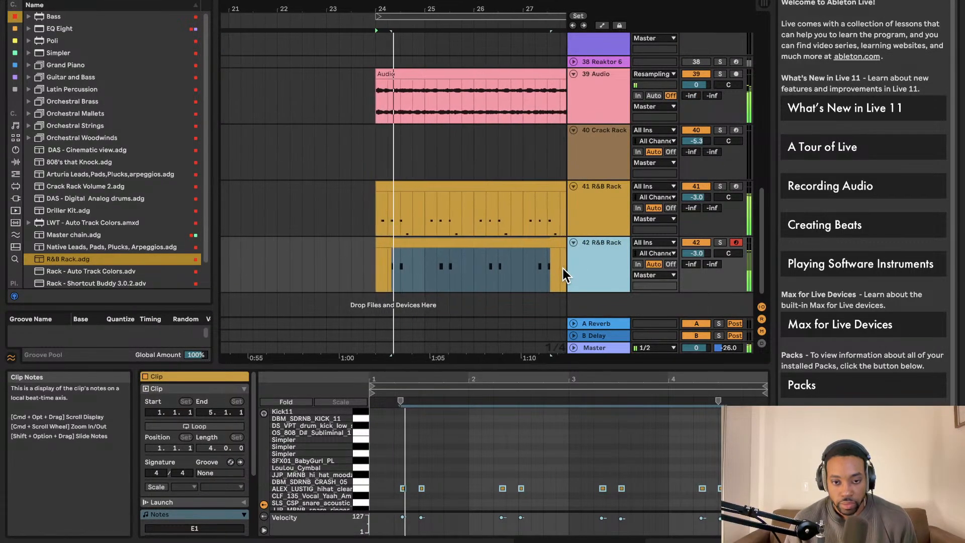
{"action": "left_click", "coordinate": [551, 245]}
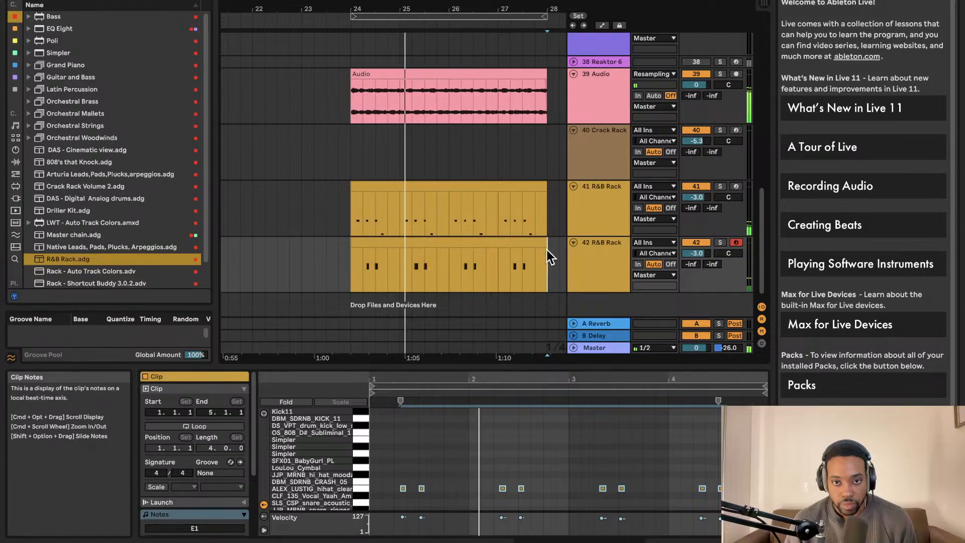
{"action": "left_click", "coordinate": [390, 257]}
{"action": "double_click", "coordinate": [354, 259]}
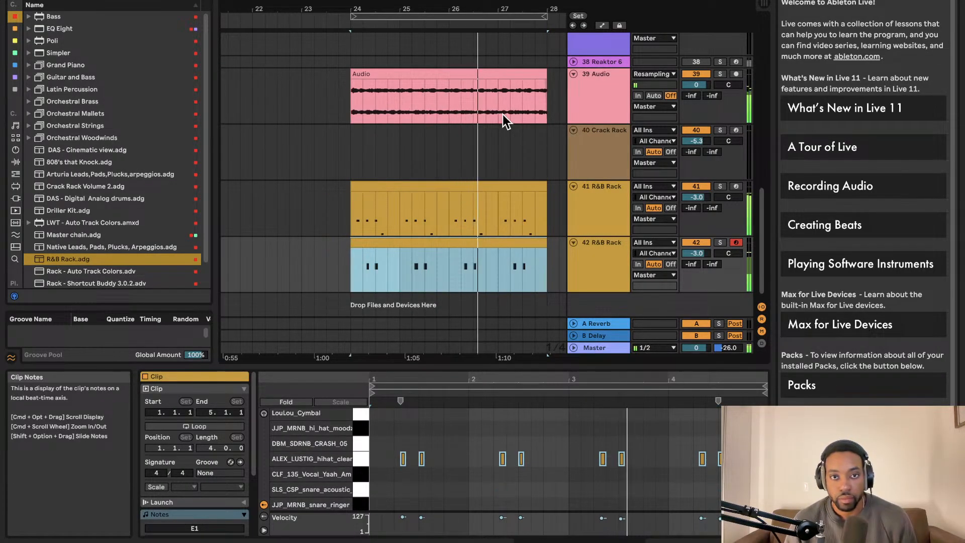
{"action": "left_click", "coordinate": [513, 188]}
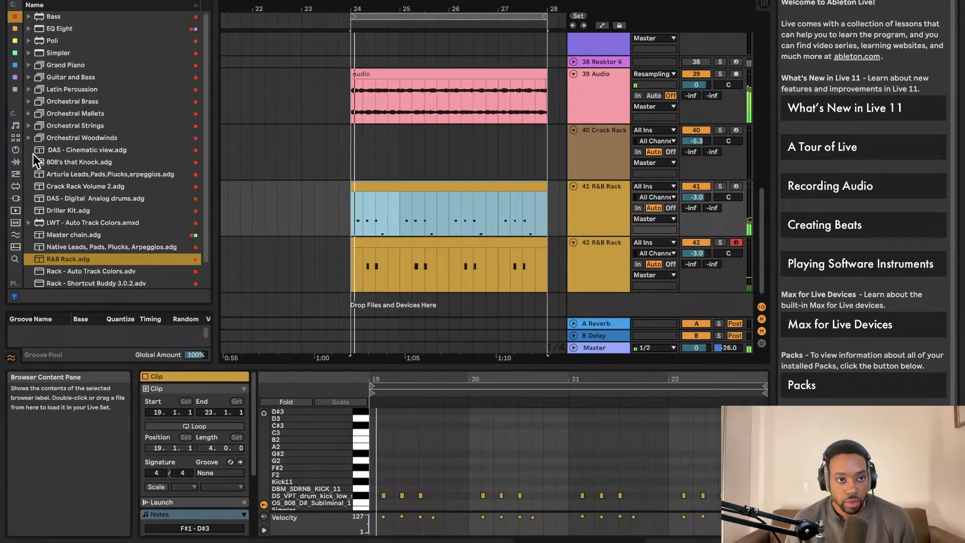
Duplicate all clips inside the loop region from bar 24 to 28 so the material continues to bar 32.
{"action": "left_click", "coordinate": [446, 15]}
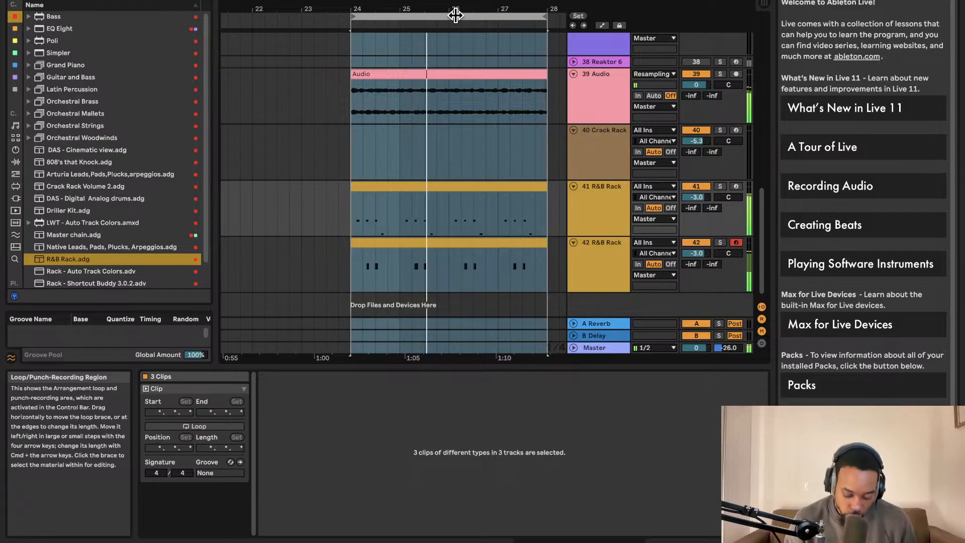
{"action": "key", "text": "super+d"}
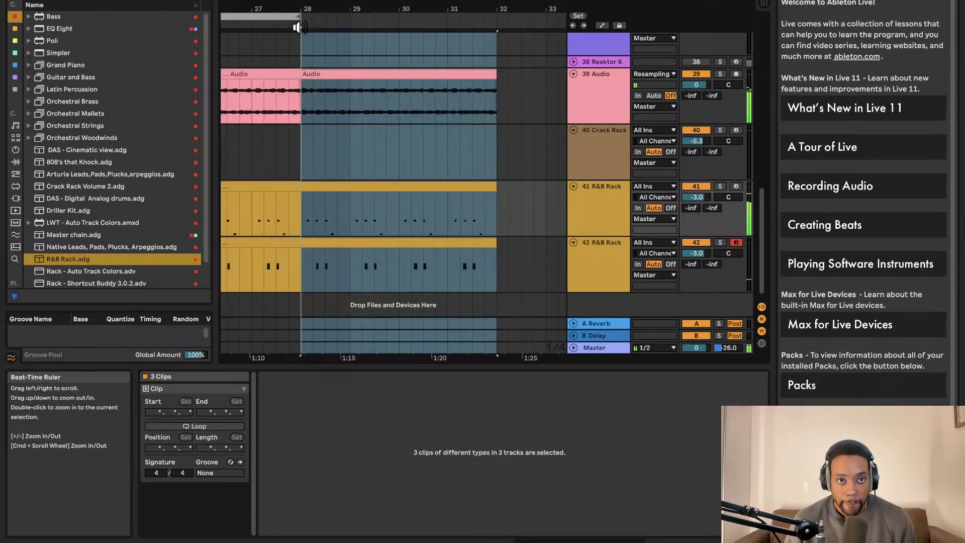
Extend the arrangement loop end to bar 32 and duplicate all the looped material so it continues from bar 32.
{"action": "left_click_drag", "start_coordinate": [299, 16], "coordinate": [498, 6]}
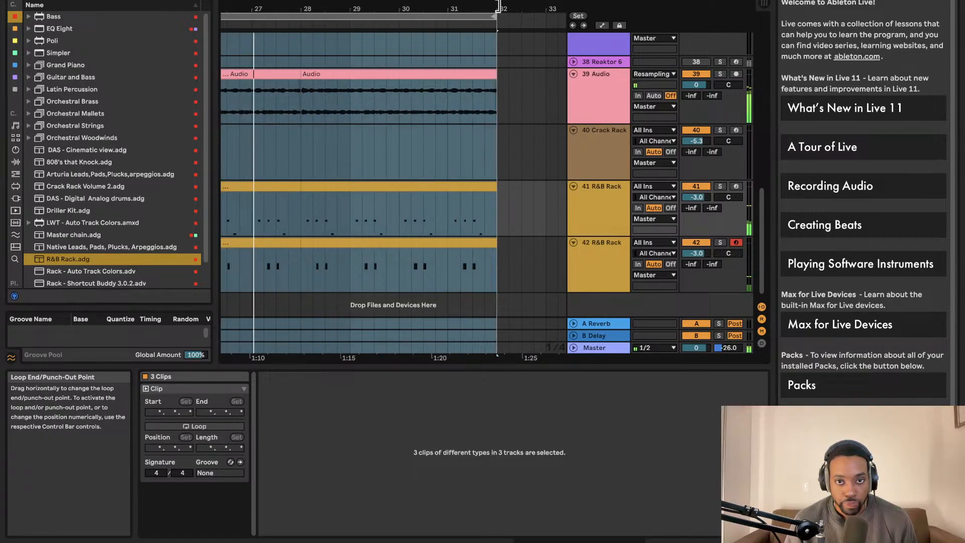
{"action": "scroll", "coordinate": [412, 48], "scroll_direction": "left", "scroll_amount": 3}
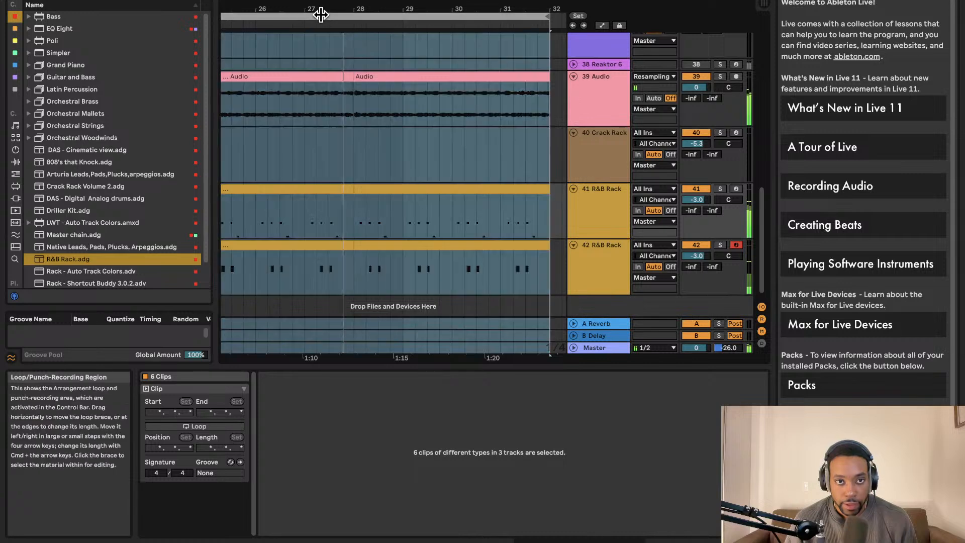
{"action": "scroll", "coordinate": [323, 16], "scroll_direction": "right", "scroll_amount": 2}
{"action": "key", "text": "super+d"}
{"action": "scroll", "coordinate": [324, 48], "scroll_direction": "left", "scroll_amount": 4}
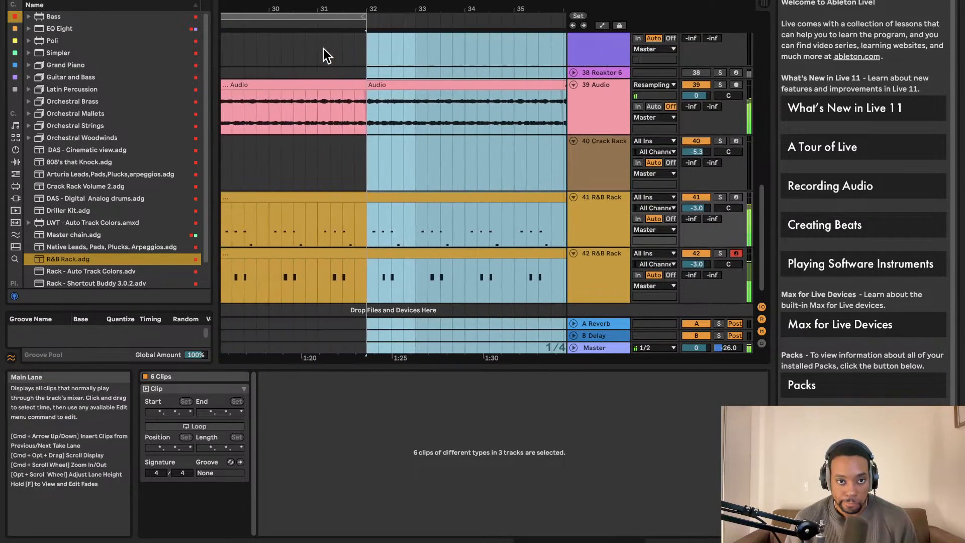
Add a locator at bar 32 of the arrangement.
{"action": "right_click", "coordinate": [366, 23]}
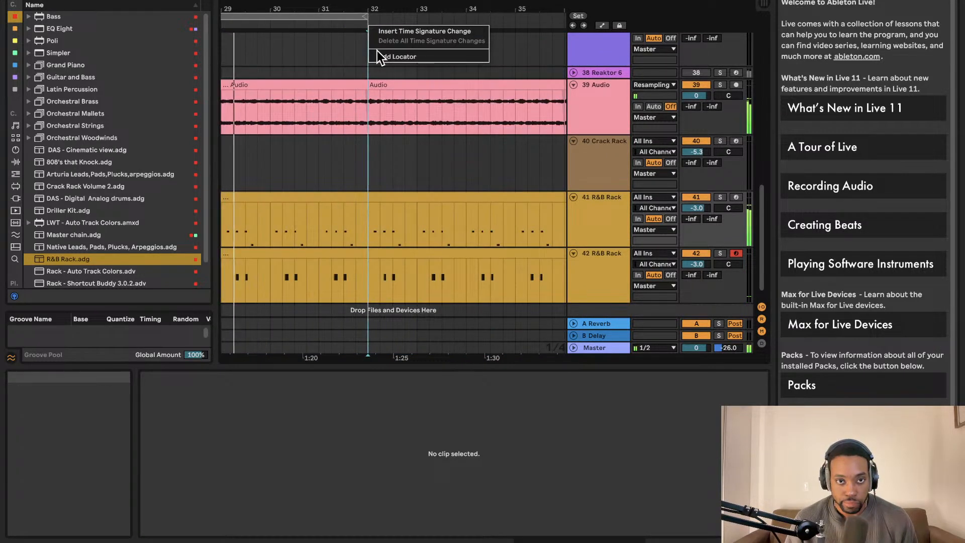
{"action": "left_click", "coordinate": [377, 52]}
{"action": "right_click", "coordinate": [367, 23]}
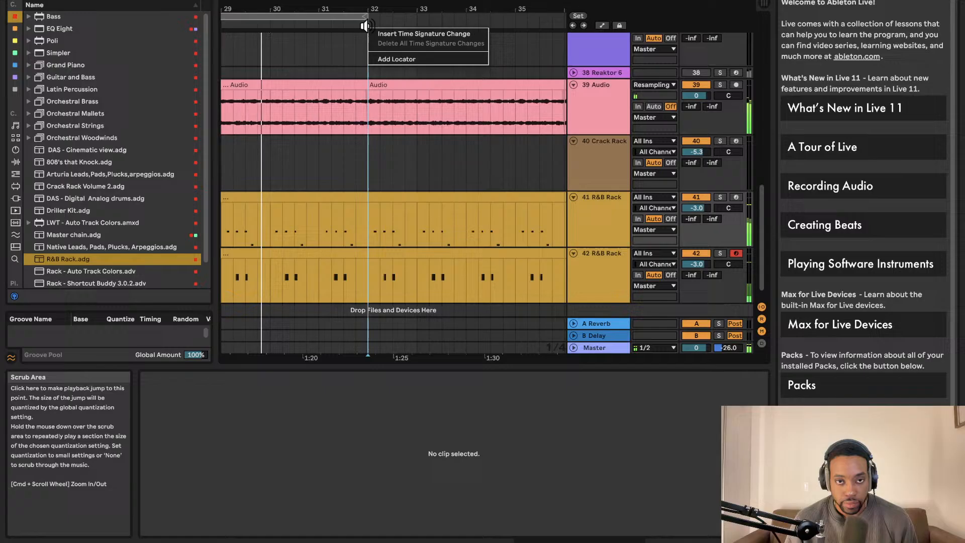
{"action": "left_click", "coordinate": [400, 59]}
Clear the browser search and look through the audio effect folders and the Native Instruments, Antares and FabFilter VST3 plug-ins.
{"action": "scroll", "coordinate": [101, 241], "scroll_direction": "down", "scroll_amount": 2}
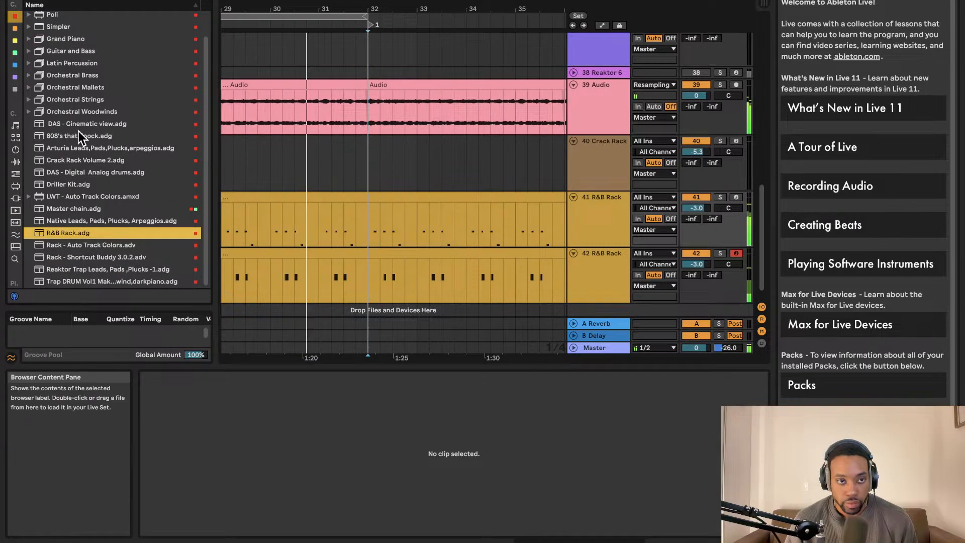
{"action": "left_click", "coordinate": [16, 159]}
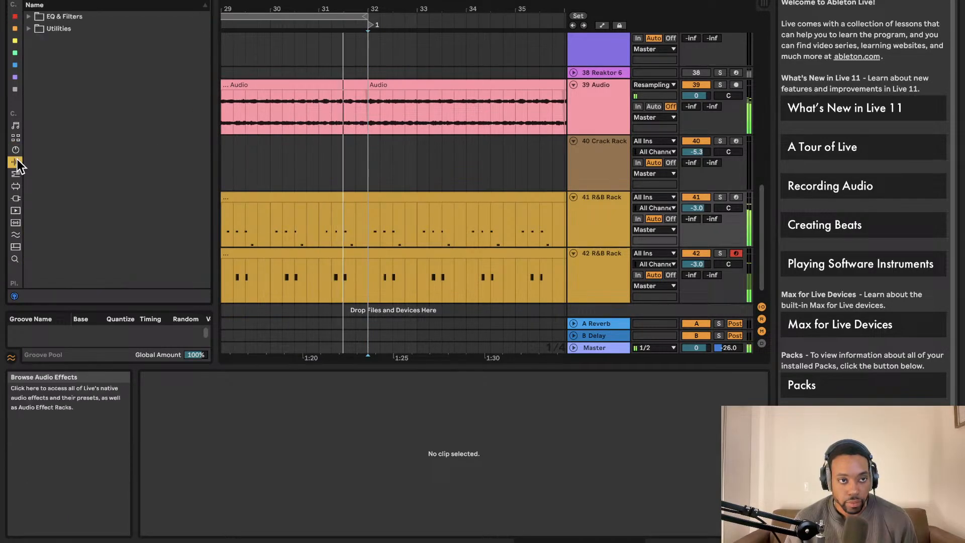
{"action": "left_click", "coordinate": [203, 0]}
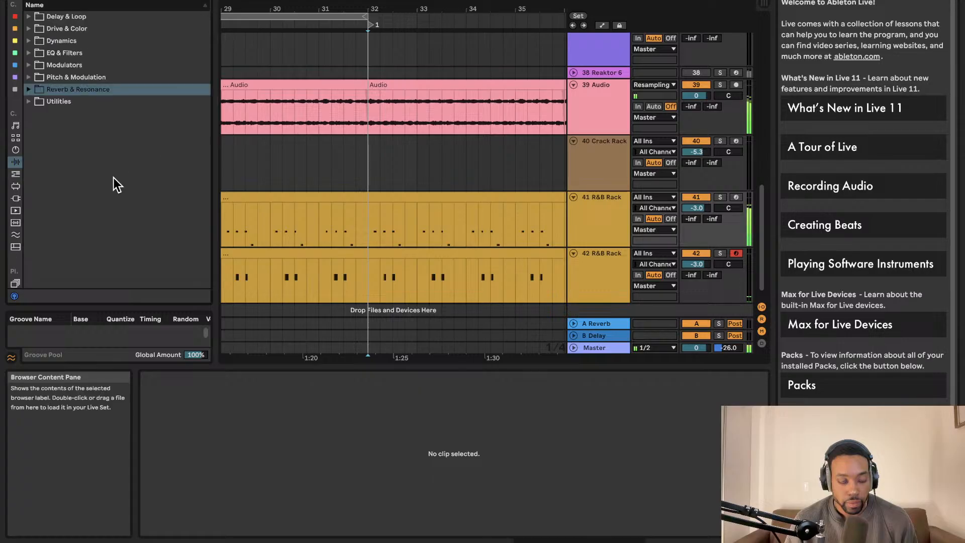
{"action": "left_click", "coordinate": [15, 198]}
{"action": "scroll", "coordinate": [86, 226], "scroll_direction": "down", "scroll_amount": 6}
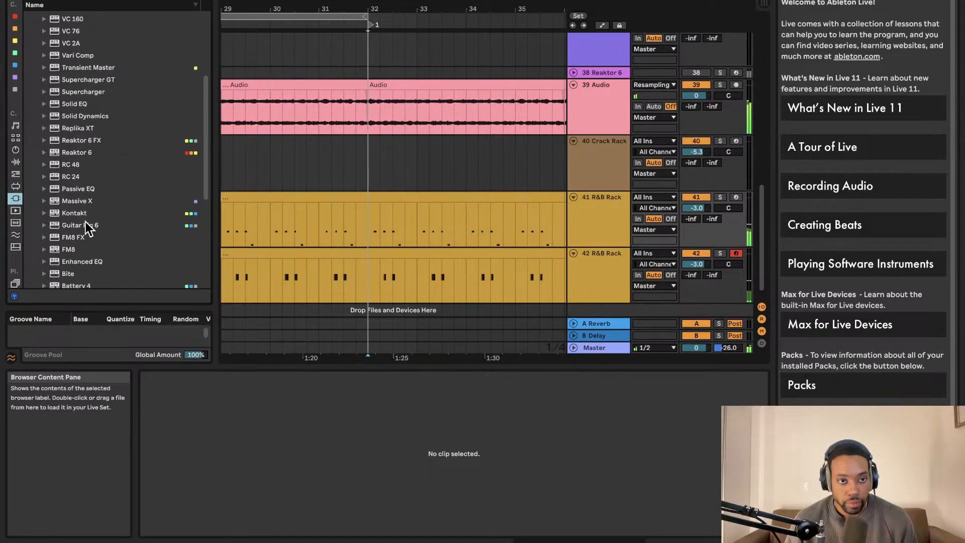
{"action": "scroll", "coordinate": [84, 167], "scroll_direction": "up", "scroll_amount": 5}
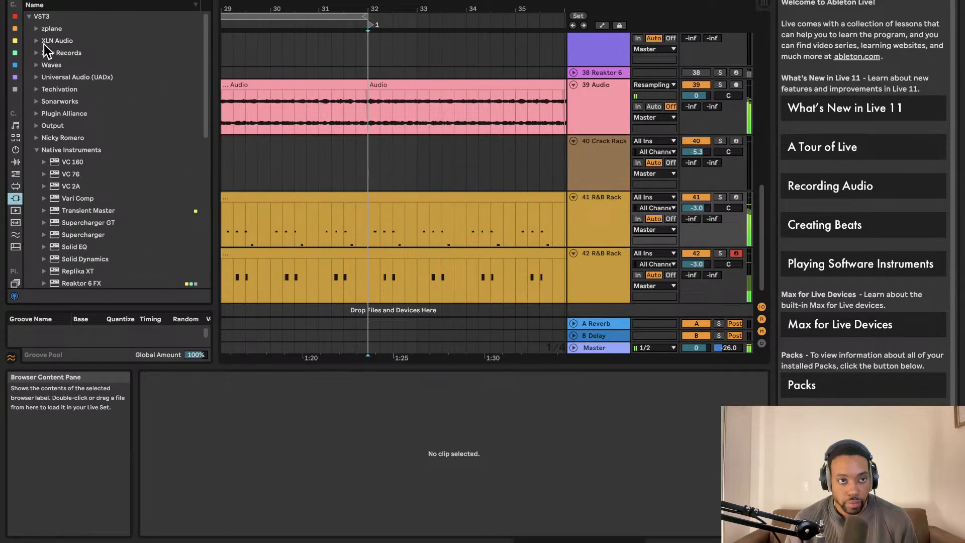
{"action": "scroll", "coordinate": [81, 183], "scroll_direction": "down", "scroll_amount": 7}
{"action": "left_click", "coordinate": [79, 184]}
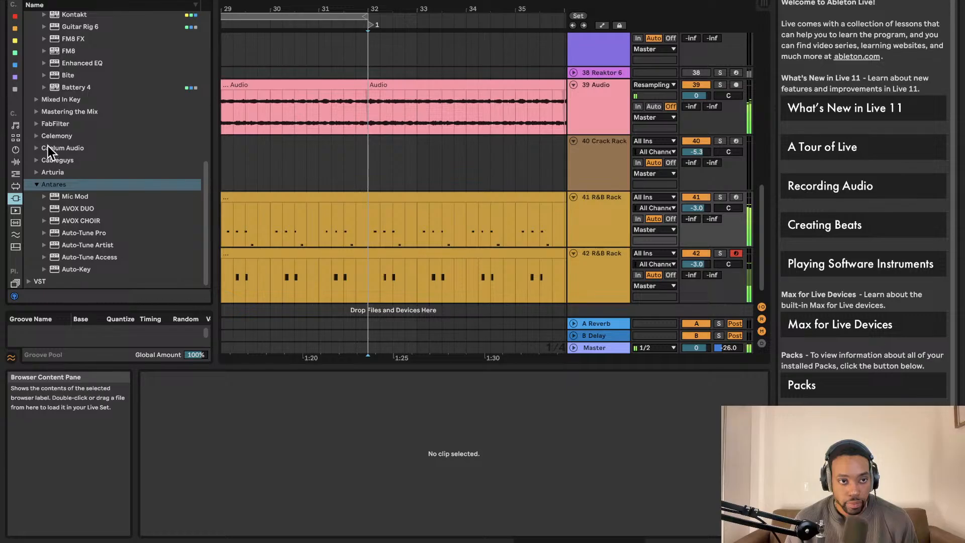
{"action": "left_click", "coordinate": [36, 123]}
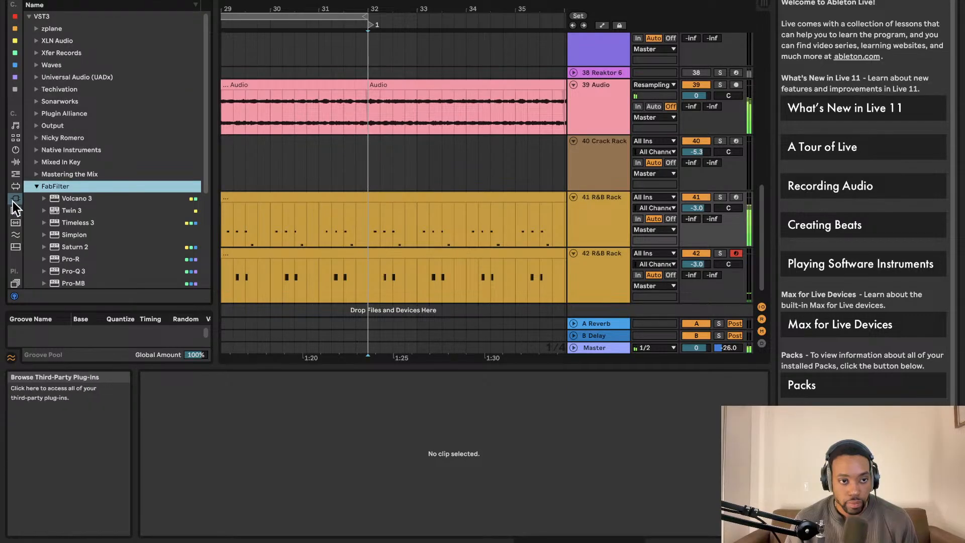
Look through the browser's instruments, drum kits and audio effects categories for a suitable device.
{"action": "left_click", "coordinate": [16, 162]}
{"action": "left_click", "coordinate": [15, 149]}
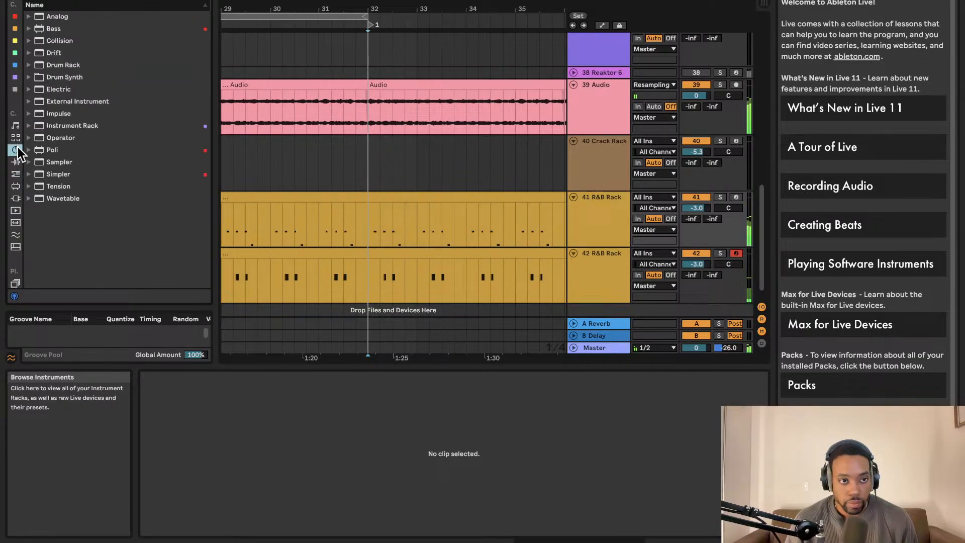
{"action": "left_click", "coordinate": [15, 140]}
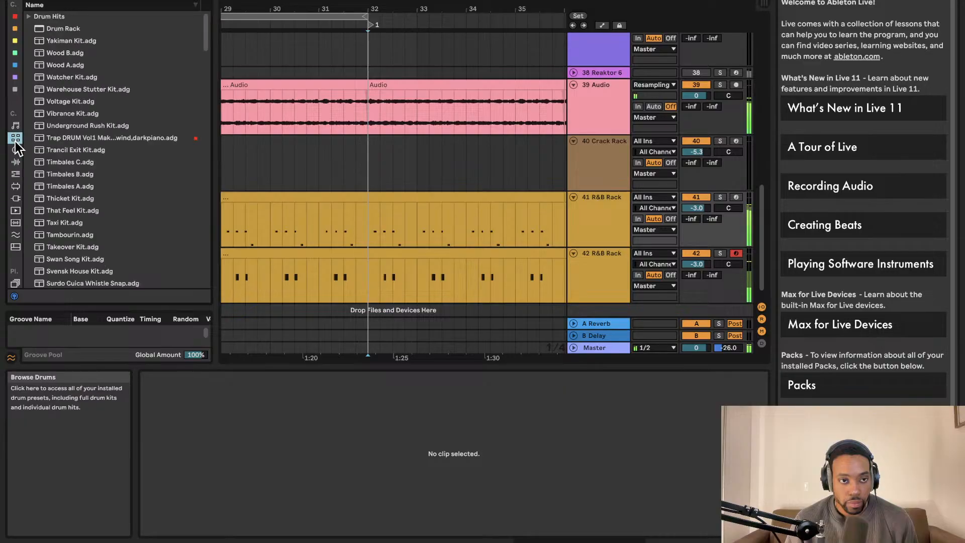
{"action": "left_click", "coordinate": [14, 151]}
{"action": "left_click", "coordinate": [15, 138]}
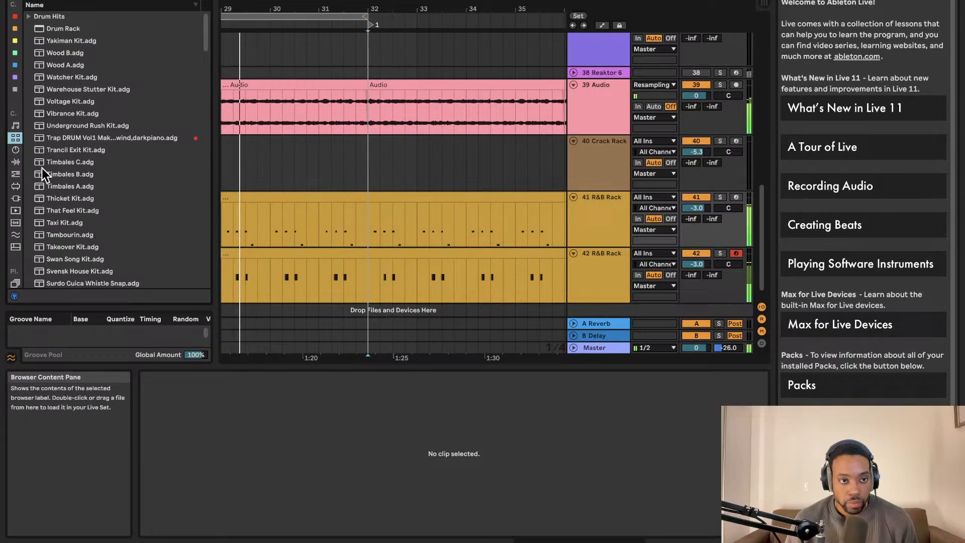
{"action": "scroll", "coordinate": [45, 173], "scroll_direction": "down", "scroll_amount": 5}
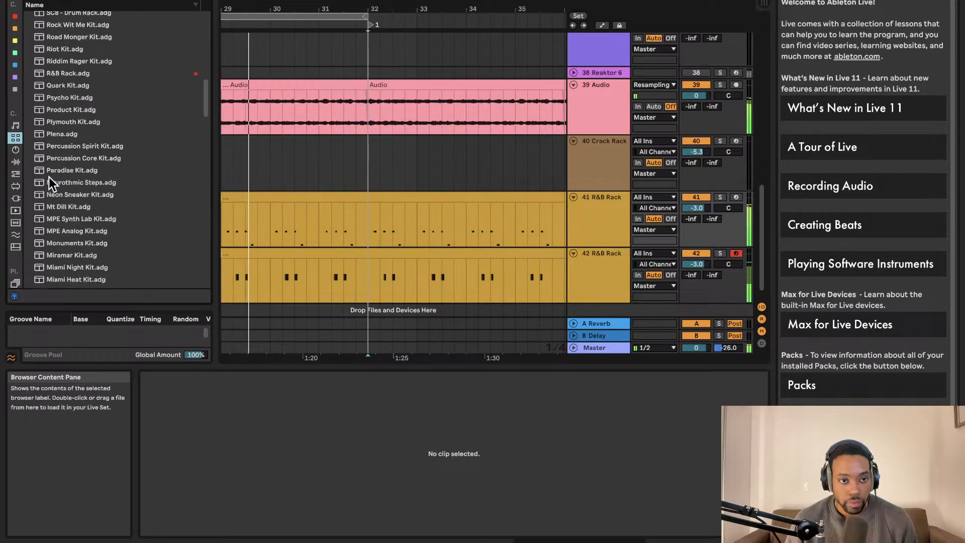
{"action": "left_click", "coordinate": [15, 162]}
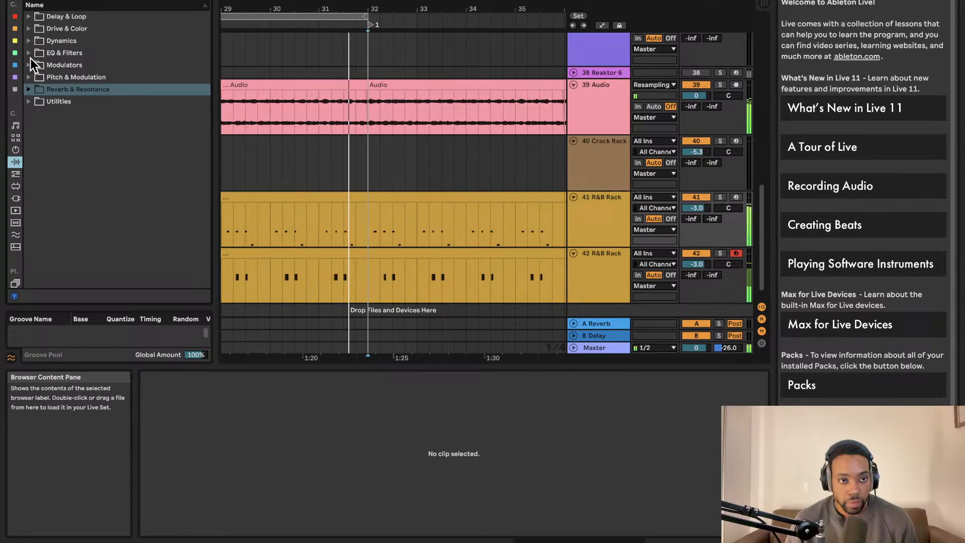
{"action": "left_click", "coordinate": [15, 138]}
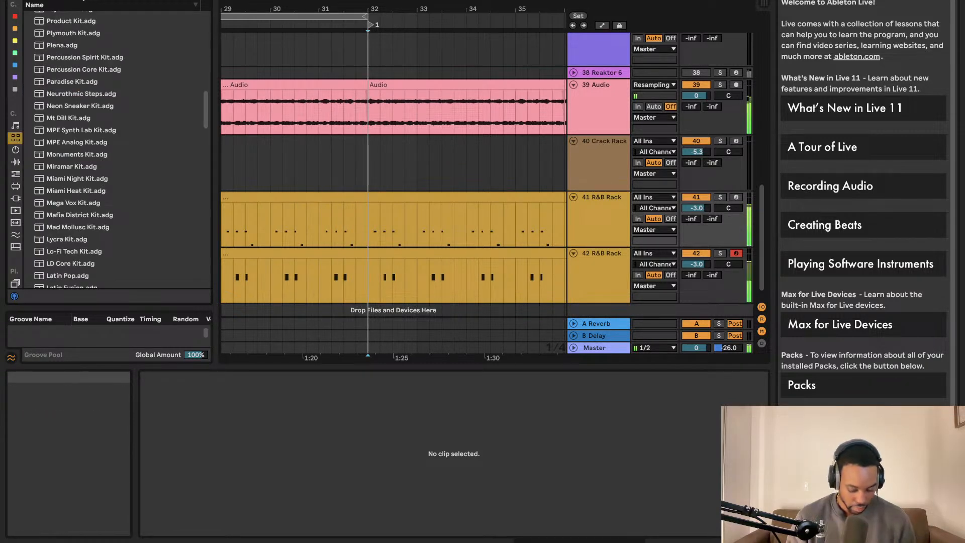
Search the browser for "auto" and check the drums, instruments and audio effects categories.
{"action": "type", "text": "auto"}
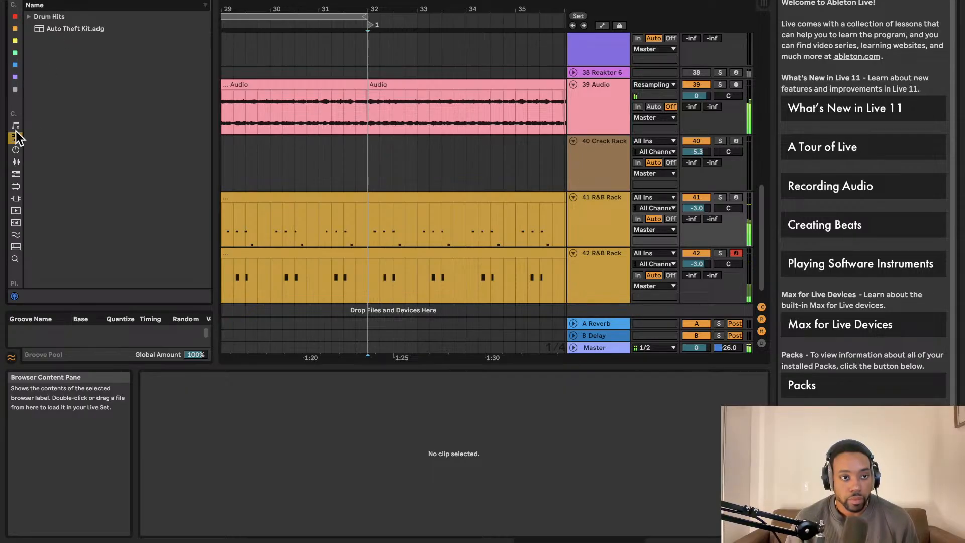
{"action": "left_click", "coordinate": [16, 149]}
{"action": "left_click", "coordinate": [16, 162]}
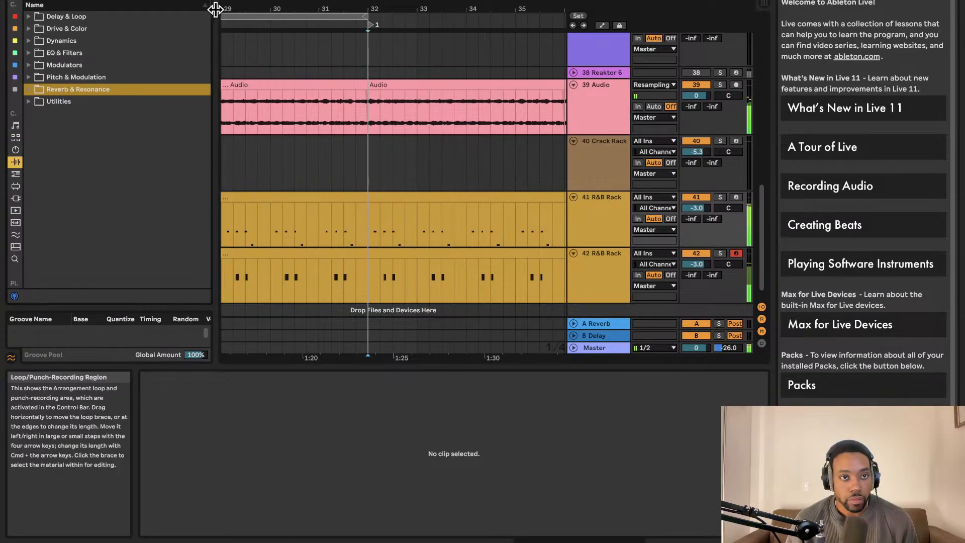
{"action": "left_click", "coordinate": [206, 1]}
Find the Arp Autobahn preset among the MIDI effects, load it onto a new MIDI track, then unfold and arm that track.
{"action": "left_click", "coordinate": [16, 174]}
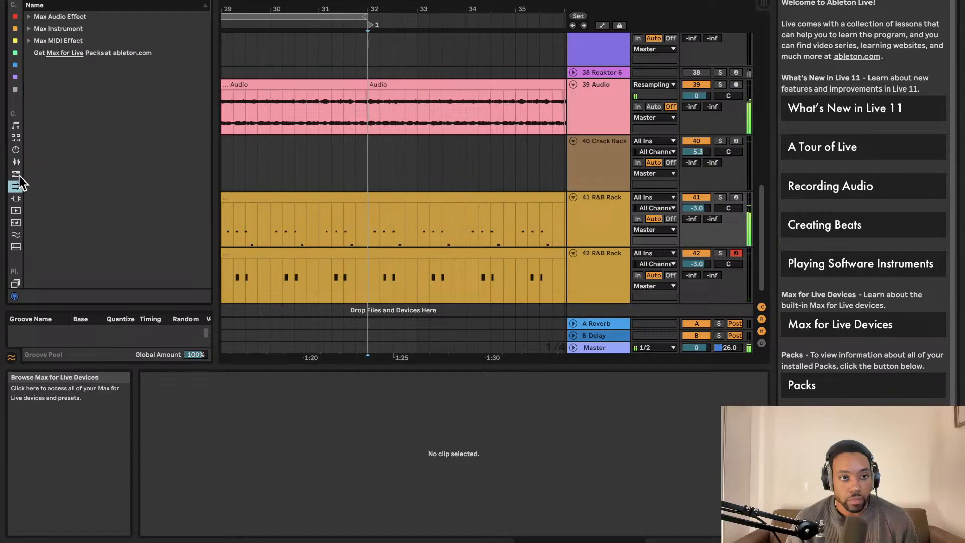
{"action": "type", "text": "scale"}
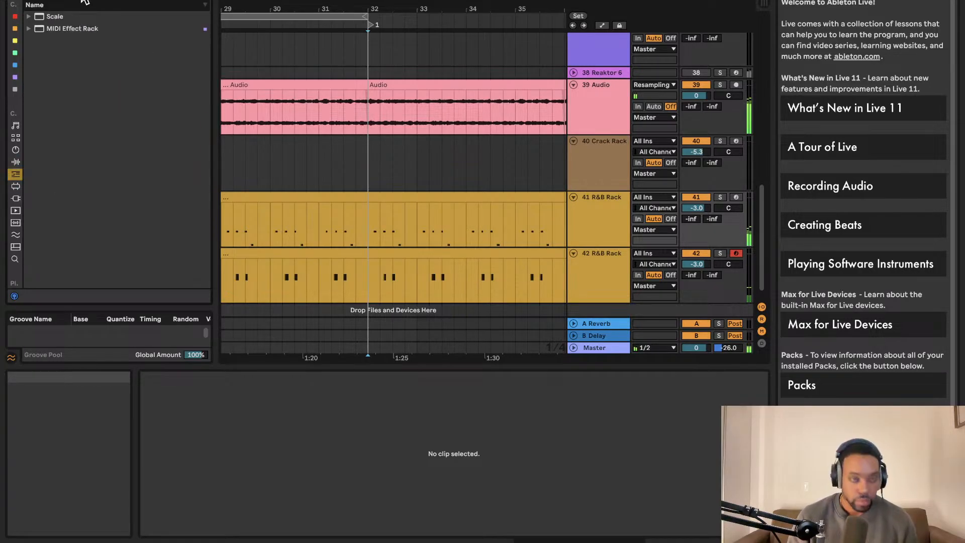
{"action": "left_click", "coordinate": [29, 16]}
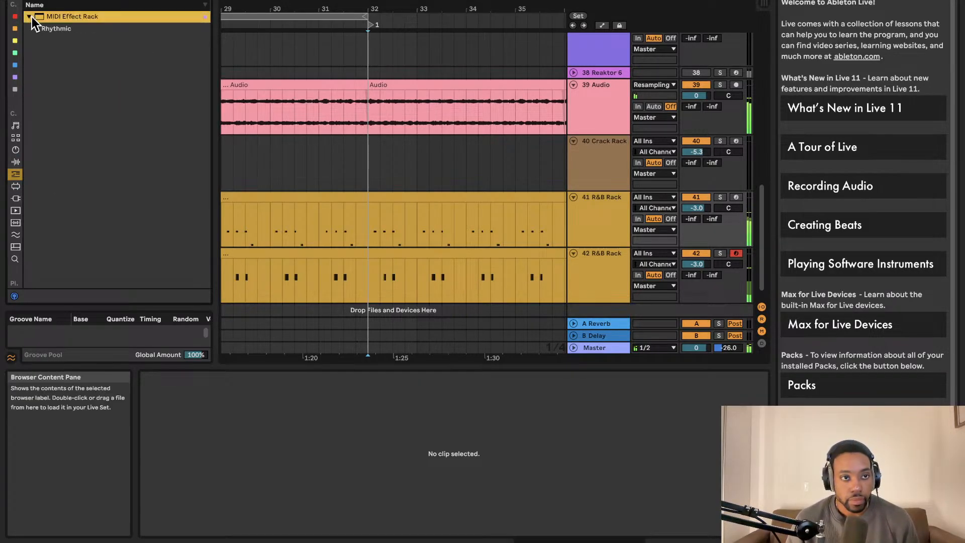
{"action": "left_click", "coordinate": [37, 29]}
{"action": "left_click", "coordinate": [50, 41]}
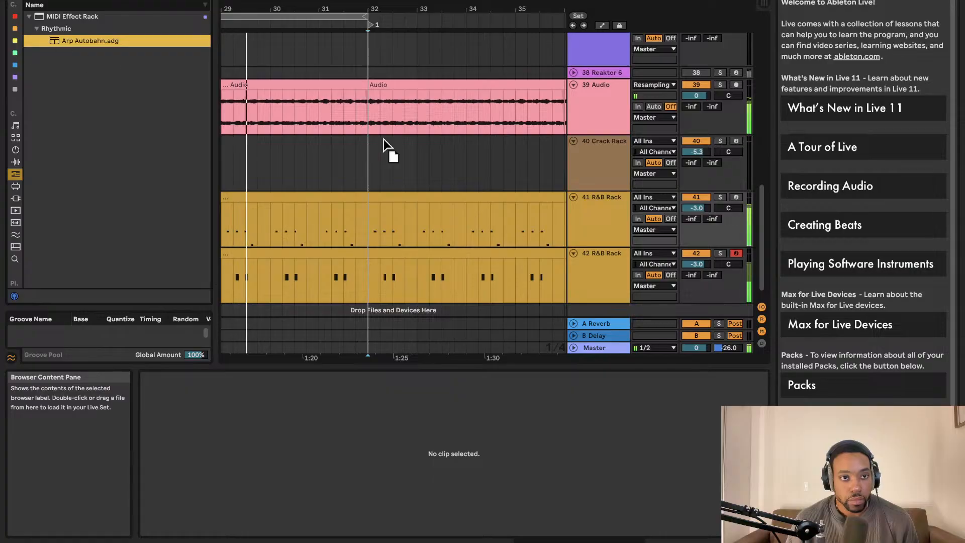
{"action": "left_click_drag", "start_coordinate": [627, 340], "coordinate": [621, 318]}
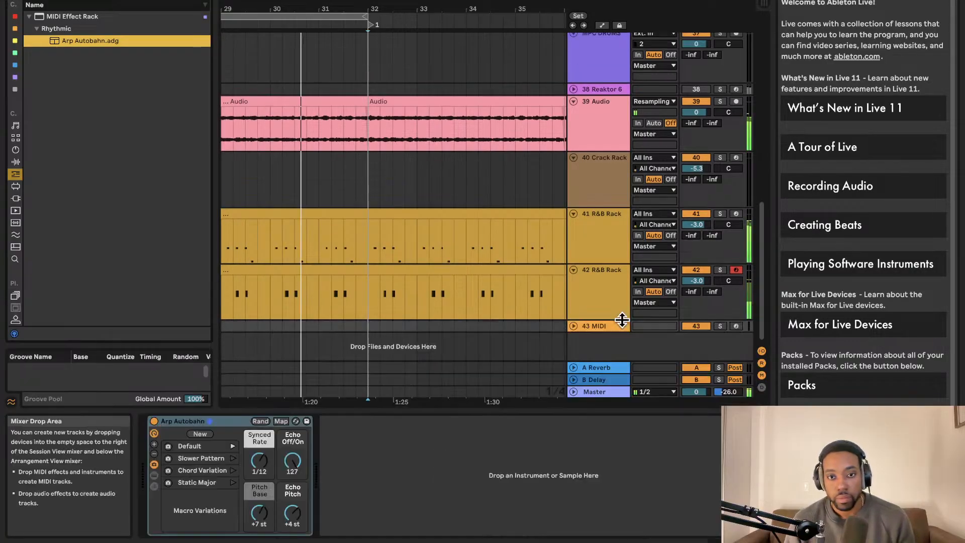
{"action": "left_click", "coordinate": [574, 324]}
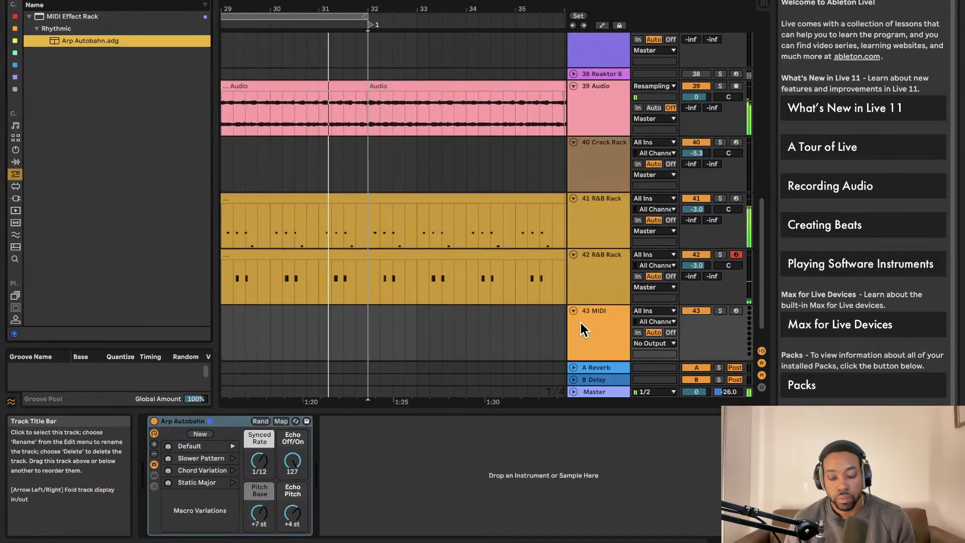
{"action": "left_click", "coordinate": [737, 311]}
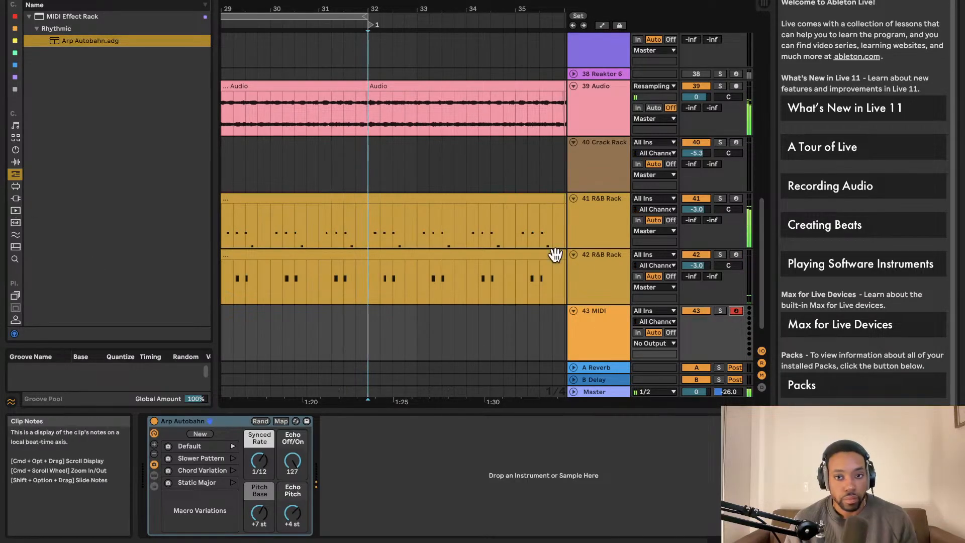
Try to move the Arp Autobahn device from MIDI track 43 onto audio track 39.
{"action": "left_click_drag", "start_coordinate": [224, 420], "coordinate": [586, 299]}
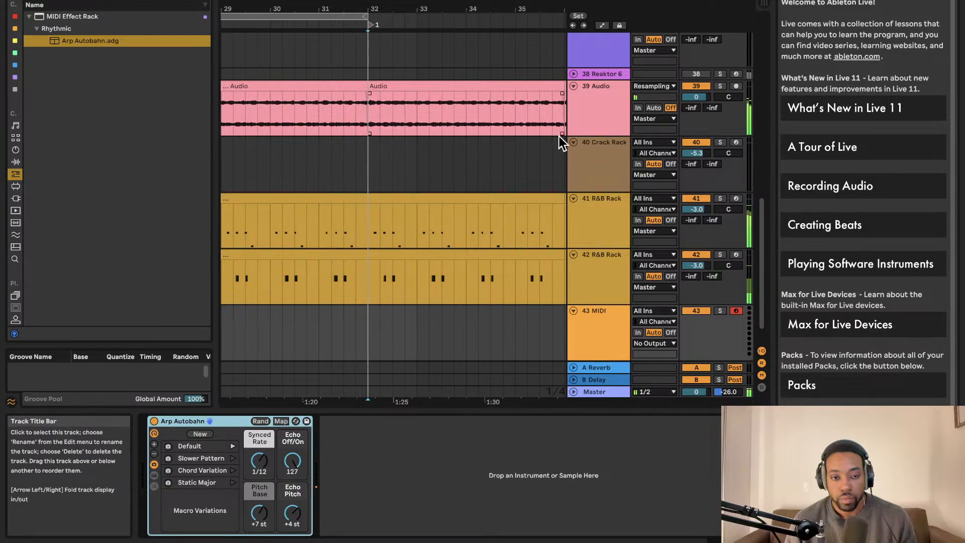
{"action": "left_click_drag", "start_coordinate": [203, 422], "coordinate": [505, 144]}
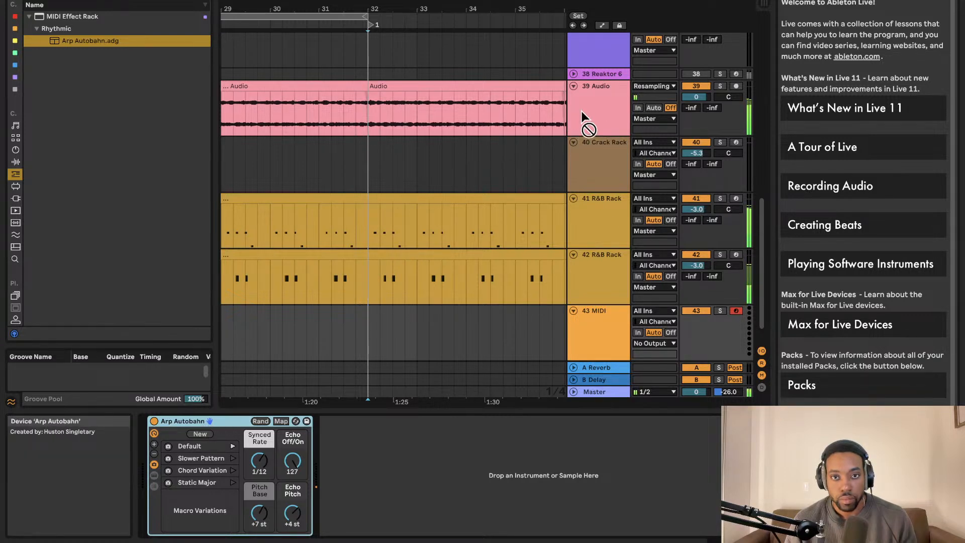
{"action": "left_click_drag", "start_coordinate": [601, 225], "coordinate": [599, 341]}
Check the "auto" search results among the third-party plug-ins, MIDI effects and Pitch & Modulation audio effects.
{"action": "left_click", "coordinate": [15, 198]}
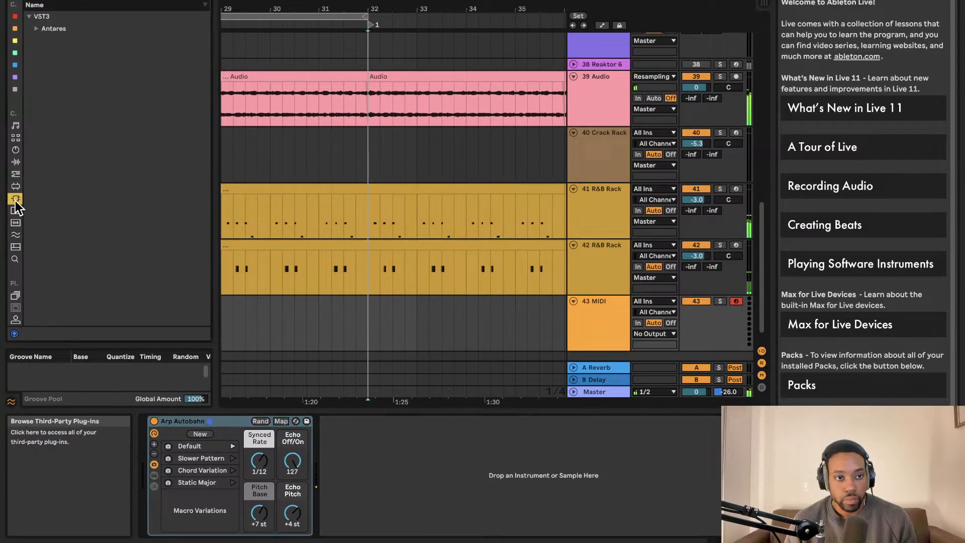
{"action": "left_click", "coordinate": [38, 28]}
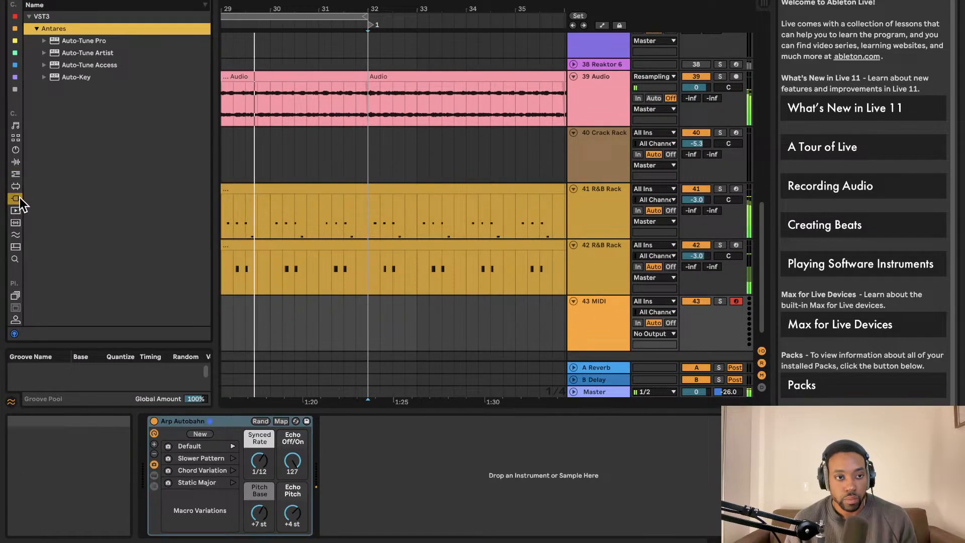
{"action": "left_click", "coordinate": [16, 173]}
{"action": "left_click", "coordinate": [15, 161]}
{"action": "left_click", "coordinate": [30, 29]}
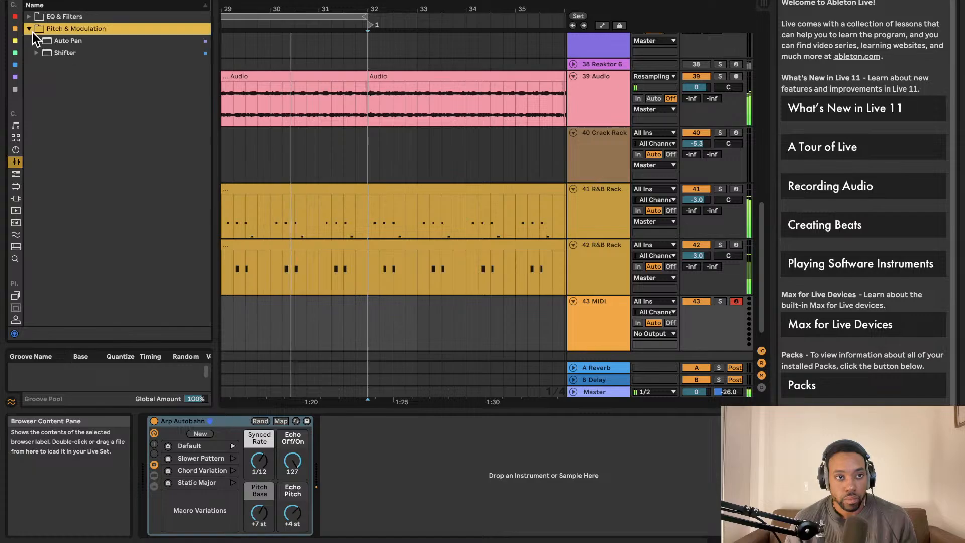
{"action": "left_click", "coordinate": [36, 54]}
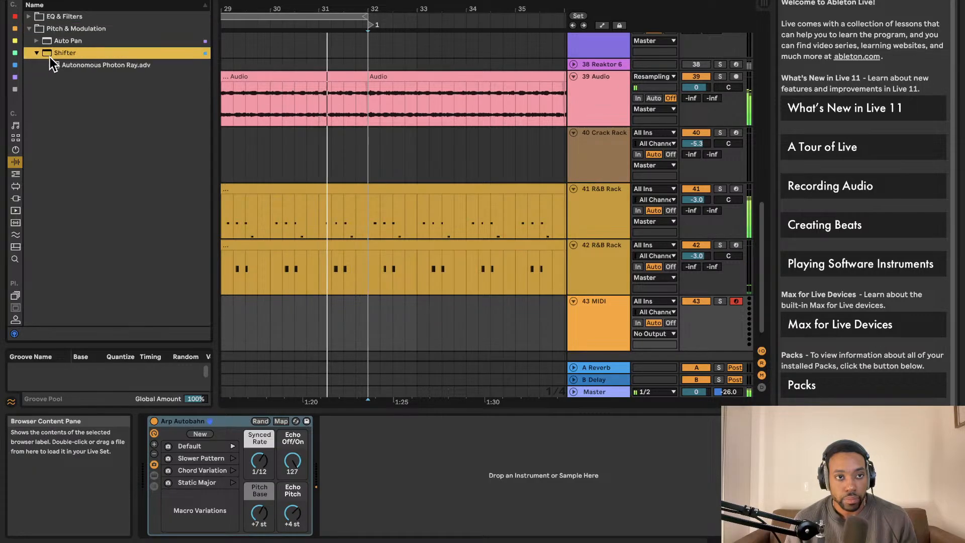
Add Auto Filter from the EQ & Filters effects to audio track 39 and set its cutoff frequency to 4.55 kHz.
{"action": "left_click", "coordinate": [50, 18]}
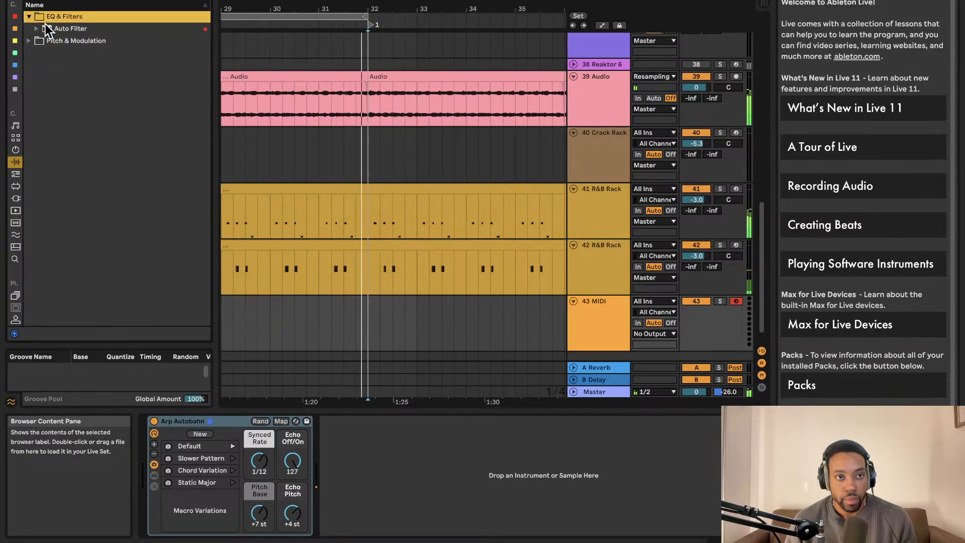
{"action": "left_click", "coordinate": [46, 28]}
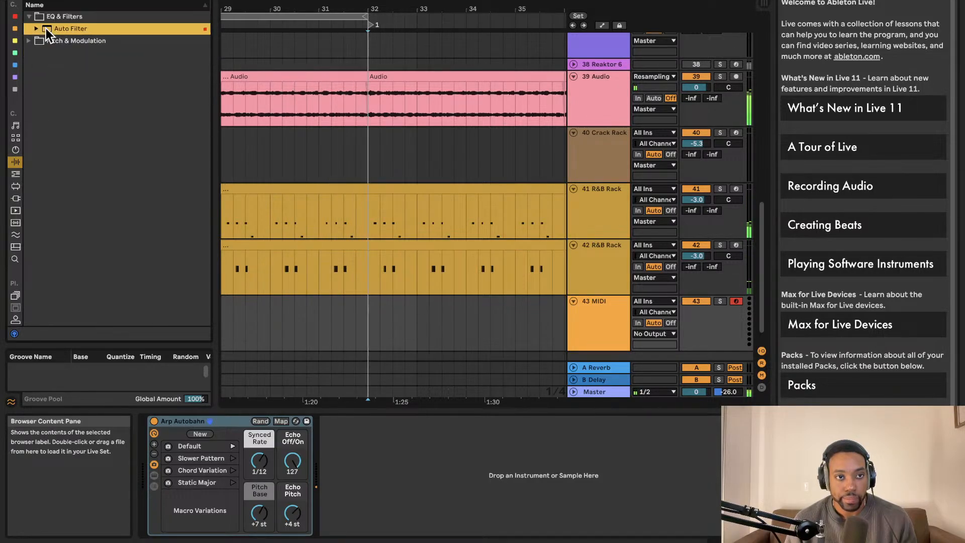
{"action": "left_click", "coordinate": [600, 264]}
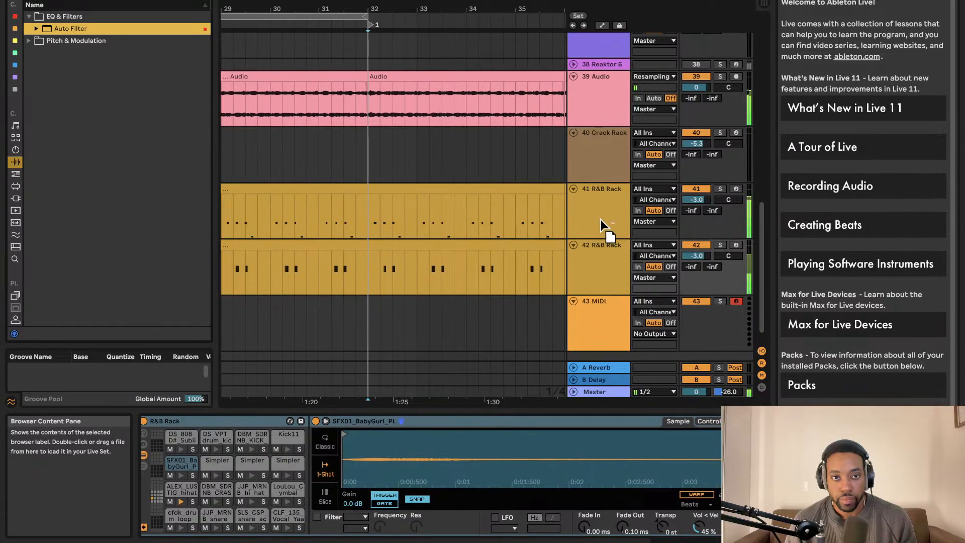
{"action": "left_click", "coordinate": [599, 190]}
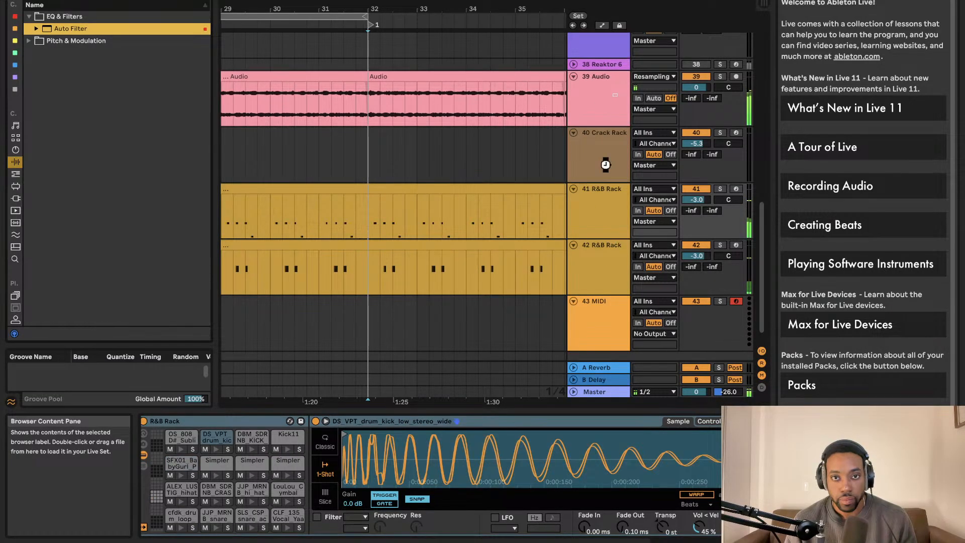
{"action": "left_click_drag", "start_coordinate": [606, 165], "coordinate": [606, 165]}
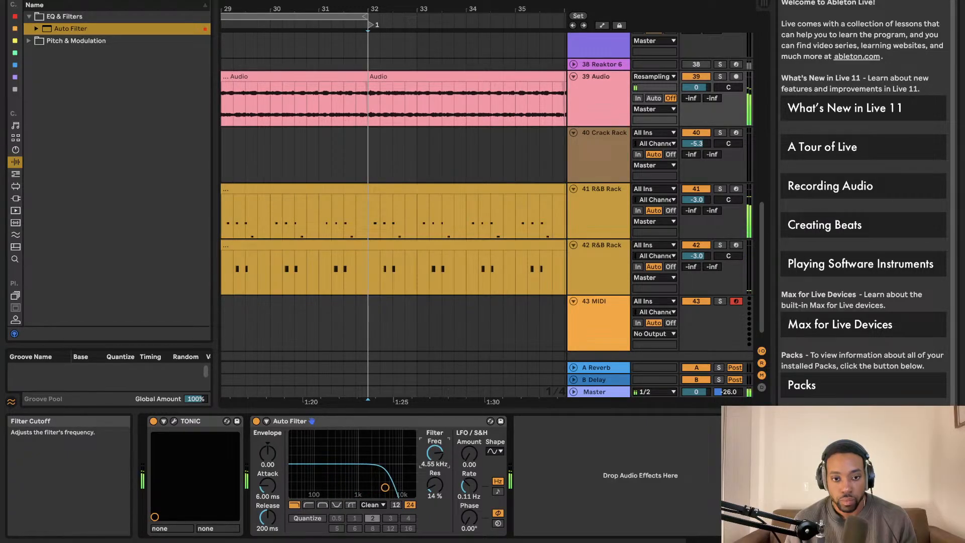
{"action": "scroll", "coordinate": [640, 82], "scroll_direction": "down", "scroll_amount": 1}
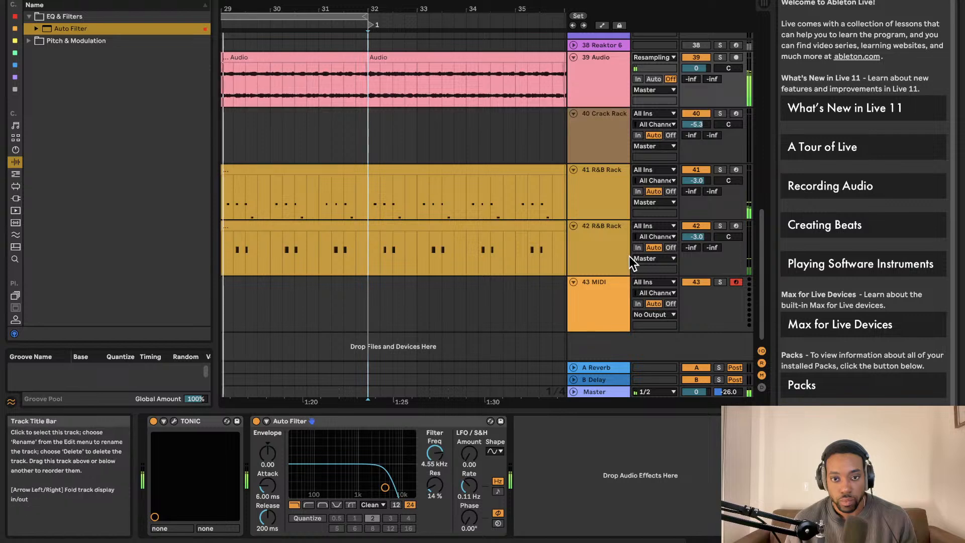
Mute R&B Rack tracks 41 and 42, keeping audio track 39 active.
{"action": "left_click", "coordinate": [16, 198]}
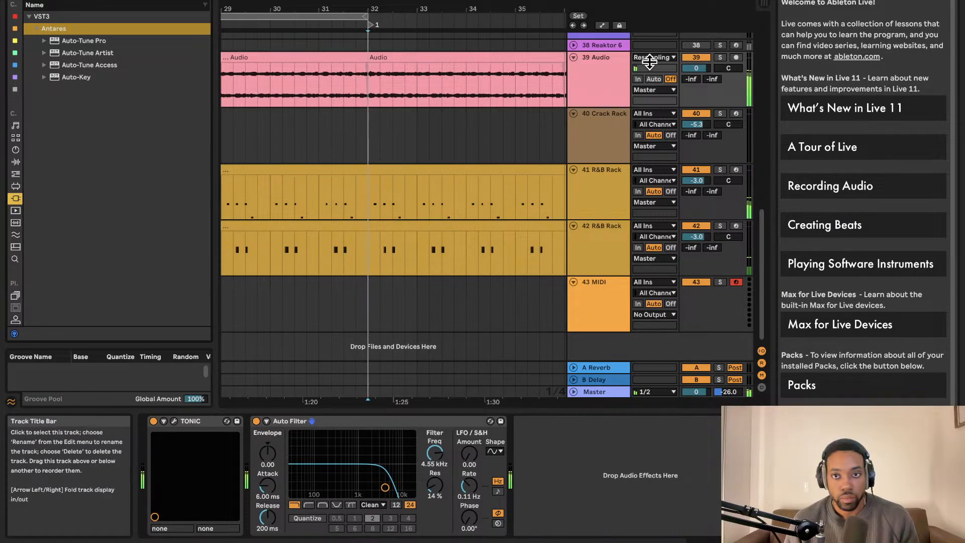
{"action": "left_click", "coordinate": [691, 58]}
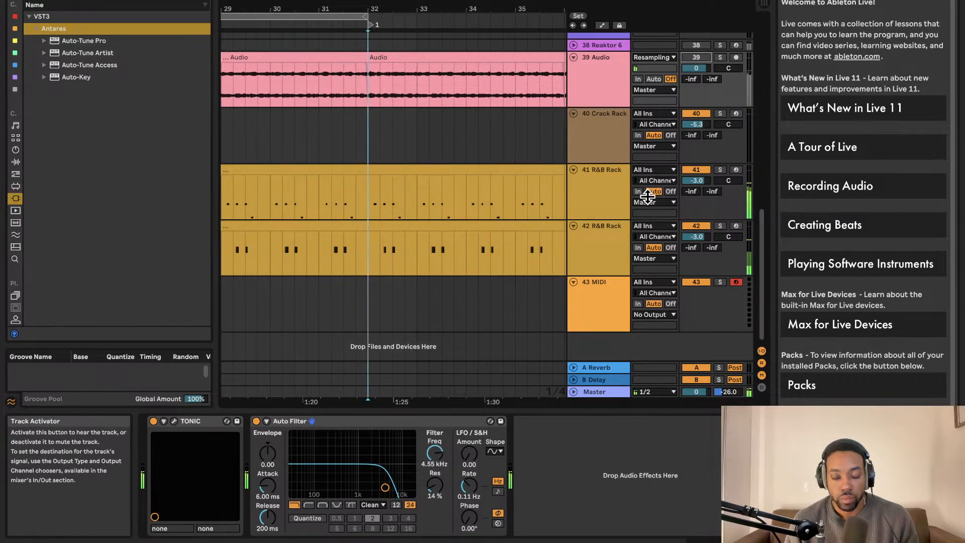
{"action": "left_click", "coordinate": [696, 58]}
{"action": "left_click", "coordinate": [696, 226]}
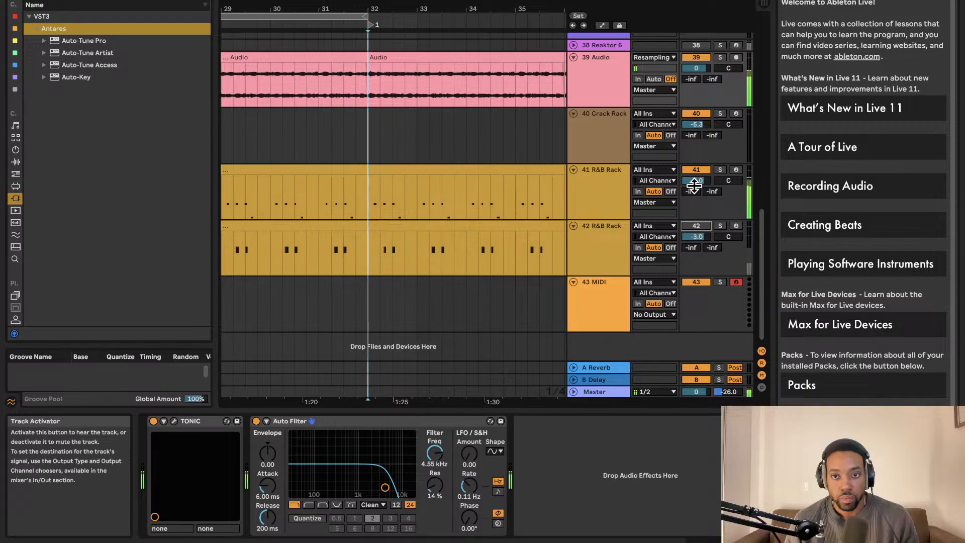
Clear the browser search, find FabFilter Twin 3 among the VST3 plug-ins and load it onto a new MIDI track.
{"action": "left_click", "coordinate": [15, 162]}
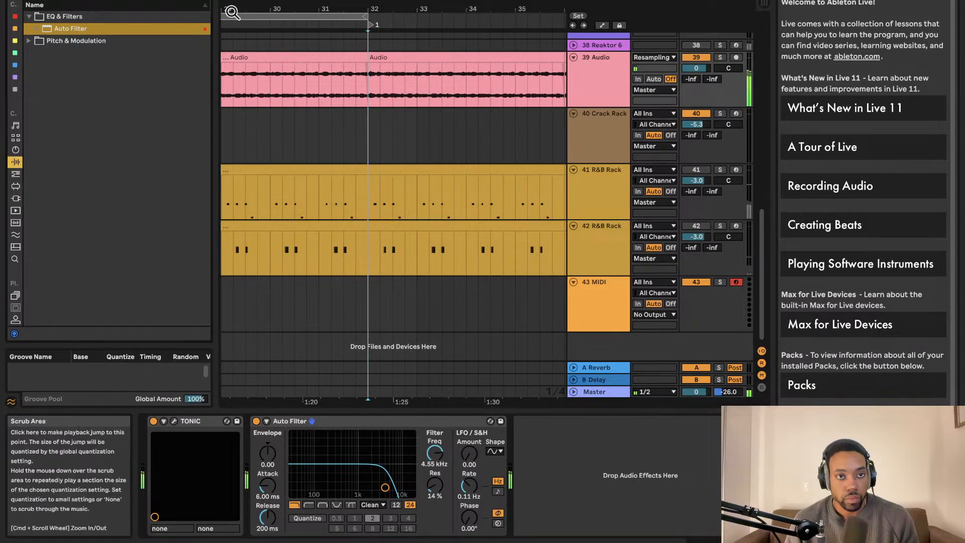
{"action": "left_click", "coordinate": [203, 1]}
{"action": "left_click", "coordinate": [16, 198]}
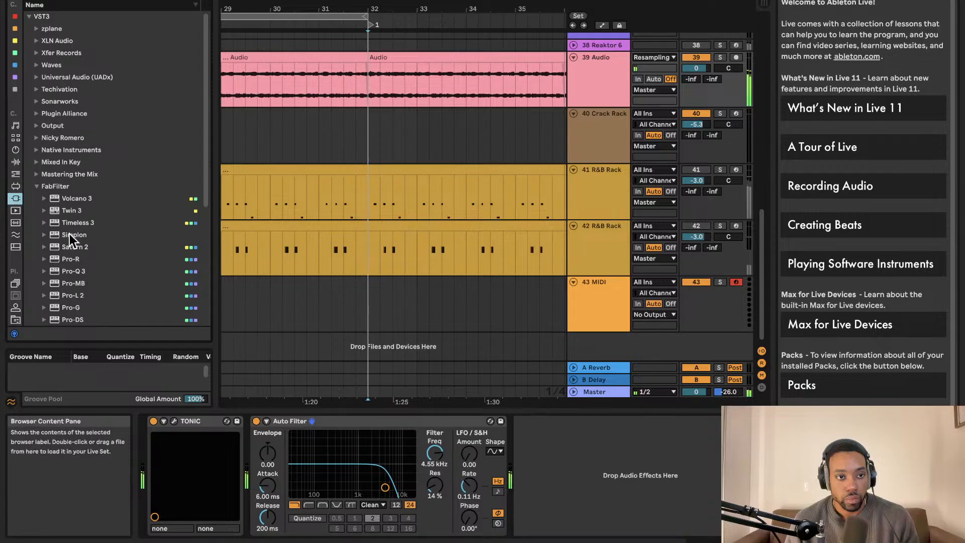
{"action": "scroll", "coordinate": [80, 226], "scroll_direction": "down", "scroll_amount": 2}
{"action": "left_click_drag", "start_coordinate": [74, 179], "coordinate": [76, 177]}
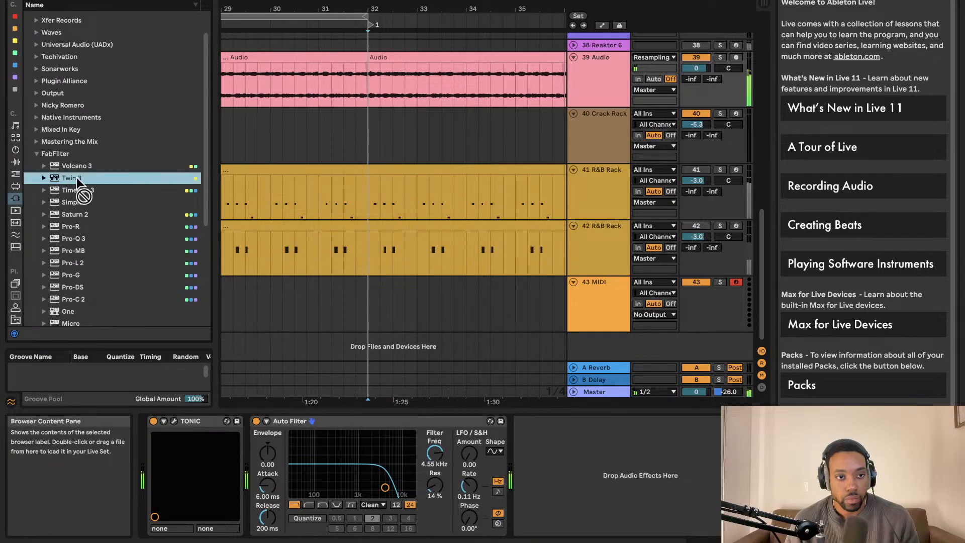
{"action": "left_click_drag", "start_coordinate": [632, 354], "coordinate": [572, 338]}
{"action": "left_click", "coordinate": [174, 420]}
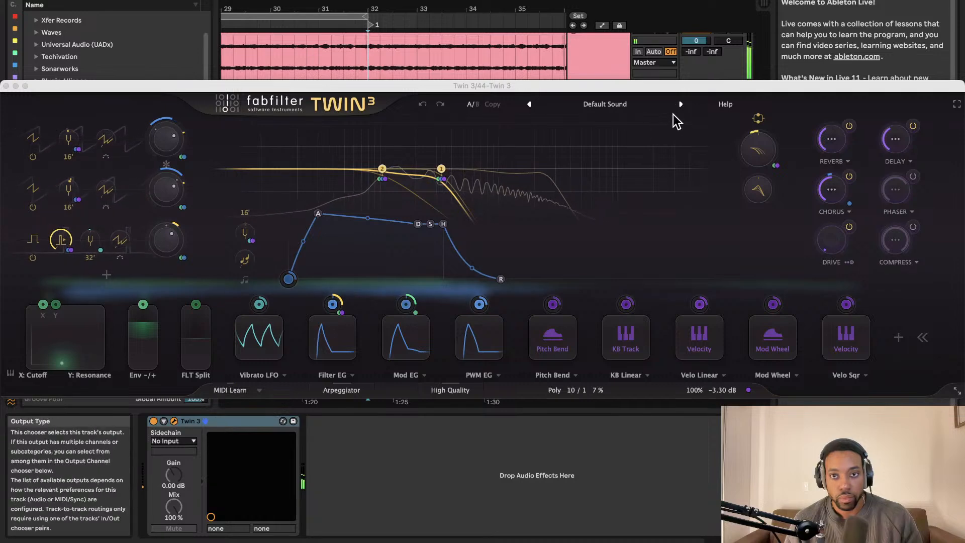
Move the Twin 3 window lower, try the arp presets Abigail and Barracuda, and load the pad preset Dimensions.
{"action": "left_click_drag", "start_coordinate": [673, 89], "coordinate": [632, 164]}
{"action": "left_click", "coordinate": [660, 373]}
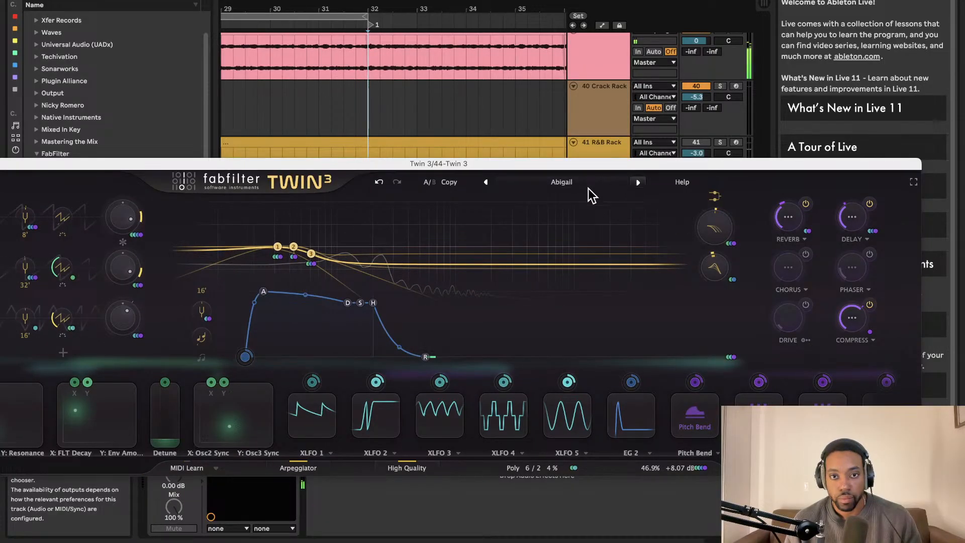
{"action": "left_click", "coordinate": [637, 181]}
{"action": "left_click", "coordinate": [573, 184]}
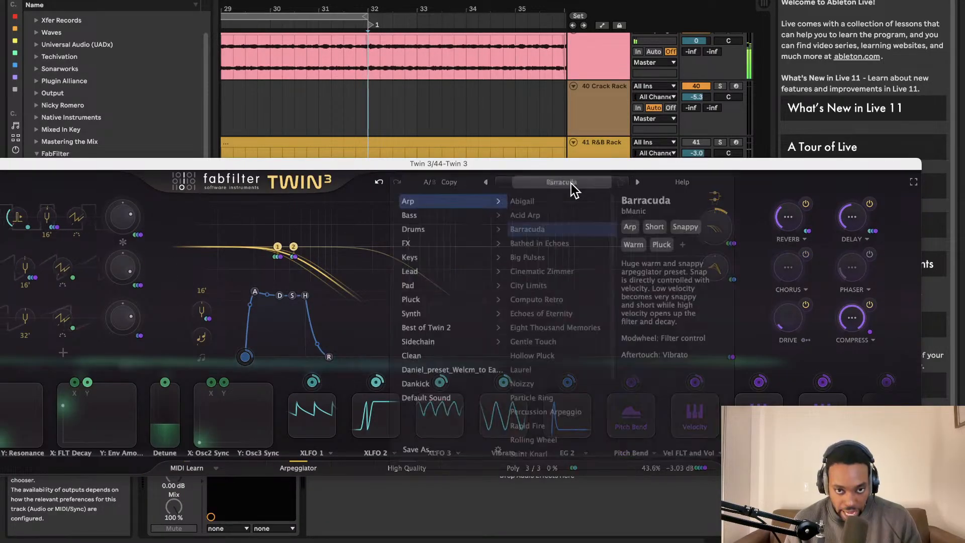
{"action": "mouse_move", "coordinate": [425, 285]}
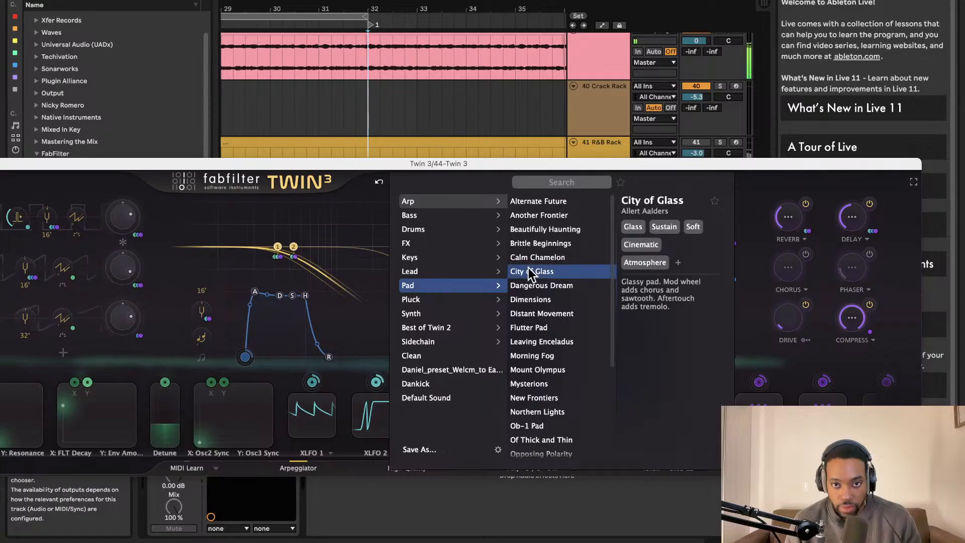
{"action": "left_click", "coordinate": [536, 303]}
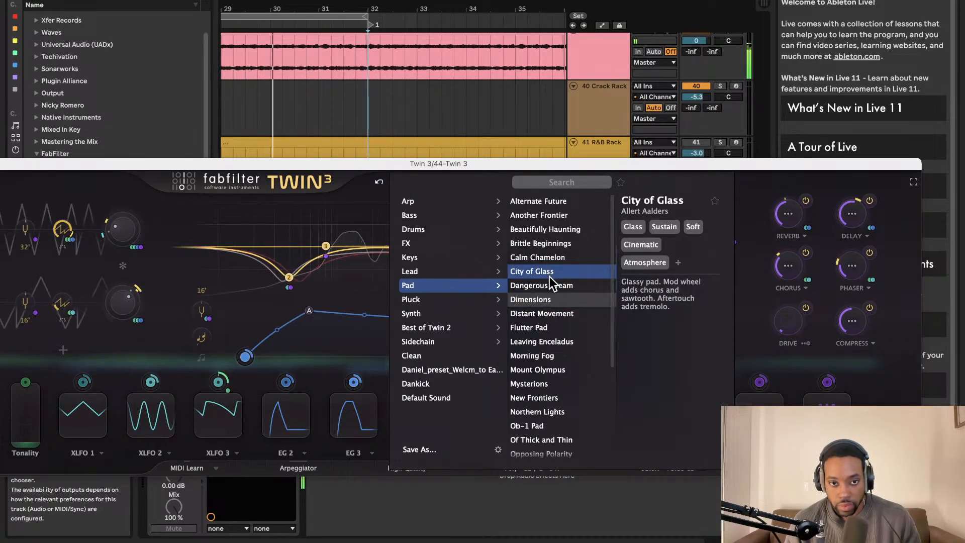
Audition presets in Twin 3's Pad category, load Morning Fog, and close the plugin window.
{"action": "left_click", "coordinate": [550, 246]}
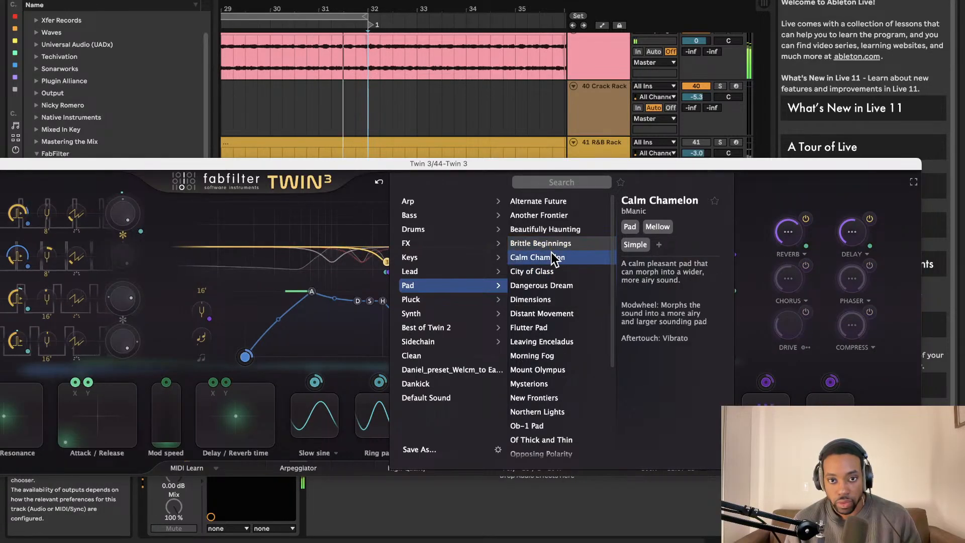
{"action": "double_click", "coordinate": [544, 357]}
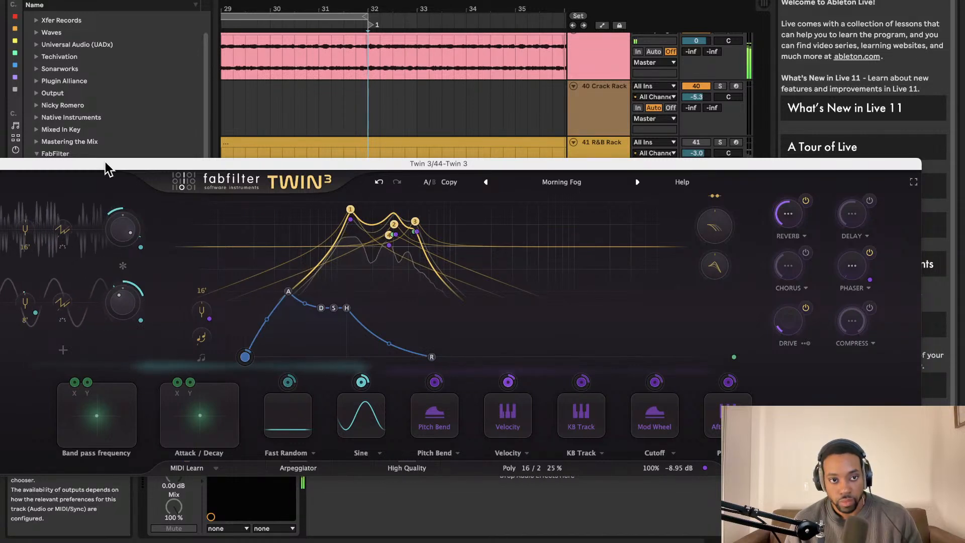
{"action": "left_click_drag", "start_coordinate": [106, 163], "coordinate": [417, 166]}
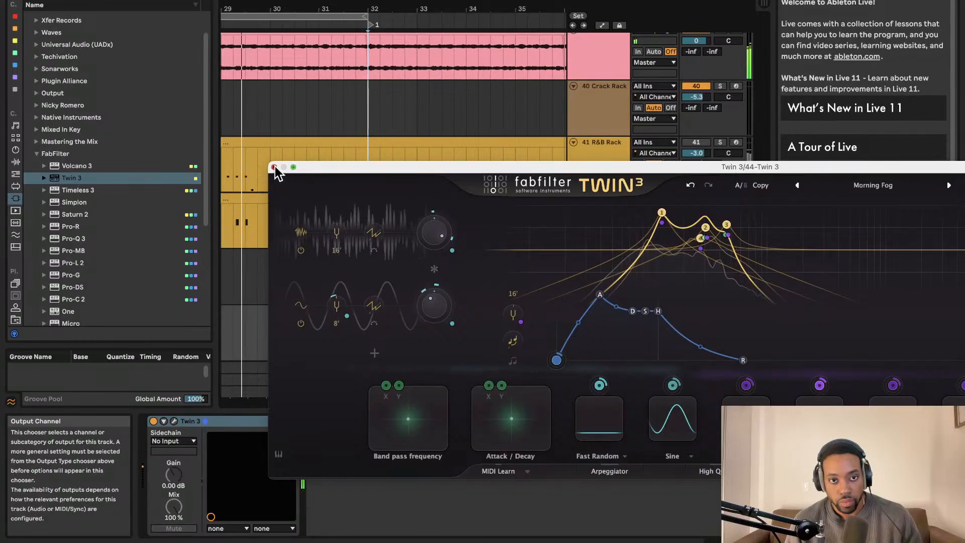
{"action": "left_click", "coordinate": [273, 167]}
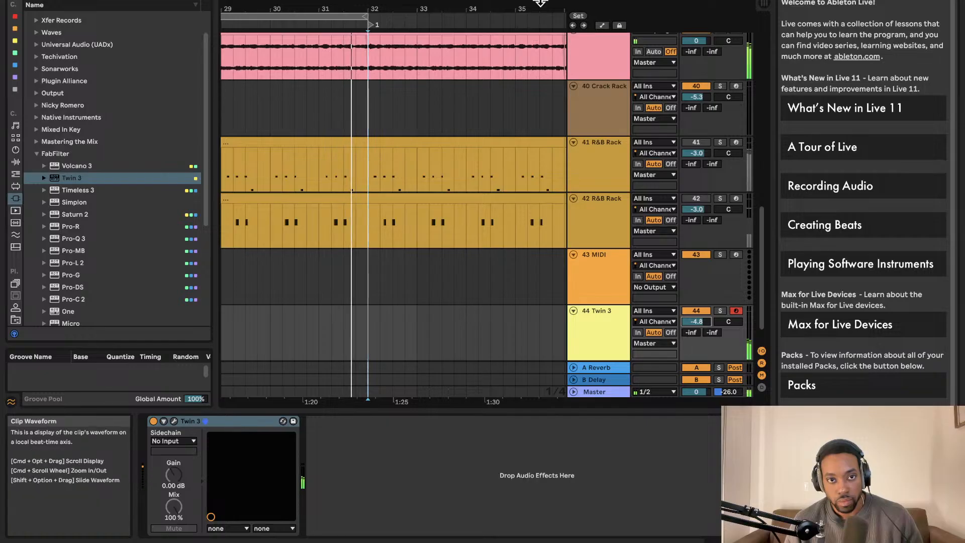
Capture the performance just played as a MIDI clip on the 44 Twin 3 track, spanning bars 24 to 32.
{"action": "scroll", "coordinate": [445, 90], "scroll_direction": "left", "scroll_amount": 10}
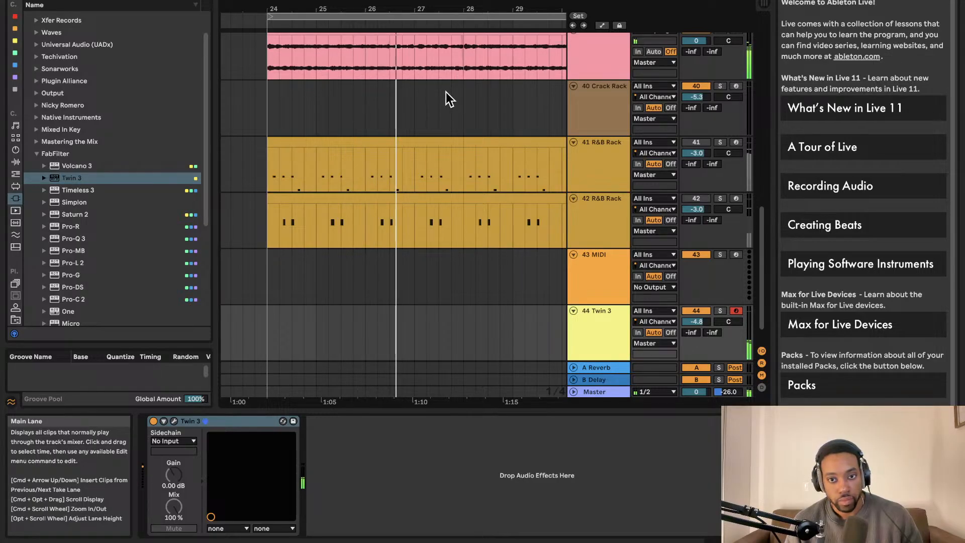
{"action": "scroll", "coordinate": [445, 92], "scroll_direction": "right", "scroll_amount": 4}
{"action": "scroll", "coordinate": [460, 98], "scroll_direction": "right", "scroll_amount": 2}
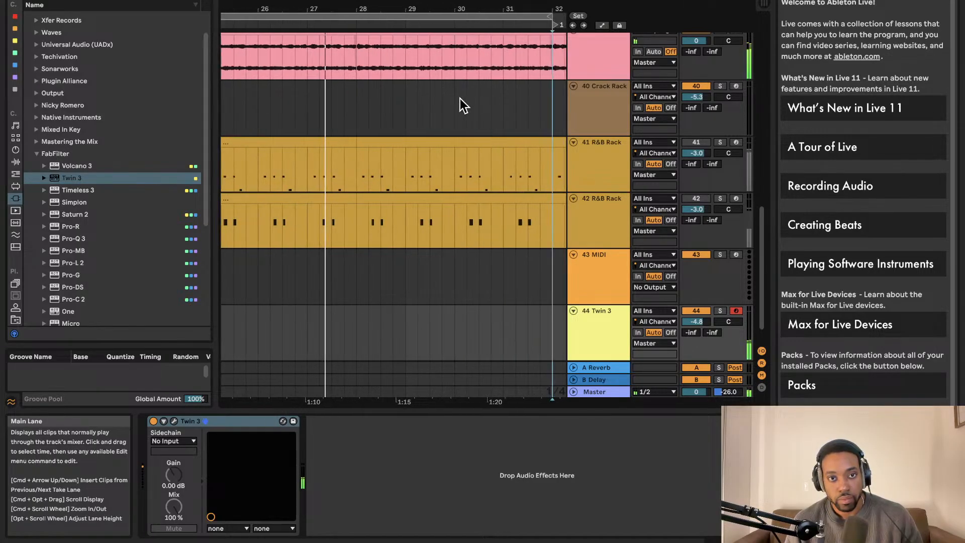
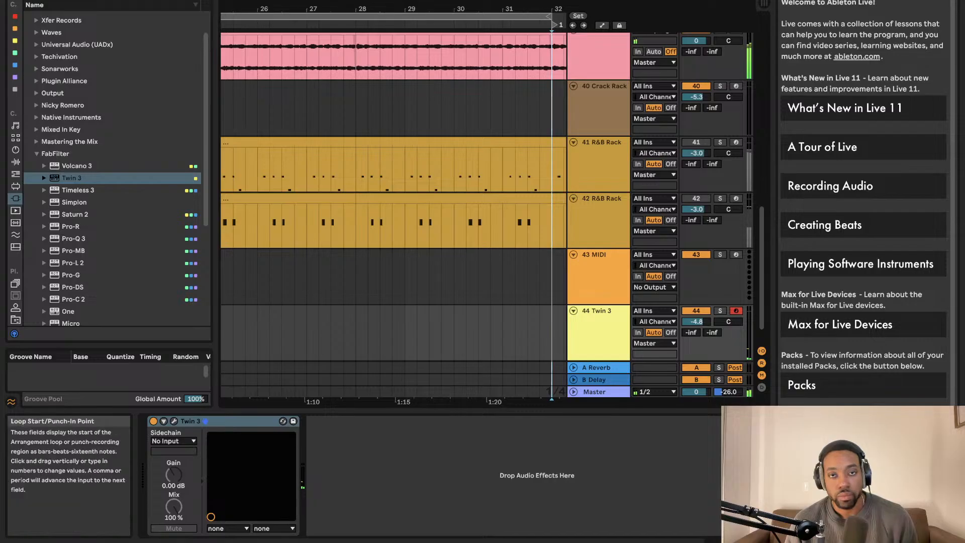
{"action": "key", "text": "super+shift+c"}
{"action": "scroll", "coordinate": [459, 238], "scroll_direction": "left", "scroll_amount": 4}
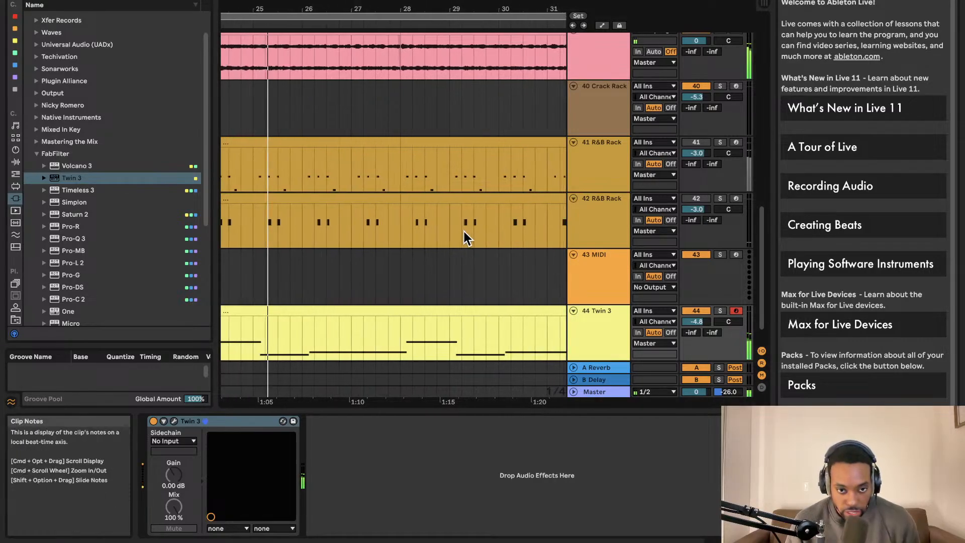
{"action": "scroll", "coordinate": [457, 236], "scroll_direction": "right", "scroll_amount": 6}
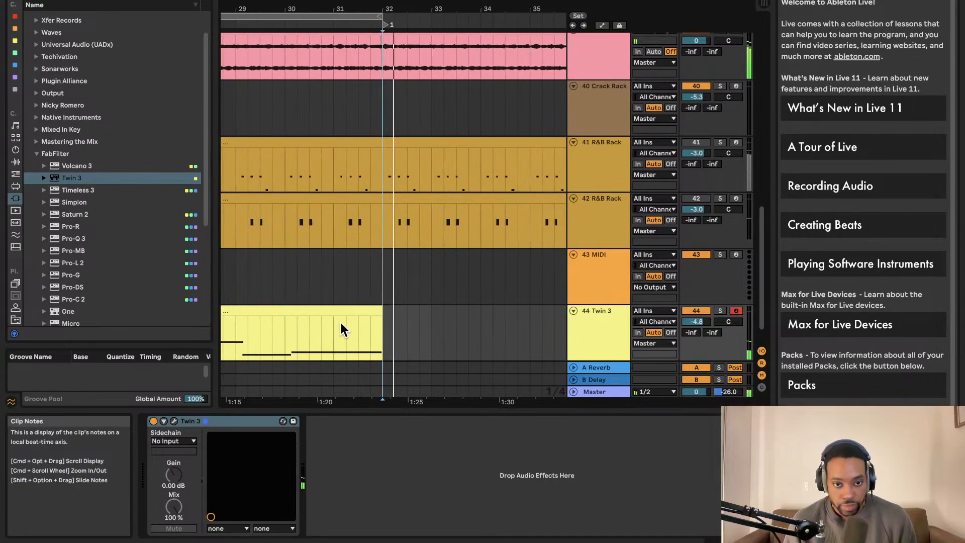
Restart playback and open the captured 44 Twin 3 clip in the note editor.
{"action": "scroll", "coordinate": [358, 314], "scroll_direction": "left", "scroll_amount": 5}
{"action": "key", "text": "space"}
{"action": "left_click", "coordinate": [285, 306]}
{"action": "key", "text": "space"}
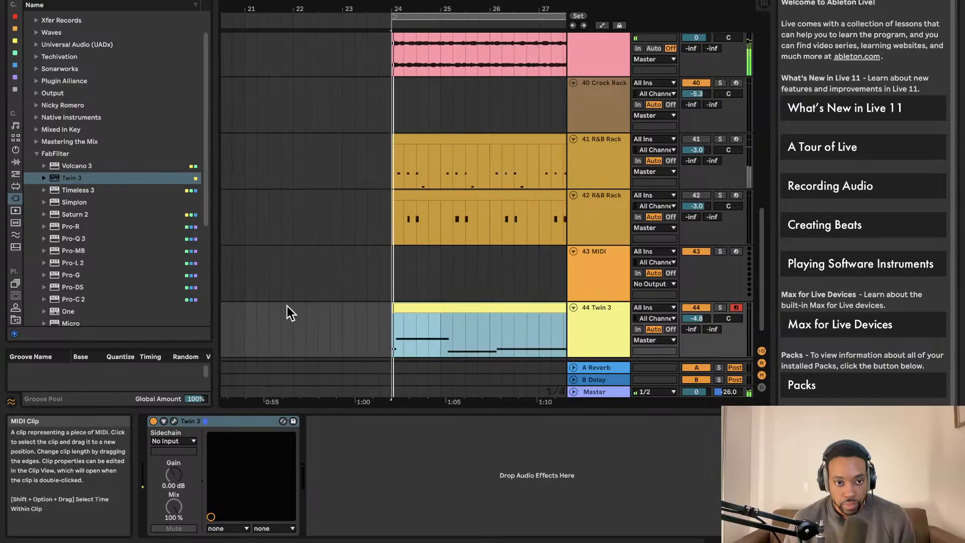
{"action": "double_click", "coordinate": [402, 301]}
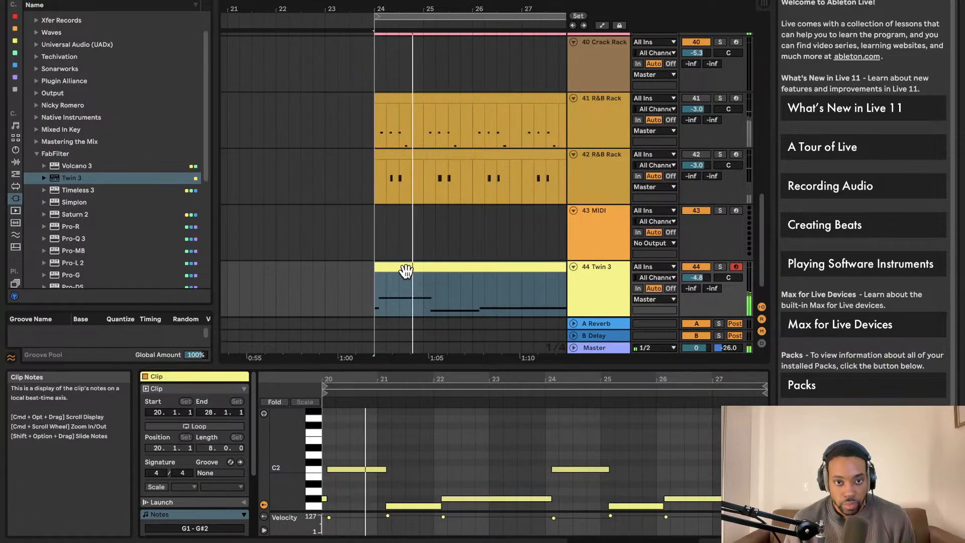
Move the arrangement loop to bars 32 to 40, directly after the Twin 3 clip.
{"action": "scroll", "coordinate": [402, 273], "scroll_direction": "right", "scroll_amount": 5}
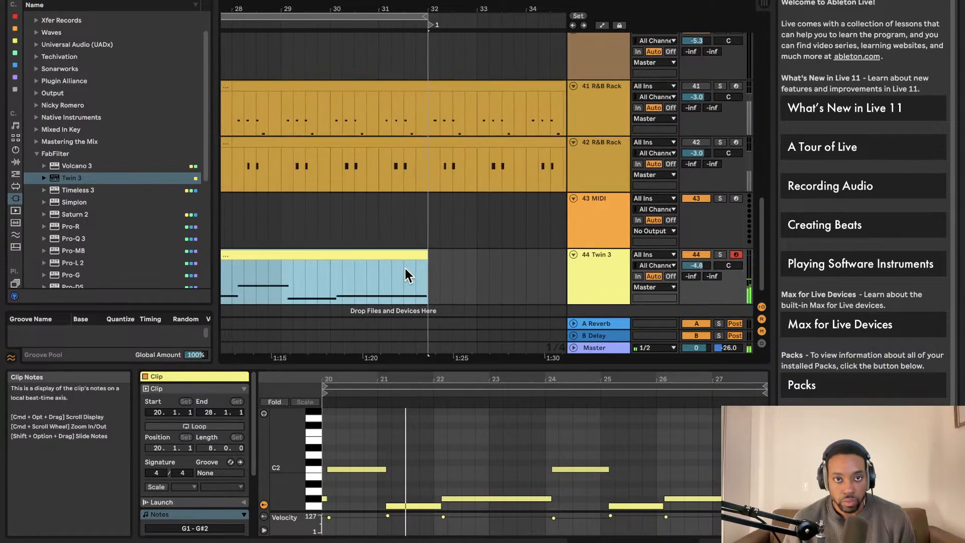
{"action": "scroll", "coordinate": [401, 270], "scroll_direction": "up", "scroll_amount": 2}
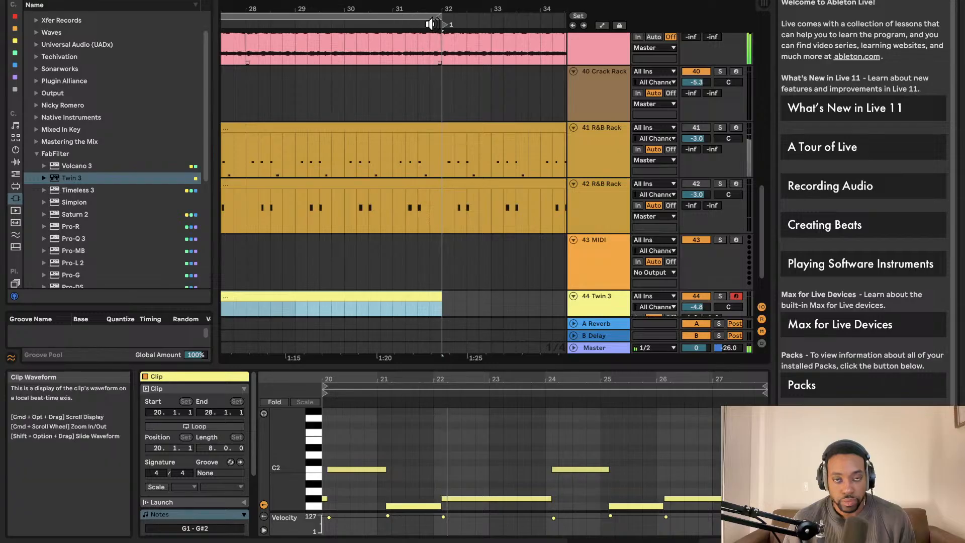
{"action": "left_click_drag", "start_coordinate": [391, 15], "coordinate": [567, 40]}
{"action": "scroll", "coordinate": [468, 41], "scroll_direction": "left", "scroll_amount": 4}
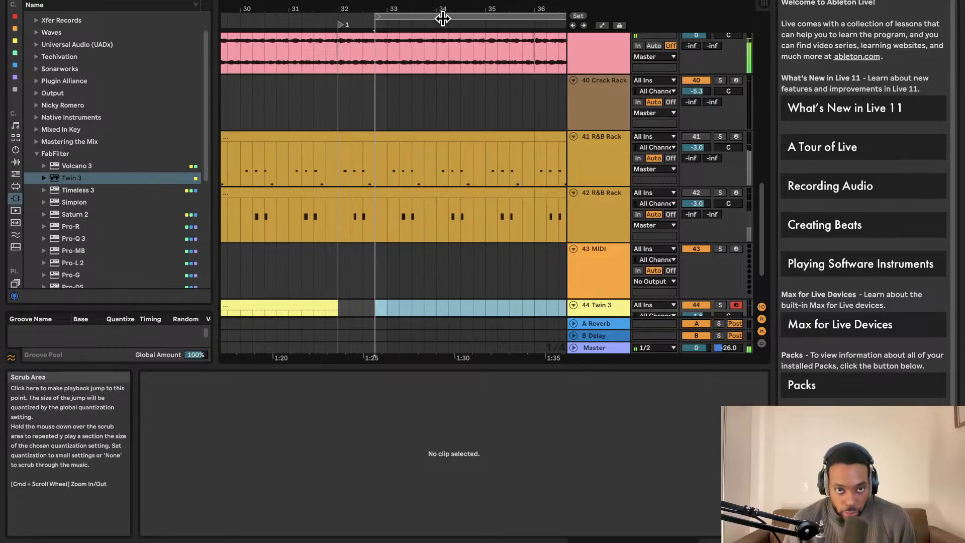
{"action": "left_click_drag", "start_coordinate": [444, 18], "coordinate": [412, 19]}
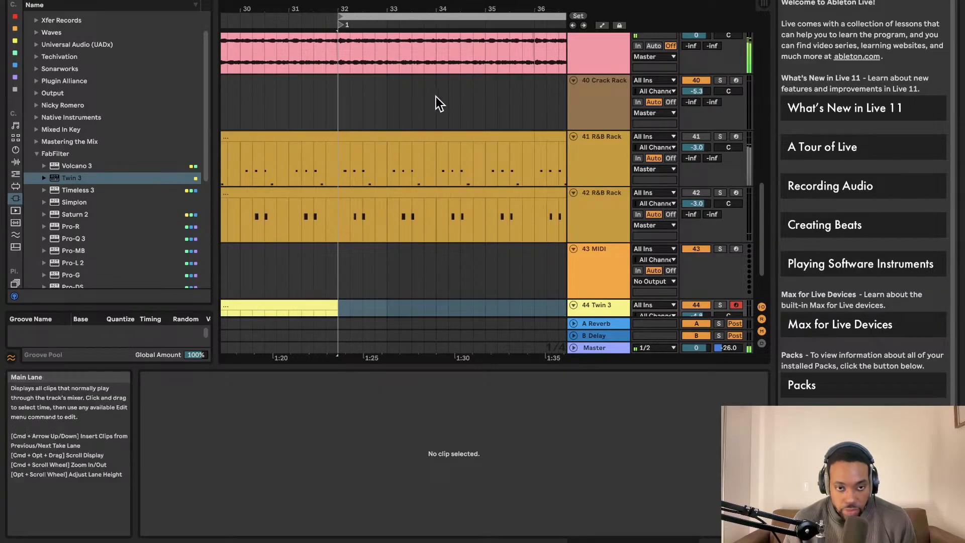
Activate the muted 42 R&B Rack track to hear it with the Twin 3 part.
{"action": "scroll", "coordinate": [436, 97], "scroll_direction": "left", "scroll_amount": 5}
{"action": "scroll", "coordinate": [432, 108], "scroll_direction": "up", "scroll_amount": 3}
{"action": "scroll", "coordinate": [428, 120], "scroll_direction": "down", "scroll_amount": 3}
{"action": "scroll", "coordinate": [427, 119], "scroll_direction": "down", "scroll_amount": 5}
{"action": "scroll", "coordinate": [418, 120], "scroll_direction": "right", "scroll_amount": 2}
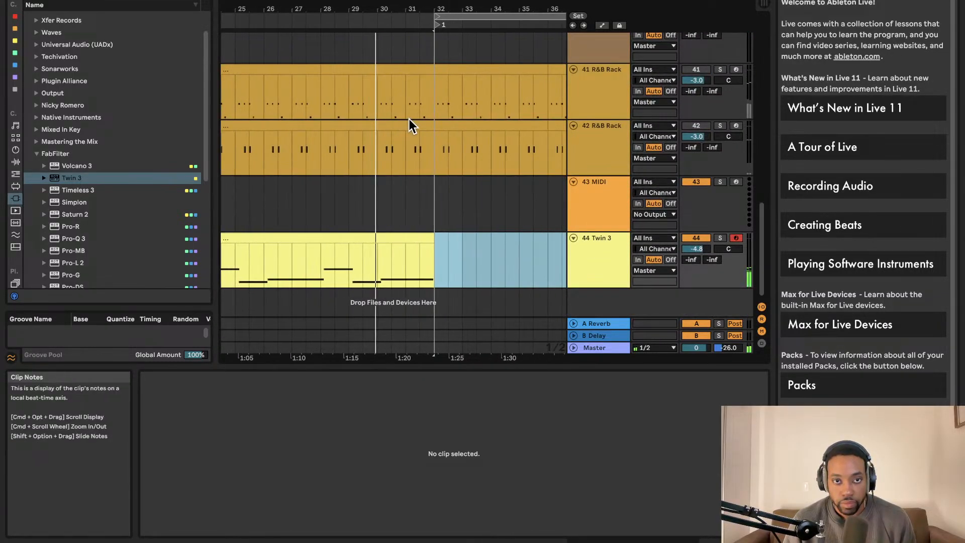
{"action": "scroll", "coordinate": [409, 119], "scroll_direction": "right", "scroll_amount": 3}
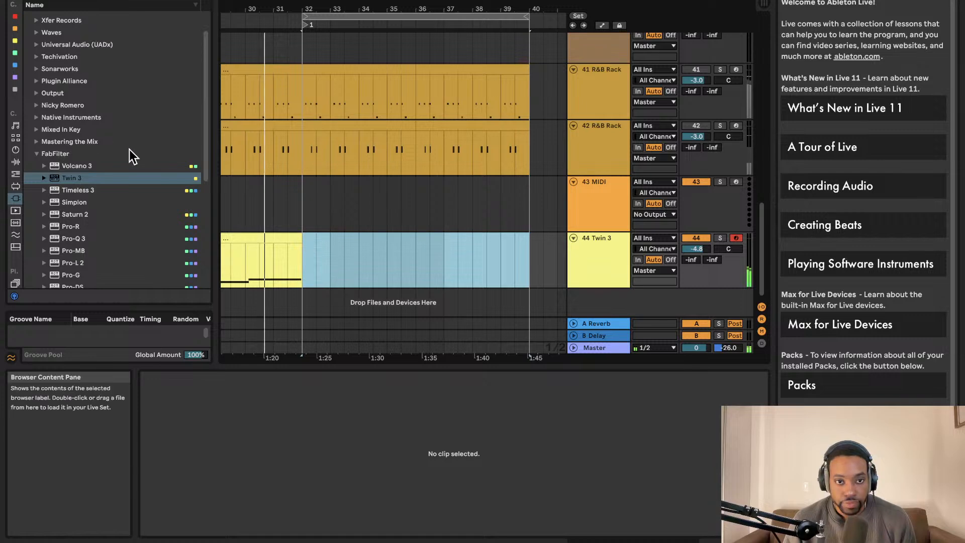
{"action": "scroll", "coordinate": [259, 254], "scroll_direction": "right", "scroll_amount": 2}
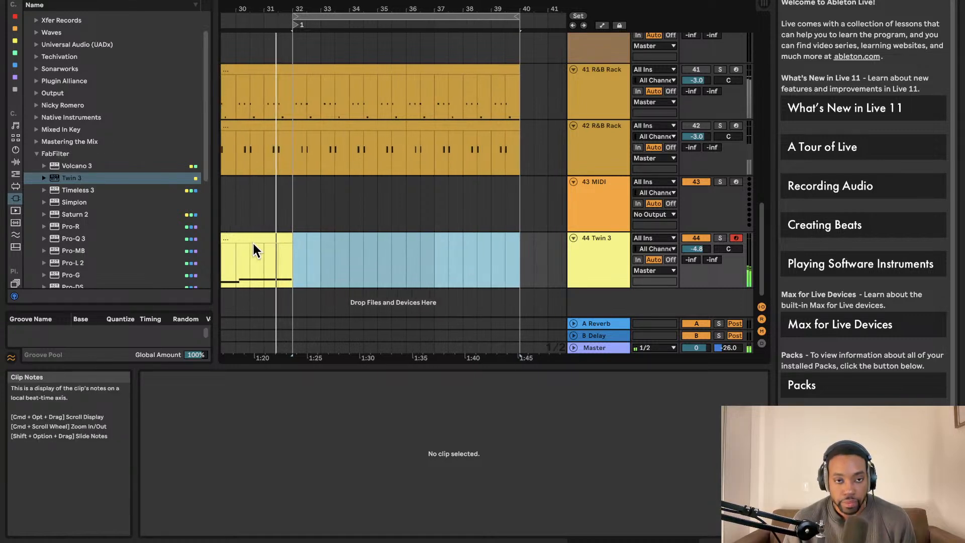
{"action": "left_click", "coordinate": [696, 125]}
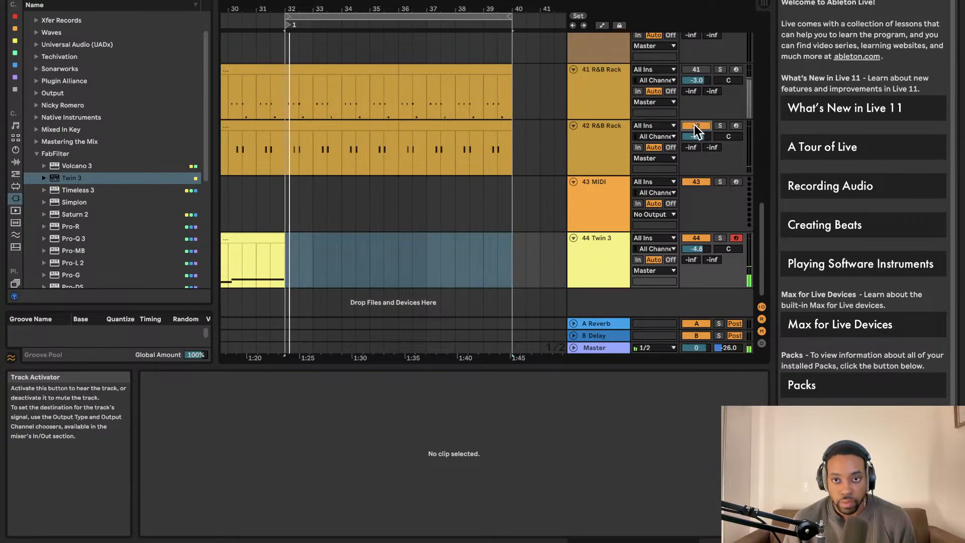
{"action": "scroll", "coordinate": [674, 129], "scroll_direction": "up", "scroll_amount": 1}
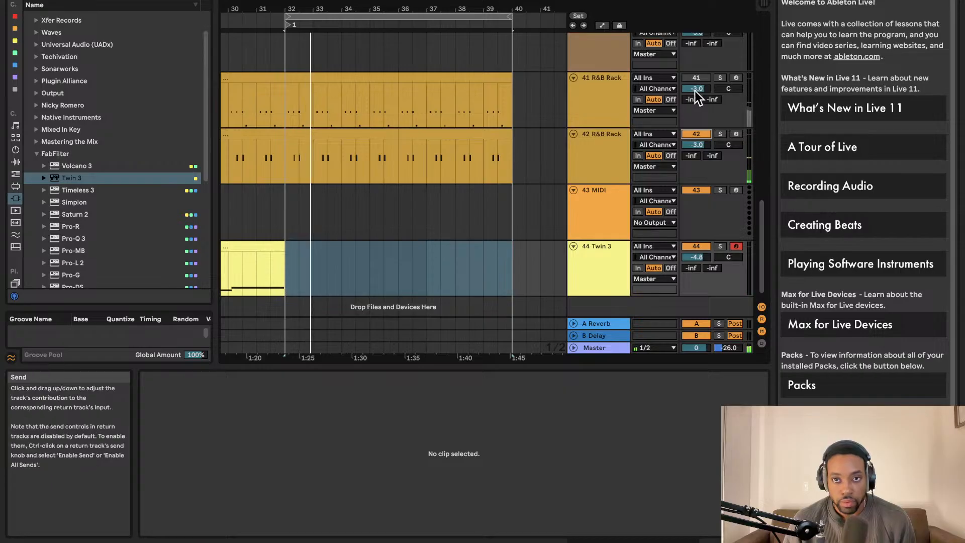
Play the arrangement from bar 24 with the 41 R&B Rack track activated and 42 R&B Rack muted.
{"action": "scroll", "coordinate": [562, 122], "scroll_direction": "left", "scroll_amount": 6}
{"action": "scroll", "coordinate": [424, 189], "scroll_direction": "up", "scroll_amount": 1}
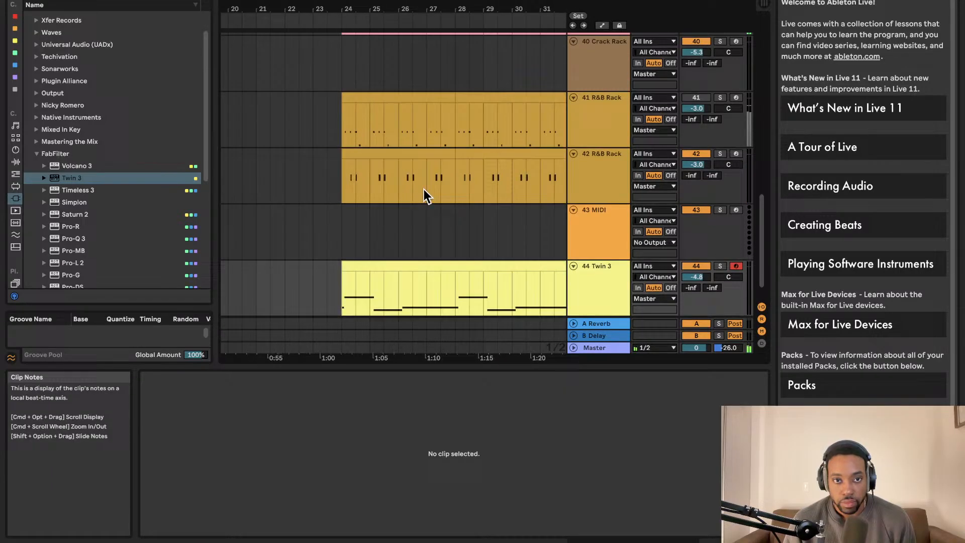
{"action": "left_click", "coordinate": [356, 236]}
{"action": "key", "text": "space"}
{"action": "key", "text": "space"}
{"action": "key", "text": "space"}
{"action": "scroll", "coordinate": [427, 199], "scroll_direction": "left", "scroll_amount": 1}
{"action": "scroll", "coordinate": [462, 176], "scroll_direction": "right", "scroll_amount": 2}
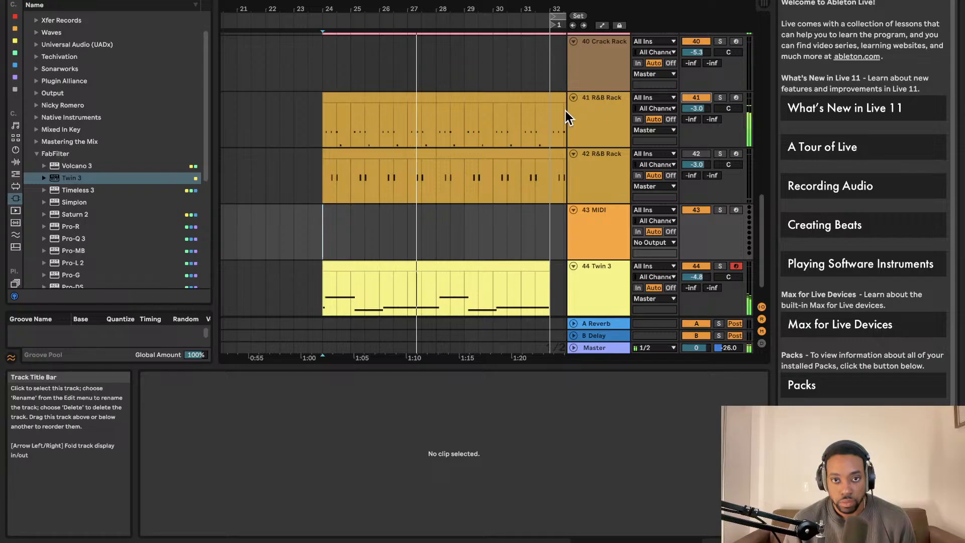
{"action": "scroll", "coordinate": [406, 66], "scroll_direction": "right", "scroll_amount": 3}
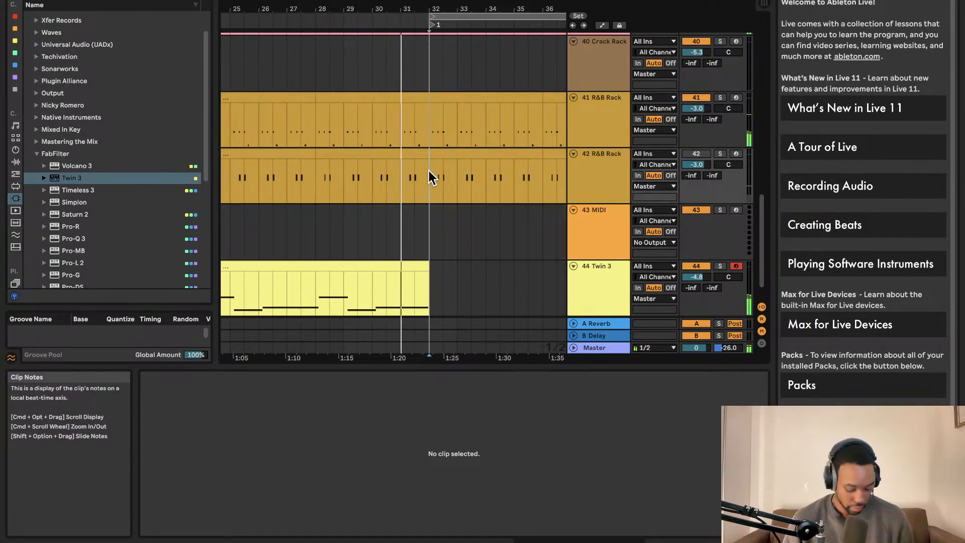
Deactivate the two 42 R&B Rack clips between bars 24 and 32, and unmute the track.
{"action": "left_click", "coordinate": [410, 156]}
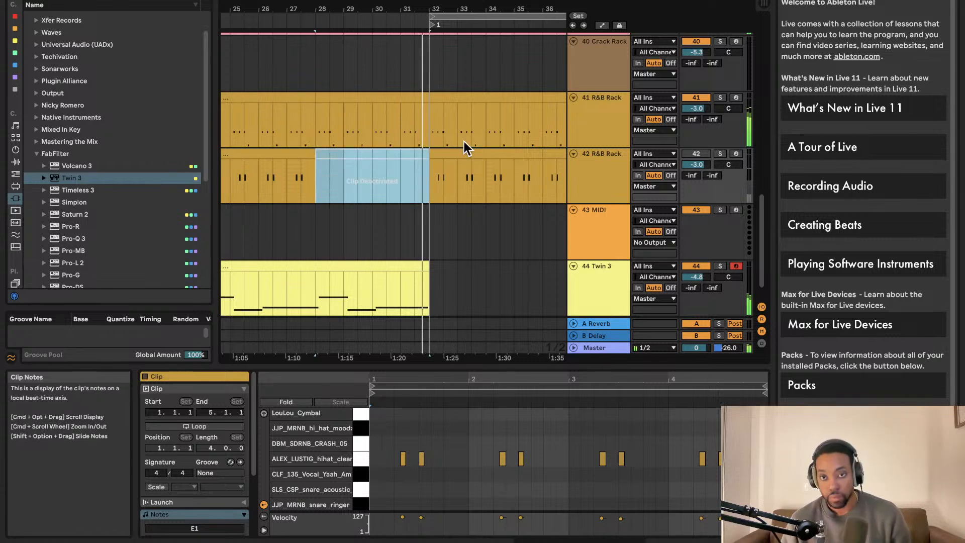
{"action": "key", "text": "0"}
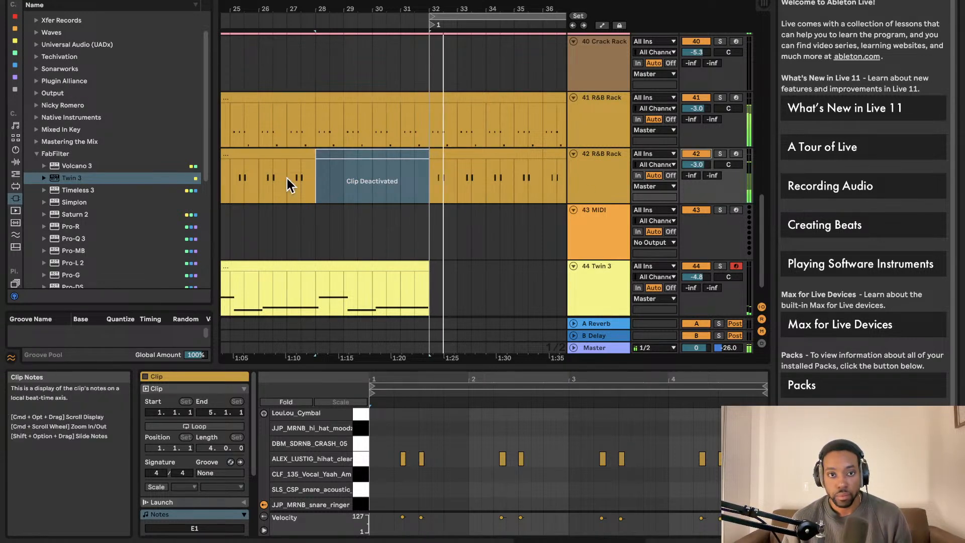
{"action": "left_click", "coordinate": [255, 152]}
{"action": "key", "text": "0"}
{"action": "scroll", "coordinate": [299, 158], "scroll_direction": "right", "scroll_amount": 3}
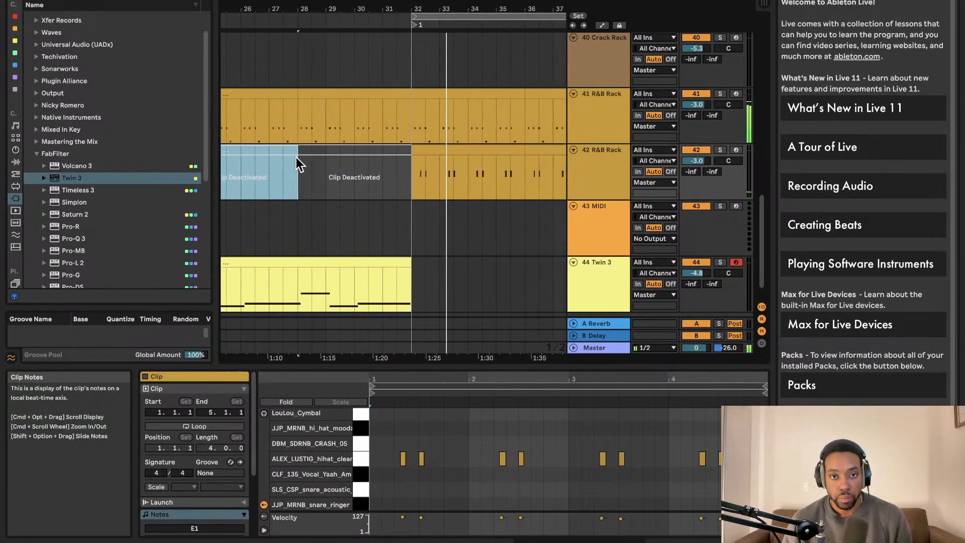
Browse the audio effects library's Utilities racks down to Mixing & Mastering, and check the Max for Live devices.
{"action": "left_click", "coordinate": [76, 1]}
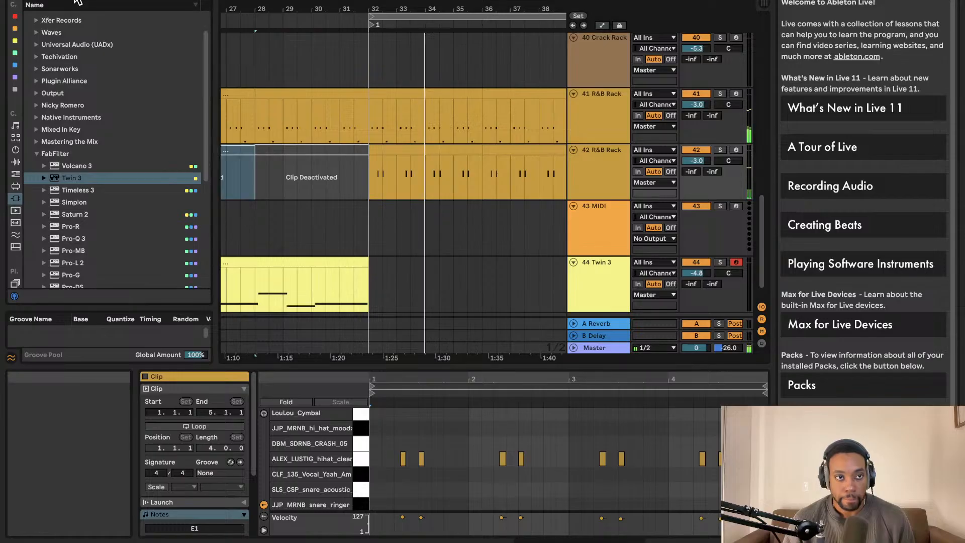
{"action": "type", "text": "s"}
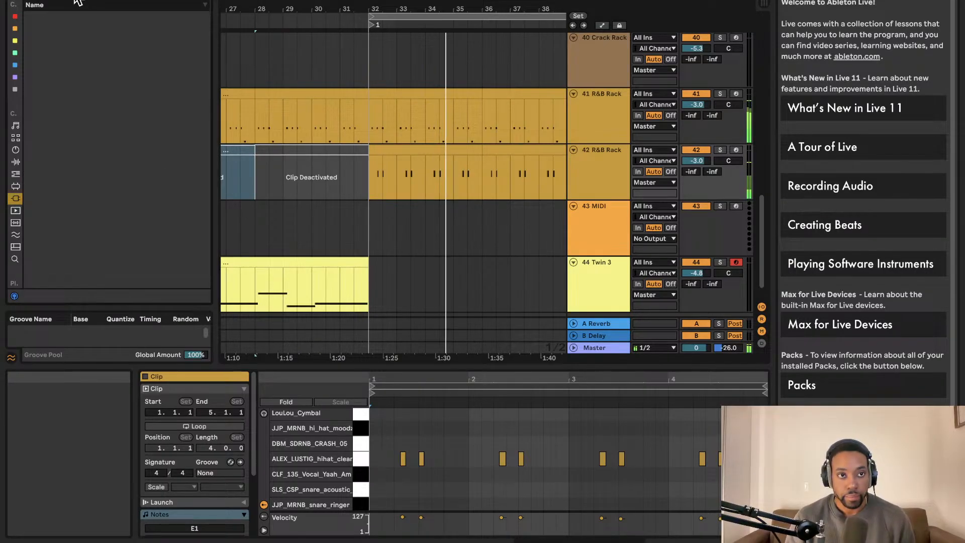
{"action": "left_click", "coordinate": [15, 162]}
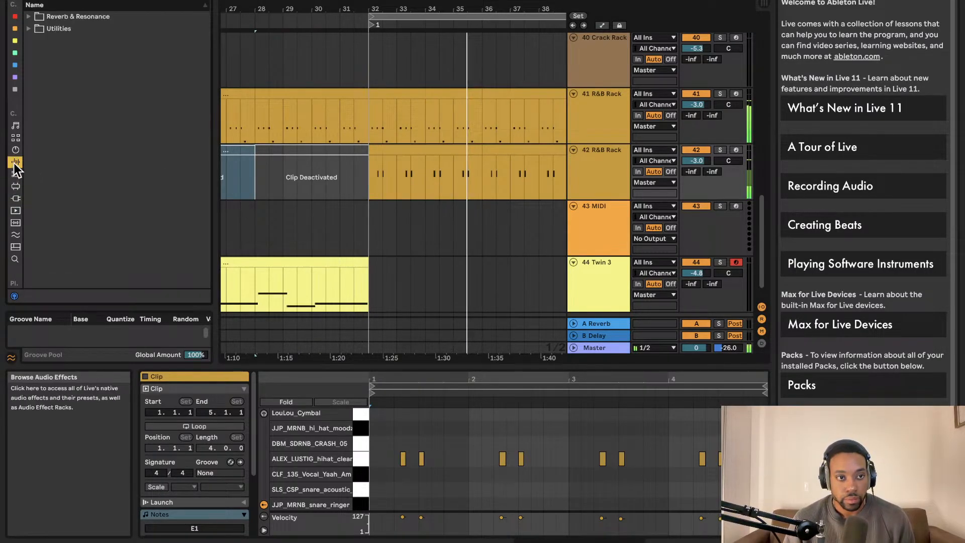
{"action": "left_click", "coordinate": [30, 28]}
{"action": "left_click", "coordinate": [37, 40]}
{"action": "left_click", "coordinate": [45, 53]}
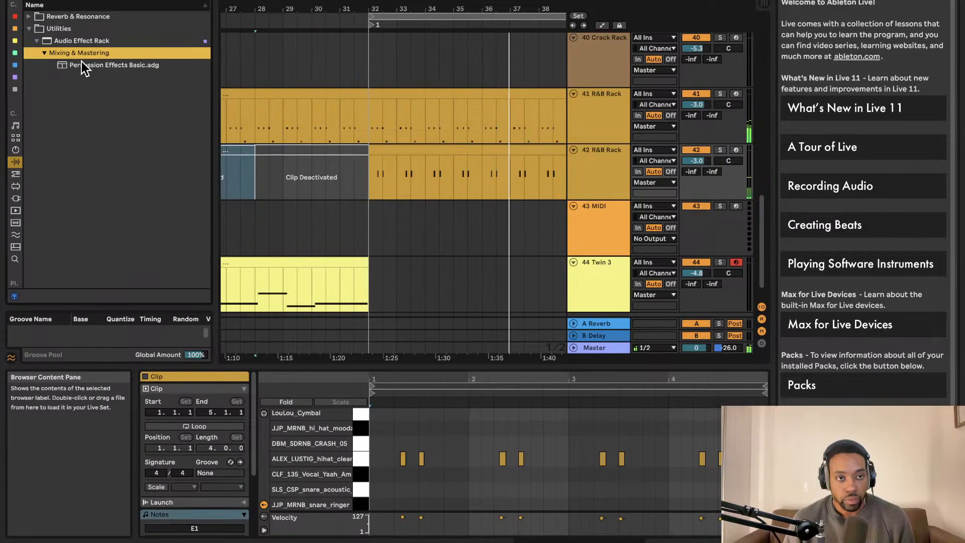
{"action": "left_click", "coordinate": [15, 186]}
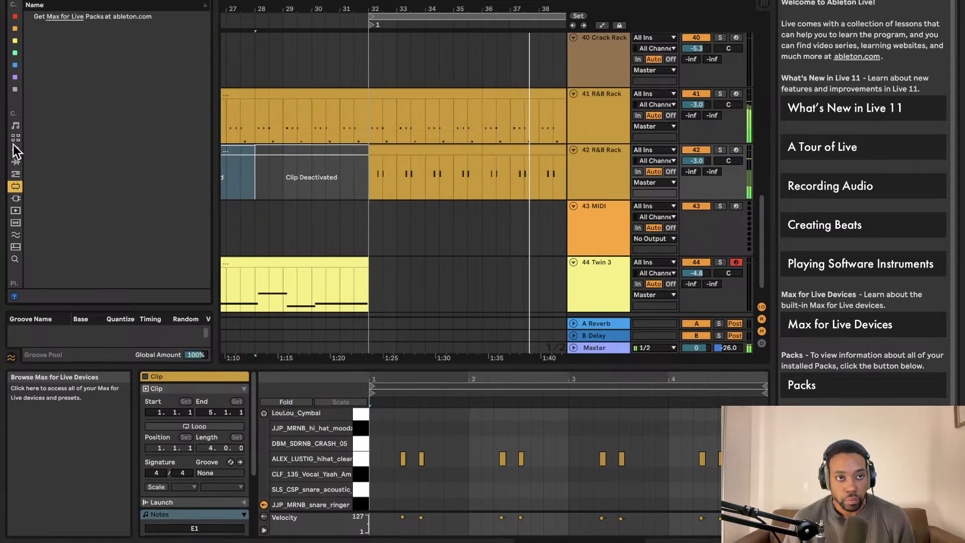
Open the percussion sample folder and audition the baba blue tom, tom classic club and percussion block samples.
{"action": "scroll", "coordinate": [16, 189], "scroll_direction": "down", "scroll_amount": 5}
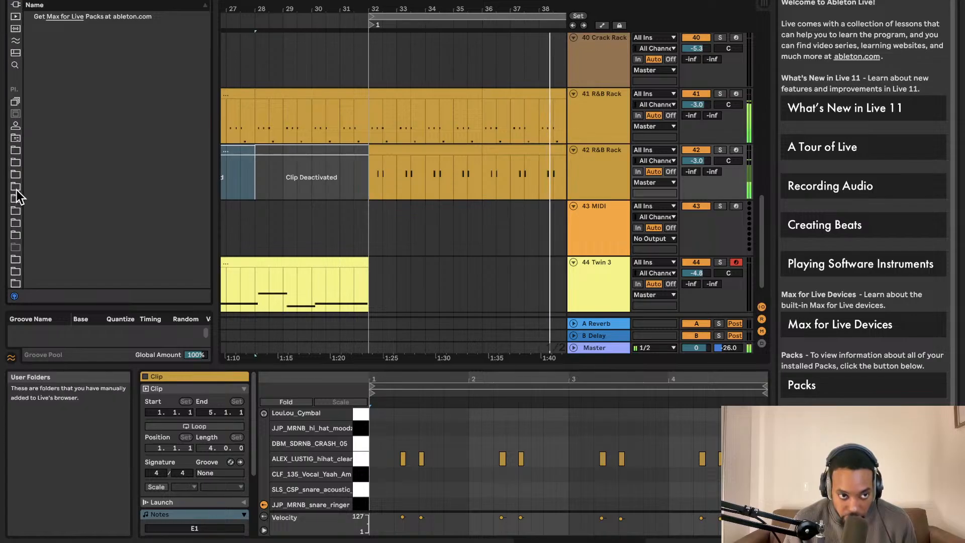
{"action": "left_click", "coordinate": [16, 186]}
{"action": "left_click", "coordinate": [56, 42]}
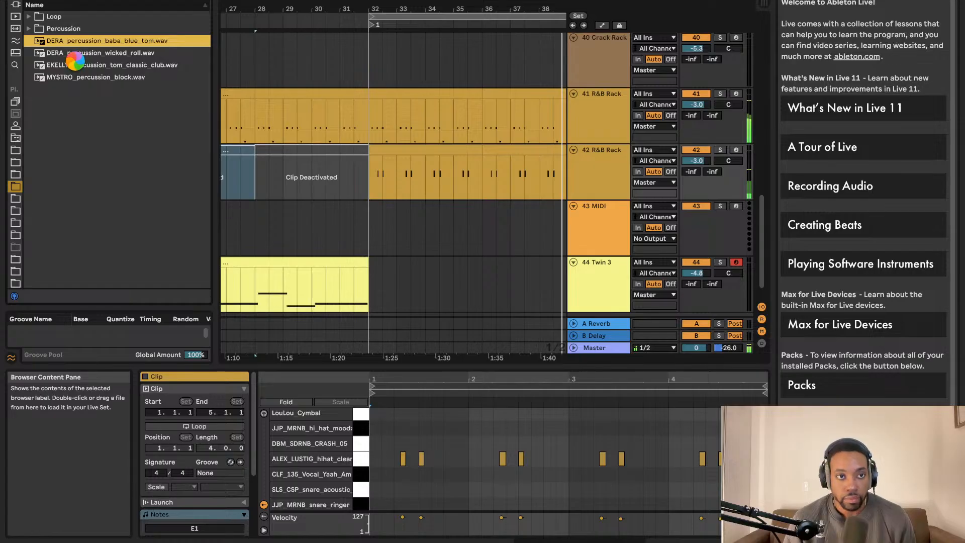
{"action": "left_click", "coordinate": [125, 65]}
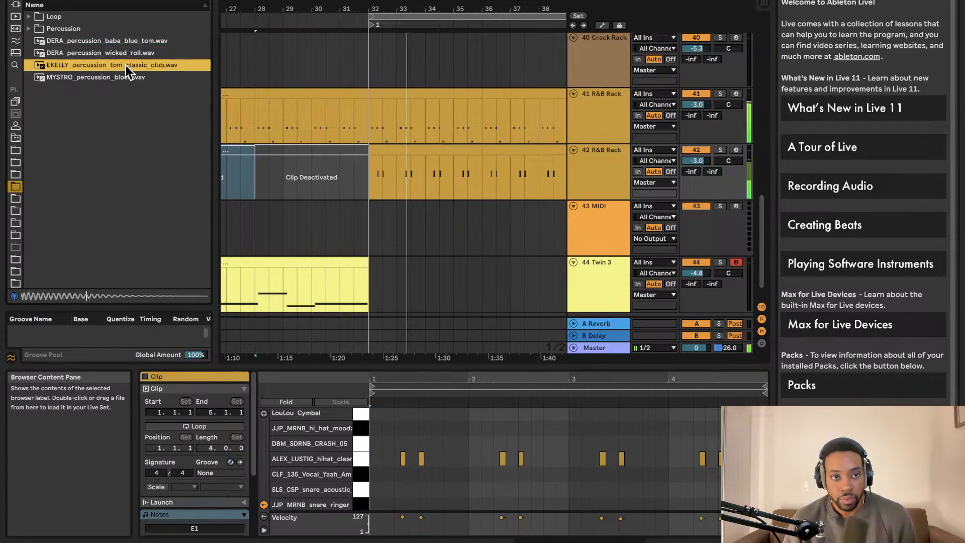
{"action": "left_click", "coordinate": [116, 77]}
{"action": "left_click", "coordinate": [93, 40]}
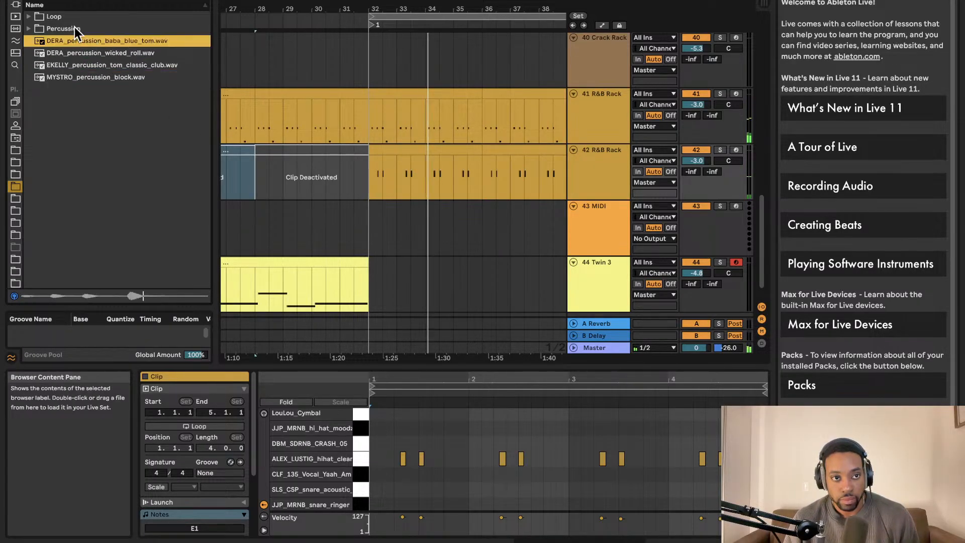
Audition the RKU_AWA_100 Be My Love percussion loop from the Loop folder and place it on a new audio track at bar 32.
{"action": "left_click", "coordinate": [73, 28]}
{"action": "left_click", "coordinate": [29, 17]}
{"action": "left_click", "coordinate": [75, 31]}
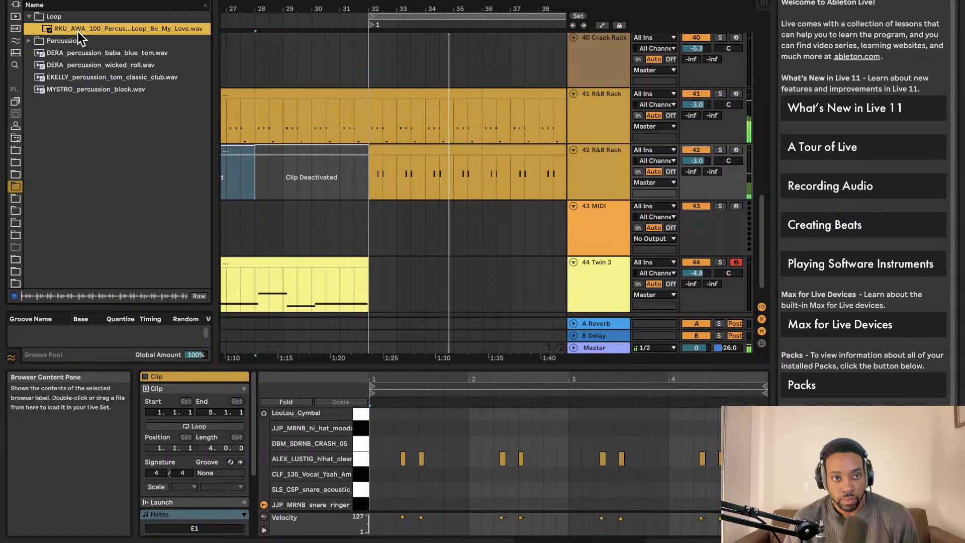
{"action": "left_click_drag", "start_coordinate": [78, 31], "coordinate": [375, 297]}
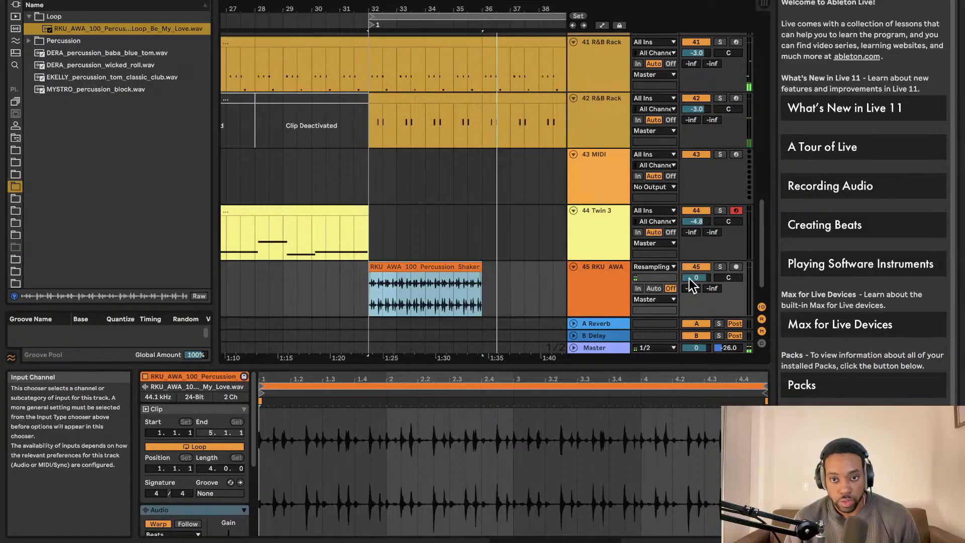
Duplicate the percussion shaker clip to fill bars 32 to 40 and lower the 45 RKU_AWA track volume to -18.0.
{"action": "left_click_drag", "start_coordinate": [692, 278], "coordinate": [692, 292]}
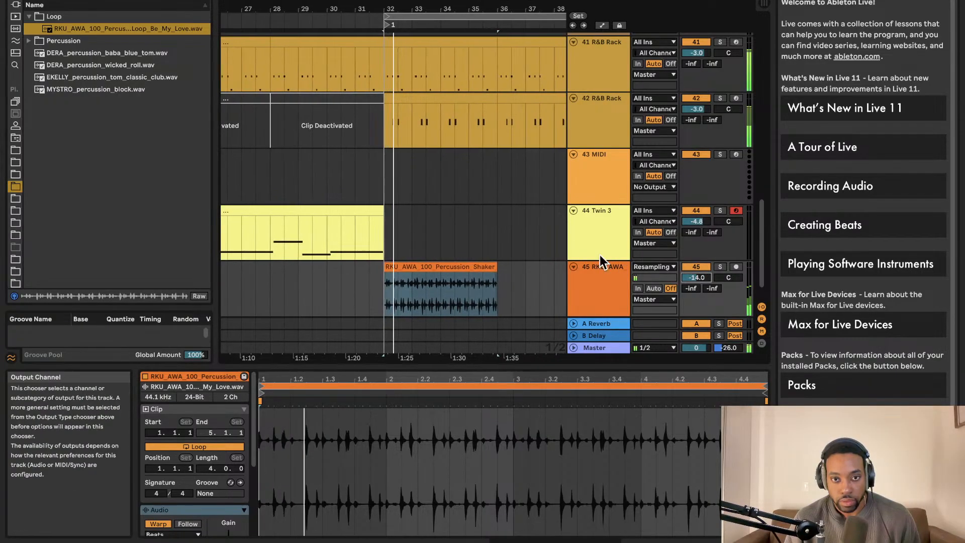
{"action": "key", "text": "super+d"}
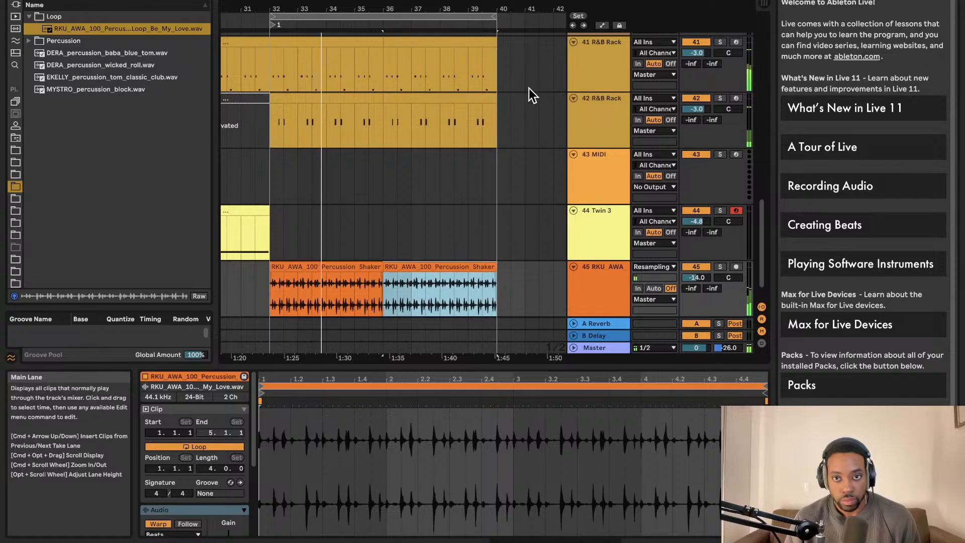
{"action": "scroll", "coordinate": [529, 90], "scroll_direction": "left", "scroll_amount": 3}
{"action": "left_click_drag", "start_coordinate": [695, 275], "coordinate": [696, 291]}
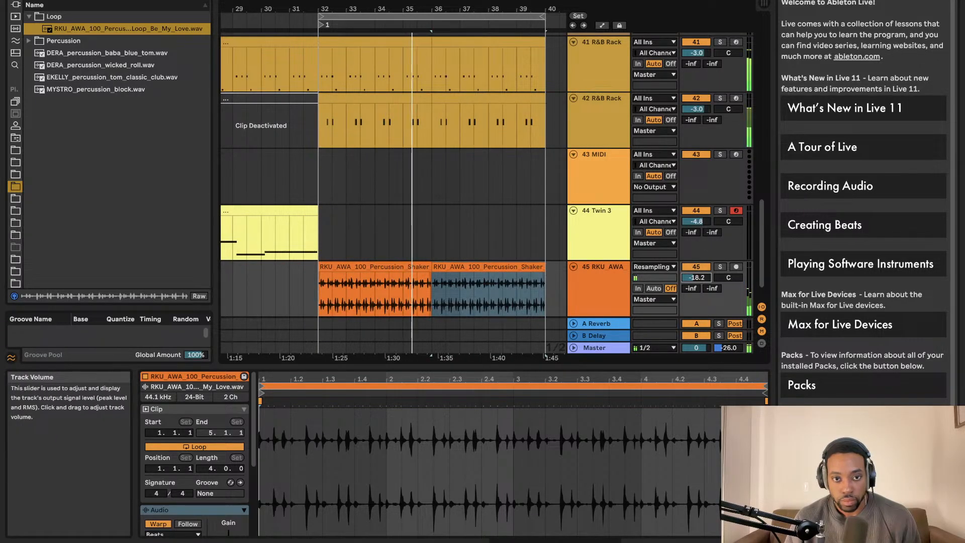
Place the EKELLY tom classic club sample at bar 32 on the 45 RKU_AWA track and play from bar 31.
{"action": "left_click", "coordinate": [56, 65]}
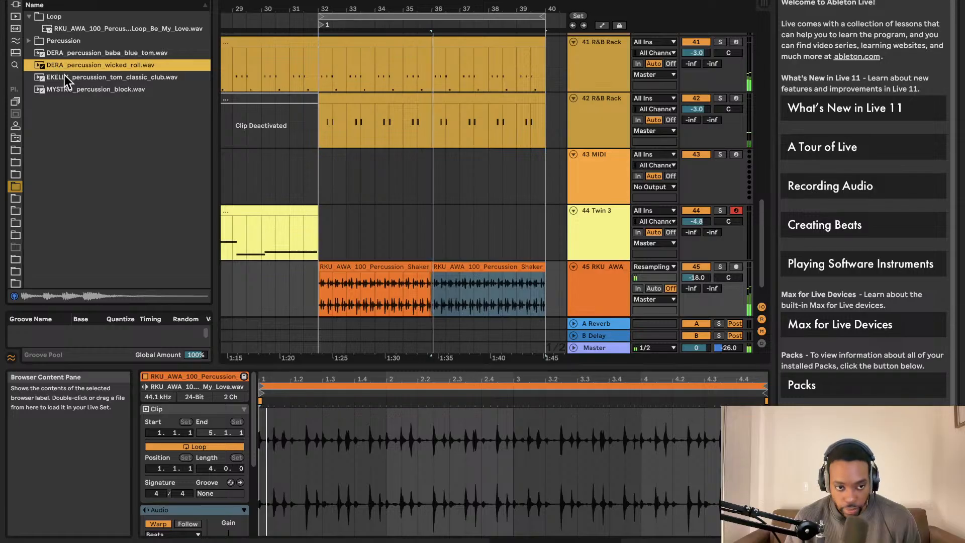
{"action": "mouse_move", "coordinate": [85, 65]}
{"action": "left_mouse_down"}
{"action": "mouse_move", "coordinate": [497, 318]}
{"action": "mouse_move", "coordinate": [430, 352]}
{"action": "mouse_move", "coordinate": [152, 211]}
{"action": "mouse_move", "coordinate": [122, 84]}
{"action": "mouse_move", "coordinate": [379, 197]}
{"action": "mouse_move", "coordinate": [323, 263]}
{"action": "mouse_move", "coordinate": [346, 249]}
{"action": "mouse_move", "coordinate": [135, 78]}
{"action": "mouse_move", "coordinate": [341, 225]}
{"action": "mouse_move", "coordinate": [315, 243]}
{"action": "left_mouse_up"}
{"action": "left_click", "coordinate": [501, 278]}
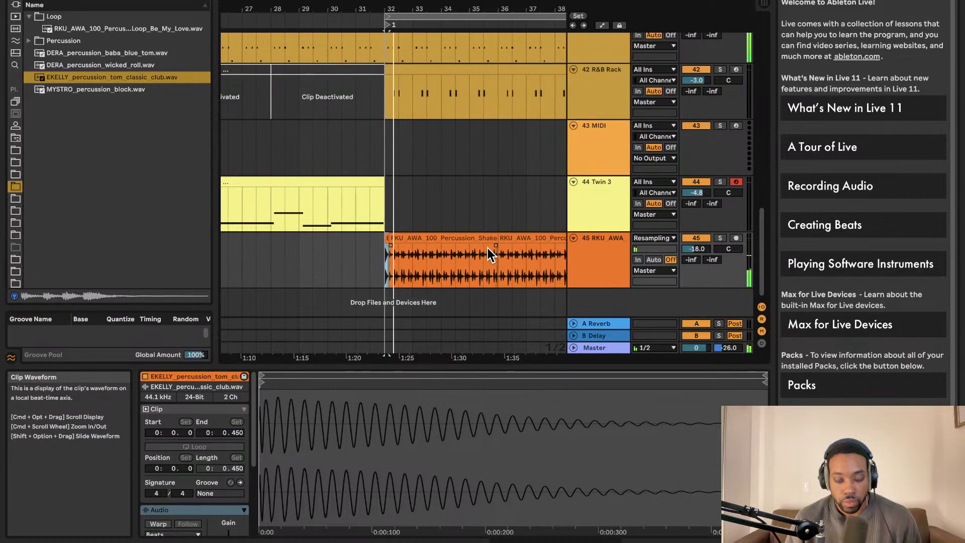
{"action": "key", "text": "space"}
{"action": "left_click", "coordinate": [349, 246]}
{"action": "key", "text": "space"}
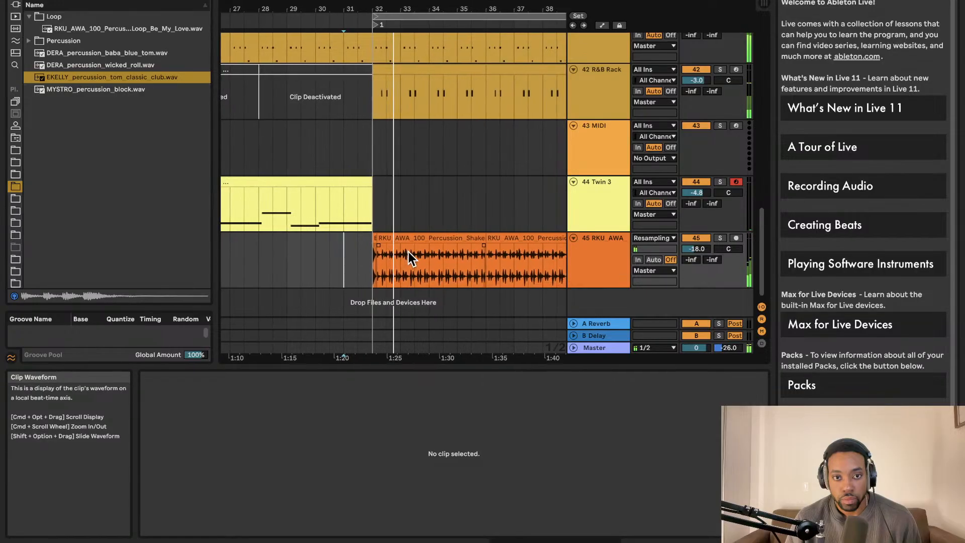
Duplicate the one-bar tom and shaker section at bar 32 seven times to fill the track up to bar 40.
{"action": "left_click_drag", "start_coordinate": [391, 257], "coordinate": [361, 264]}
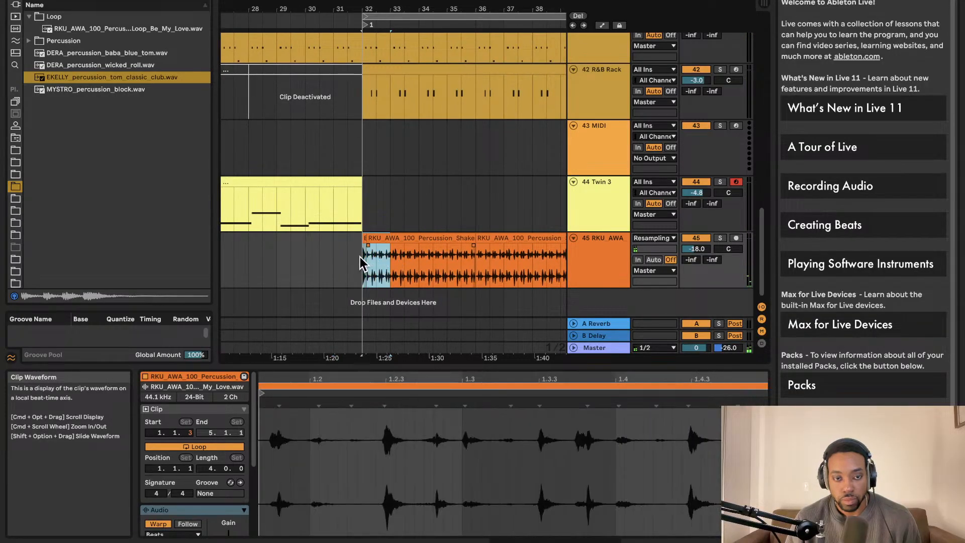
{"action": "key", "text": "super+d"}
{"action": "key", "text": "super+d"}
{"action": "key", "text": "super+d"}
{"action": "key", "text": "super+d"}
{"action": "key", "text": "super+d"}
{"action": "key", "text": "super+d"}
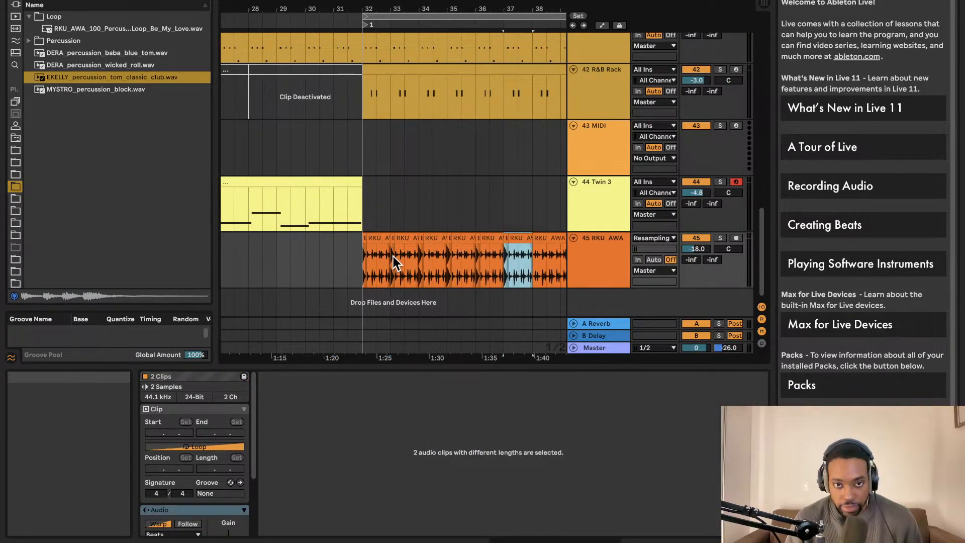
{"action": "key", "text": "super+d"}
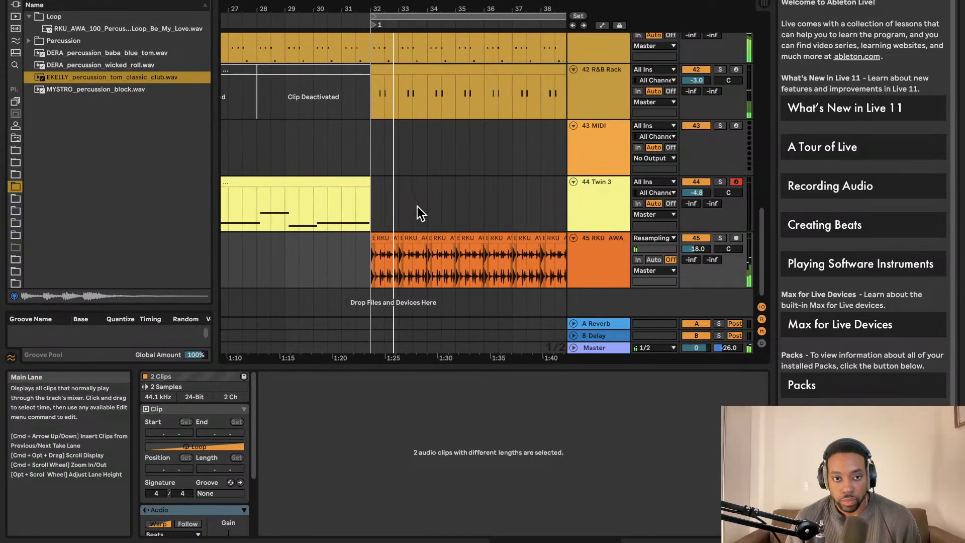
Try duplicating the Twin 3 clip into bars 32 to 40.
{"action": "left_click", "coordinate": [314, 180]}
{"action": "key", "text": "super+d"}
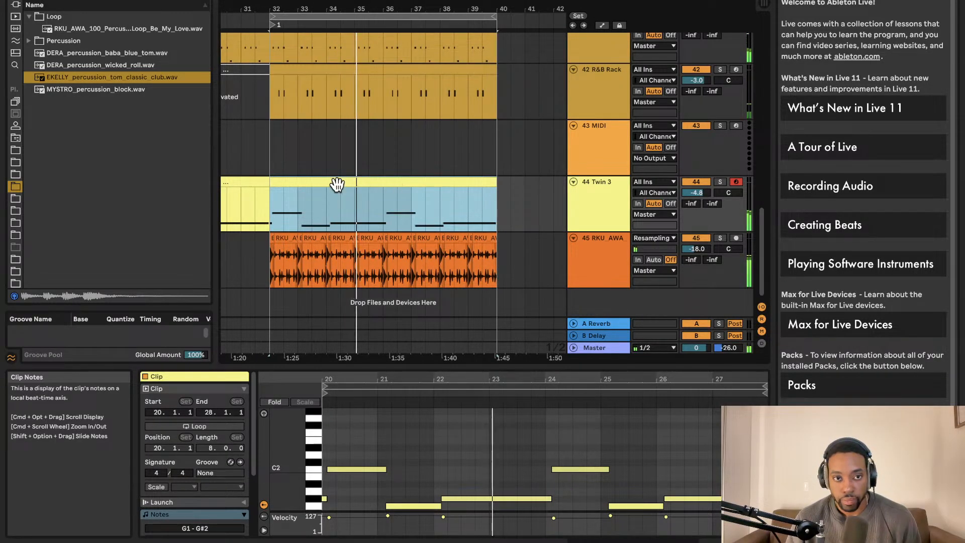
{"action": "key", "text": "0"}
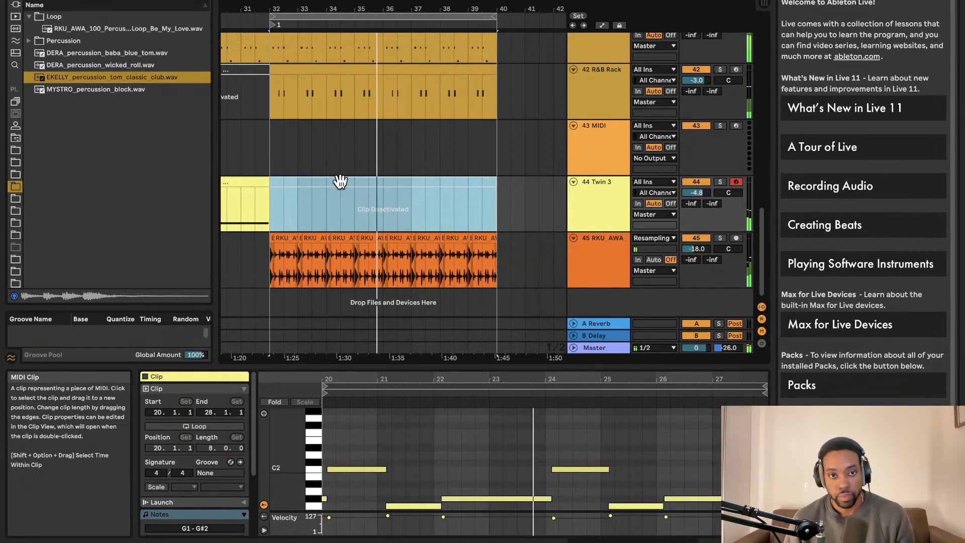
{"action": "key", "text": "Delete"}
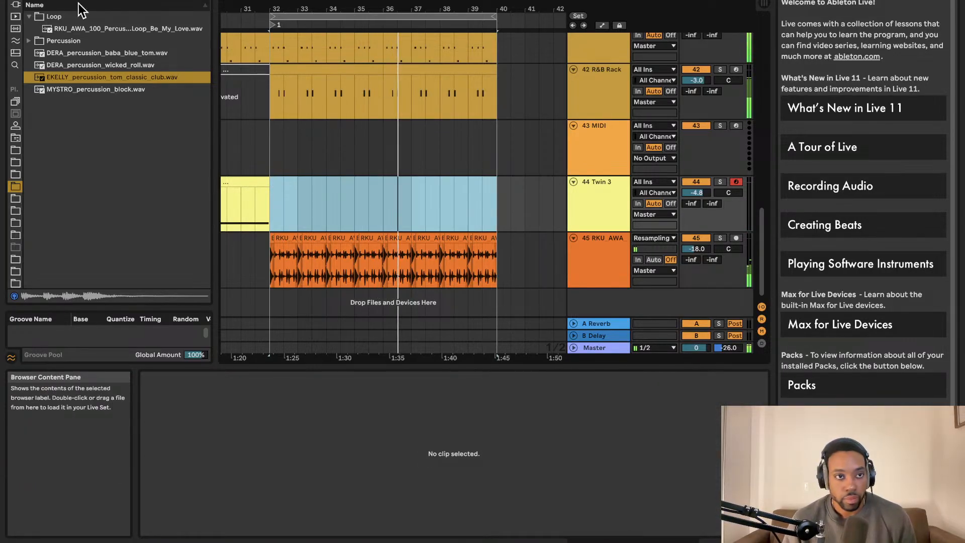
{"action": "left_click", "coordinate": [204, 0]}
{"action": "left_click", "coordinate": [156, 0]}
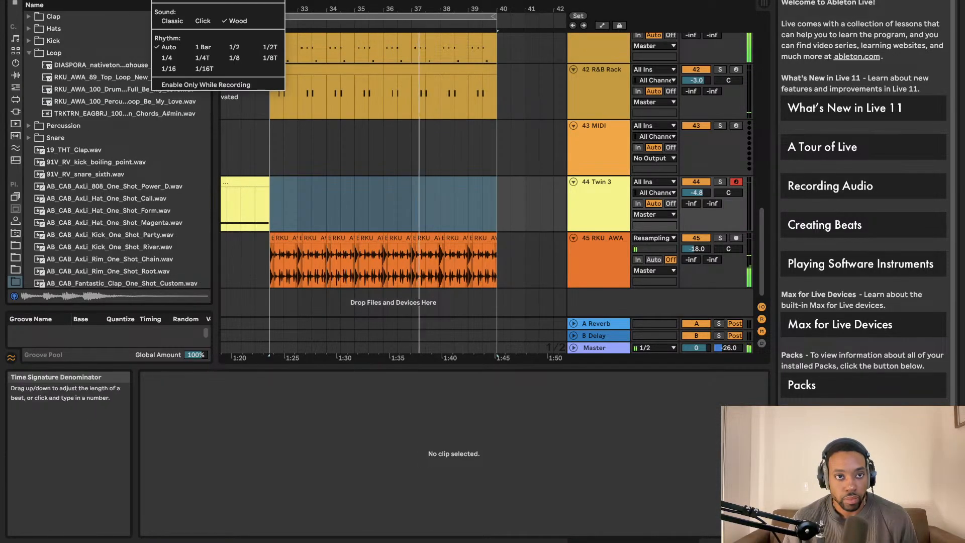
{"action": "left_click", "coordinate": [155, 0]}
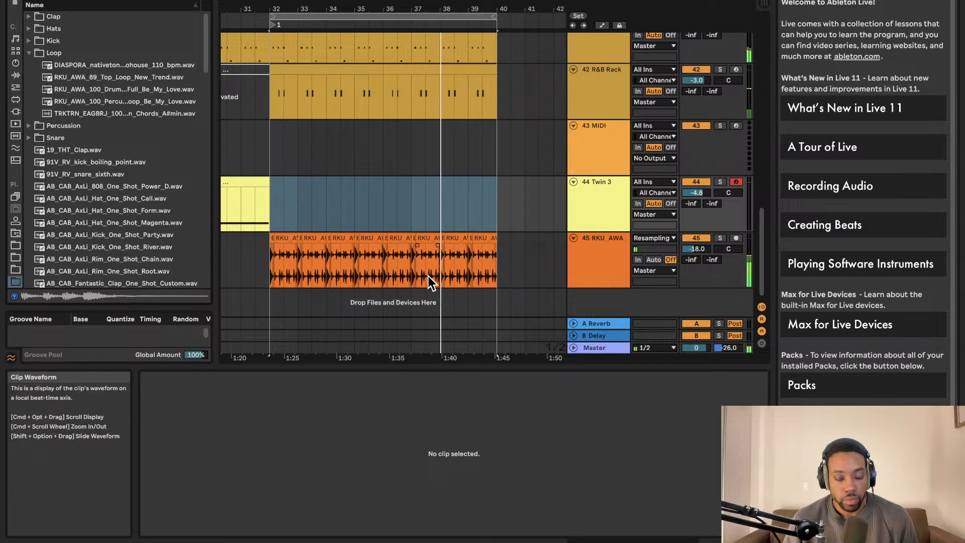
Lower the 45 RKU_AWA track volume to -25.0 and show the track's device chain.
{"action": "scroll", "coordinate": [426, 276], "scroll_direction": "left", "scroll_amount": 3}
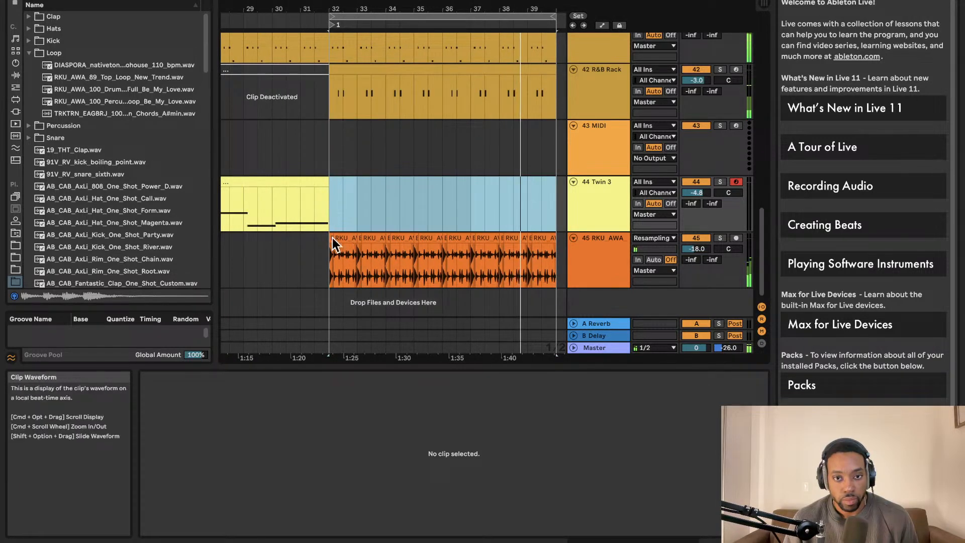
{"action": "left_click_drag", "start_coordinate": [700, 257], "coordinate": [700, 266]}
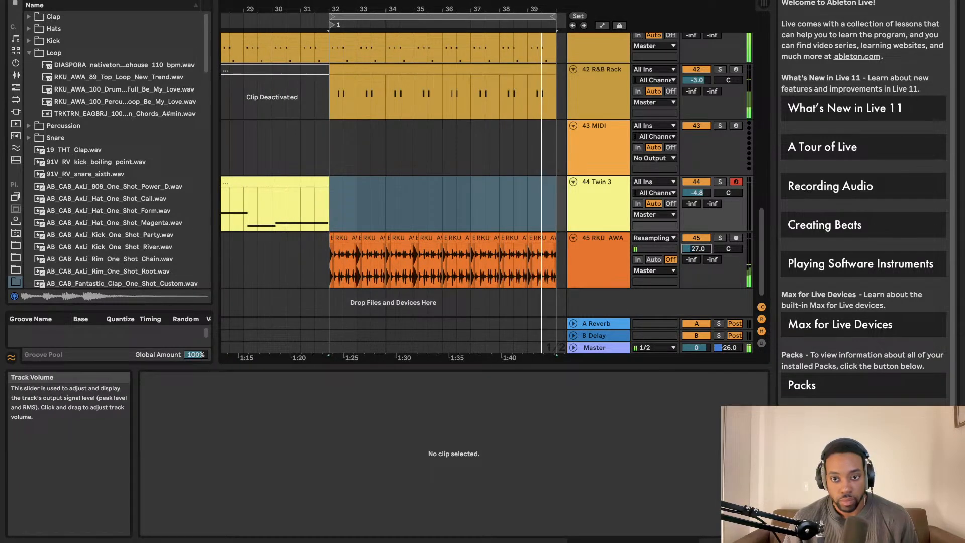
{"action": "double_click", "coordinate": [598, 242]}
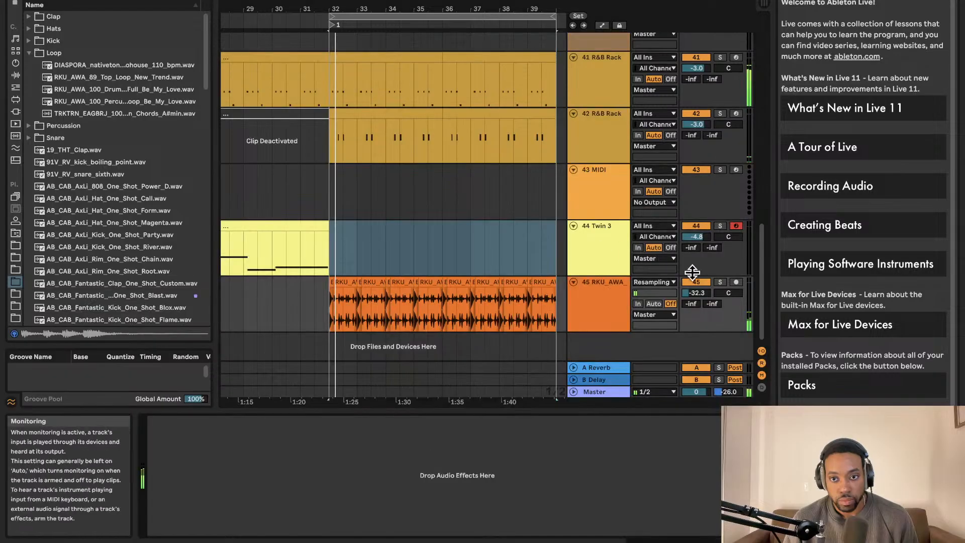
{"action": "mouse_move", "coordinate": [698, 293]}
{"action": "left_mouse_down"}
{"action": "mouse_move", "coordinate": [699, 283]}
{"action": "mouse_move", "coordinate": [704, 296]}
{"action": "mouse_move", "coordinate": [692, 303]}
{"action": "mouse_move", "coordinate": [711, 304]}
{"action": "left_mouse_up"}
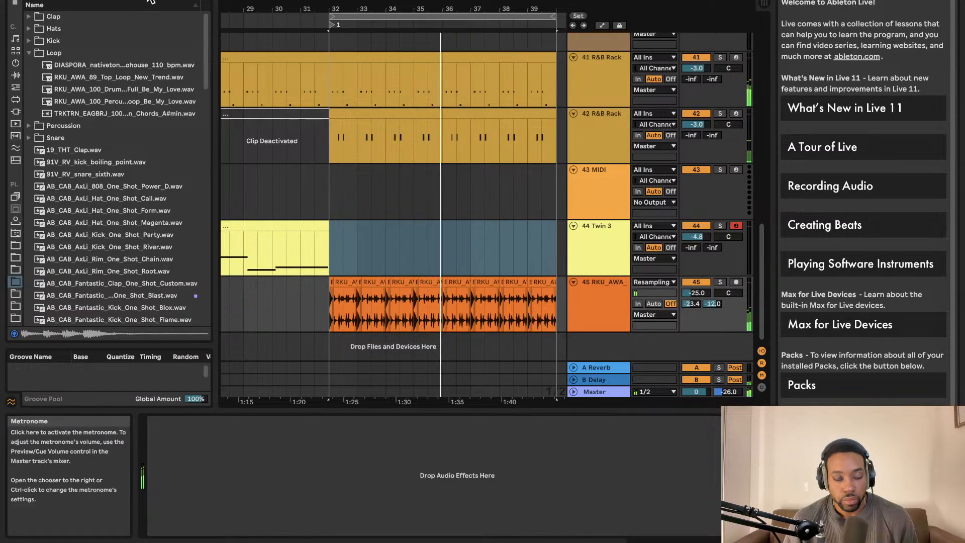
Audition samples in the Snare folder and place the AB_CAB_Fantastic Follow one-shot on a new audio track at bar 33.
{"action": "left_click", "coordinate": [30, 138]}
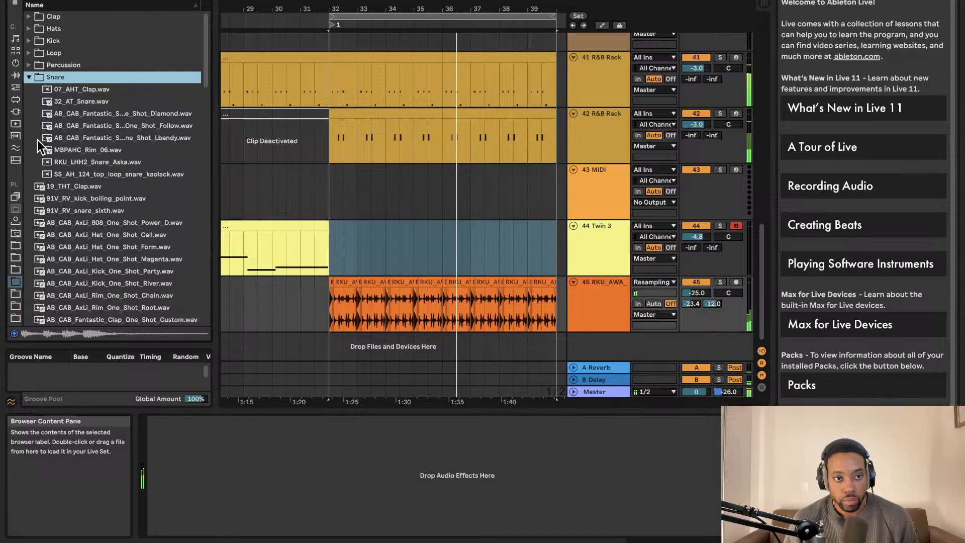
{"action": "left_click", "coordinate": [73, 103]}
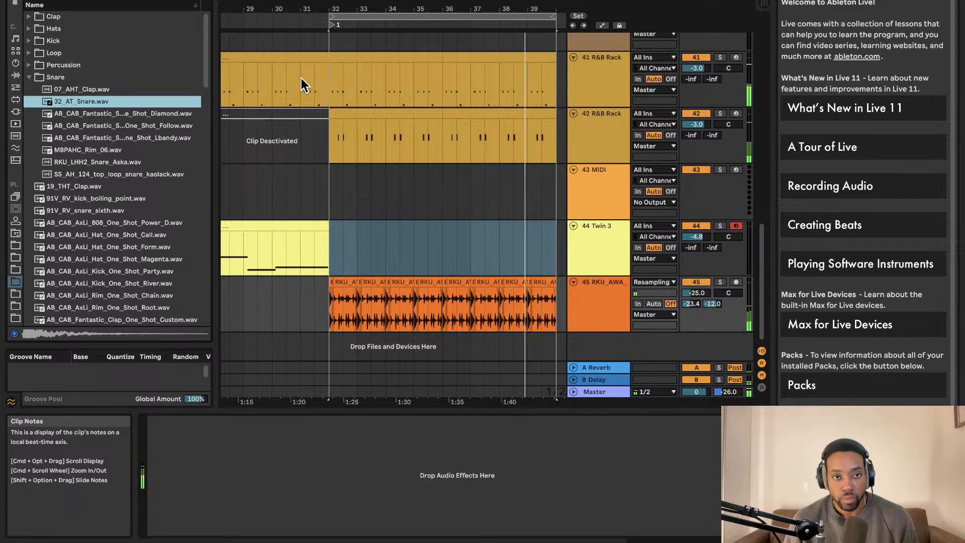
{"action": "left_click", "coordinate": [101, 127]}
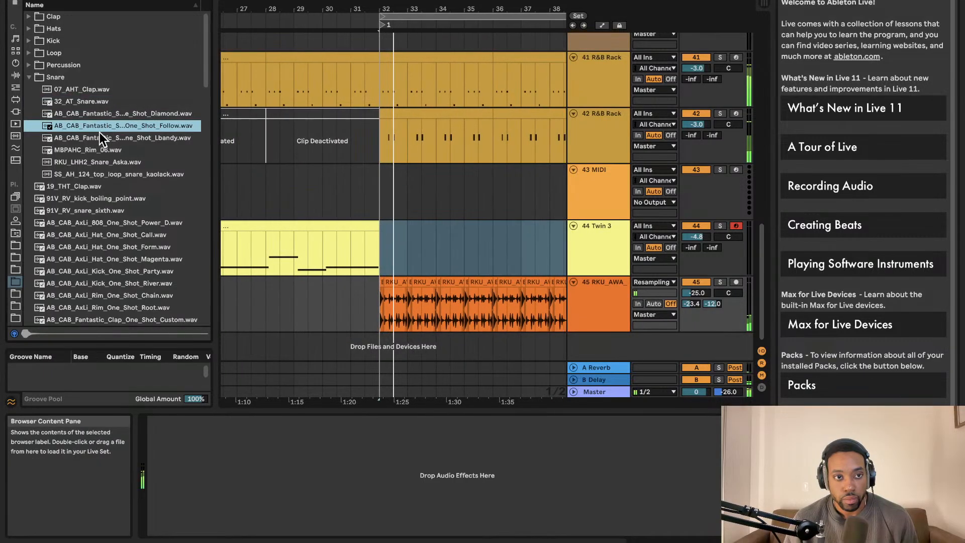
{"action": "left_click_drag", "start_coordinate": [100, 131], "coordinate": [459, 264]}
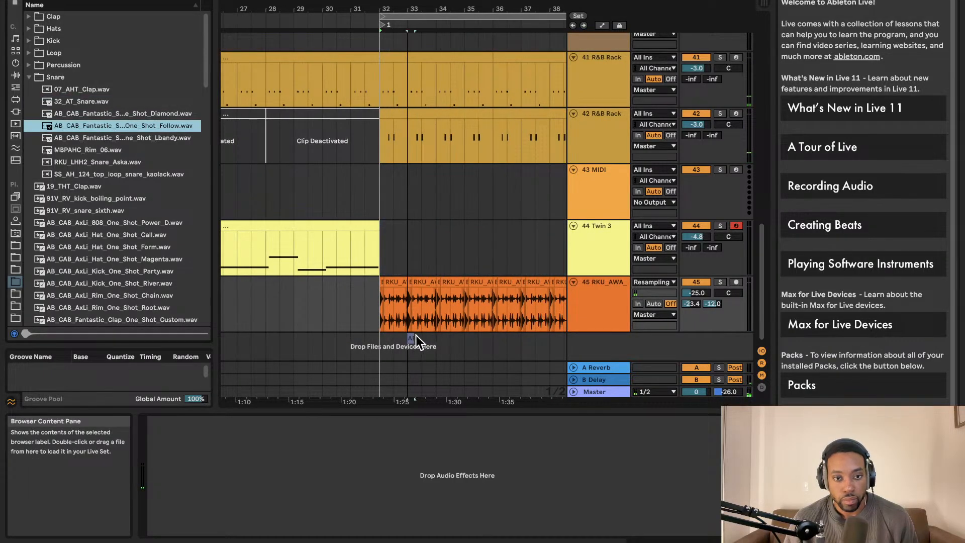
{"action": "left_click_drag", "start_coordinate": [415, 336], "coordinate": [415, 337]}
Set the new snare track's volume to -15.0 and play the section from bar 32.
{"action": "left_click_drag", "start_coordinate": [696, 293], "coordinate": [696, 306]}
{"action": "key", "text": "space"}
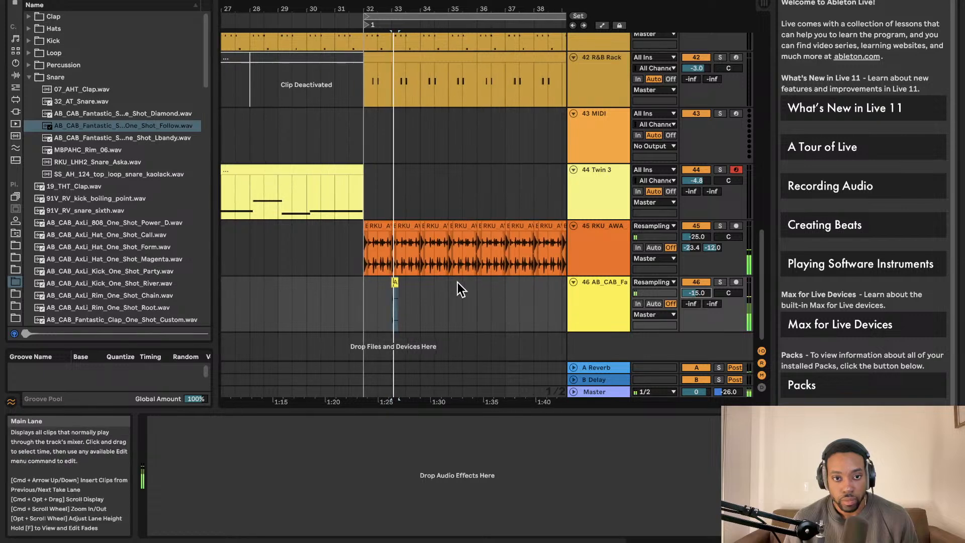
{"action": "left_click", "coordinate": [363, 300]}
{"action": "key", "text": "space"}
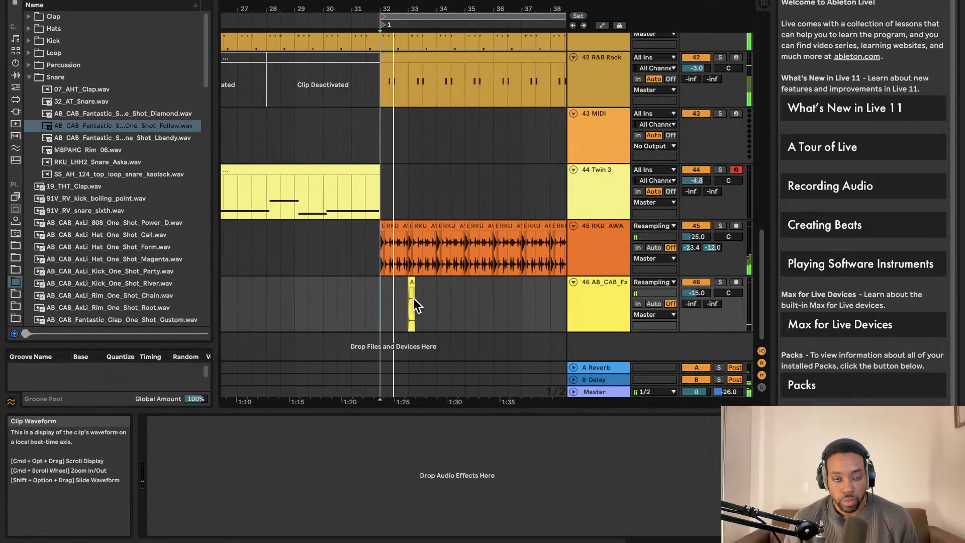
Move the snare clip back to beat 4 of bar 32 and play the section from bar 32.
{"action": "key", "text": "space"}
{"action": "scroll", "coordinate": [405, 285], "scroll_direction": "up", "scroll_amount": 5}
{"action": "left_click_drag", "start_coordinate": [406, 284], "coordinate": [397, 285]}
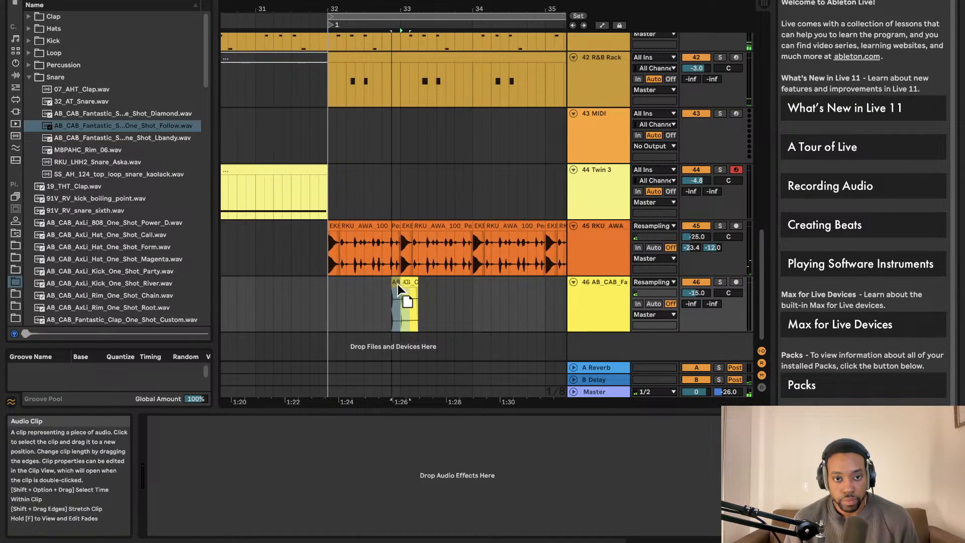
{"action": "left_click", "coordinate": [329, 295]}
{"action": "key", "text": "space"}
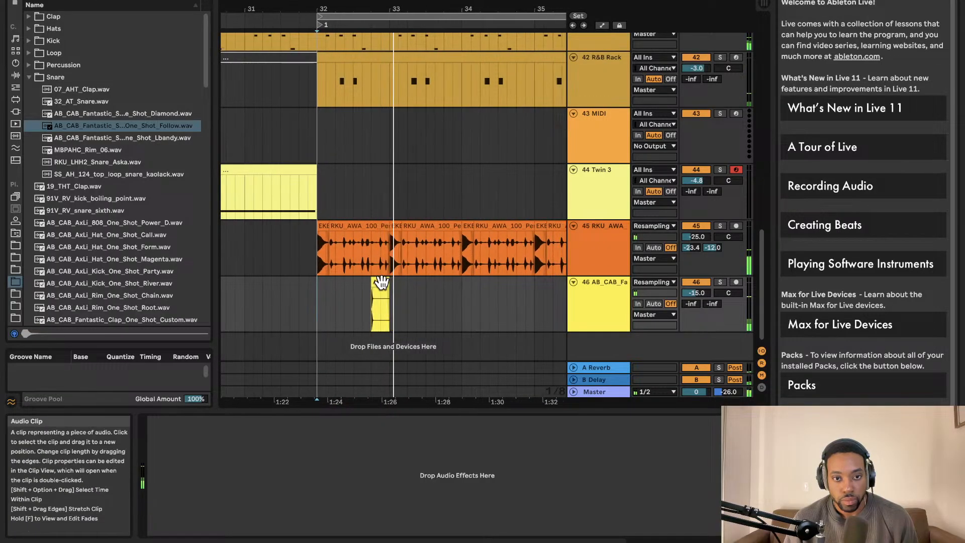
Try the snare clip an eighth note earlier while playing from bar 32, and restore its position on beat 4.
{"action": "left_click_drag", "start_coordinate": [375, 284], "coordinate": [375, 284]}
{"action": "left_click", "coordinate": [318, 292]}
{"action": "key", "text": "space"}
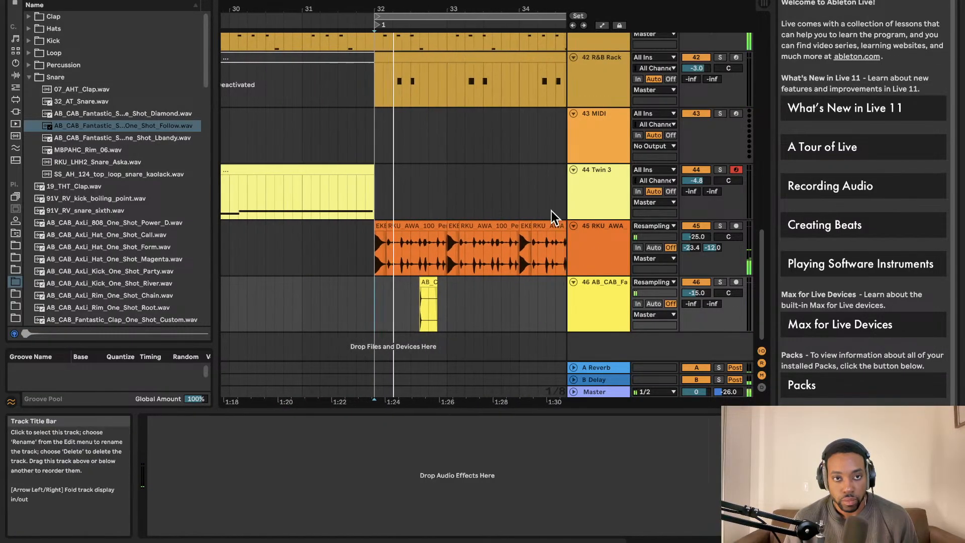
{"action": "key", "text": "space"}
{"action": "key", "text": "space"}
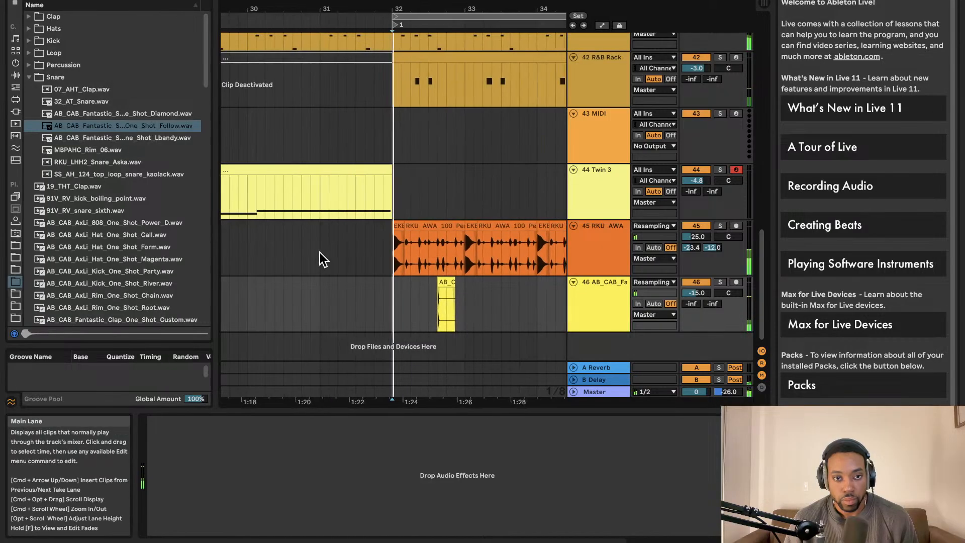
{"action": "left_click_drag", "start_coordinate": [425, 278], "coordinate": [426, 279]}
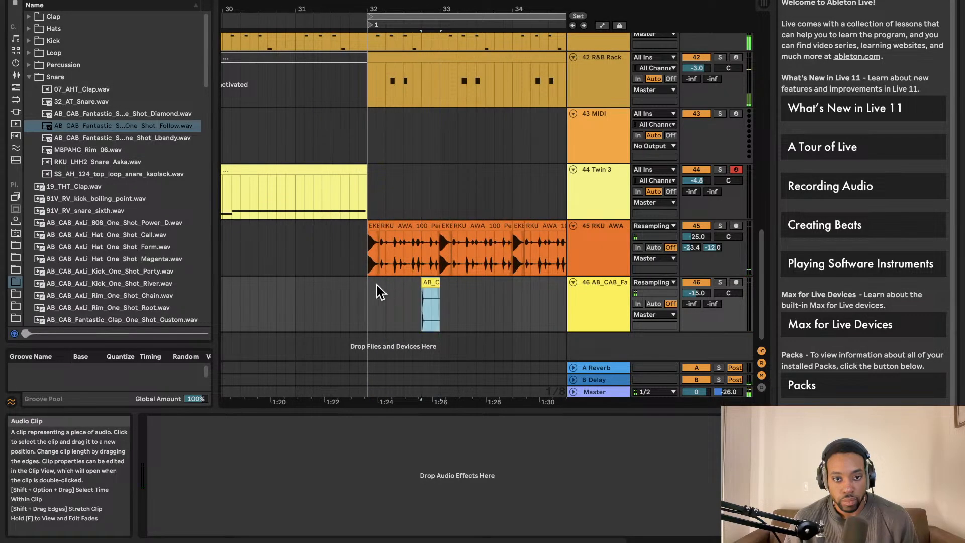
{"action": "left_click", "coordinate": [365, 295]}
{"action": "key", "text": "space"}
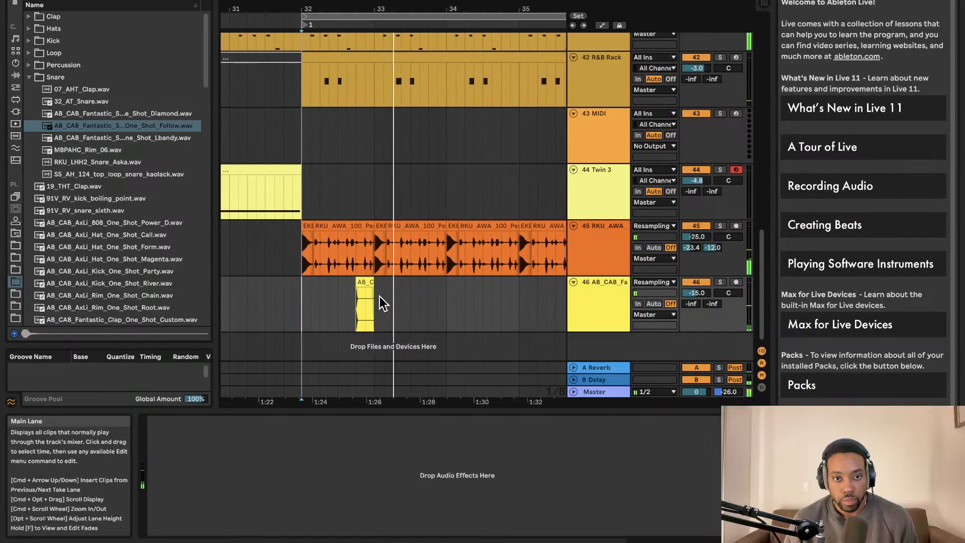
{"action": "key", "text": "space"}
Duplicate the snare track's selection, spanning bar 32 plus an eighth note, six times to just before bar 40 and play it.
{"action": "left_click_drag", "start_coordinate": [377, 296], "coordinate": [301, 297]}
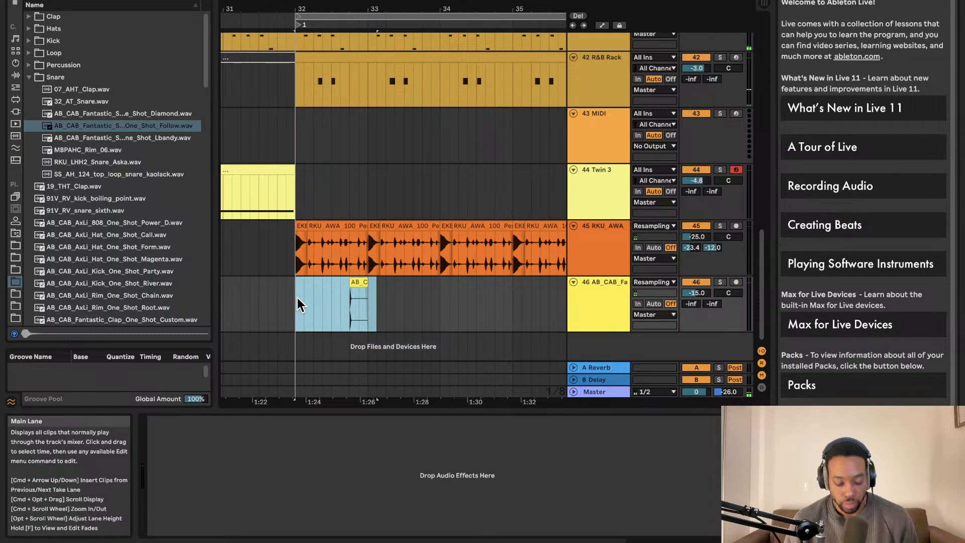
{"action": "key", "text": "super+d"}
{"action": "key", "text": "super+d"}
{"action": "key", "text": "super+d"}
{"action": "key", "text": "super+d"}
{"action": "key", "text": "super+d"}
{"action": "key", "text": "super+d"}
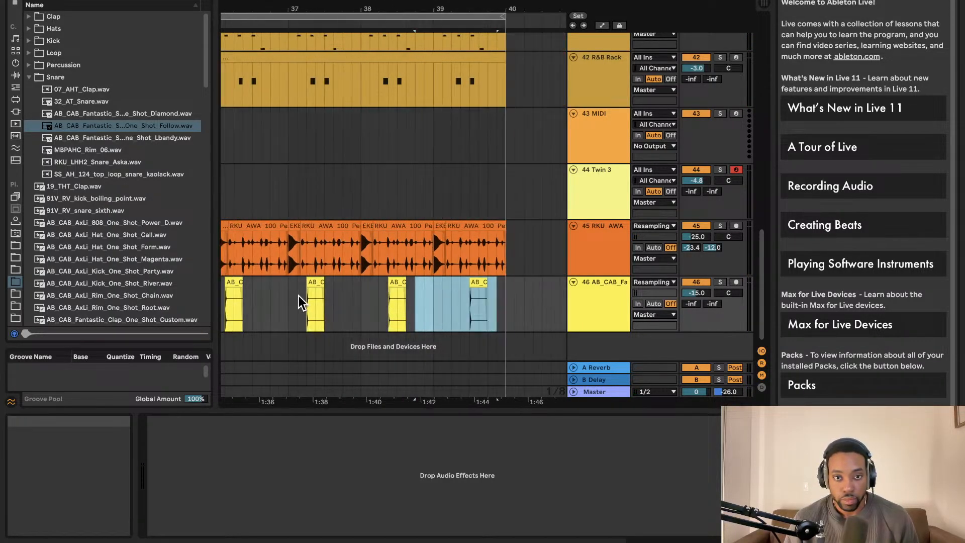
{"action": "key", "text": "space"}
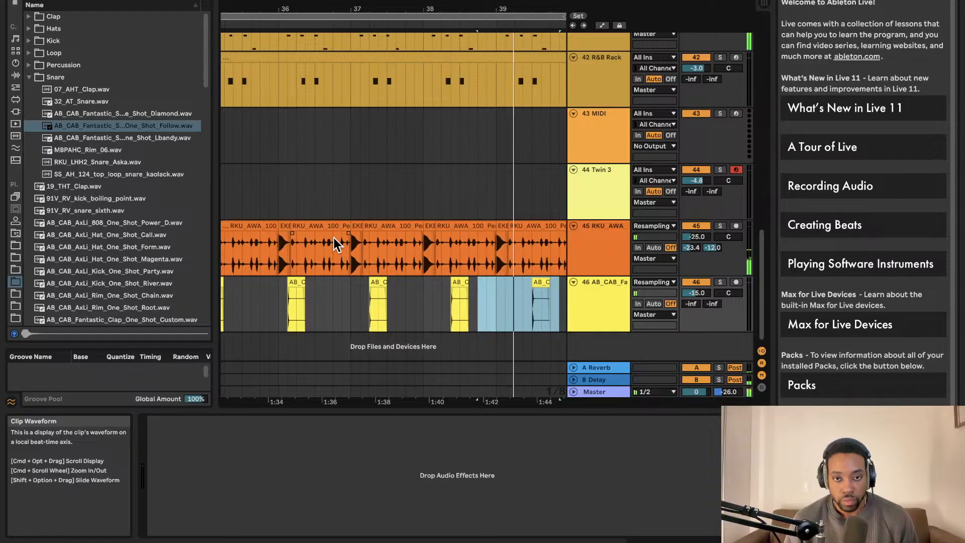
Undo the snare track's six duplications, leaving the single snare clip on beat 4 of bar 32.
{"action": "key", "text": "super+z"}
{"action": "key", "text": "super+z"}
{"action": "key", "text": "super+z"}
{"action": "key", "text": "super+z"}
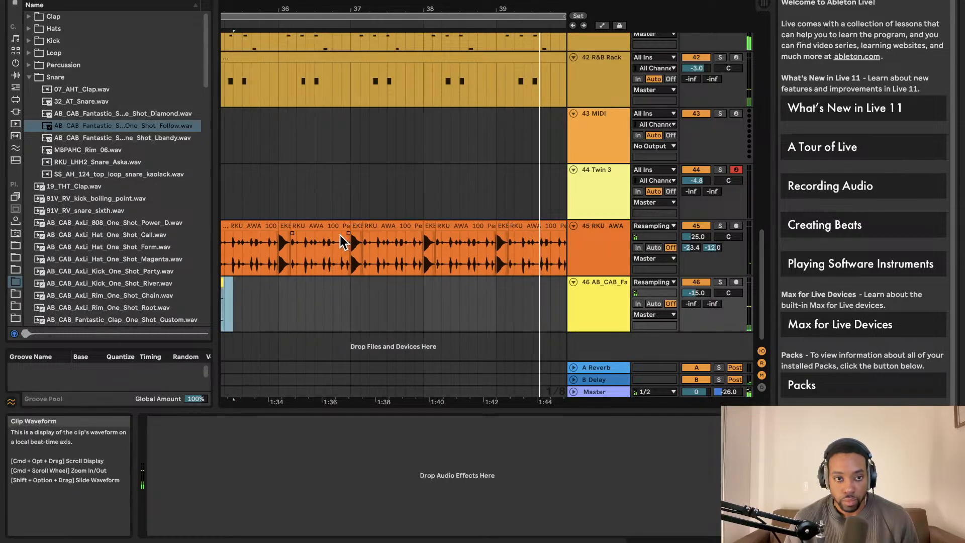
{"action": "scroll", "coordinate": [348, 249], "scroll_direction": "left", "scroll_amount": 7}
{"action": "key", "text": "super+z"}
{"action": "key", "text": "super+z"}
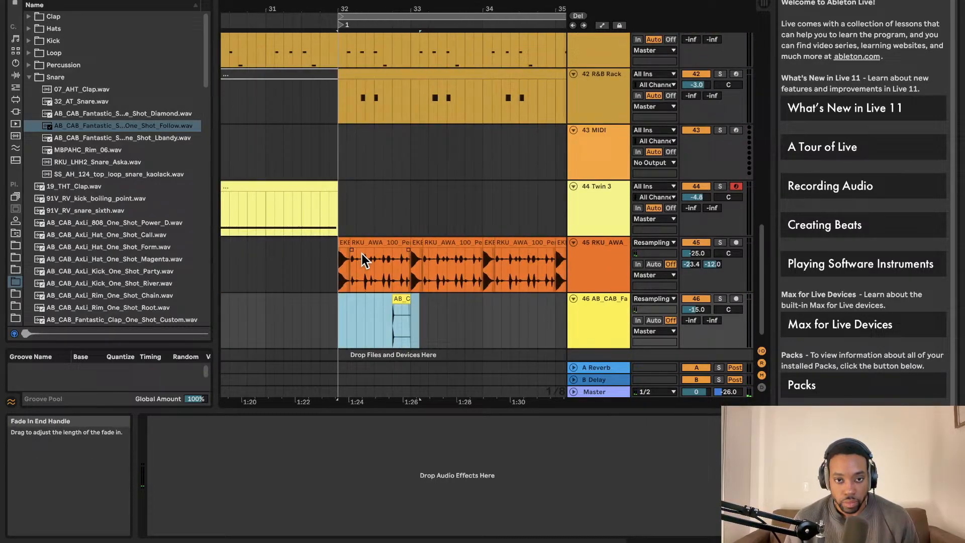
Play the section from bar 32 to hear how the single snare hit sits in the beat.
{"action": "left_click", "coordinate": [461, 321]}
{"action": "key", "text": "space"}
{"action": "key", "text": "space"}
{"action": "left_click", "coordinate": [260, 323]}
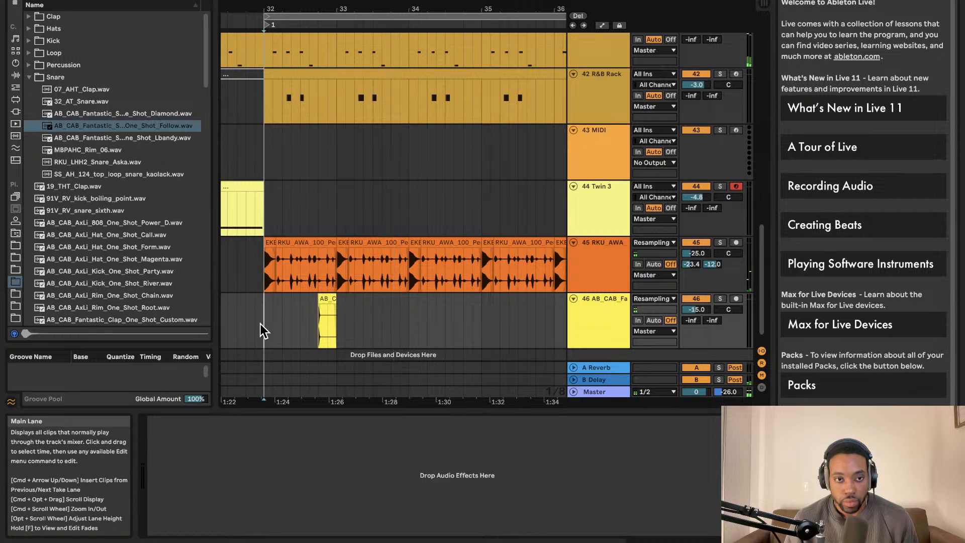
{"action": "key", "text": "space"}
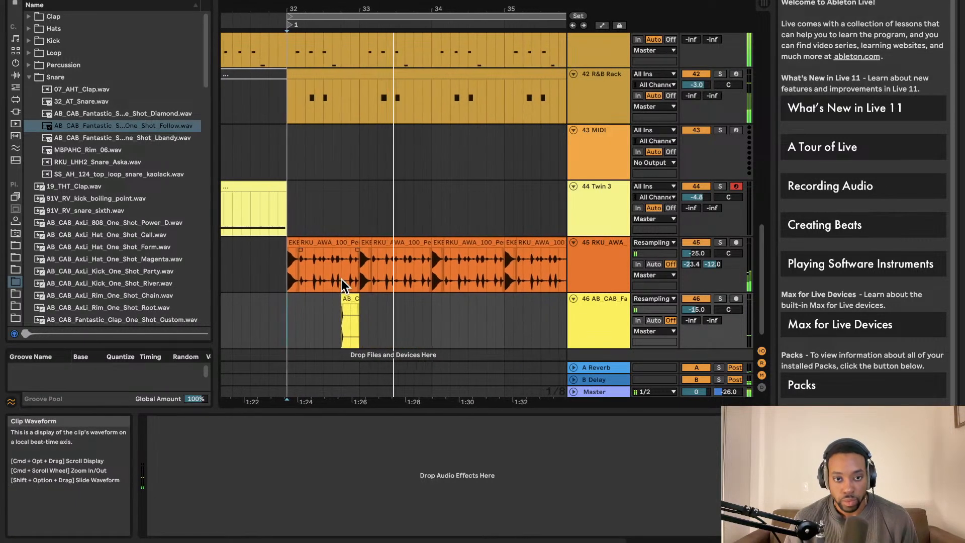
{"action": "scroll", "coordinate": [347, 282], "scroll_direction": "up", "scroll_amount": 1}
{"action": "key", "text": "space"}
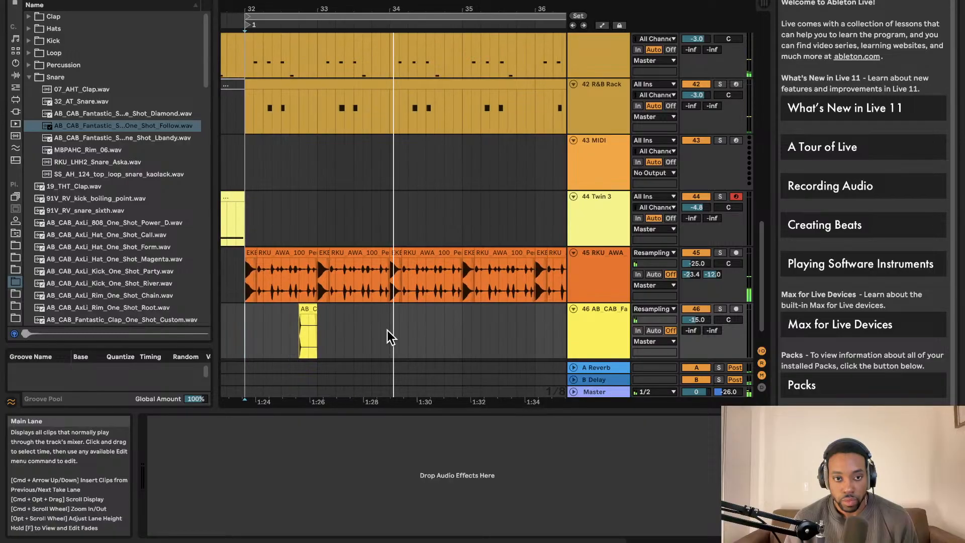
Duplicate the snare track's two-bar selection from bar 32 three times so it fills up to bar 40, and play it.
{"action": "left_click_drag", "start_coordinate": [387, 330], "coordinate": [275, 332]}
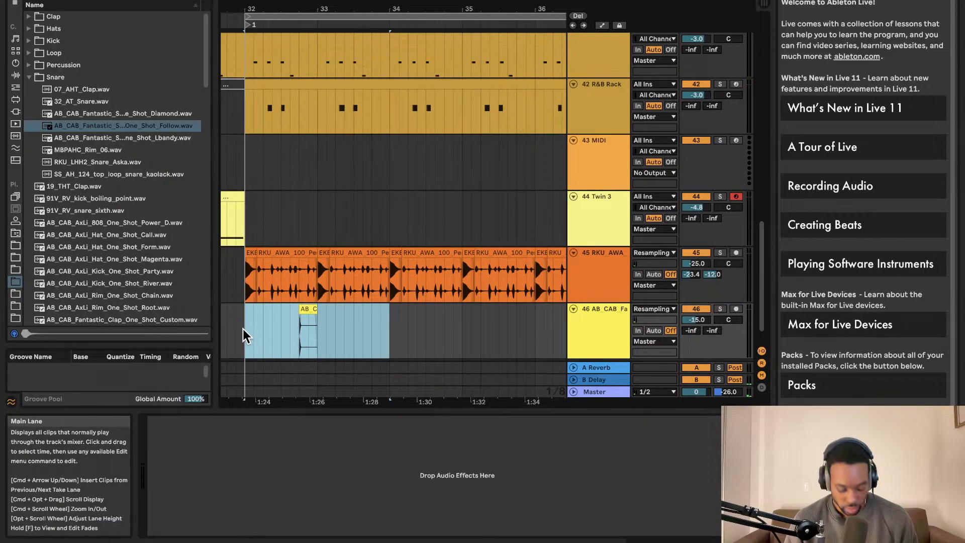
{"action": "key", "text": "super+d"}
{"action": "key", "text": "super+d"}
{"action": "key", "text": "super+d"}
{"action": "key", "text": "super+d"}
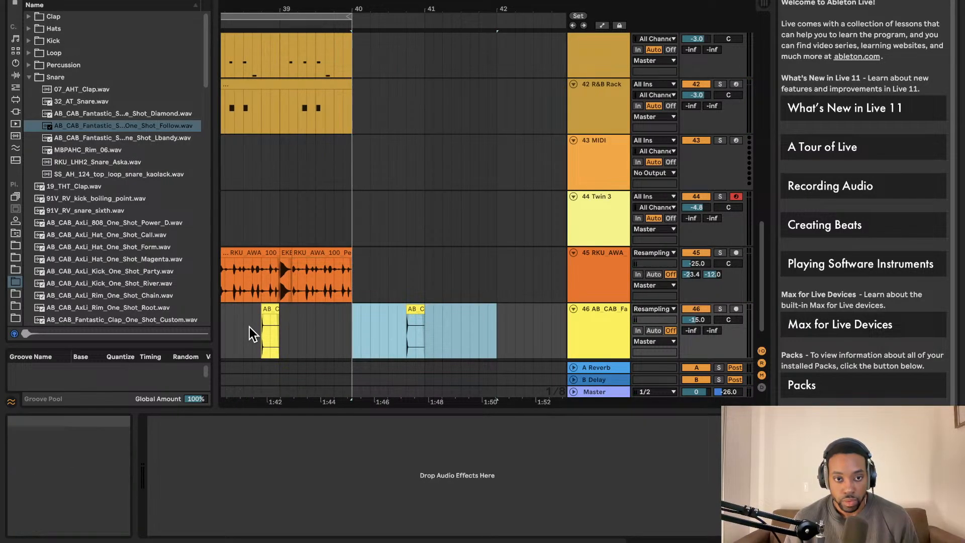
{"action": "key", "text": "super+z"}
{"action": "key", "text": "space"}
{"action": "scroll", "coordinate": [274, 293], "scroll_direction": "left", "scroll_amount": 3}
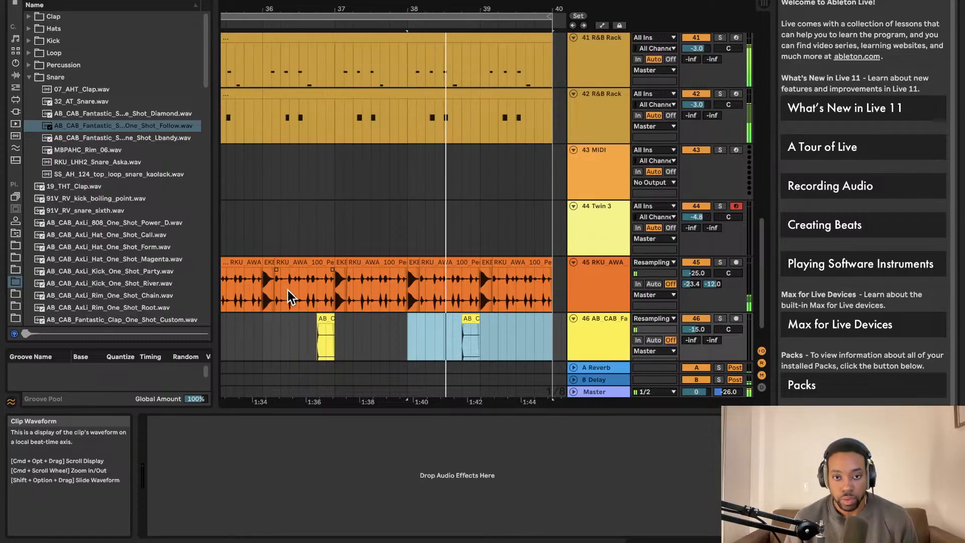
Set the arrangement loop to span bar 24 to bar 32.
{"action": "scroll", "coordinate": [339, 244], "scroll_direction": "down", "scroll_amount": 3}
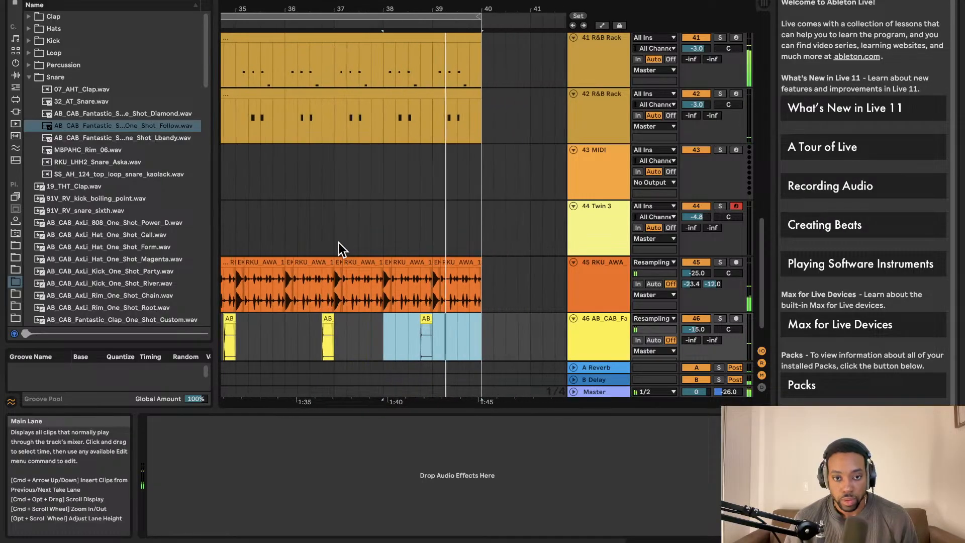
{"action": "scroll", "coordinate": [340, 214], "scroll_direction": "down", "scroll_amount": 1}
{"action": "scroll", "coordinate": [332, 211], "scroll_direction": "down", "scroll_amount": 2}
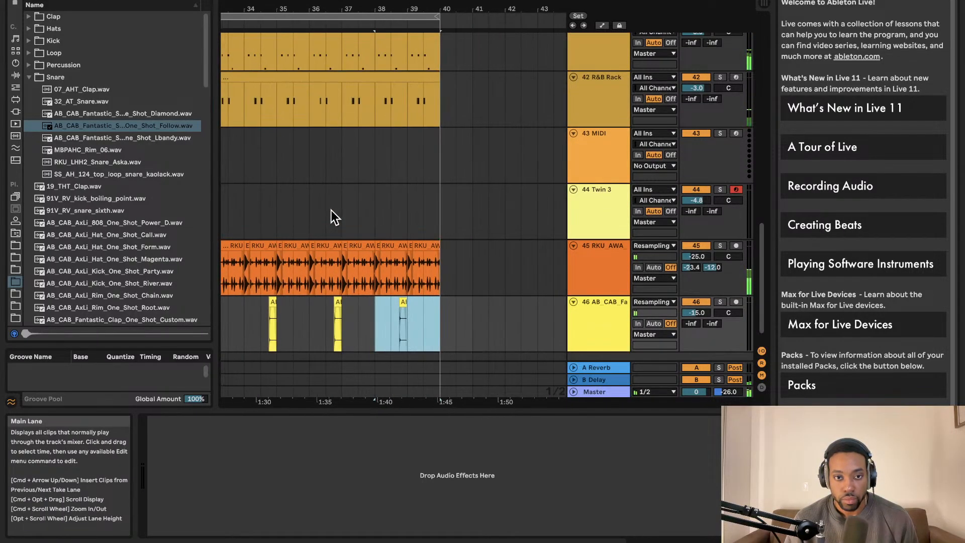
{"action": "scroll", "coordinate": [331, 209], "scroll_direction": "left", "scroll_amount": 3}
{"action": "scroll", "coordinate": [331, 208], "scroll_direction": "left", "scroll_amount": 2}
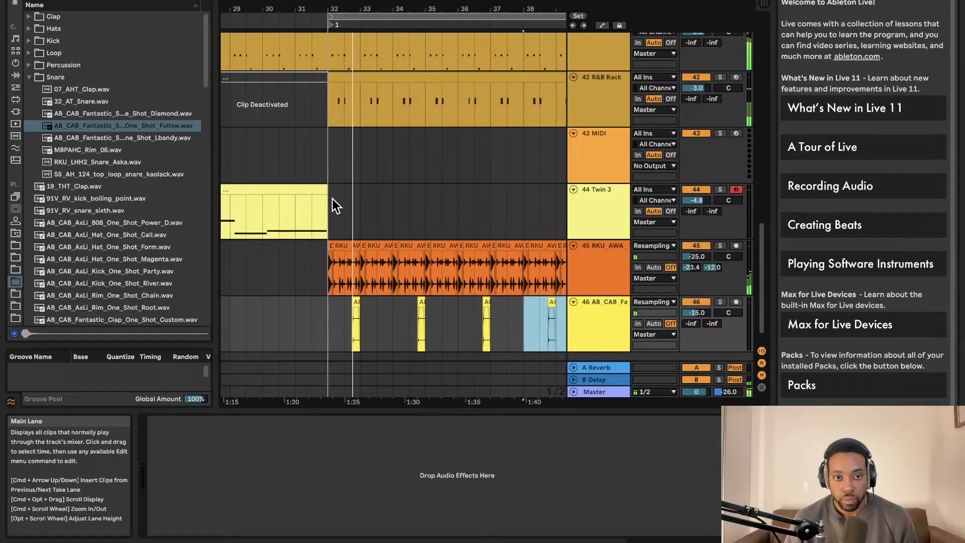
{"action": "scroll", "coordinate": [326, 128], "scroll_direction": "left", "scroll_amount": 1}
{"action": "scroll", "coordinate": [373, 47], "scroll_direction": "down", "scroll_amount": 2}
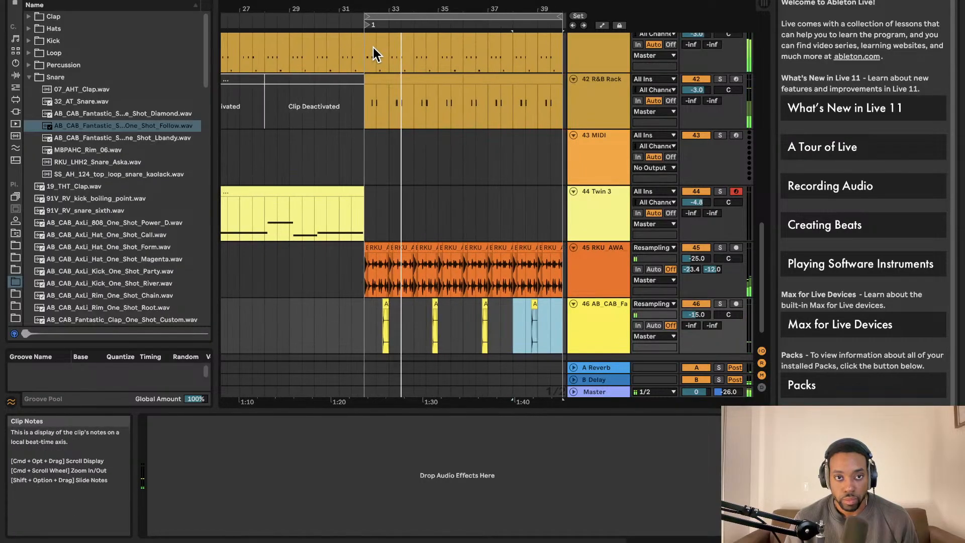
{"action": "scroll", "coordinate": [373, 45], "scroll_direction": "up", "scroll_amount": 2}
{"action": "scroll", "coordinate": [373, 45], "scroll_direction": "left", "scroll_amount": 1}
{"action": "scroll", "coordinate": [373, 39], "scroll_direction": "down", "scroll_amount": 2}
{"action": "left_click_drag", "start_coordinate": [380, 17], "coordinate": [260, 21]}
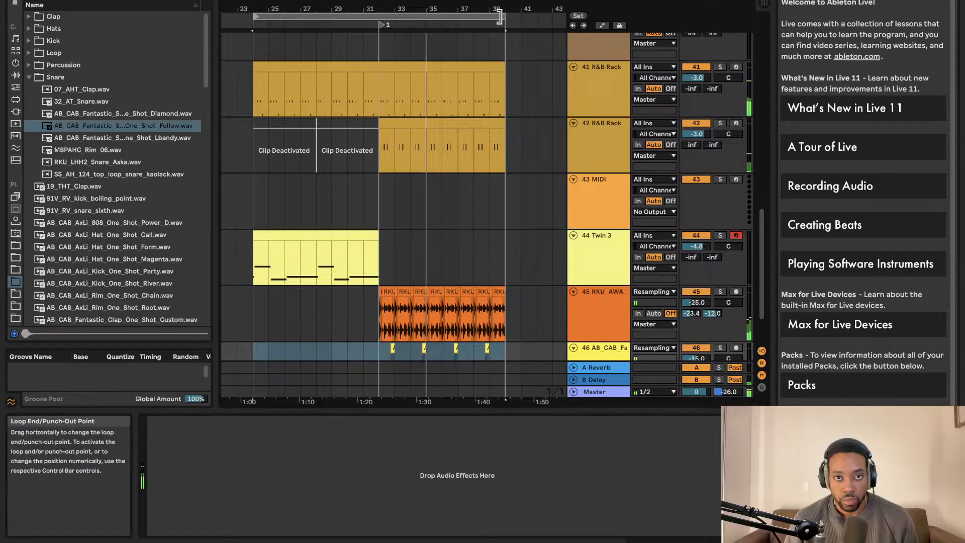
{"action": "left_click_drag", "start_coordinate": [505, 16], "coordinate": [379, 38]}
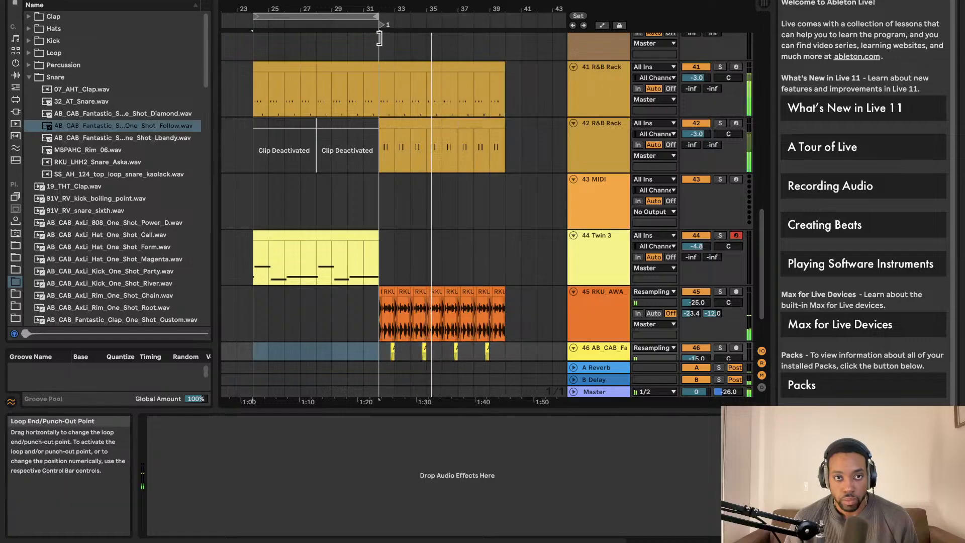
Copy all tracks' looped material from bars 24 to 32 to bar 40, and duplicate it once more up to bar 56.
{"action": "left_click", "coordinate": [353, 18]}
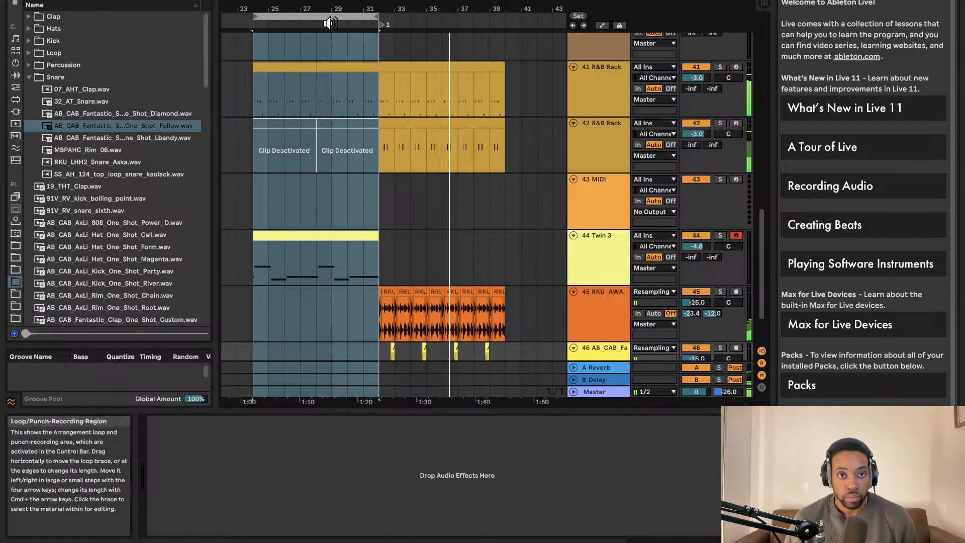
{"action": "left_click", "coordinate": [329, 68]}
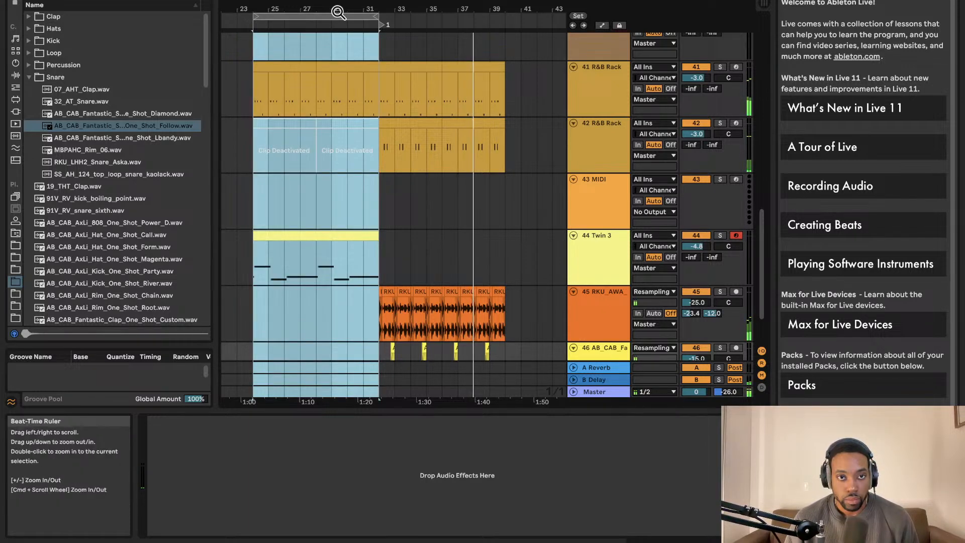
{"action": "left_click", "coordinate": [340, 17]}
{"action": "left_click", "coordinate": [332, 67]}
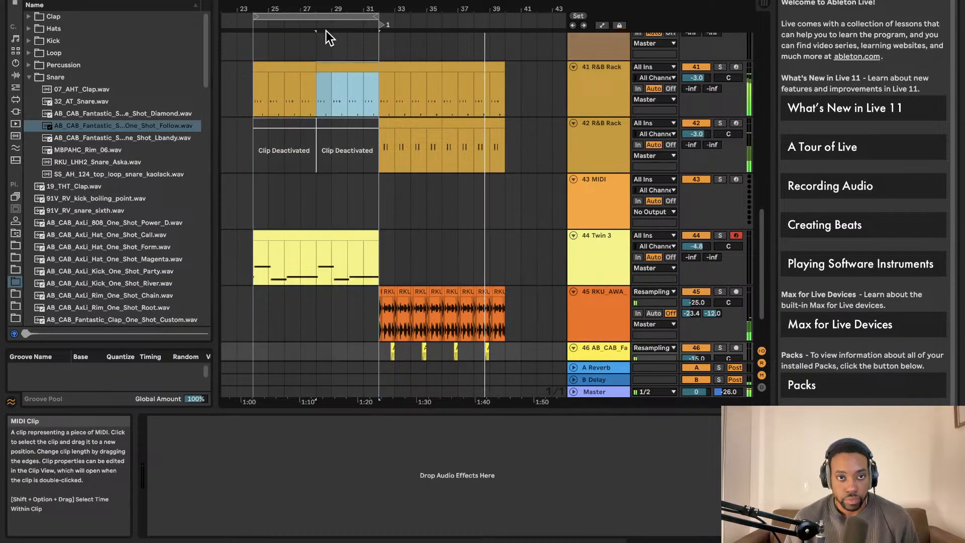
{"action": "left_click", "coordinate": [324, 17]}
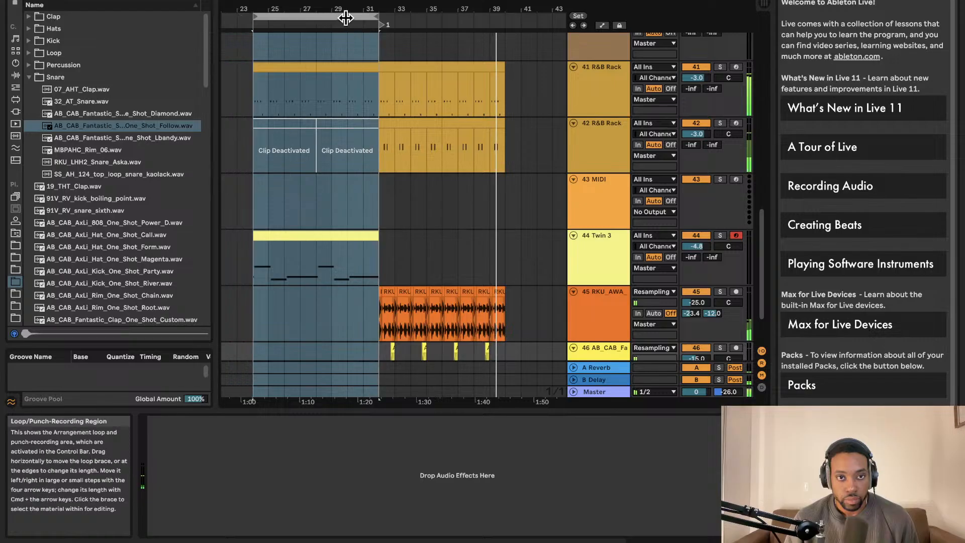
{"action": "left_click_drag", "start_coordinate": [303, 60], "coordinate": [513, 75]}
{"action": "scroll", "coordinate": [453, 81], "scroll_direction": "right", "scroll_amount": 3}
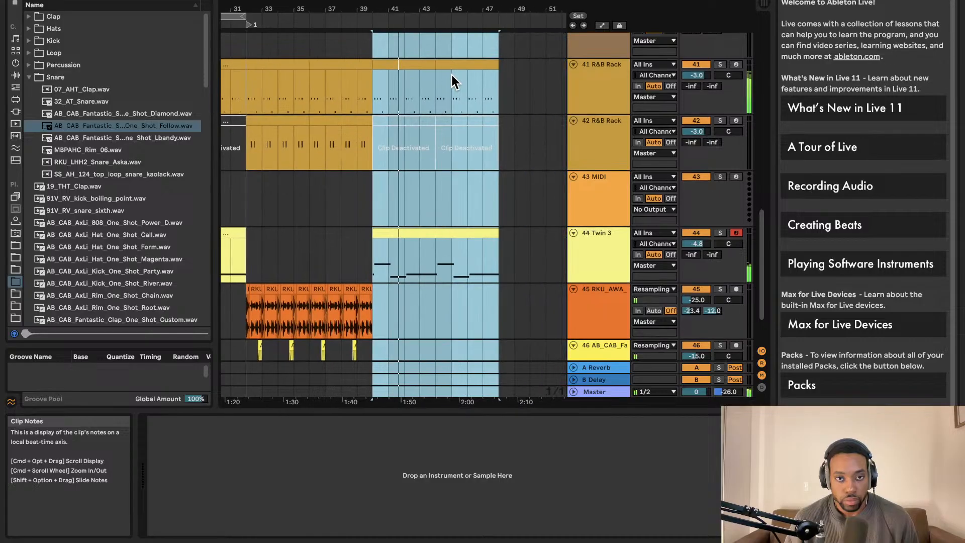
{"action": "key", "text": "super+d"}
{"action": "scroll", "coordinate": [390, 65], "scroll_direction": "left", "scroll_amount": 5}
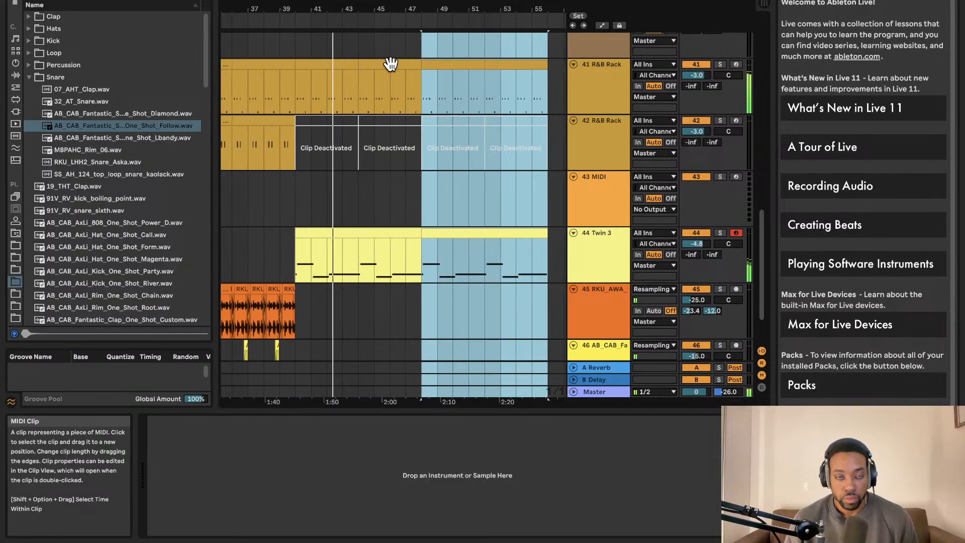
Extend the arrangement loop's end to bar 56, keeping its start at bar 24.
{"action": "scroll", "coordinate": [390, 65], "scroll_direction": "down", "scroll_amount": 5}
{"action": "left_click_drag", "start_coordinate": [384, 17], "coordinate": [515, 16]}
{"action": "scroll", "coordinate": [504, 43], "scroll_direction": "up", "scroll_amount": 3}
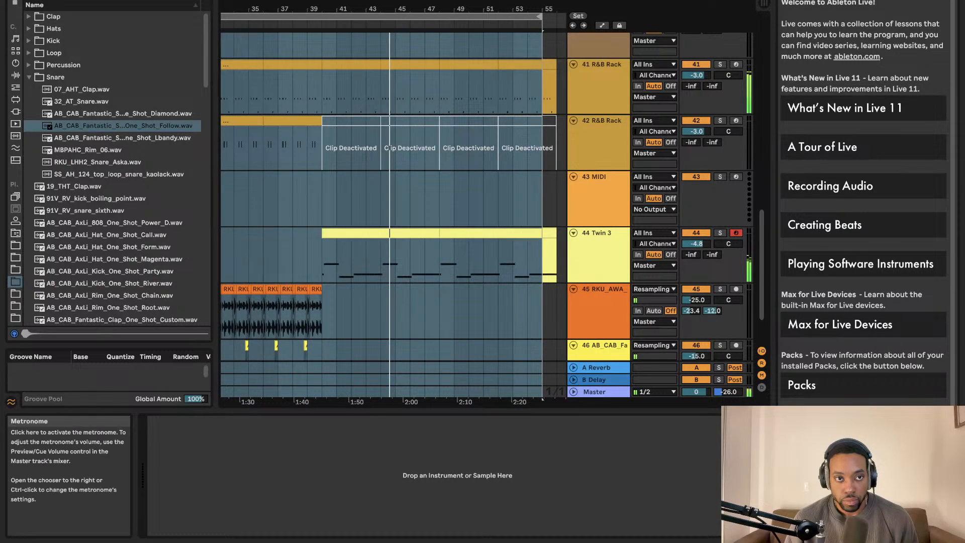
{"action": "scroll", "coordinate": [486, 104], "scroll_direction": "right", "scroll_amount": 3}
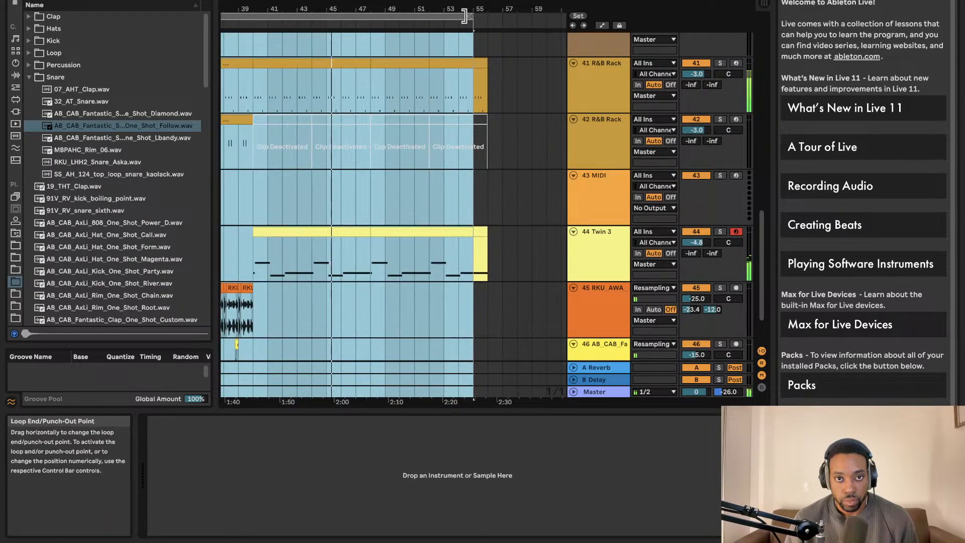
{"action": "scroll", "coordinate": [420, 183], "scroll_direction": "down", "scroll_amount": 4}
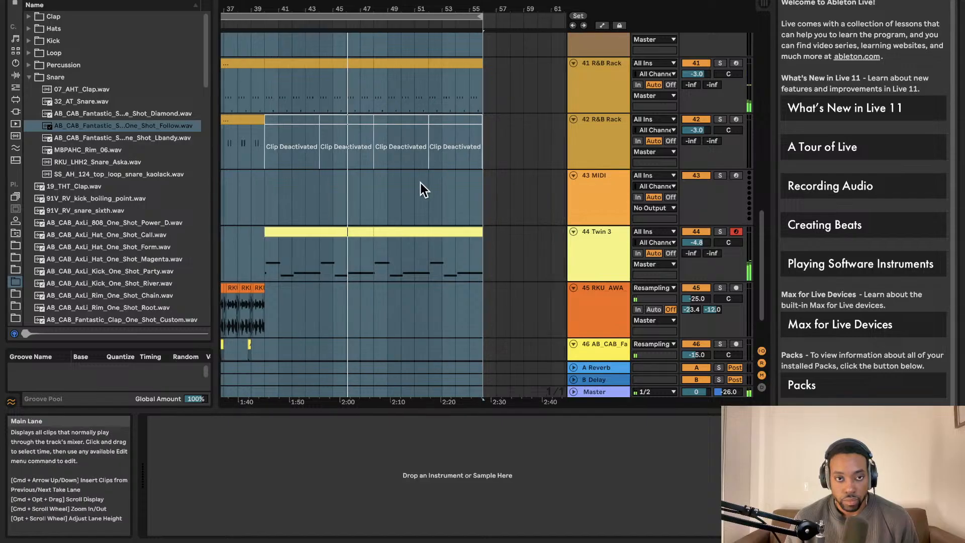
{"action": "scroll", "coordinate": [420, 183], "scroll_direction": "down", "scroll_amount": 1}
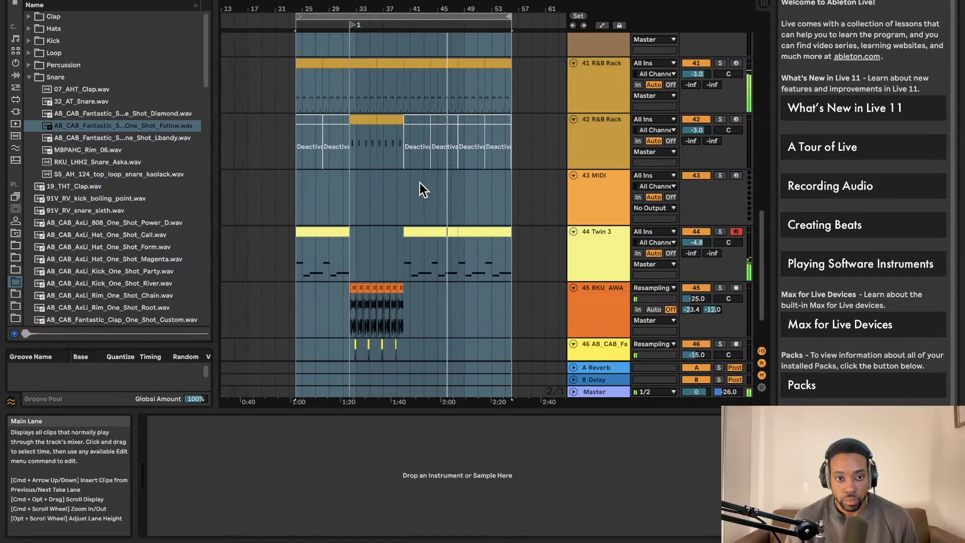
{"action": "left_click", "coordinate": [397, 18]}
{"action": "key", "text": "Left"}
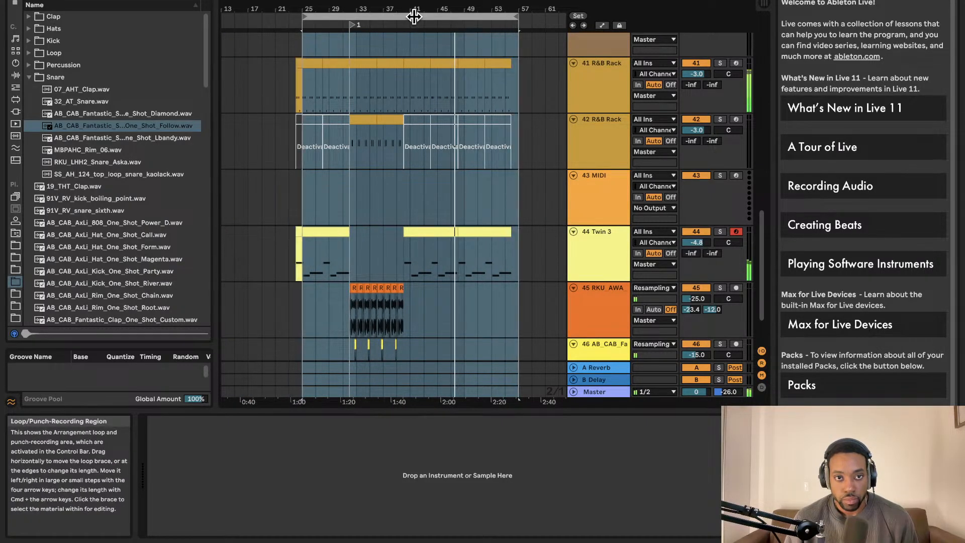
{"action": "key", "text": "z"}
Duplicate all tracks' looped material from bars 24 to 56 directly after itself, and add a locator at bar 56.
{"action": "scroll", "coordinate": [411, 36], "scroll_direction": "up", "scroll_amount": 1}
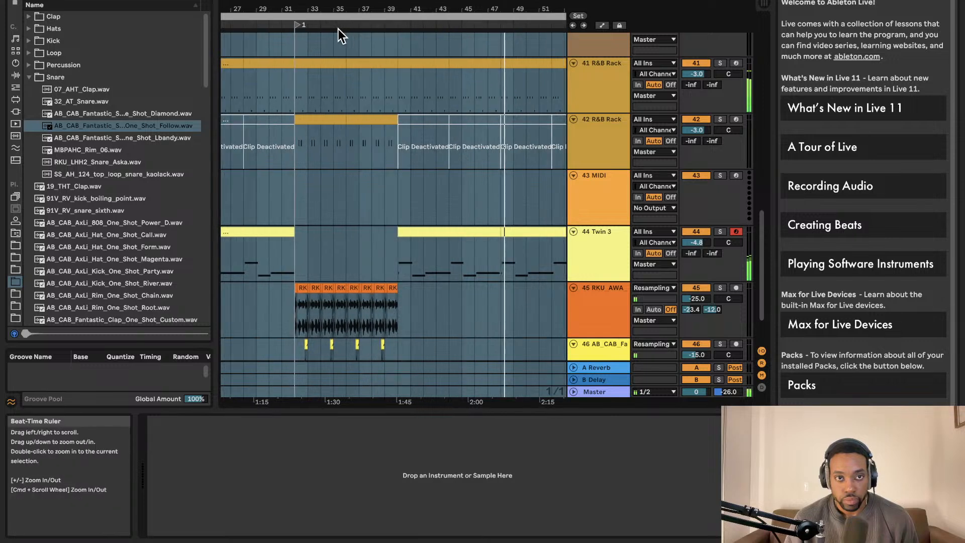
{"action": "left_click", "coordinate": [338, 29]}
{"action": "scroll", "coordinate": [277, 38], "scroll_direction": "left", "scroll_amount": 3}
{"action": "scroll", "coordinate": [277, 37], "scroll_direction": "up", "scroll_amount": 2}
{"action": "left_click", "coordinate": [306, 17]}
{"action": "left_click_drag", "start_coordinate": [306, 17], "coordinate": [321, 15]}
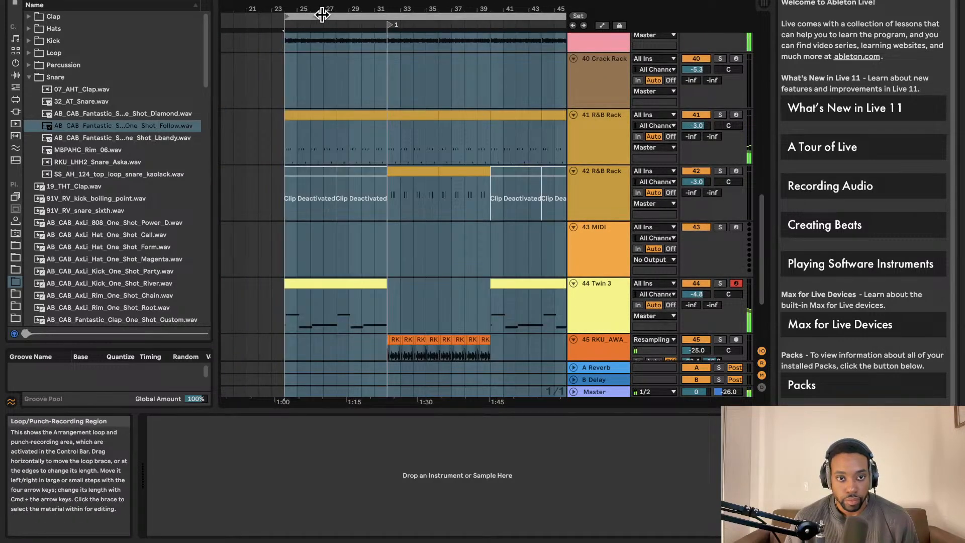
{"action": "scroll", "coordinate": [312, 41], "scroll_direction": "right", "scroll_amount": 5}
{"action": "left_click", "coordinate": [476, 83]}
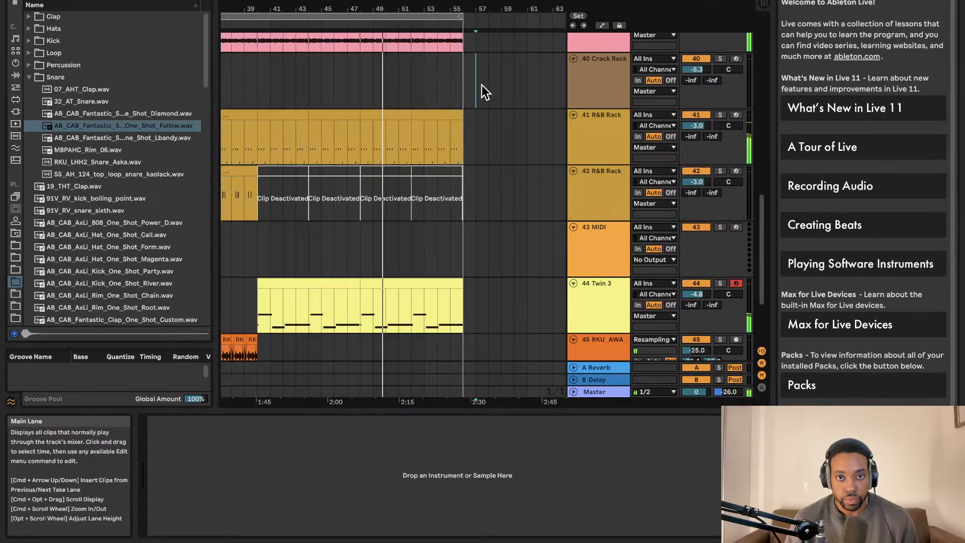
{"action": "left_click", "coordinate": [365, 16]}
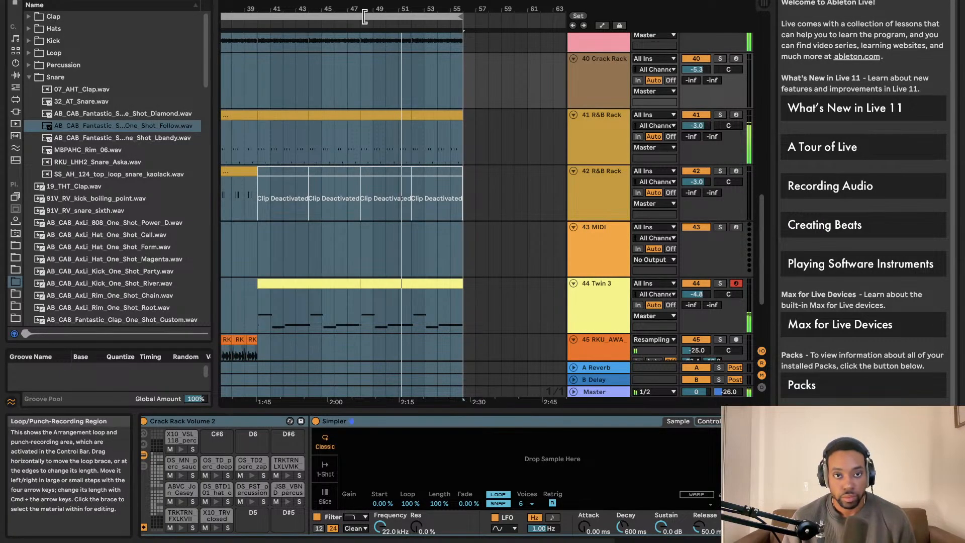
{"action": "key", "text": "super+d"}
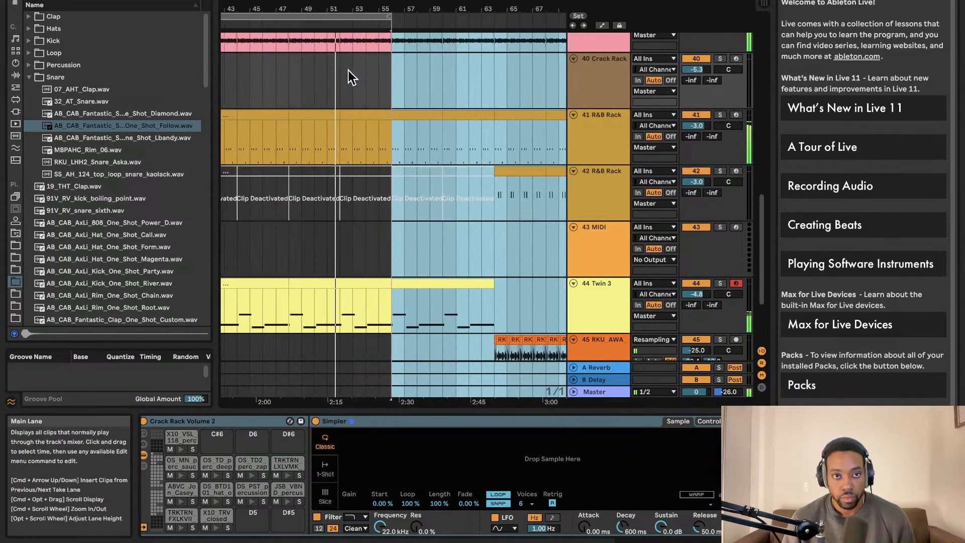
{"action": "right_click", "coordinate": [388, 25]}
{"action": "left_click", "coordinate": [402, 53]}
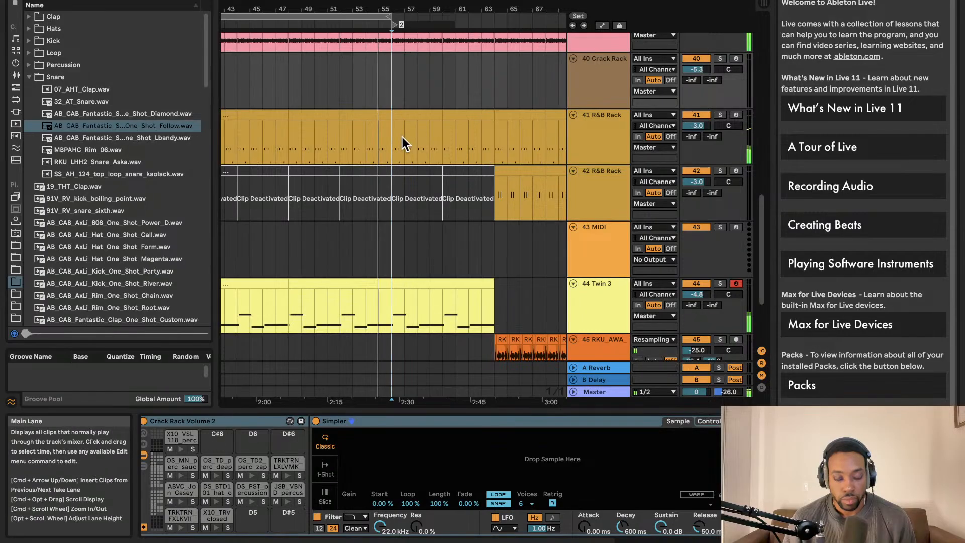
Audition the 19_THT_Clap.wav sample and place it on a new audio track at bar 57.
{"action": "left_click", "coordinate": [85, 186]}
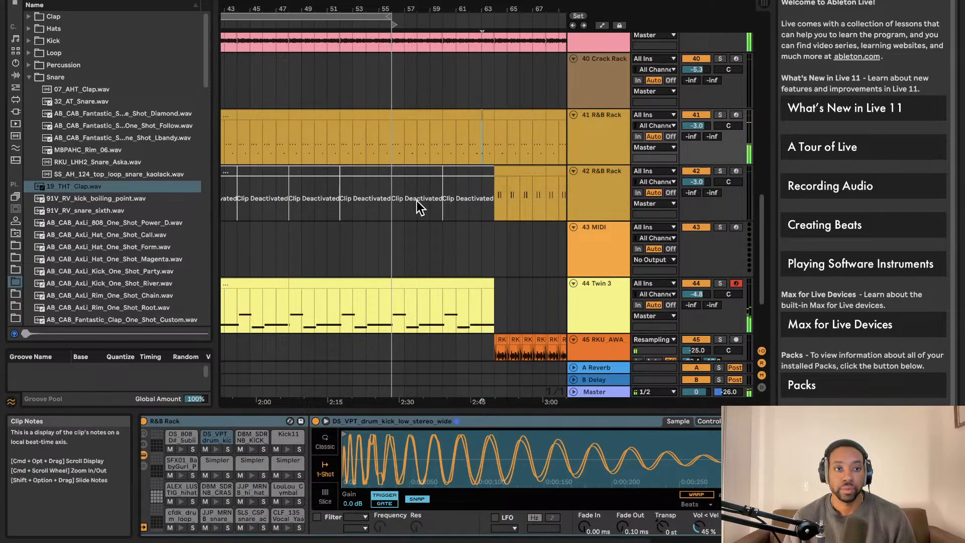
{"action": "scroll", "coordinate": [417, 201], "scroll_direction": "down", "scroll_amount": 5}
{"action": "scroll", "coordinate": [421, 186], "scroll_direction": "up", "scroll_amount": 5}
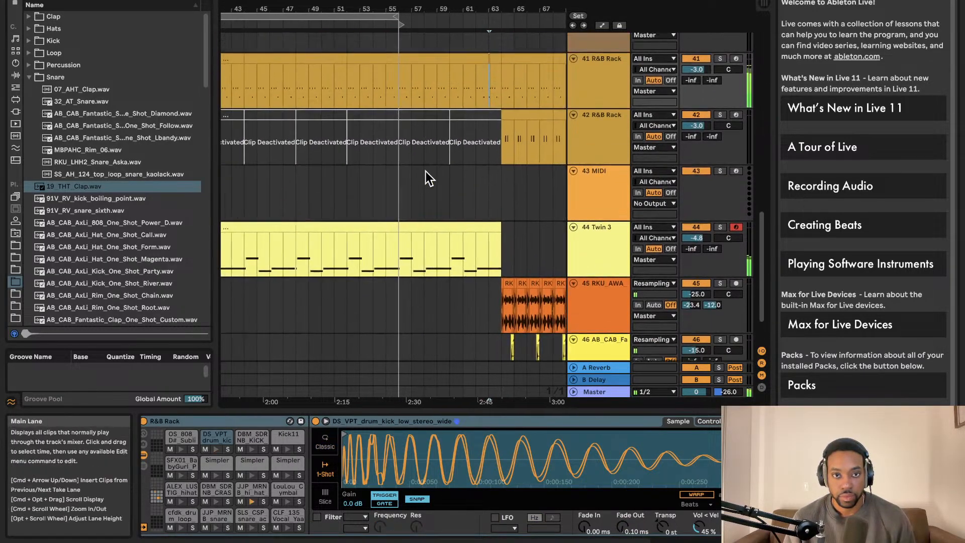
{"action": "scroll", "coordinate": [426, 171], "scroll_direction": "left", "scroll_amount": 2}
{"action": "scroll", "coordinate": [484, 118], "scroll_direction": "right", "scroll_amount": 4}
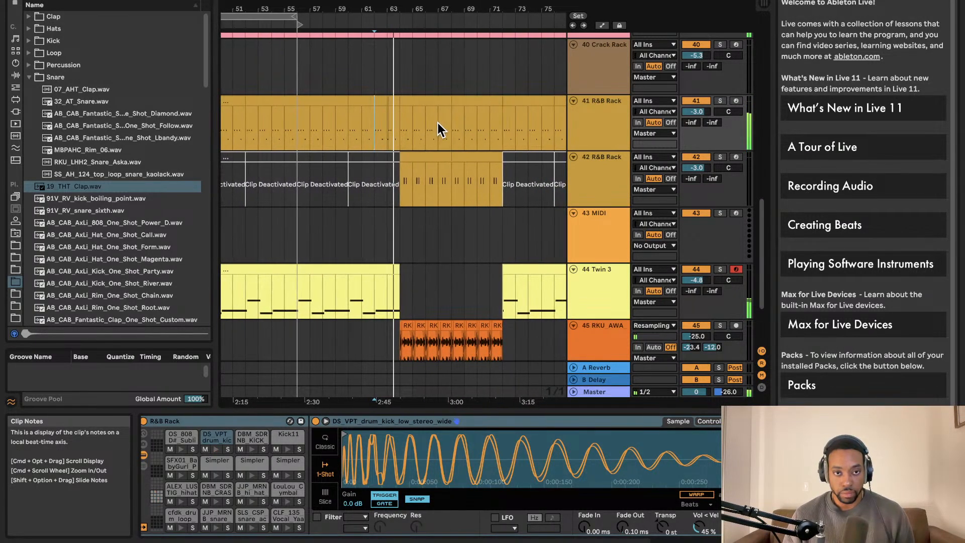
{"action": "scroll", "coordinate": [349, 143], "scroll_direction": "down", "scroll_amount": 4}
{"action": "scroll", "coordinate": [349, 143], "scroll_direction": "left", "scroll_amount": 2}
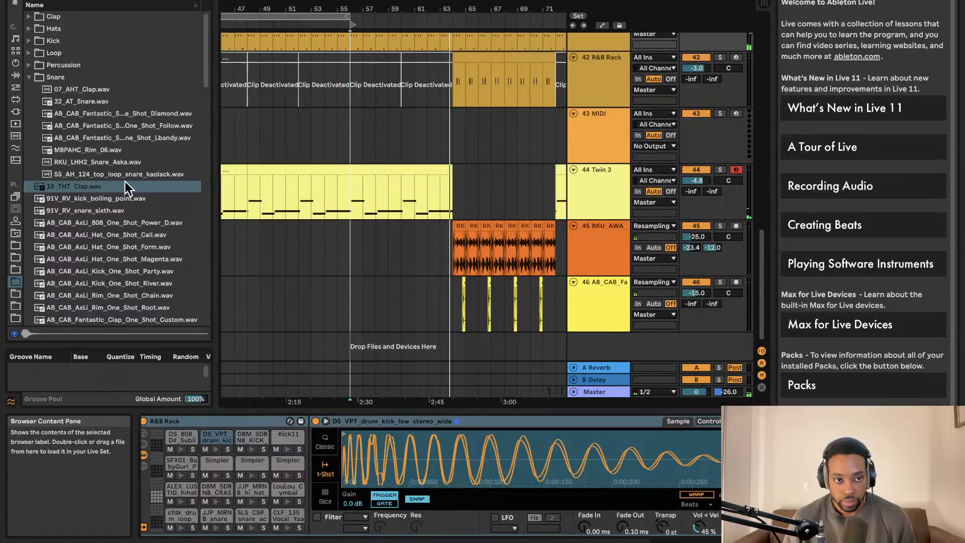
{"action": "key", "text": "space"}
{"action": "left_click_drag", "start_coordinate": [363, 361], "coordinate": [361, 366]}
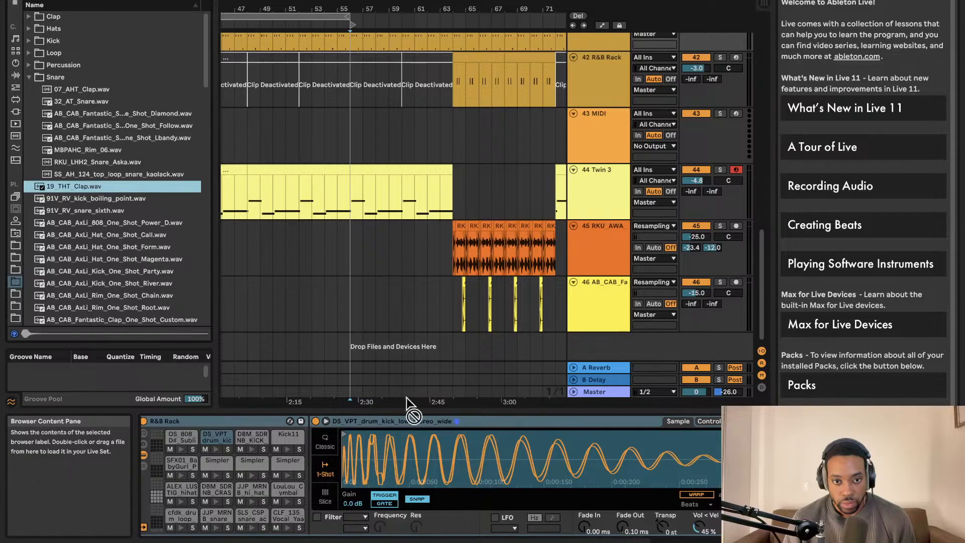
{"action": "left_click_drag", "start_coordinate": [374, 346], "coordinate": [383, 345]}
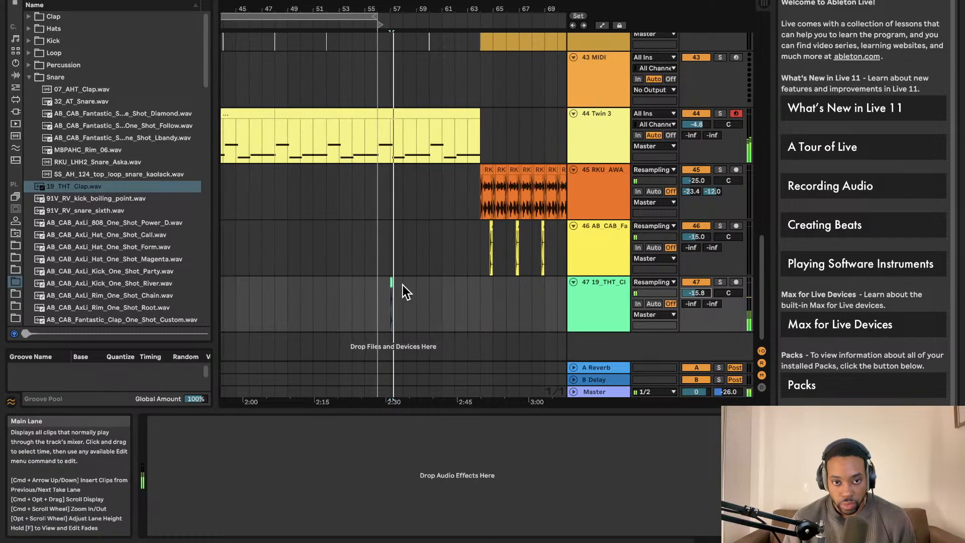
Move the 19_THT_Clap clip back to beat 2 of bar 56.
{"action": "scroll", "coordinate": [397, 286], "scroll_direction": "up", "scroll_amount": 5}
{"action": "key", "text": "space"}
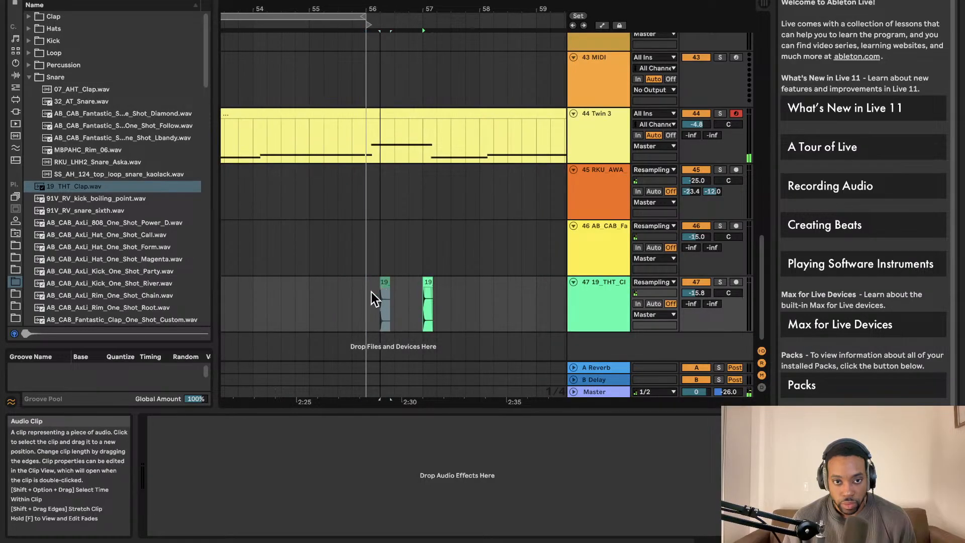
{"action": "left_click_drag", "start_coordinate": [372, 292], "coordinate": [366, 297]}
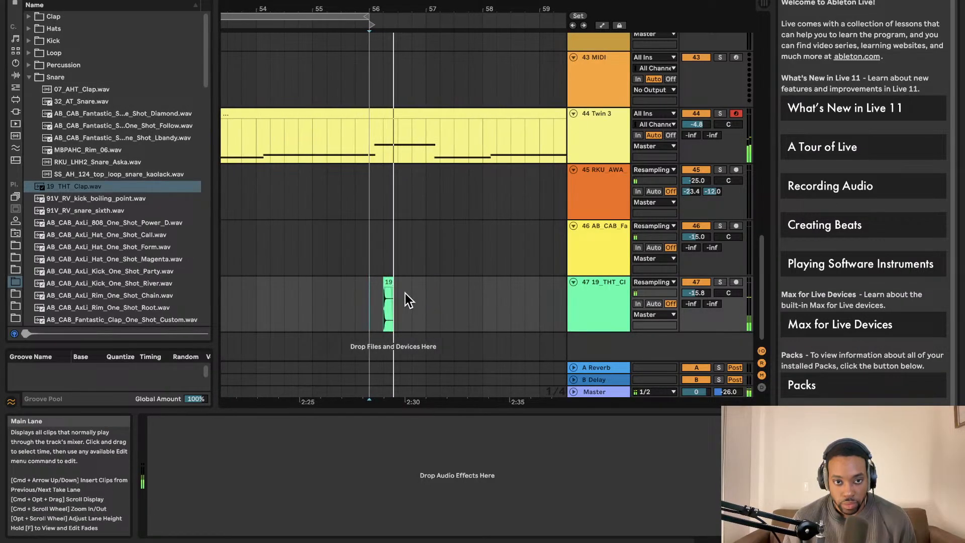
Duplicate the clap clip, place the copy on beat 4 of bar 56, and play the result from bar 56.
{"action": "left_click", "coordinate": [388, 287]}
{"action": "key", "text": "space"}
{"action": "key", "text": "super+d"}
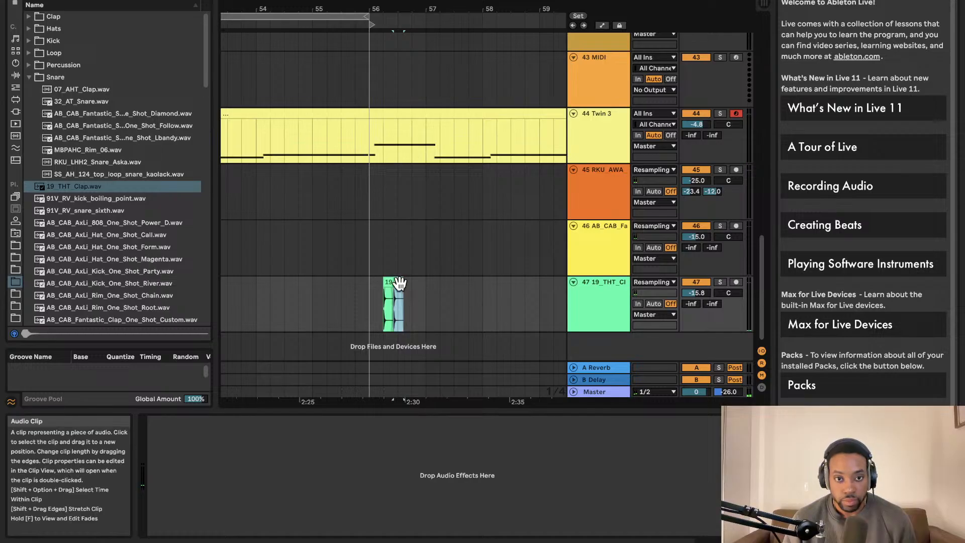
{"action": "left_click", "coordinate": [367, 295]}
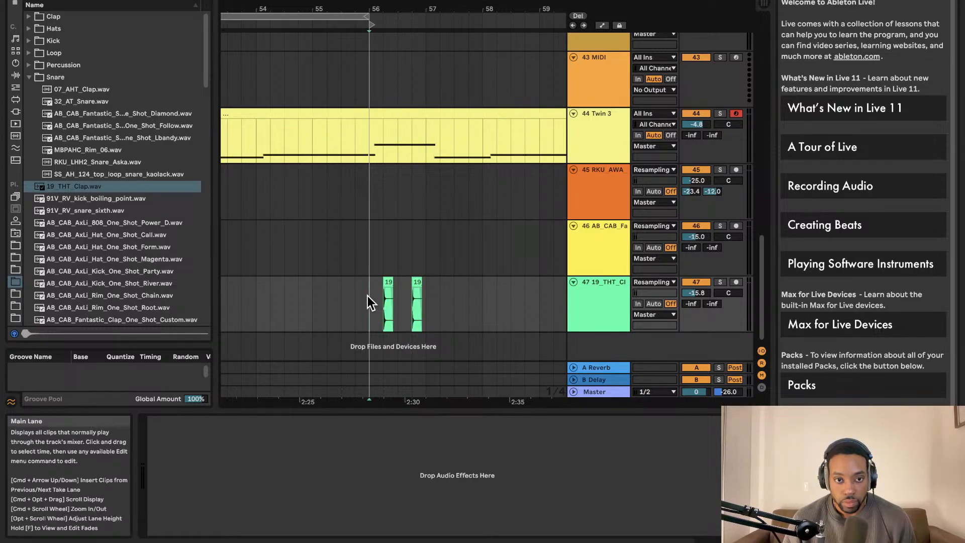
{"action": "key", "text": "space"}
{"action": "key", "text": "space"}
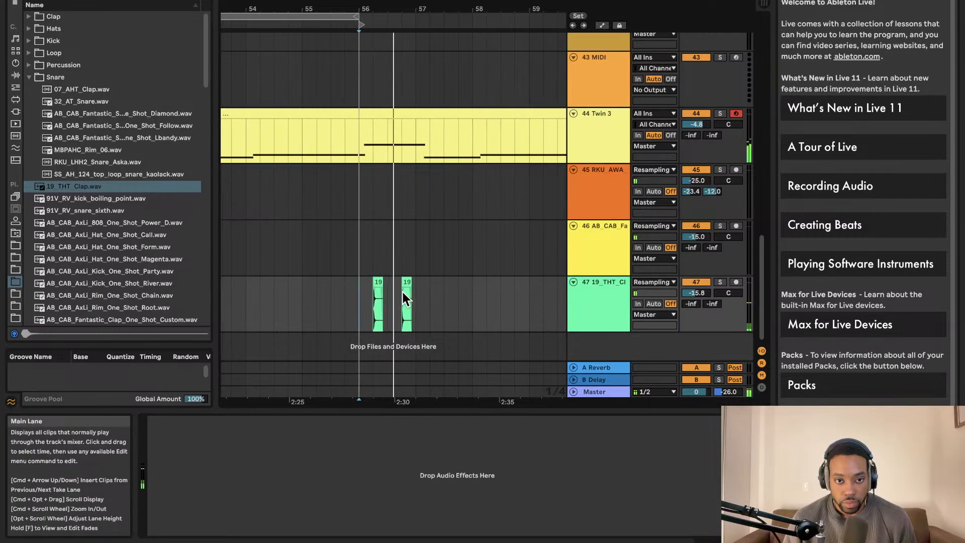
Move the second clap to beat 3 of bar 56 and play the pattern back from the start of the bar.
{"action": "left_click_drag", "start_coordinate": [402, 292], "coordinate": [389, 293]}
{"action": "key", "text": "space"}
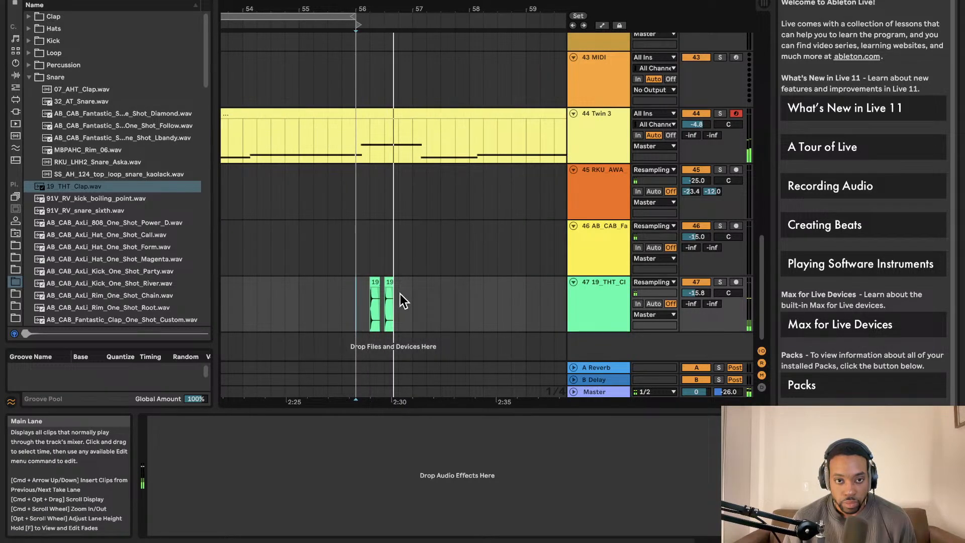
{"action": "key", "text": "space"}
{"action": "mouse_move", "coordinate": [400, 295]}
{"action": "left_mouse_down"}
{"action": "mouse_move", "coordinate": [362, 297]}
{"action": "mouse_move", "coordinate": [386, 293]}
{"action": "left_mouse_up"}
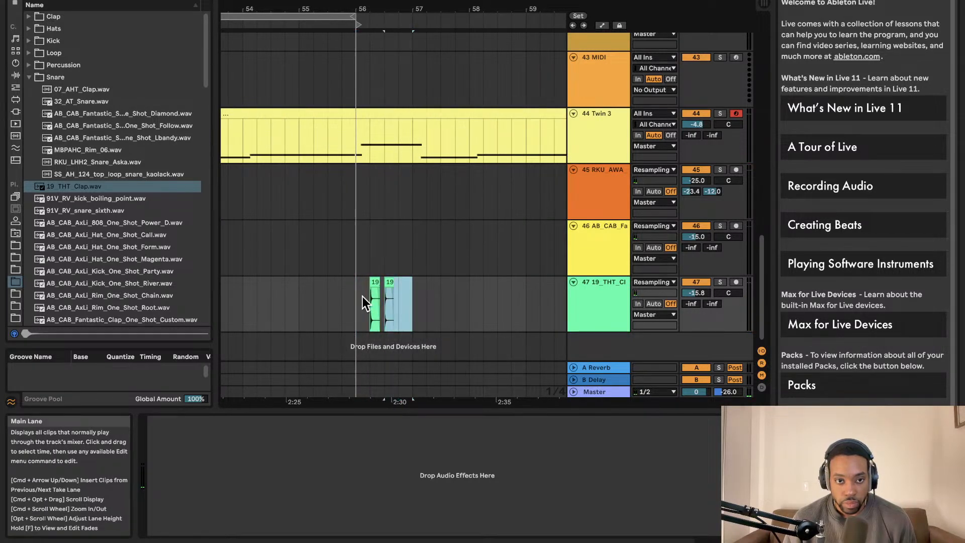
{"action": "left_click", "coordinate": [362, 296]}
{"action": "key", "text": "space"}
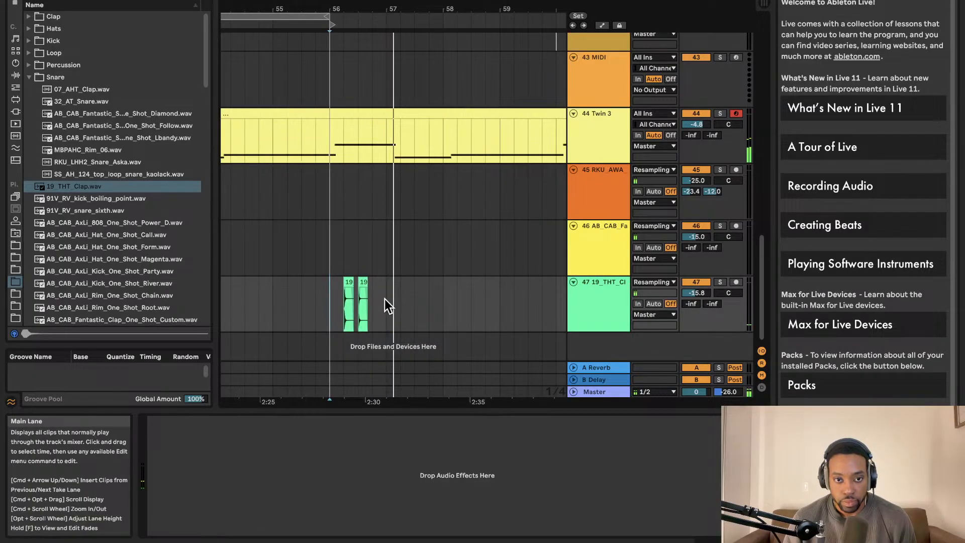
{"action": "key", "text": "space"}
{"action": "left_click", "coordinate": [327, 298]}
{"action": "key", "text": "space"}
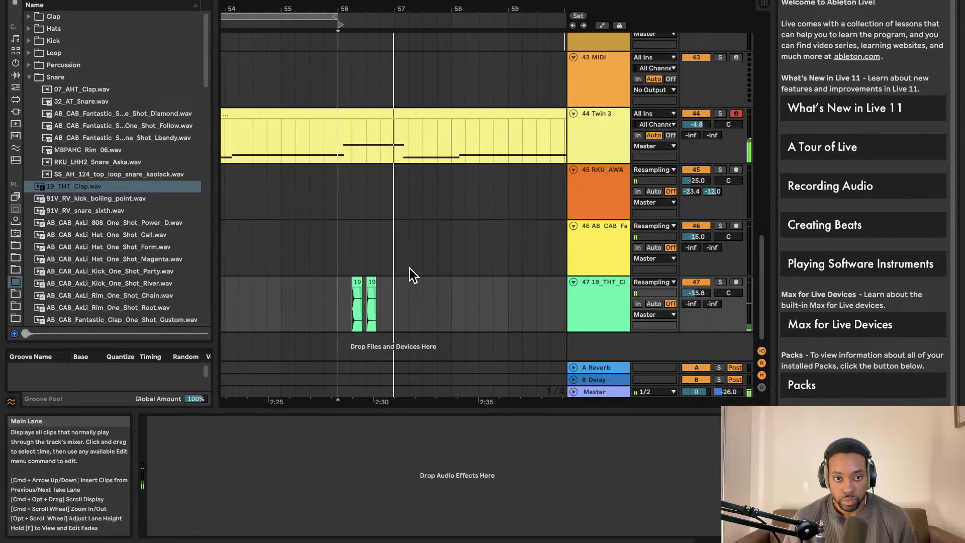
Duplicate the one-bar clap pattern from bar 56 into bars 57, 58 and 59.
{"action": "key", "text": "space"}
{"action": "left_click_drag", "start_coordinate": [387, 294], "coordinate": [332, 292]}
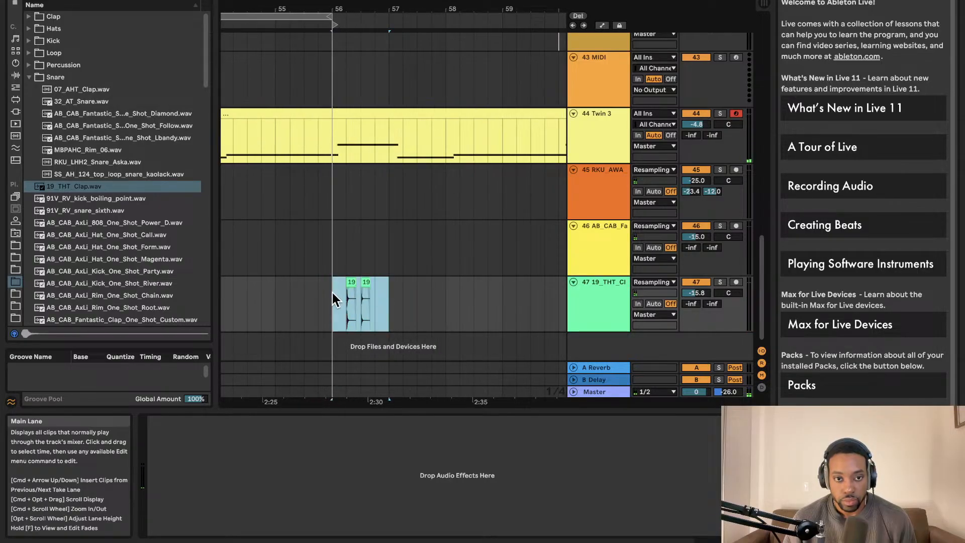
{"action": "key", "text": "super+d"}
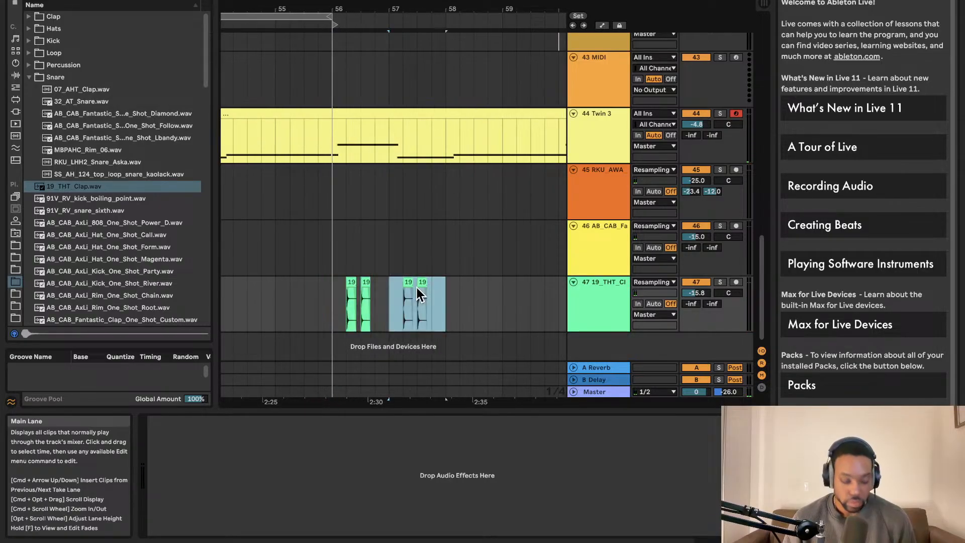
{"action": "left_click", "coordinate": [335, 292]}
{"action": "key", "text": "space"}
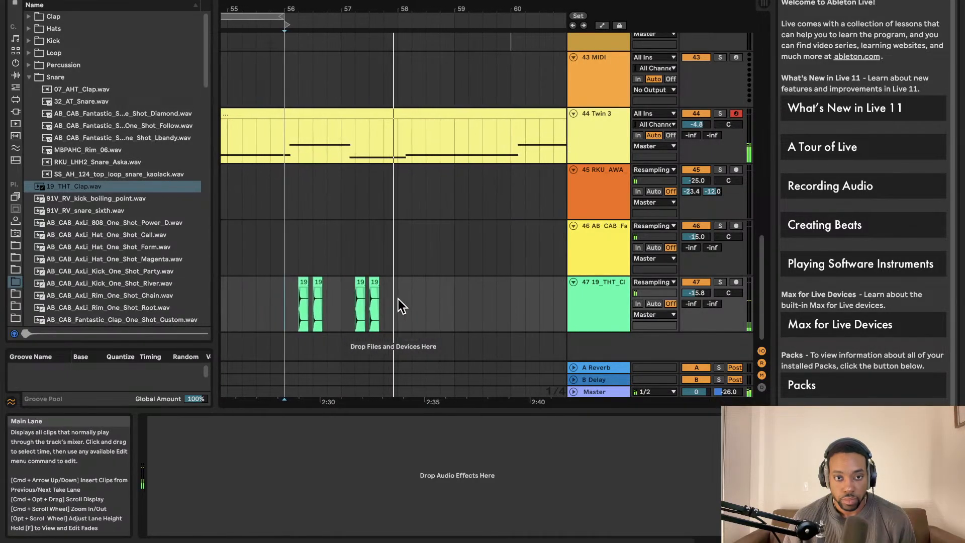
{"action": "key", "text": "space"}
{"action": "left_click_drag", "start_coordinate": [396, 300], "coordinate": [340, 304]}
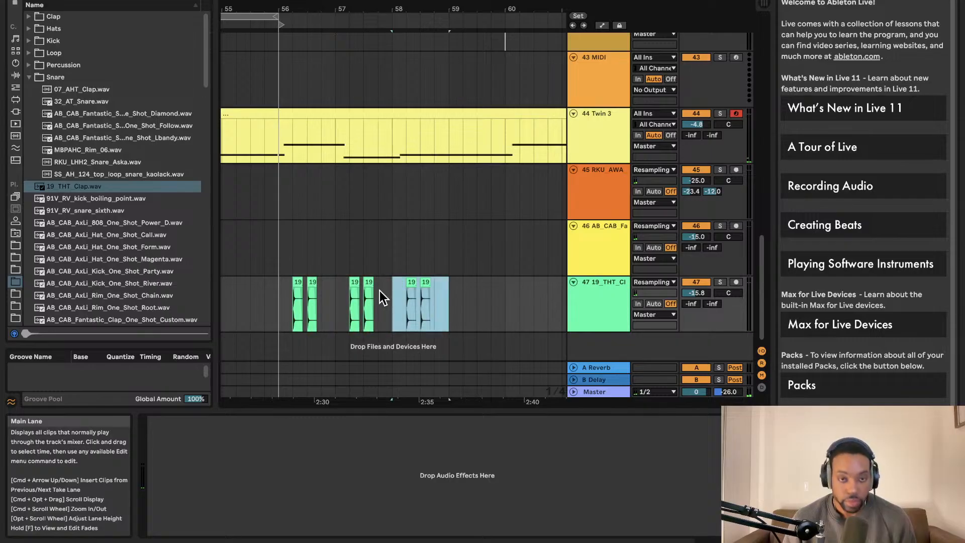
Rename the locator at bar 56 to "Bridge".
{"action": "scroll", "coordinate": [400, 256], "scroll_direction": "up", "scroll_amount": 5}
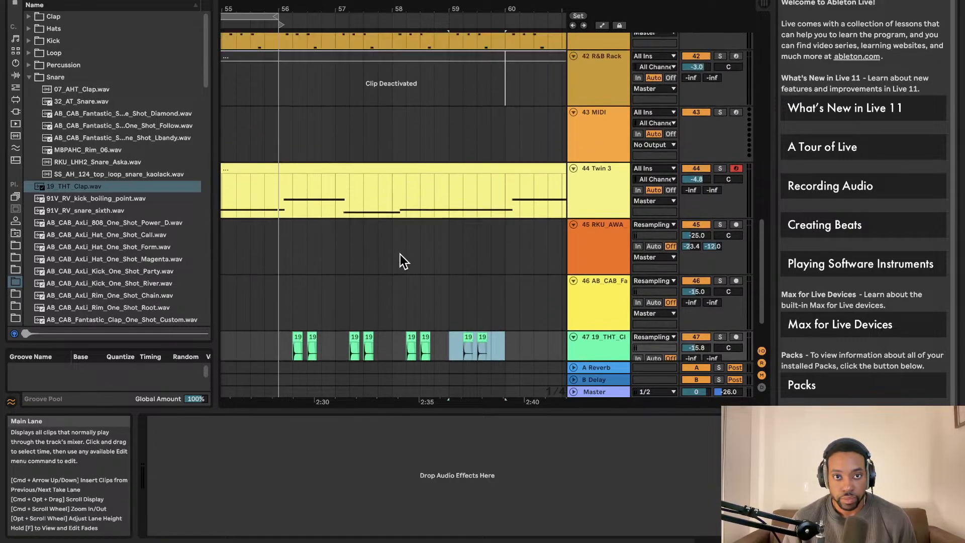
{"action": "right_click", "coordinate": [288, 25]}
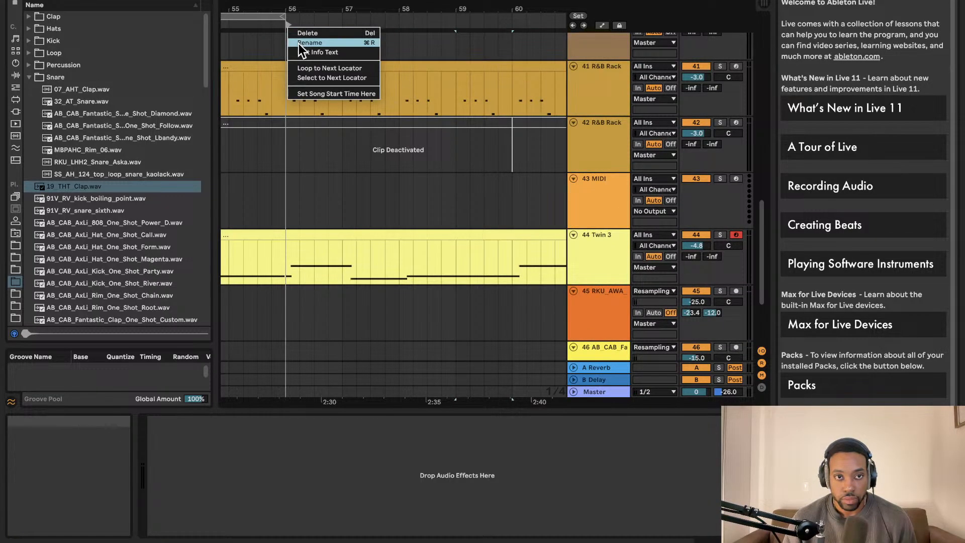
{"action": "left_click", "coordinate": [308, 35]}
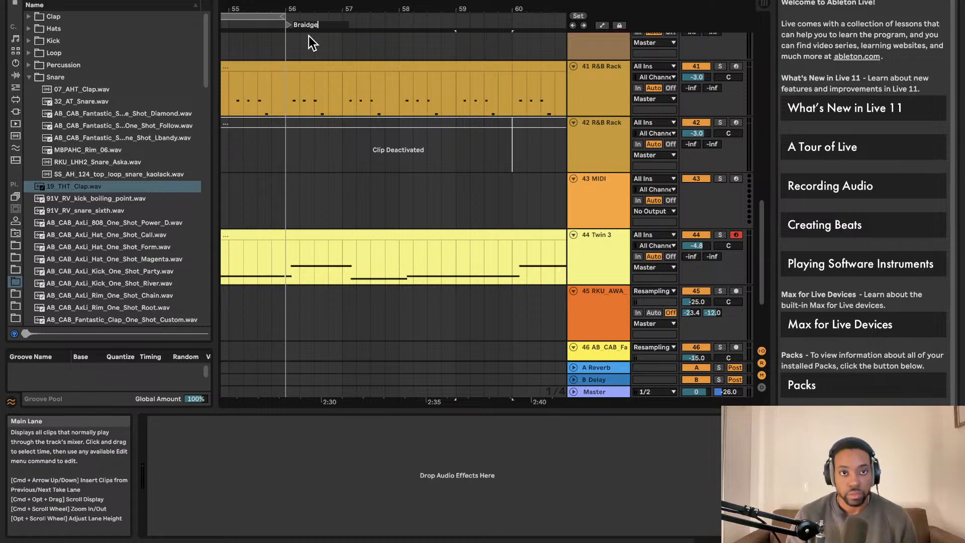
{"action": "type", "text": "Braidge"}
{"action": "key", "text": "BackSpace"}
{"action": "key", "text": "BackSpace"}
{"action": "key", "text": "BackSpace"}
{"action": "key", "text": "BackSpace"}
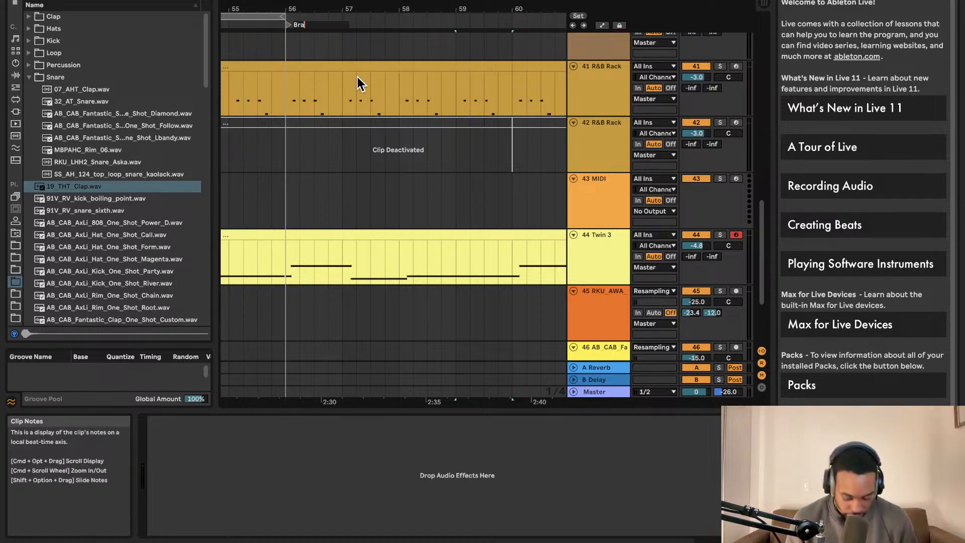
{"action": "key", "text": "BackSpace"}
{"action": "type", "text": "idge"}
{"action": "left_click", "coordinate": [374, 188]}
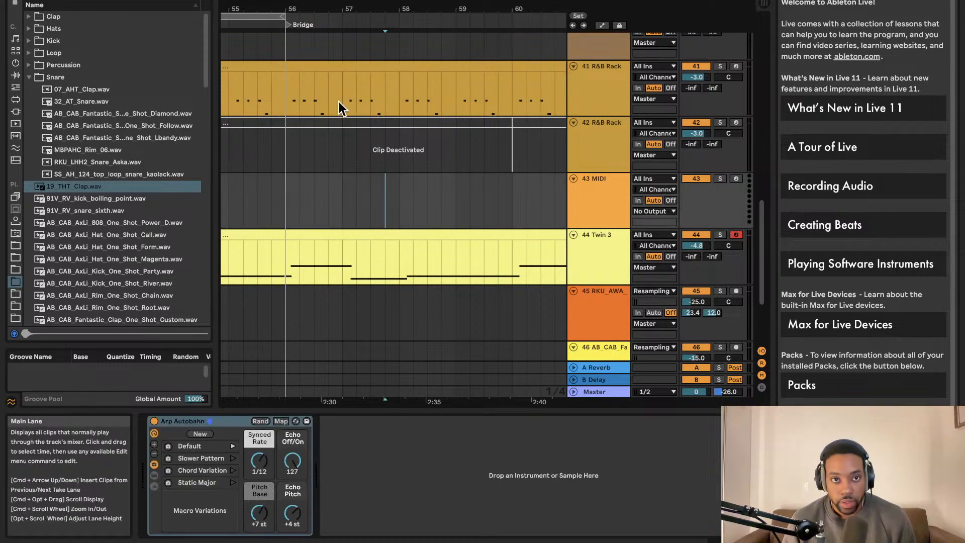
Try to duplicate bar 59's pair of claps and shift the copies just past the start of bar 60.
{"action": "key", "text": "space"}
{"action": "scroll", "coordinate": [354, 132], "scroll_direction": "down", "scroll_amount": 10}
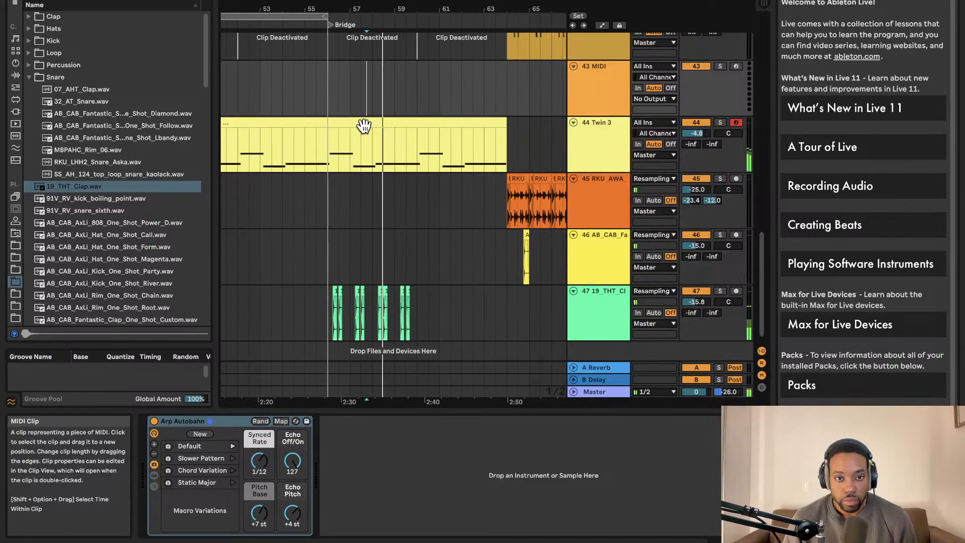
{"action": "scroll", "coordinate": [365, 128], "scroll_direction": "up", "scroll_amount": 3}
{"action": "scroll", "coordinate": [366, 125], "scroll_direction": "down", "scroll_amount": 4}
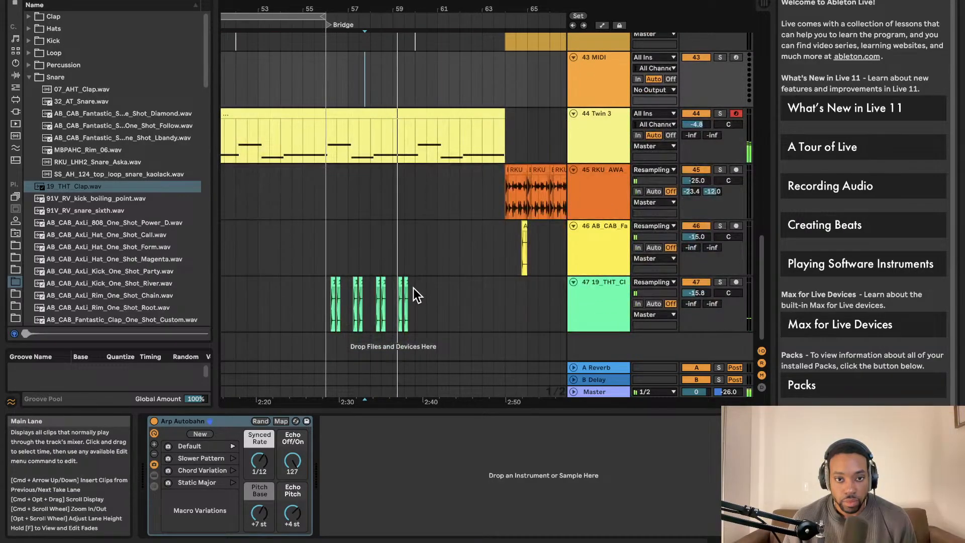
{"action": "left_click_drag", "start_coordinate": [413, 289], "coordinate": [399, 291]}
{"action": "scroll", "coordinate": [402, 291], "scroll_direction": "up", "scroll_amount": 5}
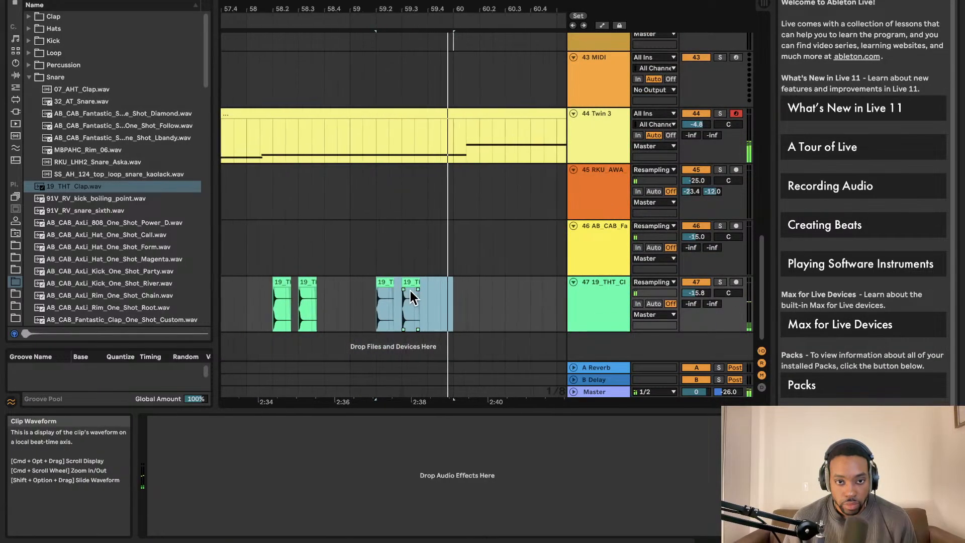
{"action": "left_click", "coordinate": [433, 293]}
{"action": "scroll", "coordinate": [409, 289], "scroll_direction": "up", "scroll_amount": 5}
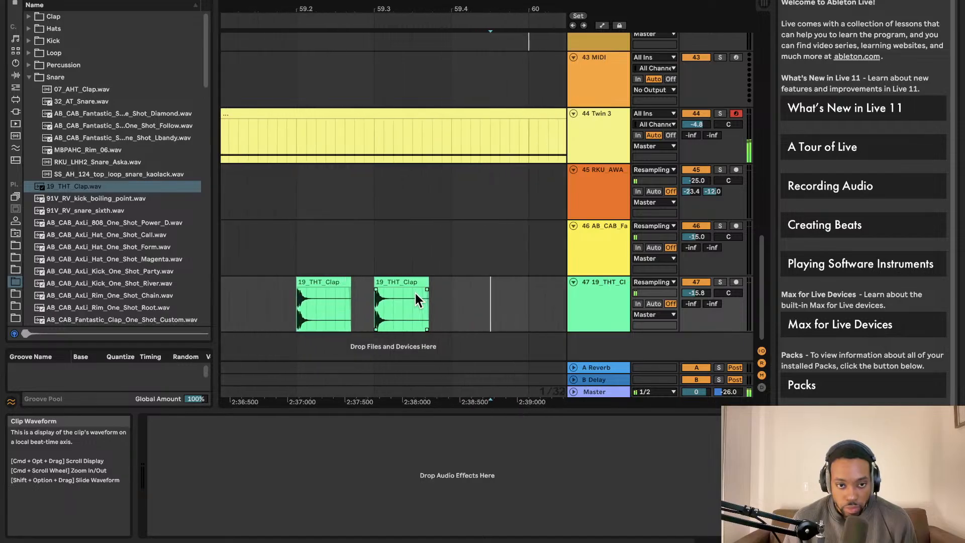
{"action": "scroll", "coordinate": [415, 294], "scroll_direction": "down", "scroll_amount": 5}
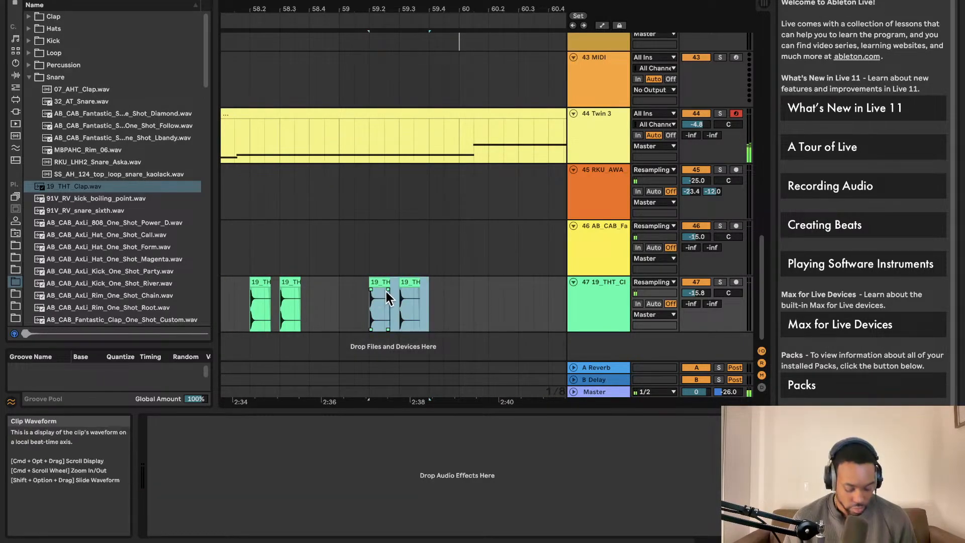
{"action": "key", "text": "super+d"}
{"action": "key", "text": "Right"}
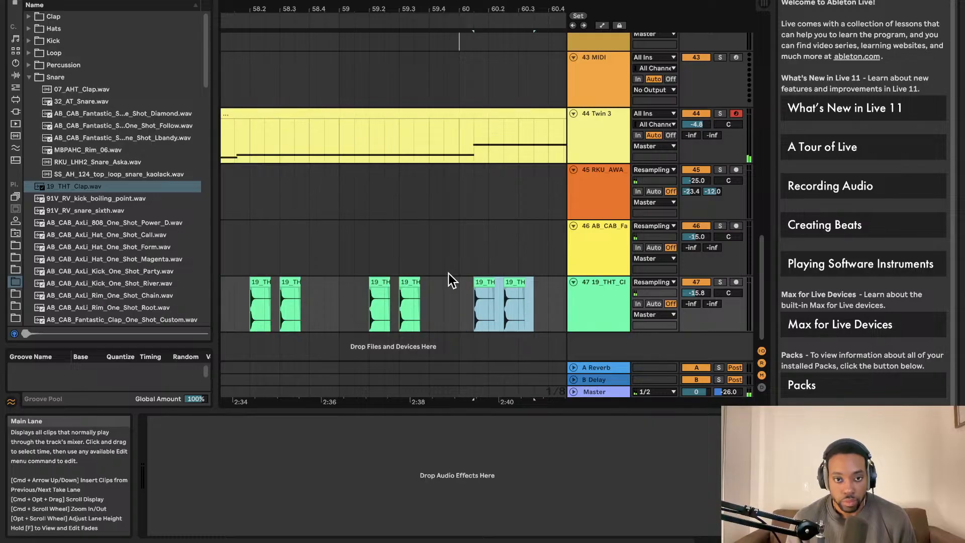
{"action": "key", "text": "space"}
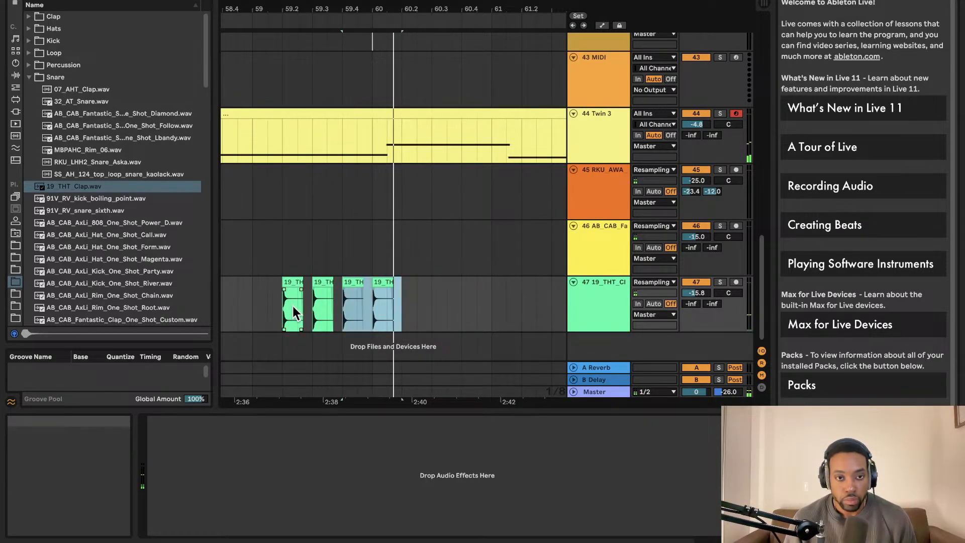
Play back the clap track across bars 57 to 59 and examine the timing of its hits.
{"action": "scroll", "coordinate": [305, 300], "scroll_direction": "left", "scroll_amount": 3}
{"action": "scroll", "coordinate": [307, 300], "scroll_direction": "down", "scroll_amount": 3}
{"action": "scroll", "coordinate": [308, 300], "scroll_direction": "left", "scroll_amount": 1}
{"action": "scroll", "coordinate": [312, 300], "scroll_direction": "up", "scroll_amount": 4}
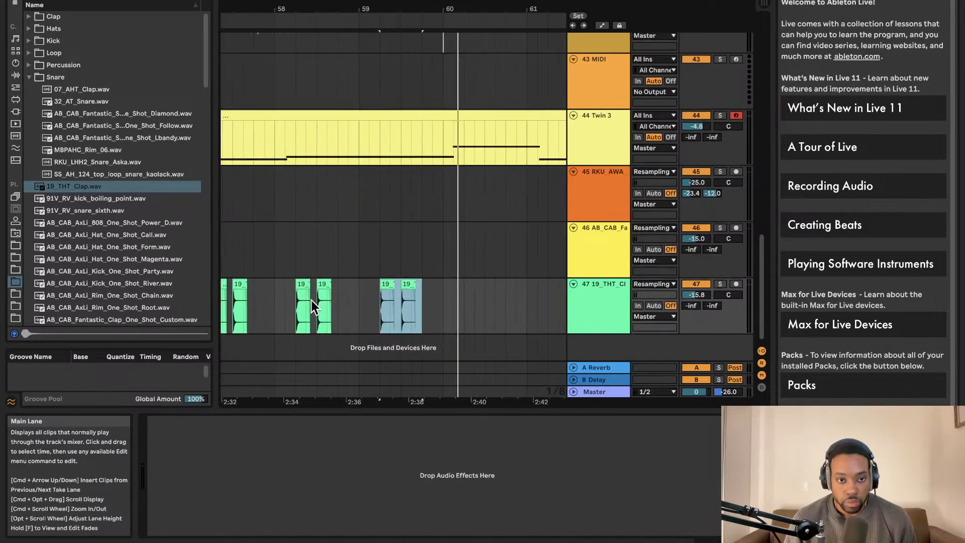
{"action": "scroll", "coordinate": [326, 305], "scroll_direction": "left", "scroll_amount": 4}
{"action": "key", "text": "space"}
{"action": "scroll", "coordinate": [326, 310], "scroll_direction": "left", "scroll_amount": 6}
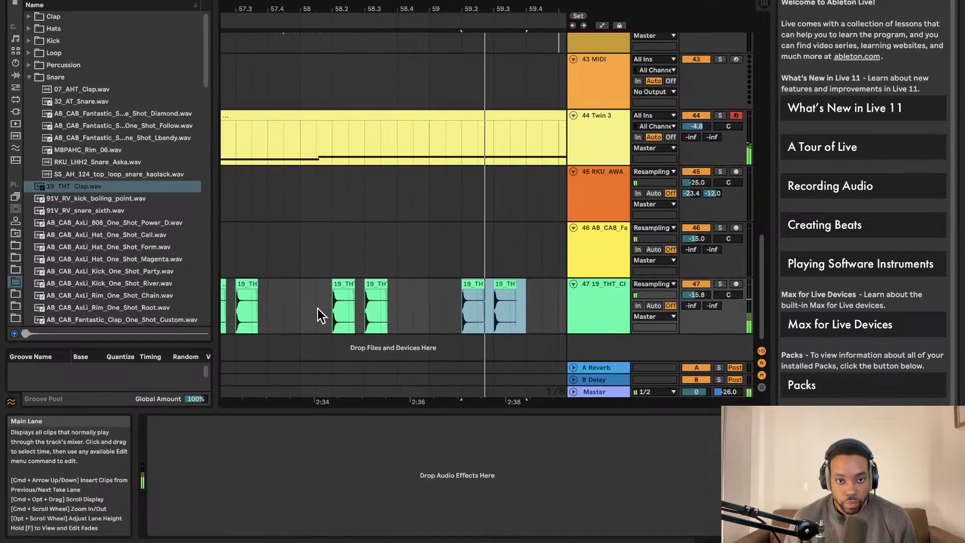
{"action": "scroll", "coordinate": [309, 306], "scroll_direction": "left", "scroll_amount": 5}
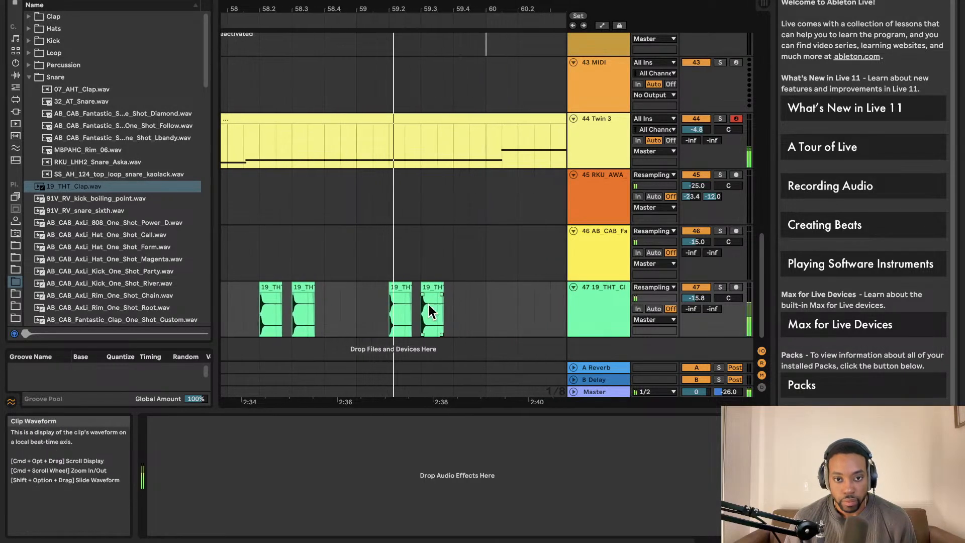
{"action": "scroll", "coordinate": [403, 307], "scroll_direction": "up", "scroll_amount": 5}
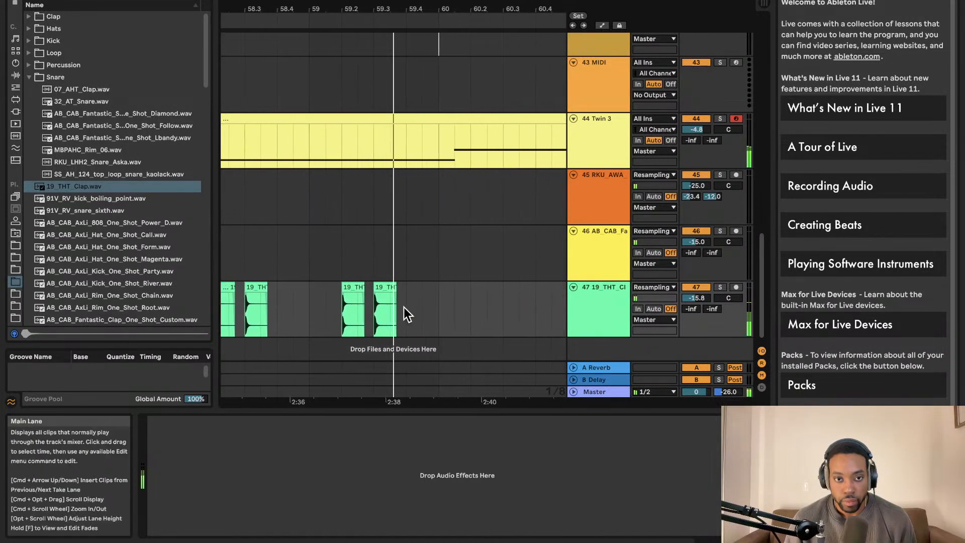
Duplicate bar 59's pair of claps on track 47 into the following bars through bar 62.
{"action": "left_click", "coordinate": [355, 288]}
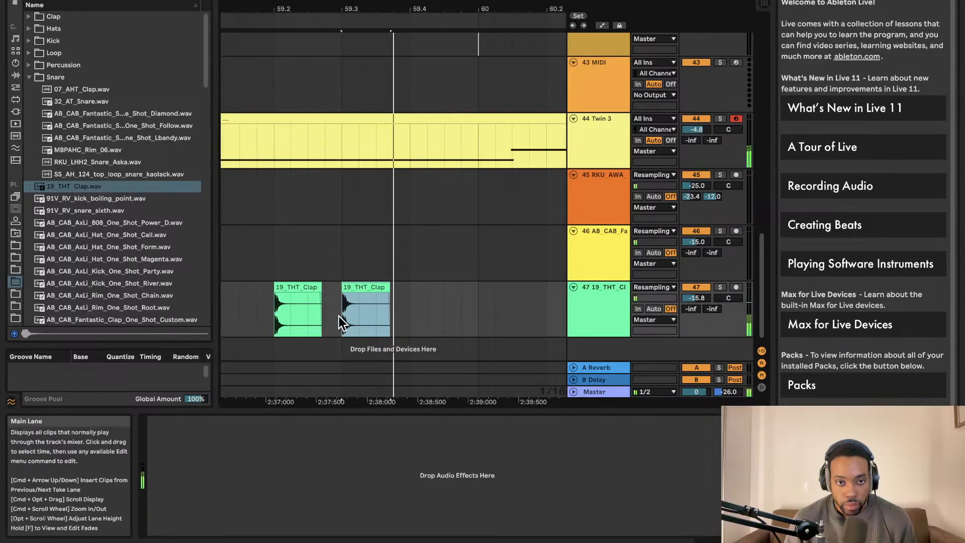
{"action": "left_click_drag", "start_coordinate": [253, 307], "coordinate": [509, 303]}
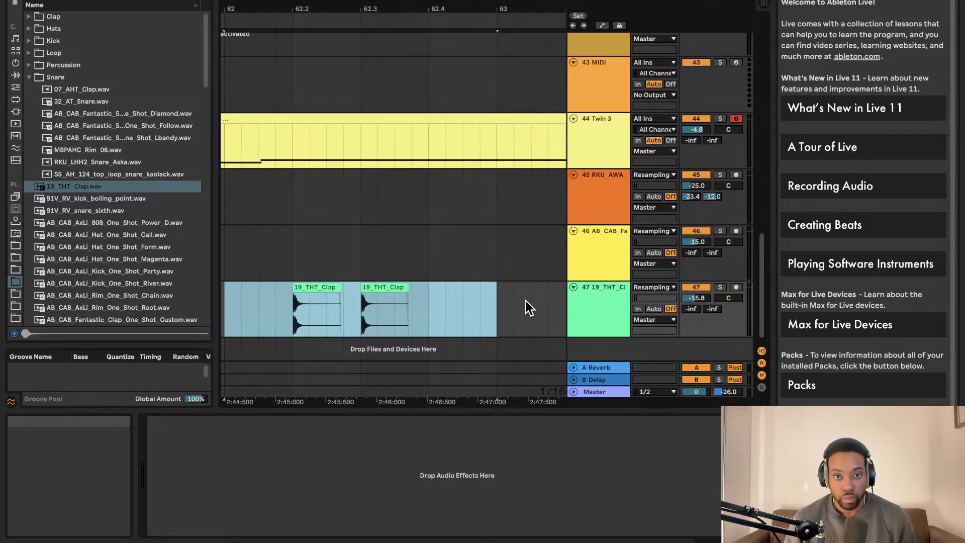
{"action": "scroll", "coordinate": [470, 253], "scroll_direction": "up", "scroll_amount": 2}
{"action": "scroll", "coordinate": [469, 253], "scroll_direction": "up", "scroll_amount": 3}
{"action": "scroll", "coordinate": [470, 252], "scroll_direction": "down", "scroll_amount": 5}
Play back the arrangement past bar 66 and raise the Twin 3 track's volume to -1.9 dB.
{"action": "key", "text": "space"}
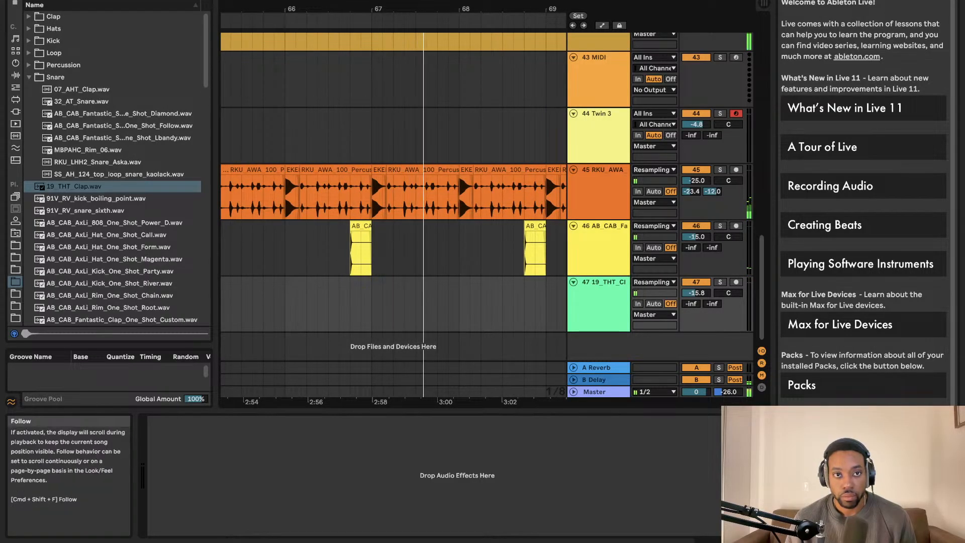
{"action": "scroll", "coordinate": [349, 131], "scroll_direction": "down", "scroll_amount": 5}
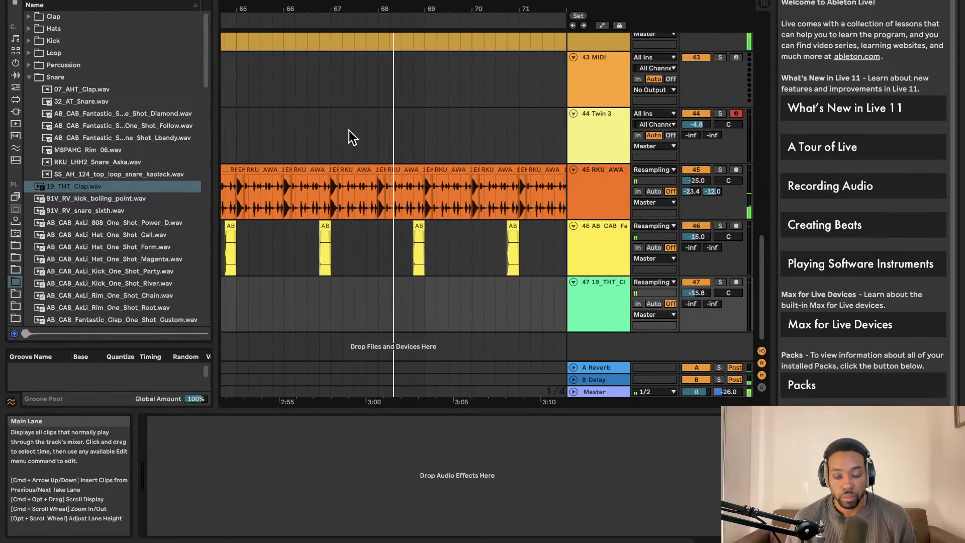
{"action": "scroll", "coordinate": [349, 131], "scroll_direction": "down", "scroll_amount": 3}
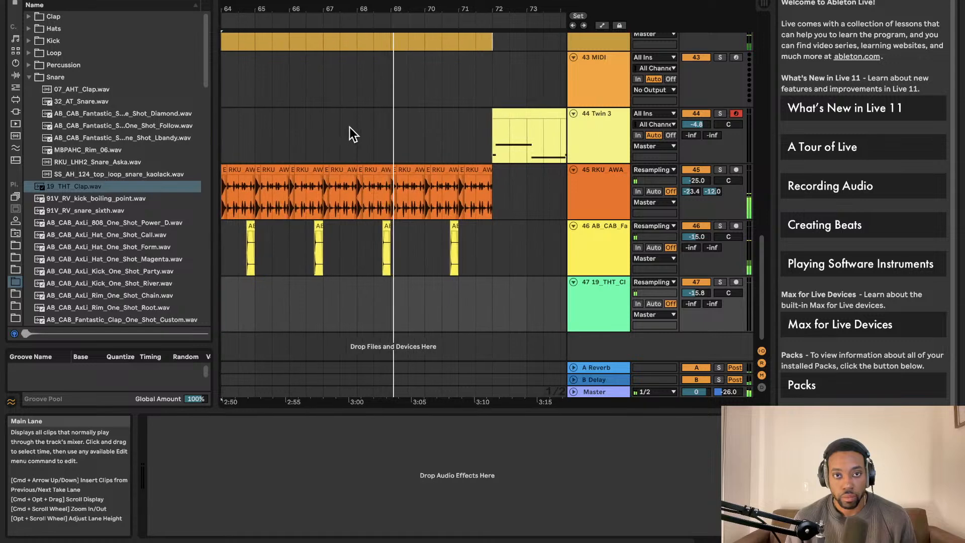
{"action": "scroll", "coordinate": [349, 131], "scroll_direction": "down", "scroll_amount": 3}
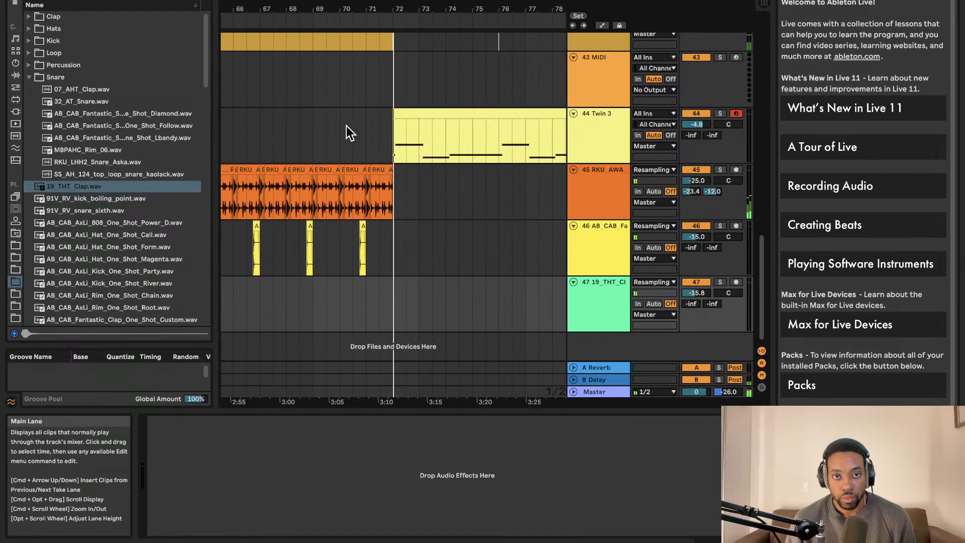
{"action": "scroll", "coordinate": [360, 128], "scroll_direction": "up", "scroll_amount": 5}
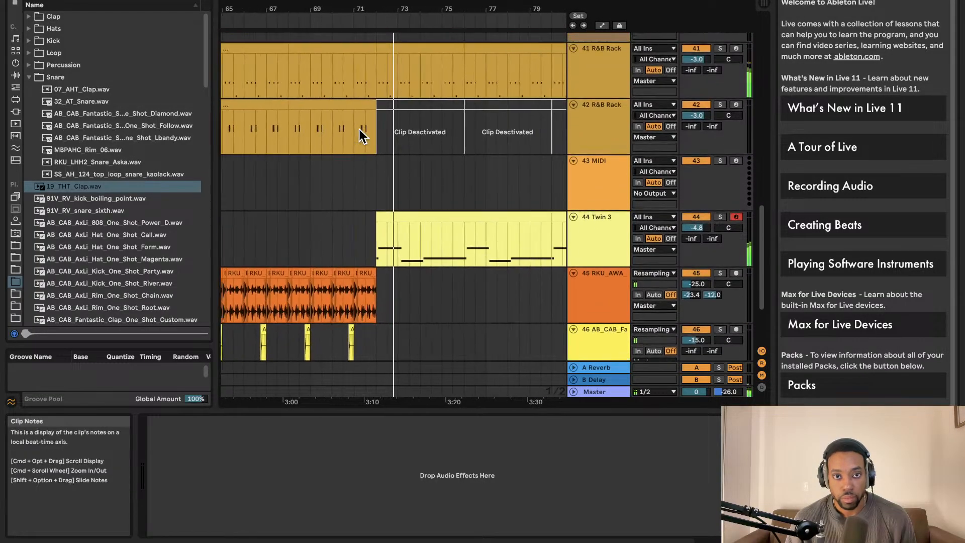
{"action": "scroll", "coordinate": [358, 130], "scroll_direction": "down", "scroll_amount": 3}
{"action": "scroll", "coordinate": [357, 129], "scroll_direction": "down", "scroll_amount": 2}
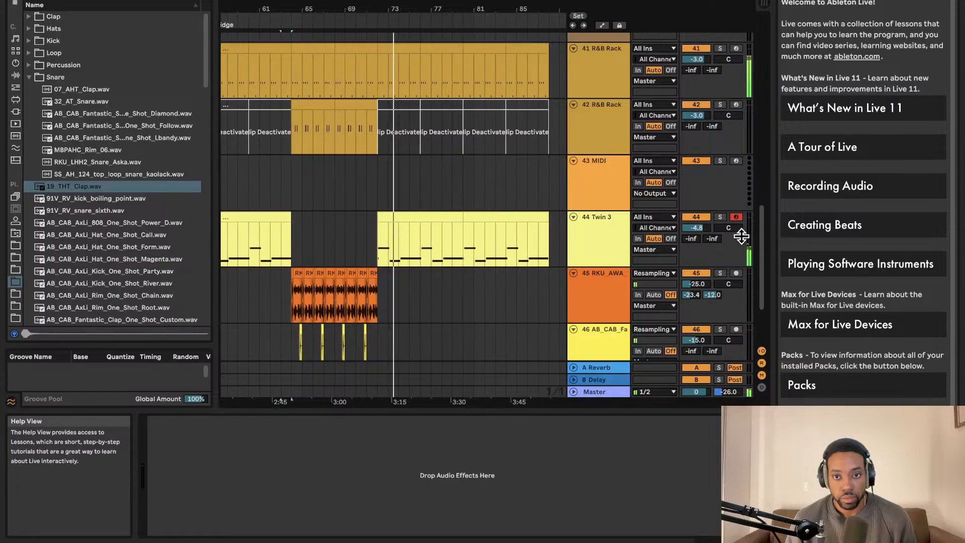
{"action": "left_click_drag", "start_coordinate": [701, 228], "coordinate": [702, 213]}
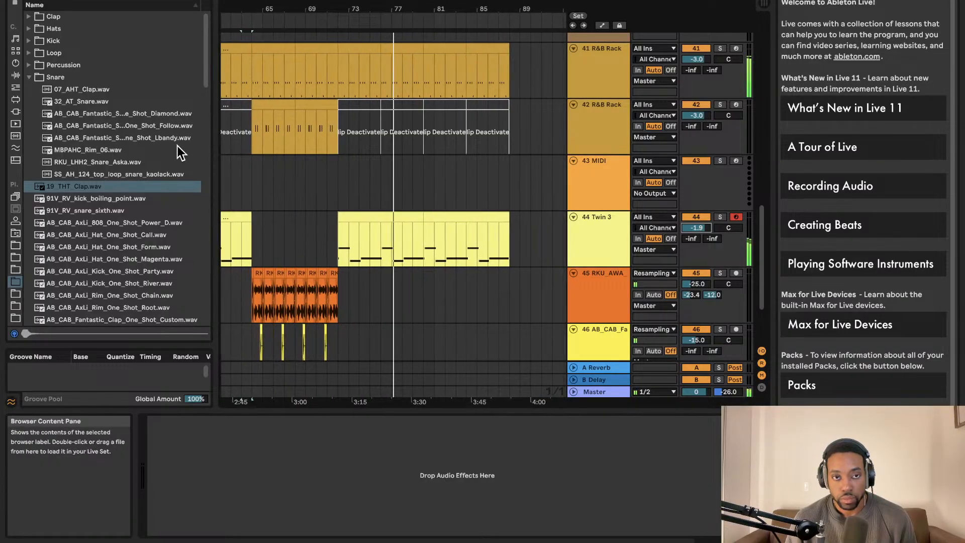
Extend the loop end to the end of the arrangement at bar 88.
{"action": "scroll", "coordinate": [451, 140], "scroll_direction": "left", "scroll_amount": 5}
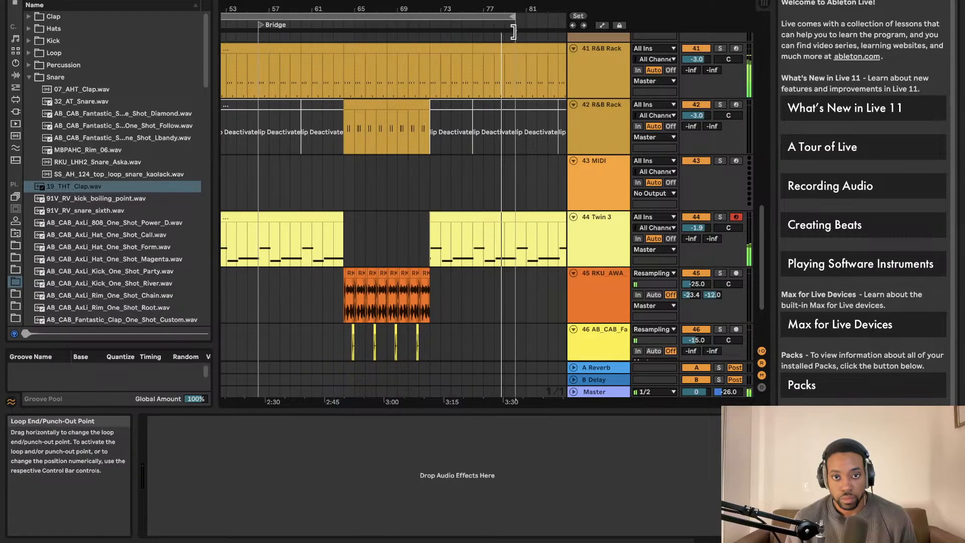
{"action": "left_click_drag", "start_coordinate": [562, 30], "coordinate": [534, 29]}
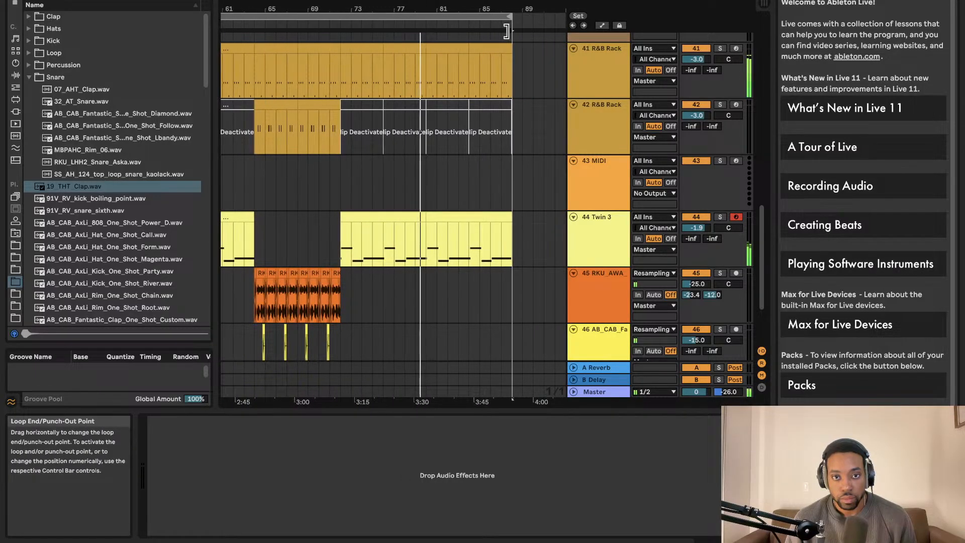
{"action": "scroll", "coordinate": [460, 114], "scroll_direction": "up", "scroll_amount": 2}
{"action": "scroll", "coordinate": [459, 113], "scroll_direction": "left", "scroll_amount": 4}
{"action": "scroll", "coordinate": [460, 115], "scroll_direction": "down", "scroll_amount": 3}
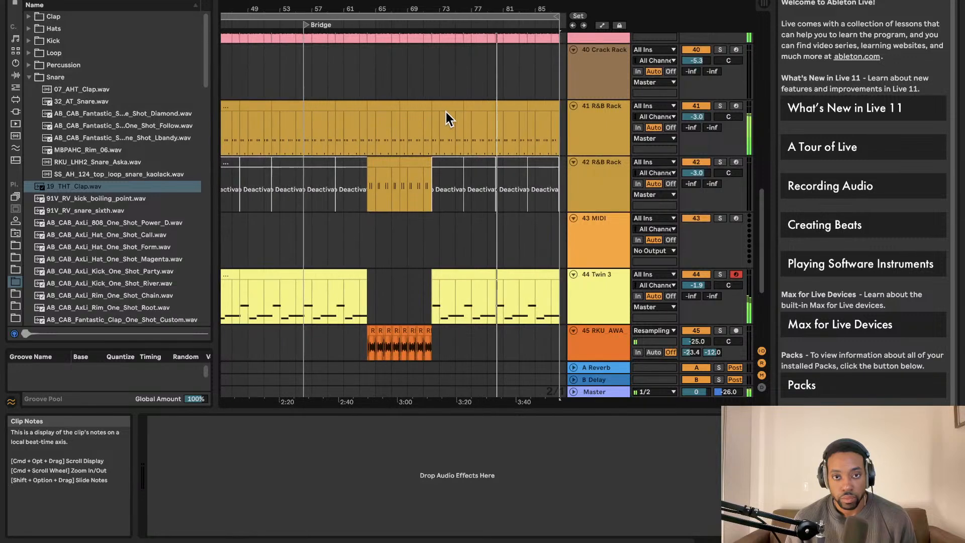
Select audio track 39 and search the audio effects for "auto".
{"action": "scroll", "coordinate": [447, 118], "scroll_direction": "up", "scroll_amount": 3}
{"action": "left_click", "coordinate": [602, 91]}
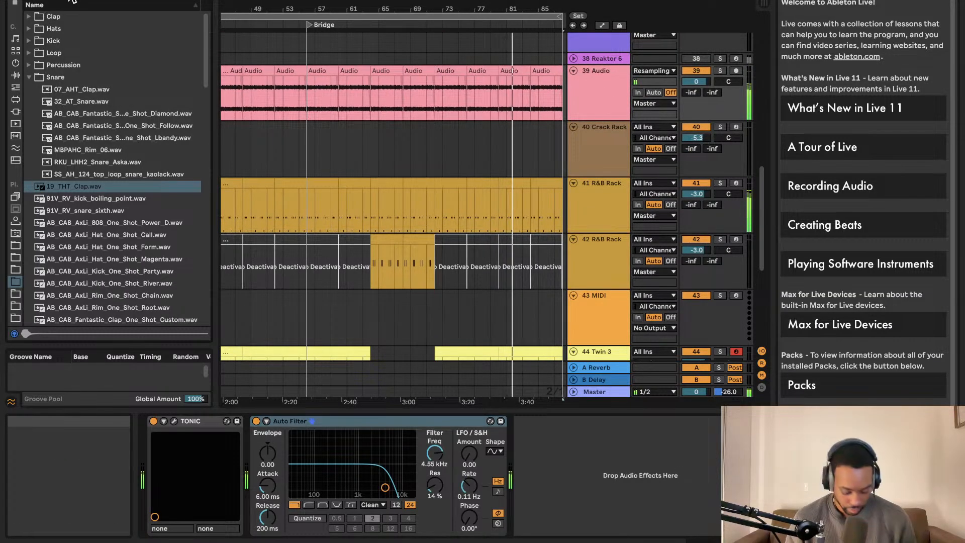
{"action": "type", "text": "r"}
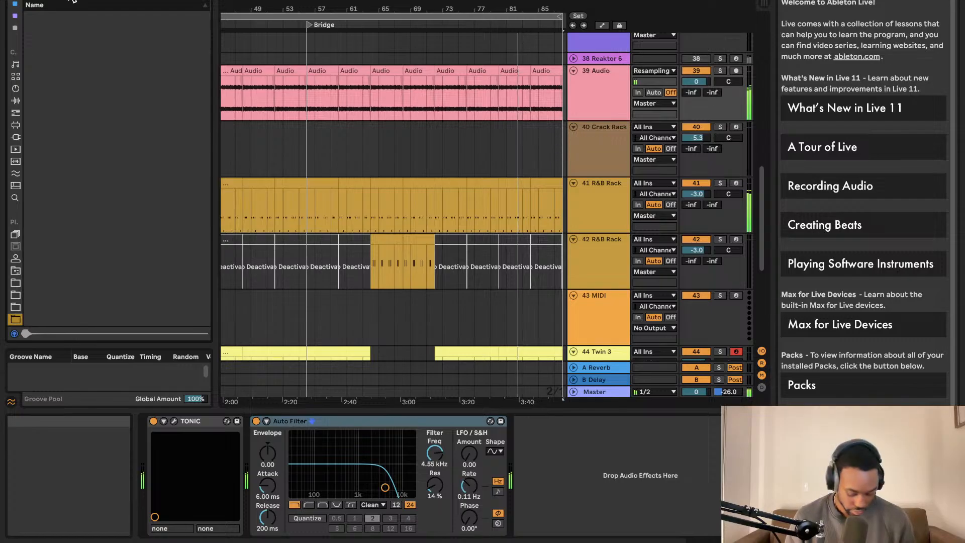
{"action": "left_click", "coordinate": [14, 135]}
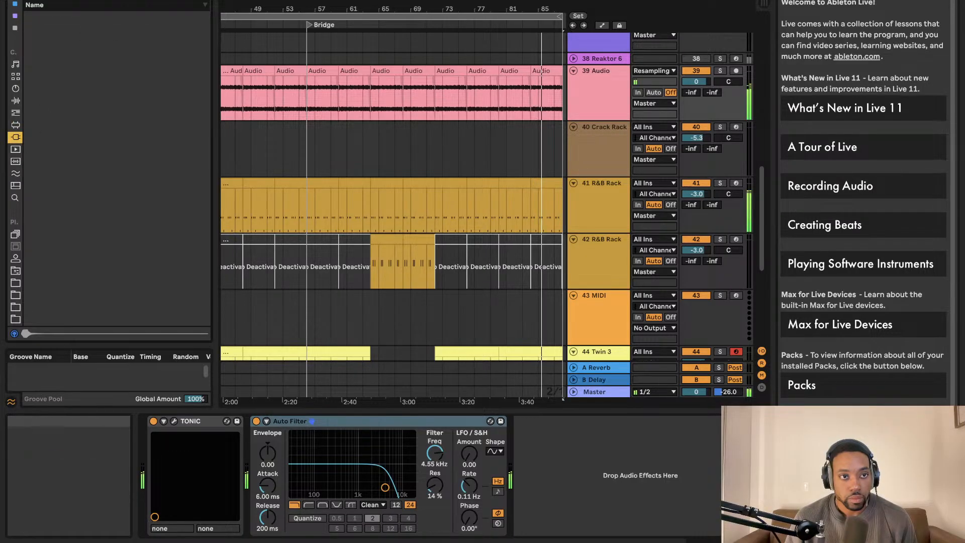
{"action": "key", "text": "BackSpace"}
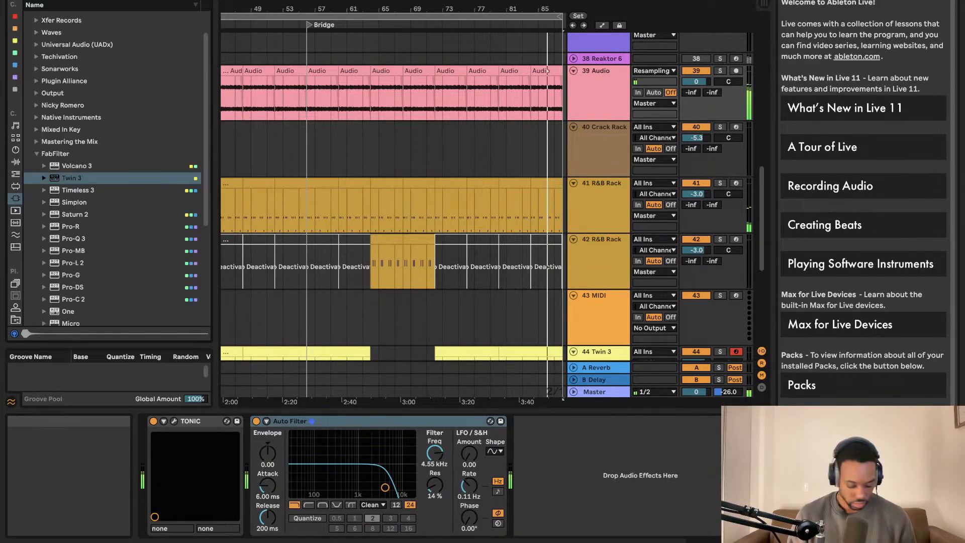
{"action": "type", "text": "auto"}
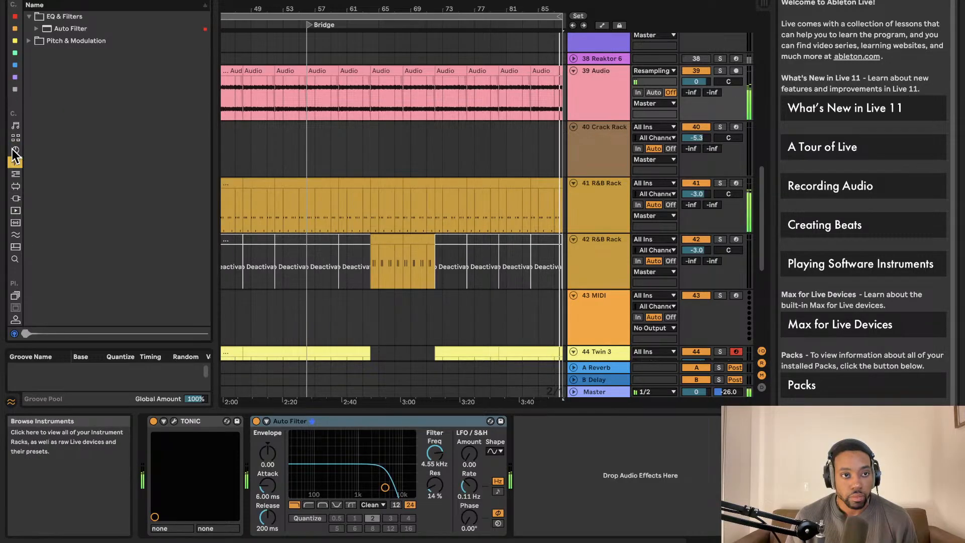
Inspect the device chains of tracks 43, 41 and 39, and search the plug-ins for "raum".
{"action": "left_click", "coordinate": [600, 312]}
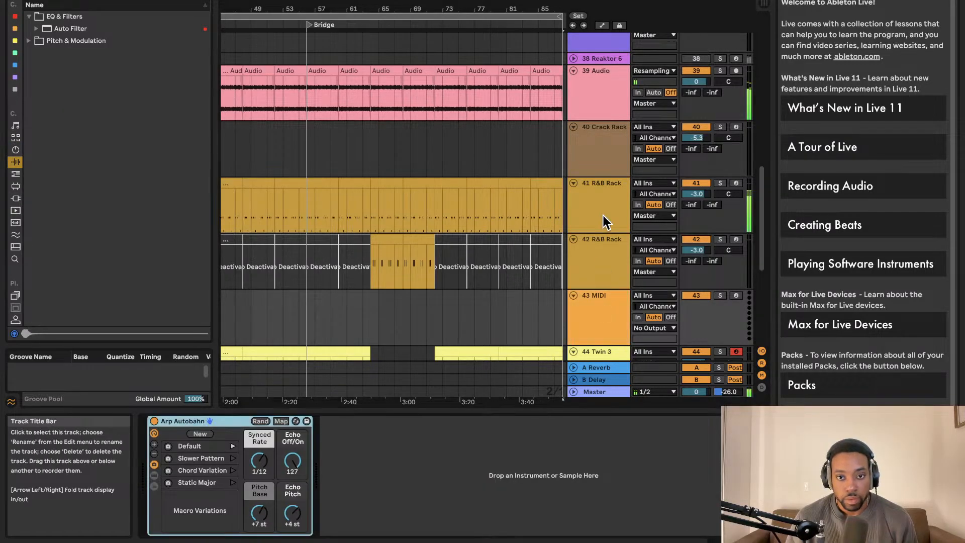
{"action": "left_click", "coordinate": [606, 221]}
{"action": "left_click", "coordinate": [608, 78]}
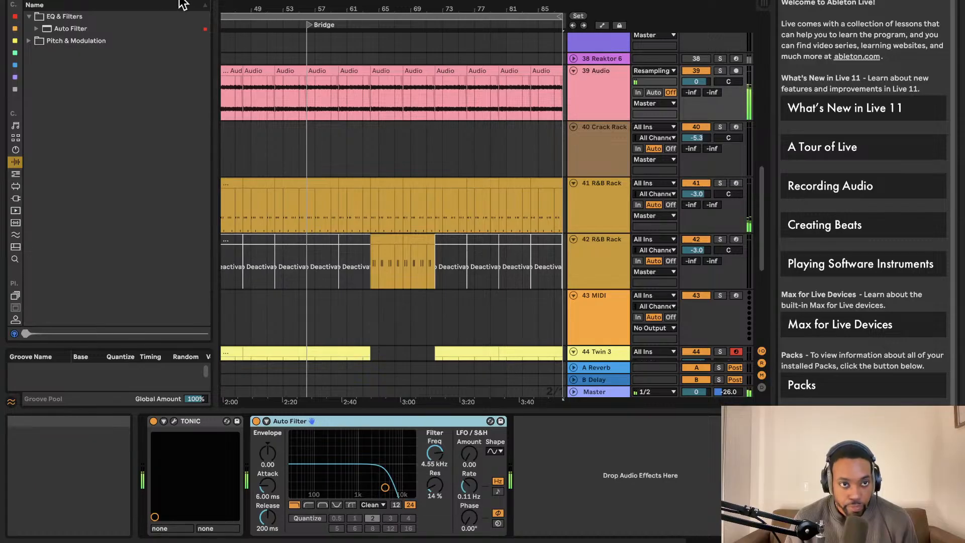
{"action": "left_click", "coordinate": [15, 198]}
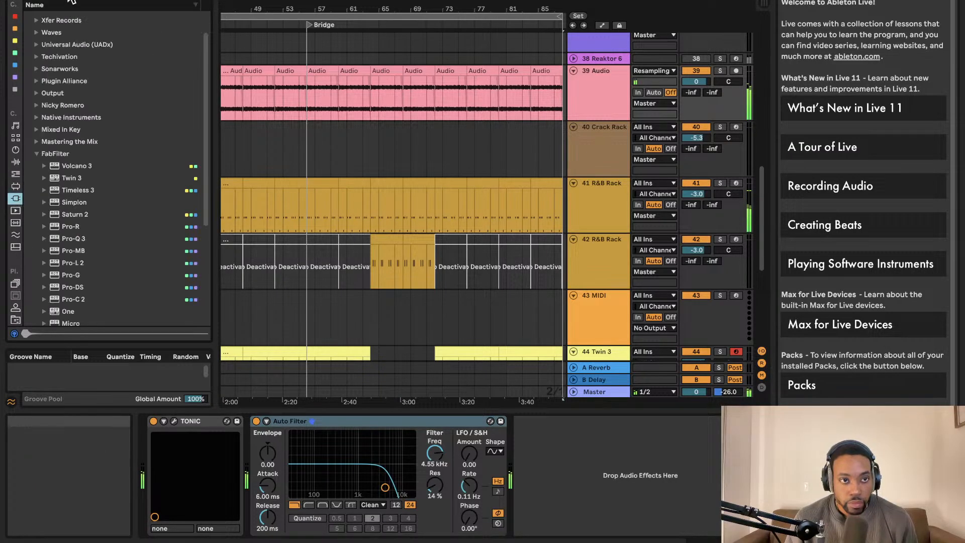
{"action": "type", "text": "raum"}
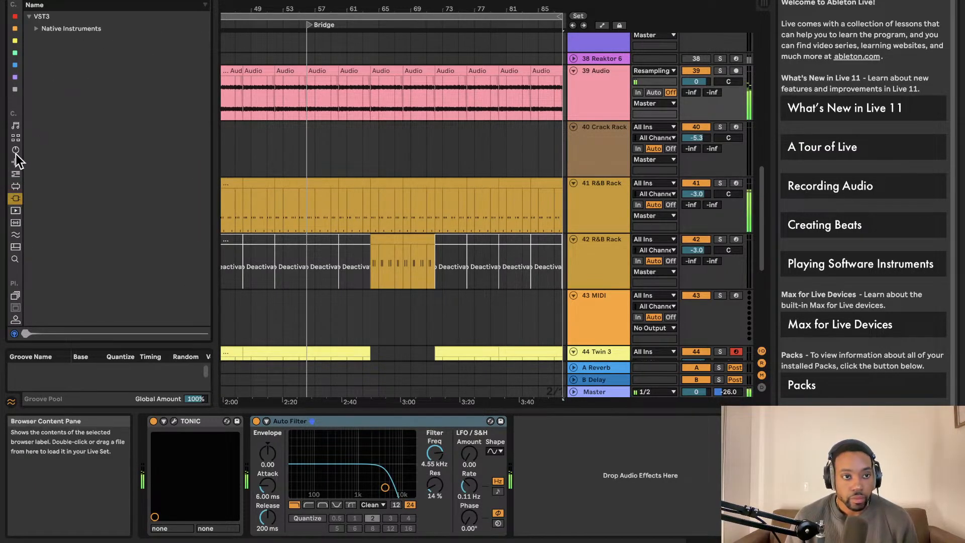
Add an EQ Eight after the Auto Filter on audio track 39 and expand its frequency display.
{"action": "left_click", "coordinate": [16, 160]}
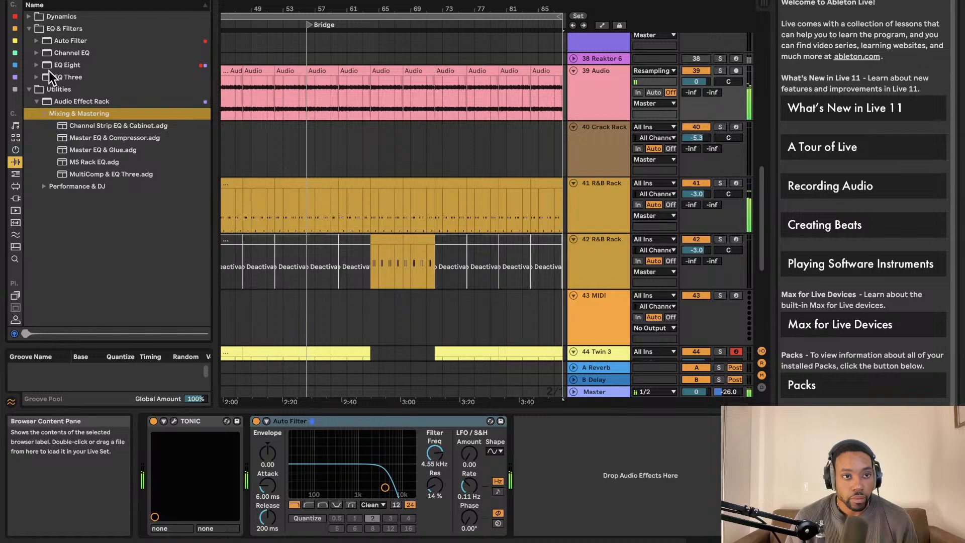
{"action": "left_click_drag", "start_coordinate": [600, 88], "coordinate": [578, 452]}
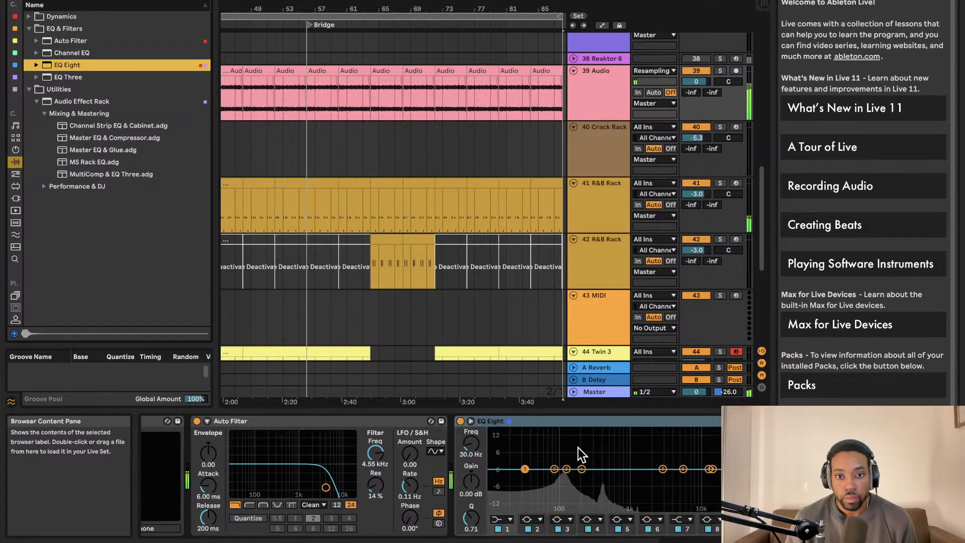
{"action": "left_click", "coordinate": [471, 420]}
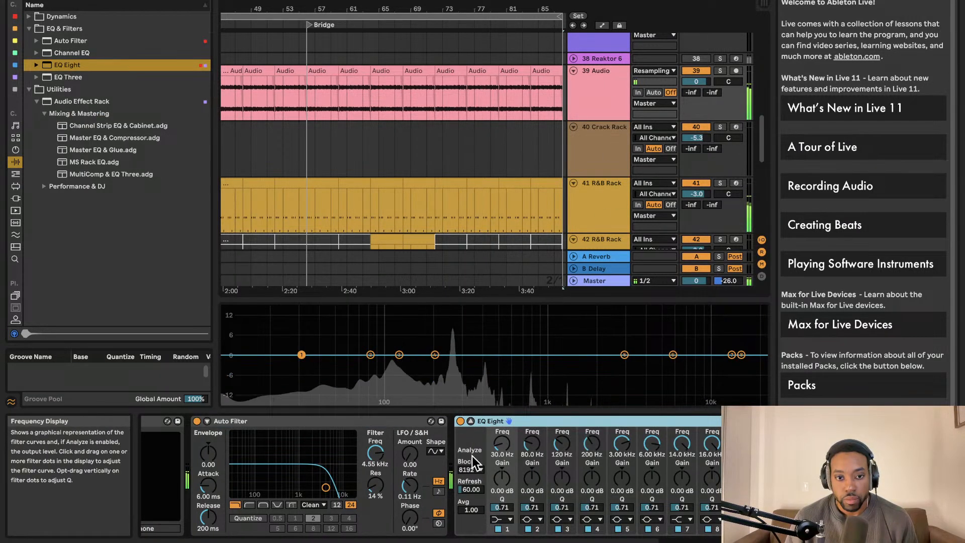
Make EQ Eight band 1 a low cut at 141 Hz and set band 7's frequency to 2.11 kHz.
{"action": "left_click", "coordinate": [502, 519]}
{"action": "left_click", "coordinate": [503, 444]}
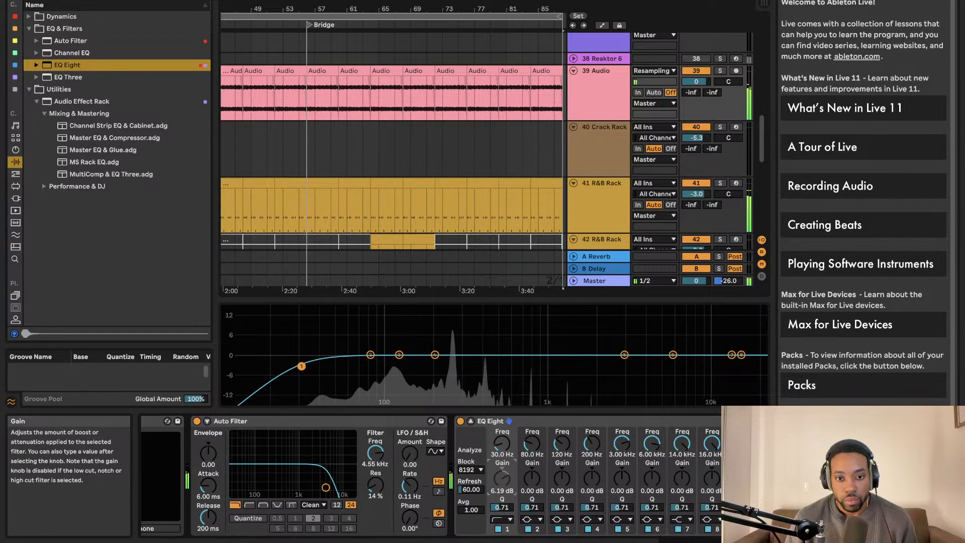
{"action": "left_click_drag", "start_coordinate": [502, 443], "coordinate": [502, 423]}
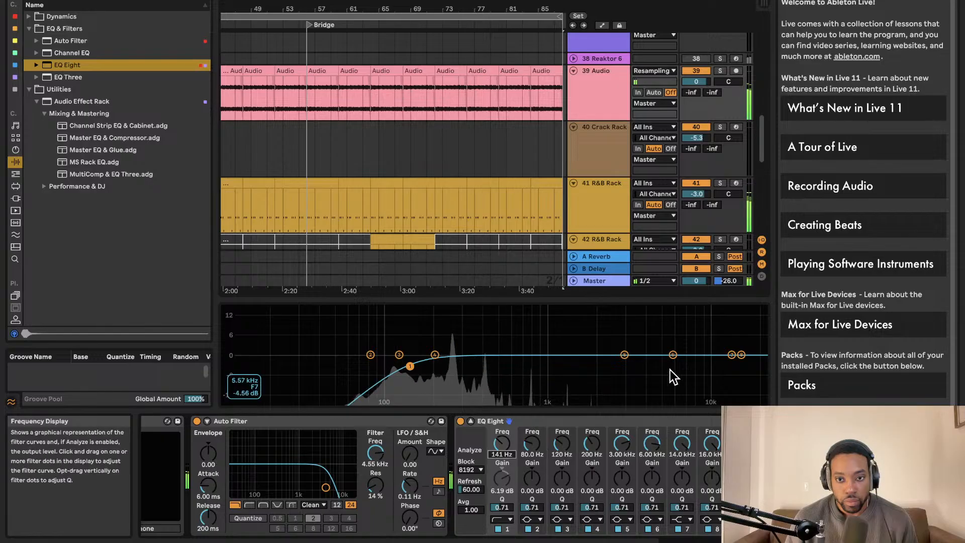
{"action": "left_click_drag", "start_coordinate": [502, 443], "coordinate": [501, 446]}
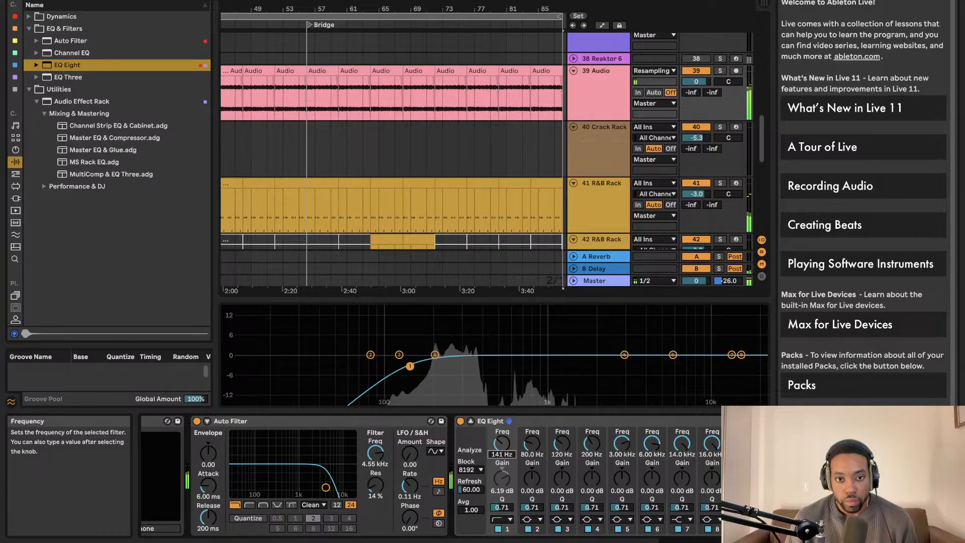
{"action": "left_click", "coordinate": [732, 356]}
{"action": "left_click_drag", "start_coordinate": [685, 450], "coordinate": [684, 482]}
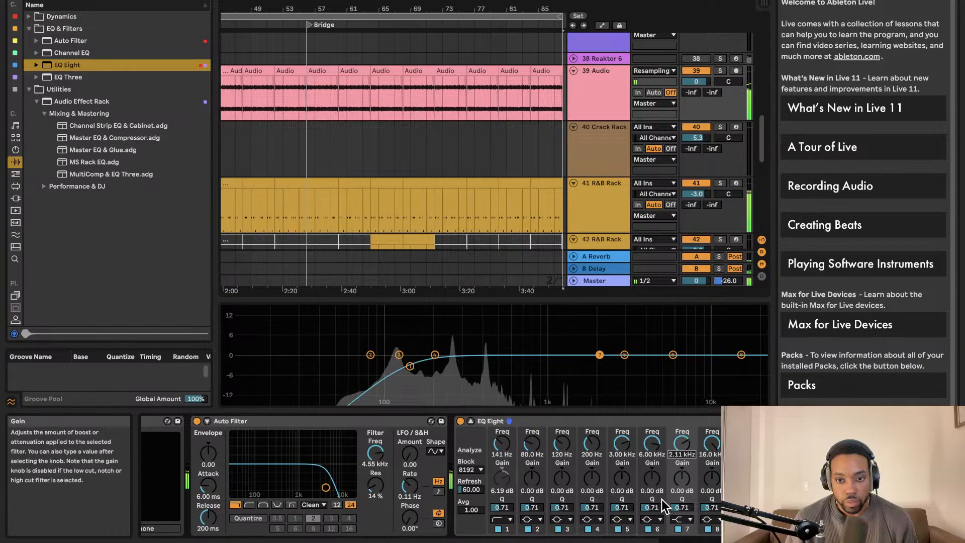
Change EQ Eight band 6 to a high shelf and set its gain to 1.90 dB.
{"action": "left_click", "coordinate": [652, 519]}
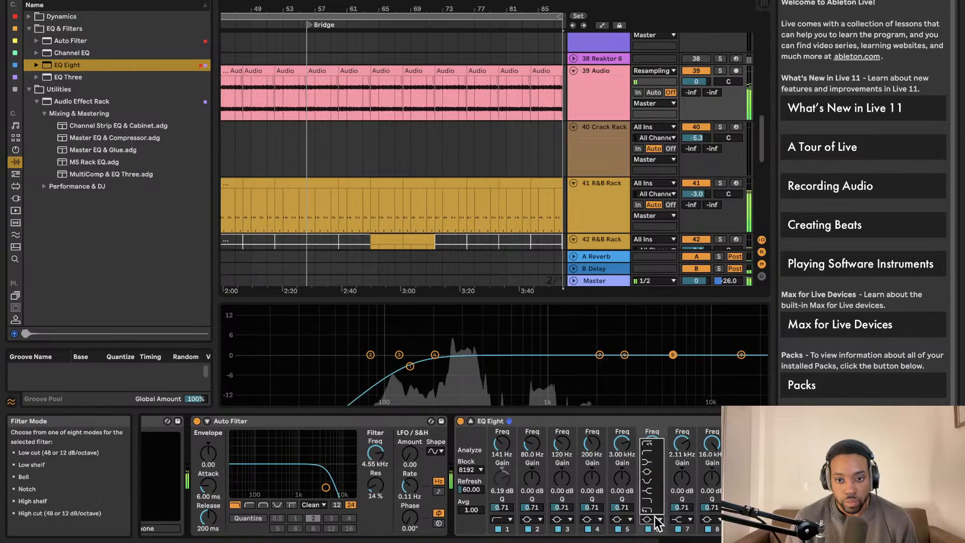
{"action": "left_click", "coordinate": [655, 455]}
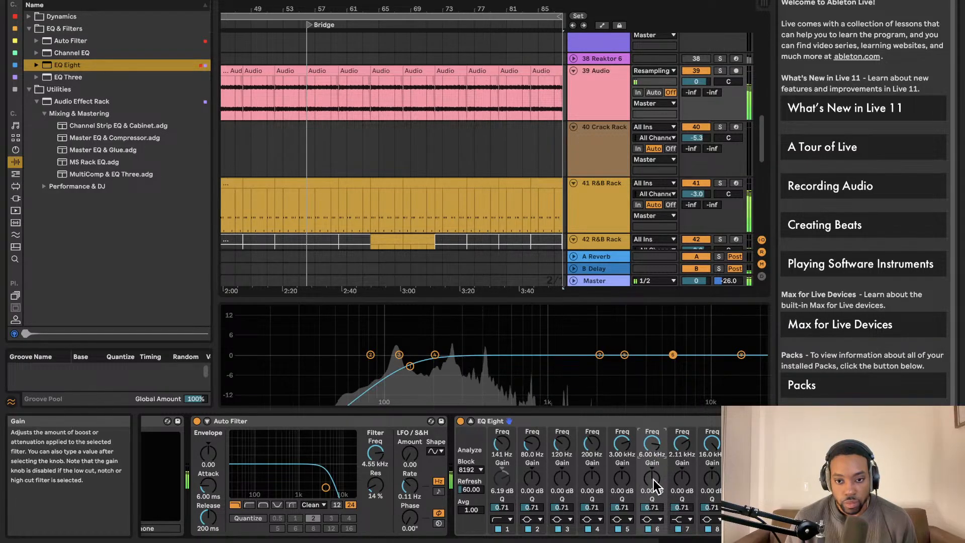
{"action": "left_click", "coordinate": [655, 520]}
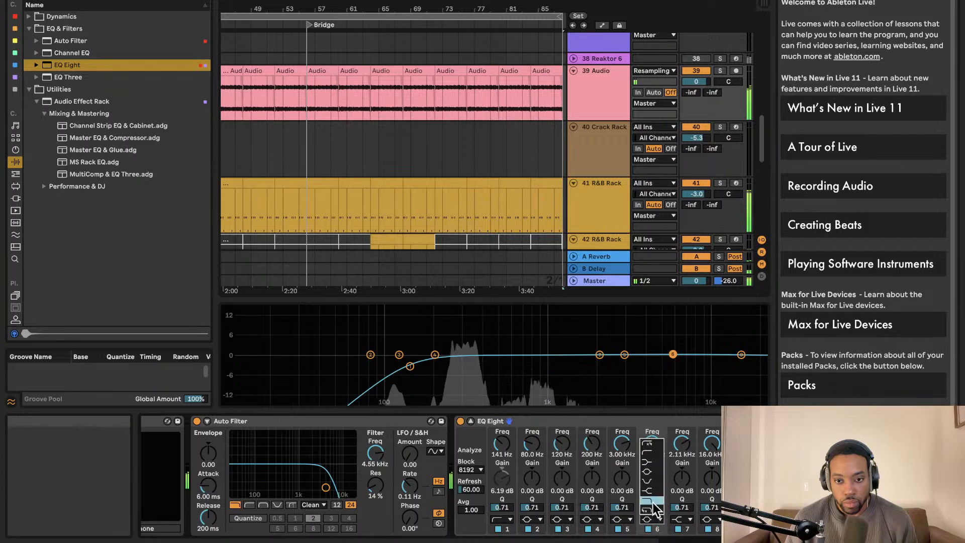
{"action": "left_click", "coordinate": [653, 492]}
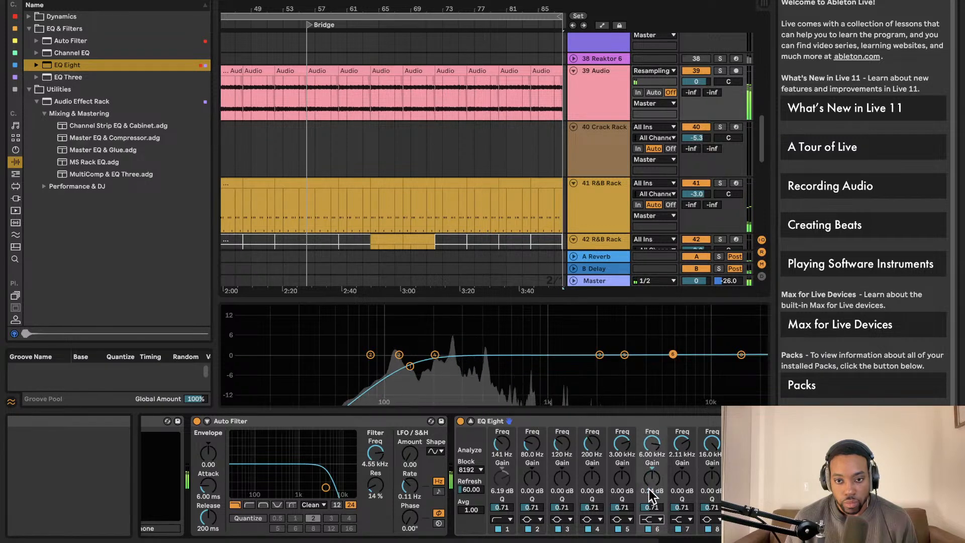
{"action": "left_click_drag", "start_coordinate": [652, 478], "coordinate": [652, 465]}
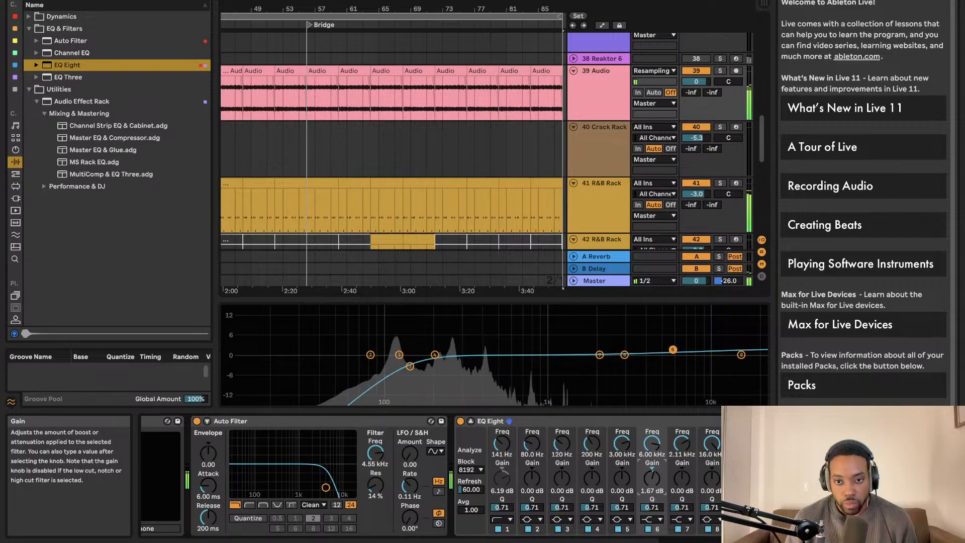
{"action": "left_click", "coordinate": [599, 355]}
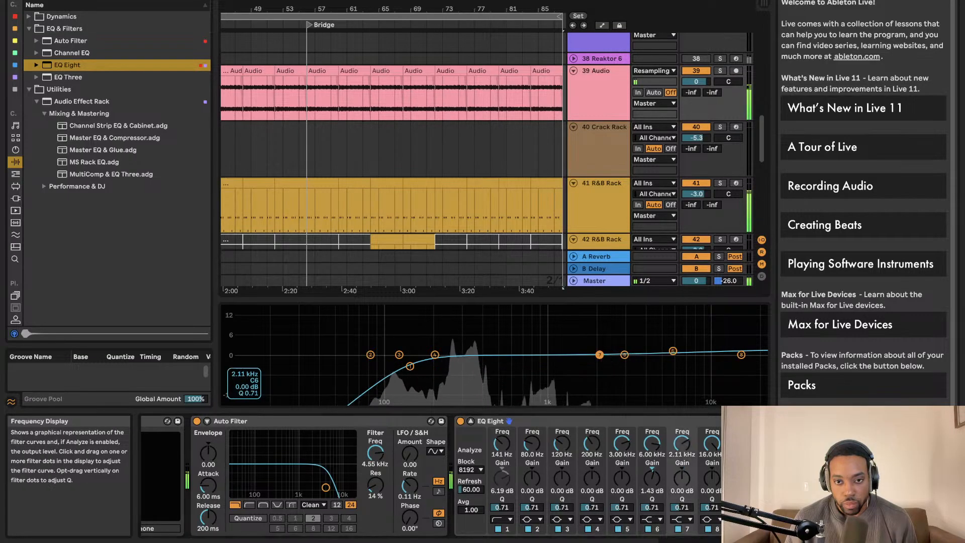
{"action": "left_click_drag", "start_coordinate": [655, 470], "coordinate": [654, 467]}
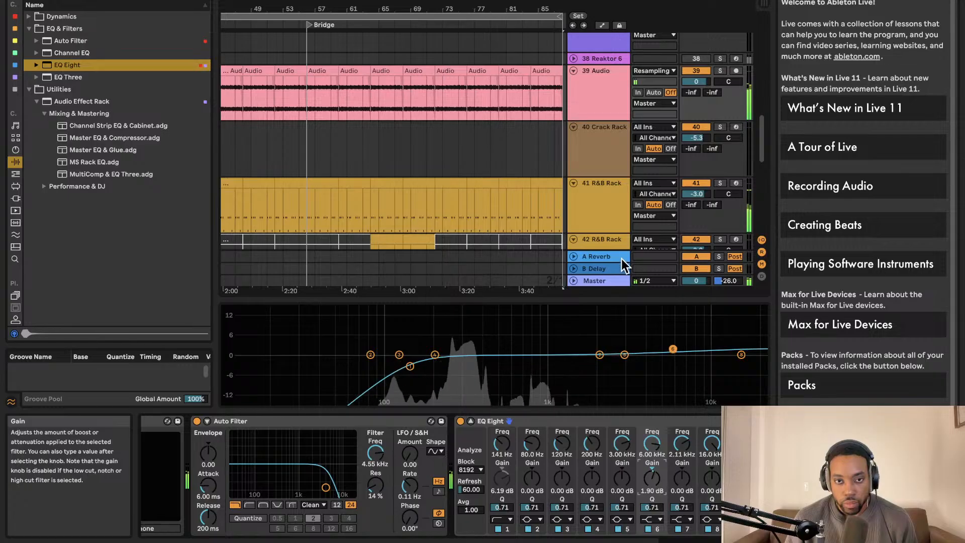
Inspect the device chains of track 44 and the Master, and search the audio effects for "lim".
{"action": "scroll", "coordinate": [623, 236], "scroll_direction": "down", "scroll_amount": 3}
{"action": "left_click", "coordinate": [596, 280]}
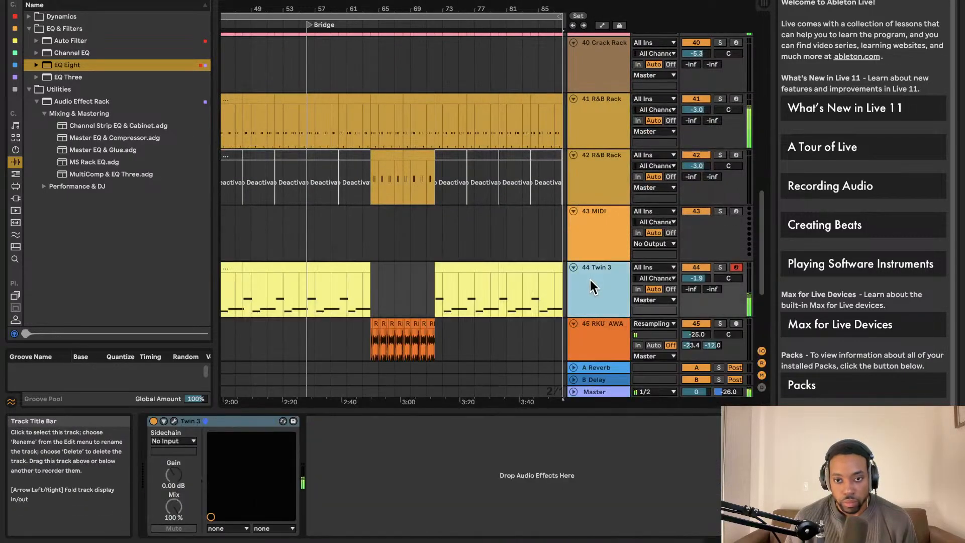
{"action": "left_click", "coordinate": [601, 392]}
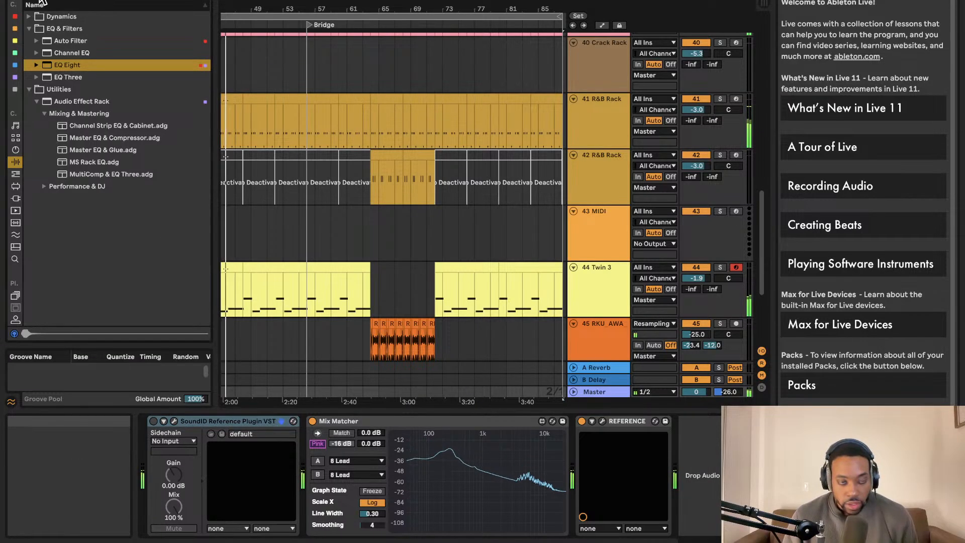
{"action": "key", "text": "BackSpace"}
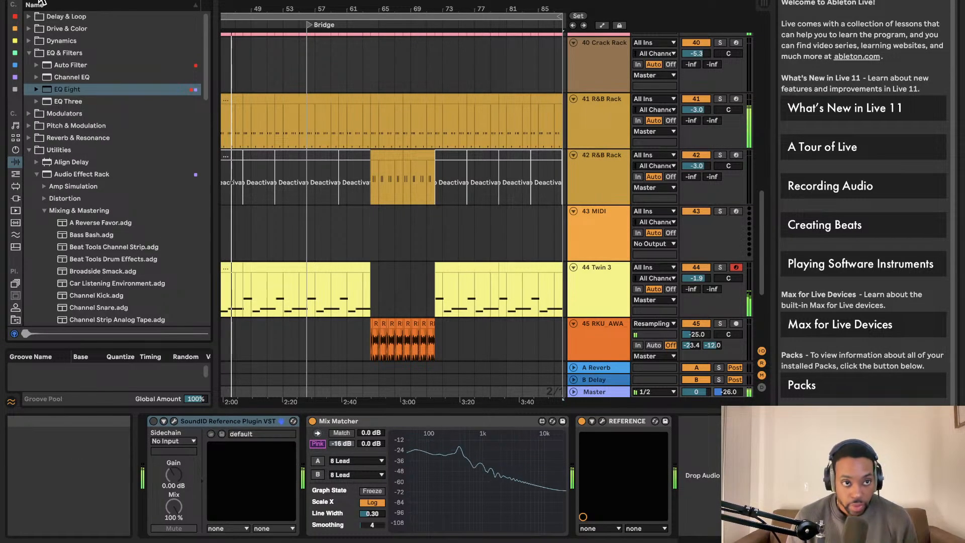
{"action": "type", "text": "lim"}
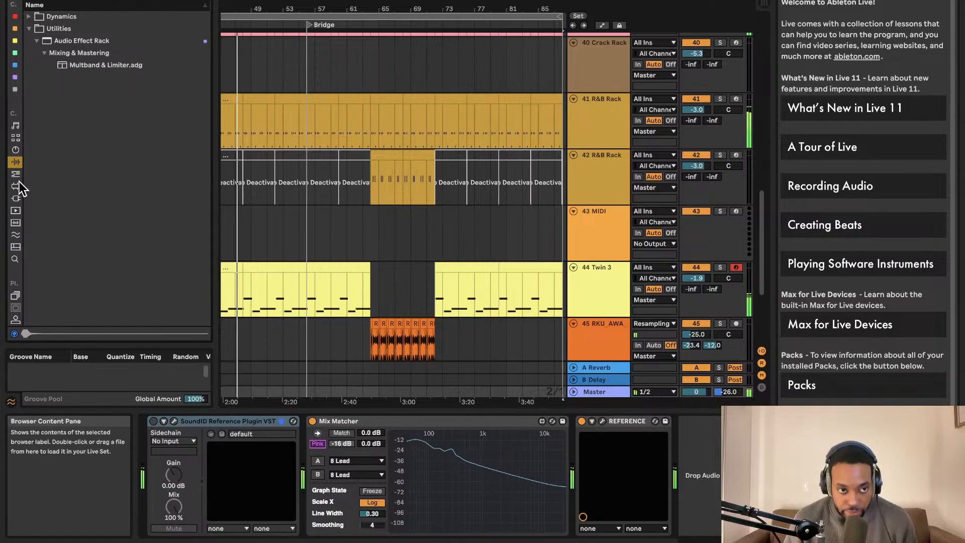
Check the plug-ins for the same search and read the Master's peak level in the Session View mixer.
{"action": "left_click", "coordinate": [15, 198]}
{"action": "key", "text": "Tab"}
{"action": "key", "text": "Tab"}
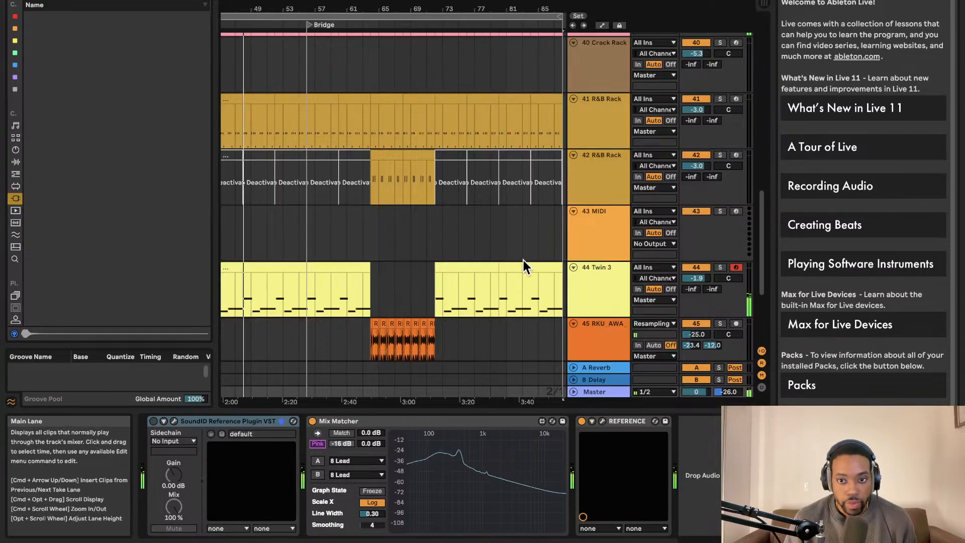
{"action": "key", "text": "Tab"}
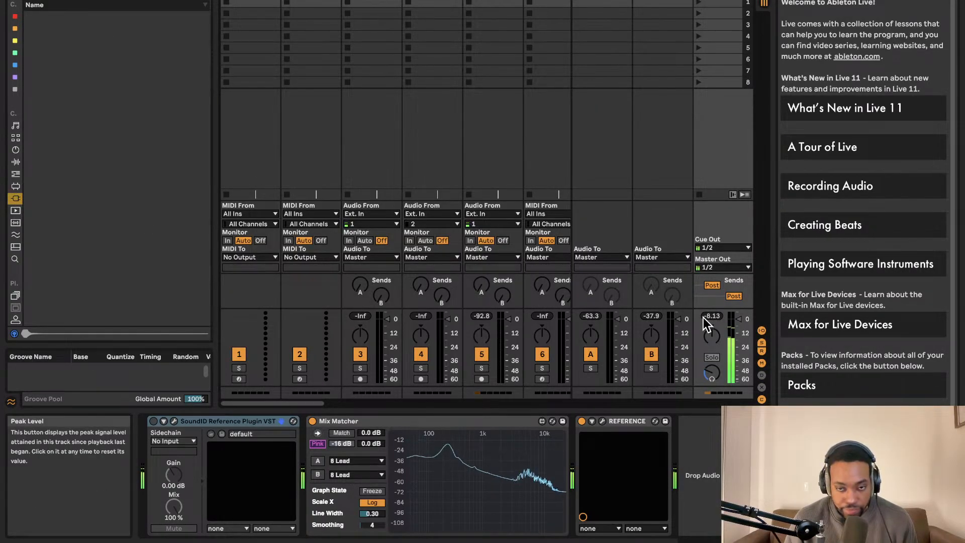
{"action": "key", "text": "Tab"}
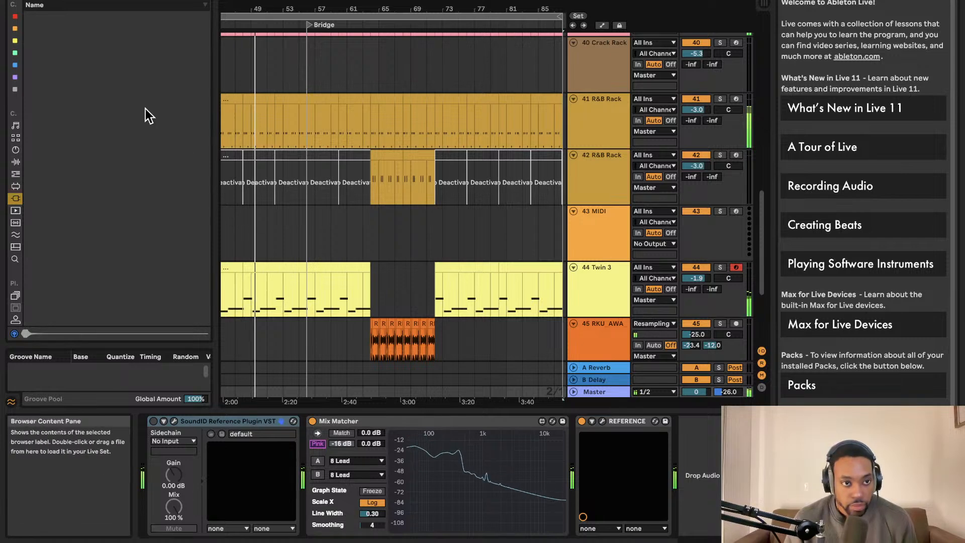
Browse the plug-ins and audio effects for a limiter, listing the matching Dynamics devices.
{"action": "left_click", "coordinate": [17, 163]}
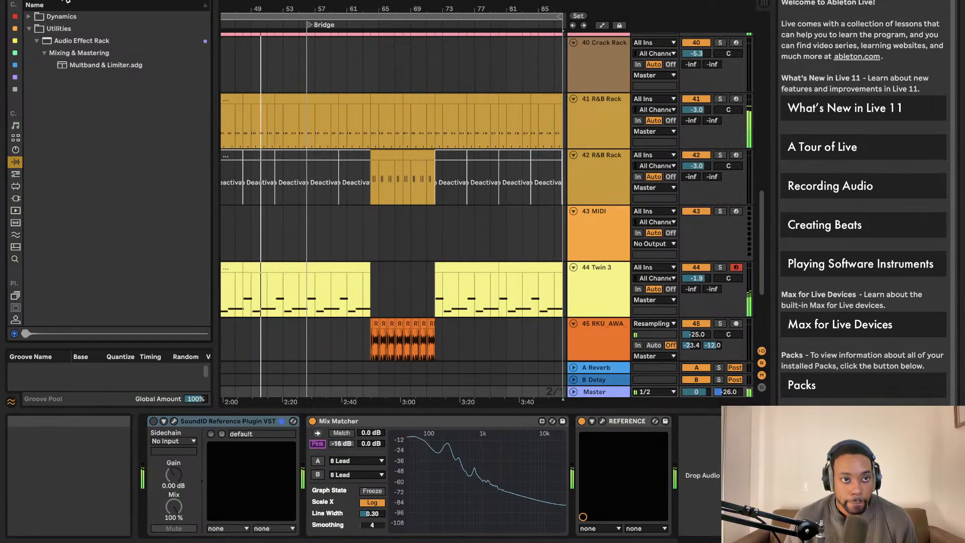
{"action": "left_click", "coordinate": [15, 198]}
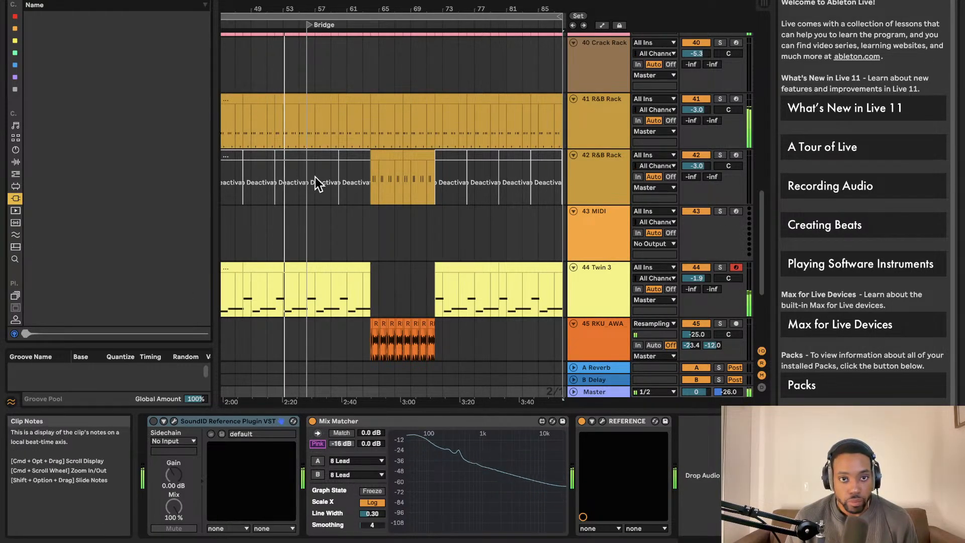
{"action": "scroll", "coordinate": [315, 177], "scroll_direction": "down", "scroll_amount": 5}
{"action": "scroll", "coordinate": [315, 177], "scroll_direction": "down", "scroll_amount": 4}
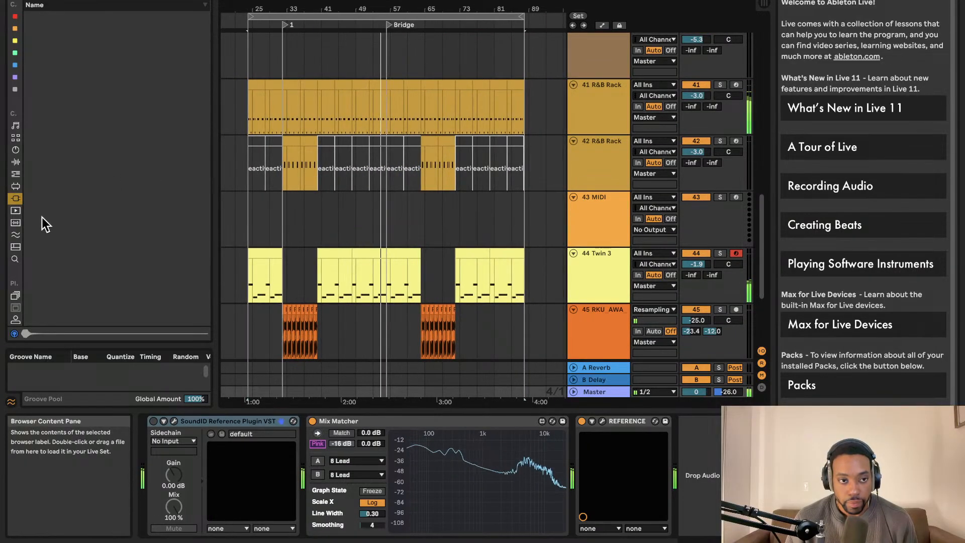
{"action": "left_click", "coordinate": [16, 162]}
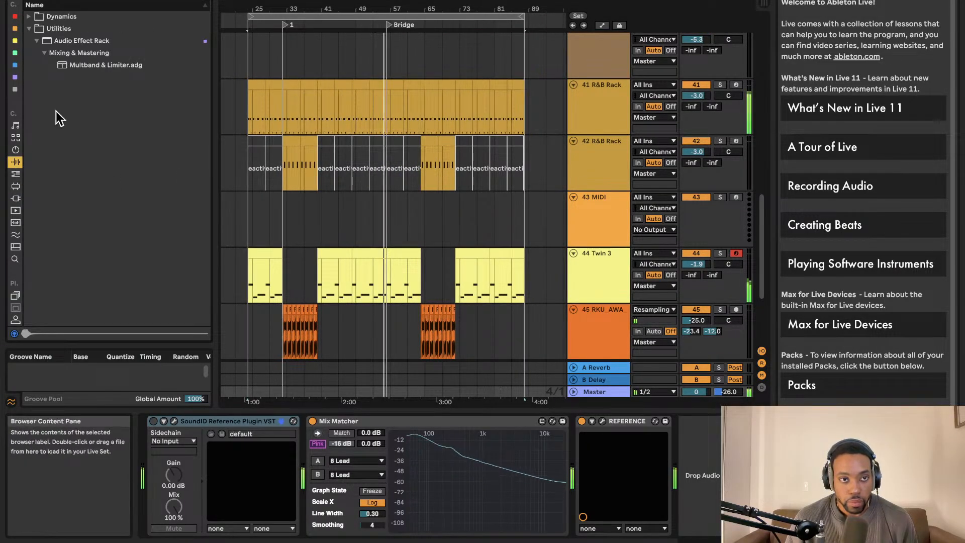
{"action": "left_click", "coordinate": [29, 16]}
Set track 47's volume to -27.3 dB and show its empty device chain.
{"action": "scroll", "coordinate": [368, 244], "scroll_direction": "down", "scroll_amount": 5}
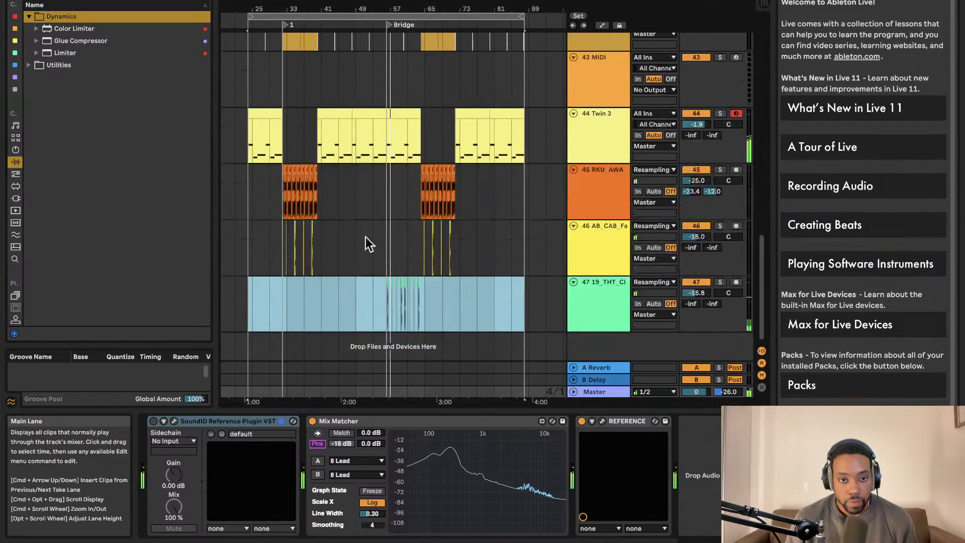
{"action": "left_click_drag", "start_coordinate": [697, 292], "coordinate": [696, 296]}
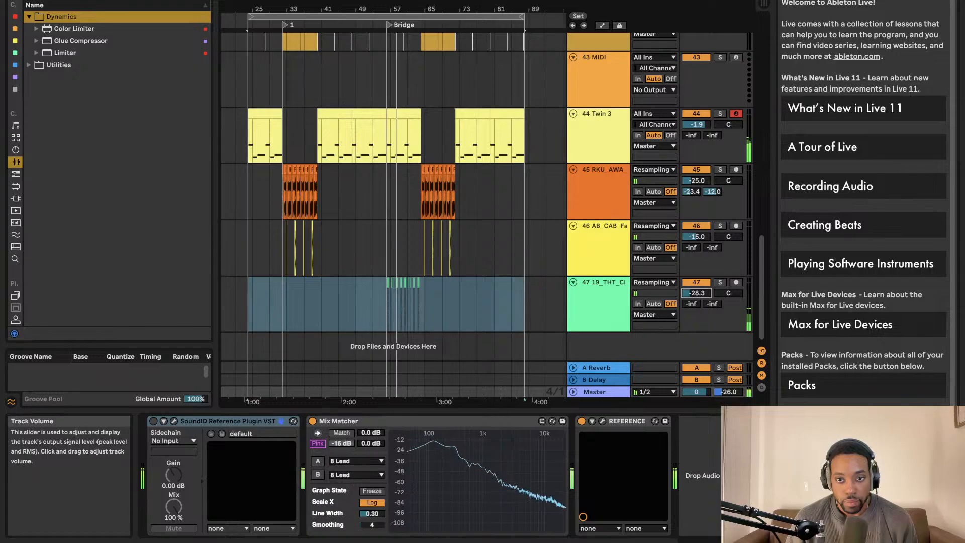
{"action": "left_click", "coordinate": [611, 296]}
Add an EQ Eight to track 47 and expand its frequency display.
{"action": "left_click", "coordinate": [15, 199]}
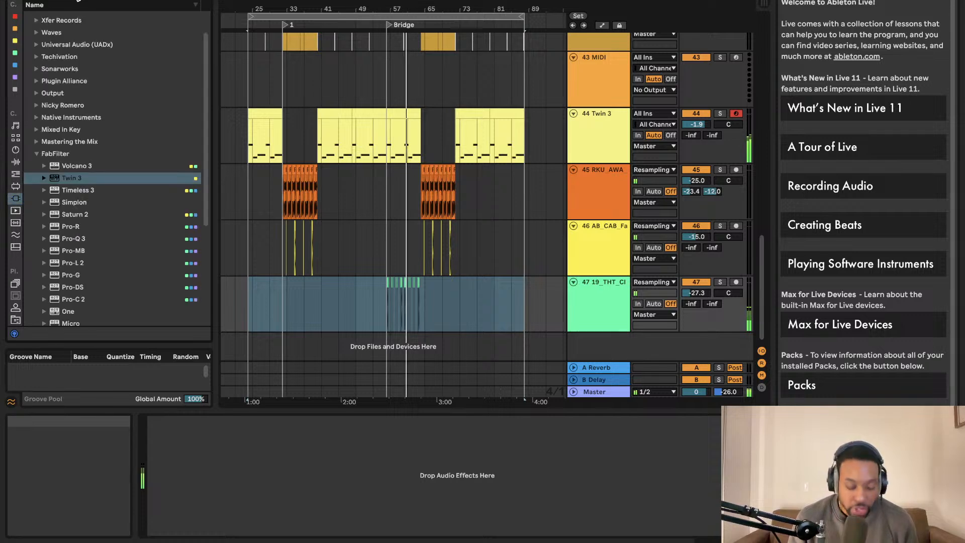
{"action": "left_click", "coordinate": [15, 162]}
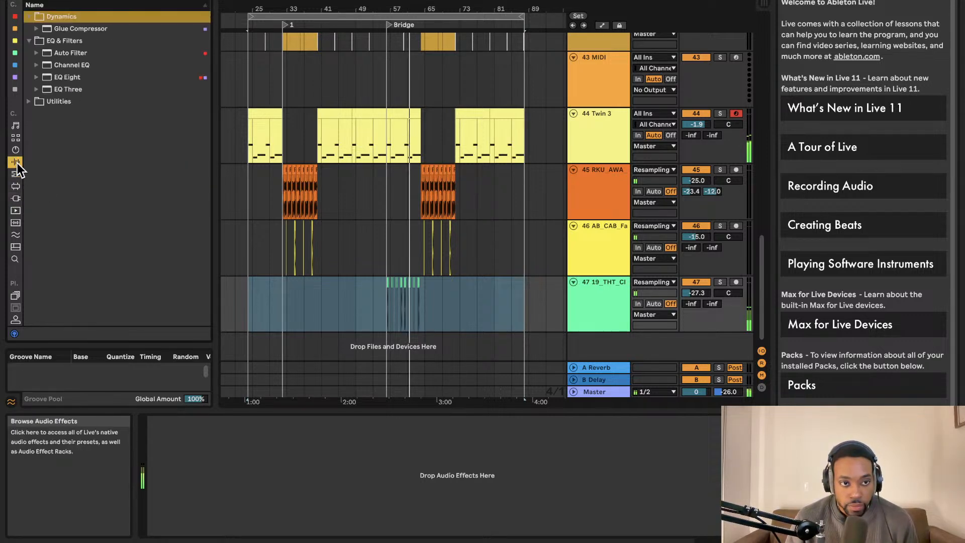
{"action": "left_click", "coordinate": [61, 77]}
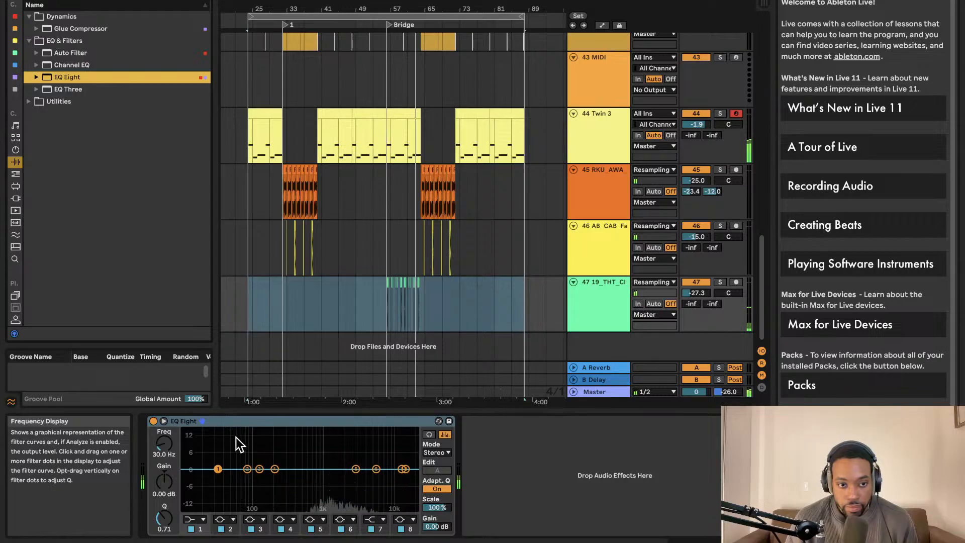
{"action": "left_click", "coordinate": [164, 420]}
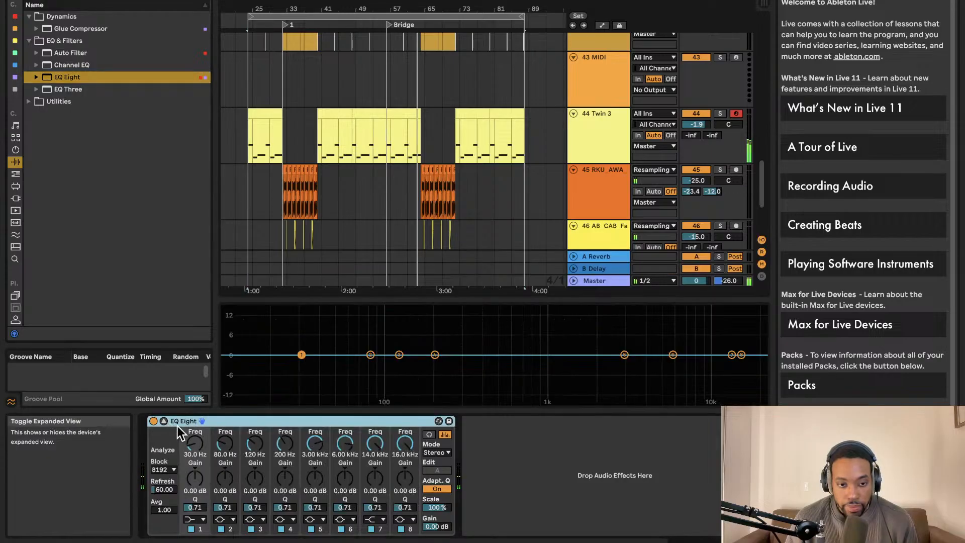
Change EQ Eight band 3 to a low cut at 120 Hz and play track 47 from the start of the Bridge.
{"action": "left_click", "coordinate": [254, 519]}
{"action": "left_click", "coordinate": [251, 452]}
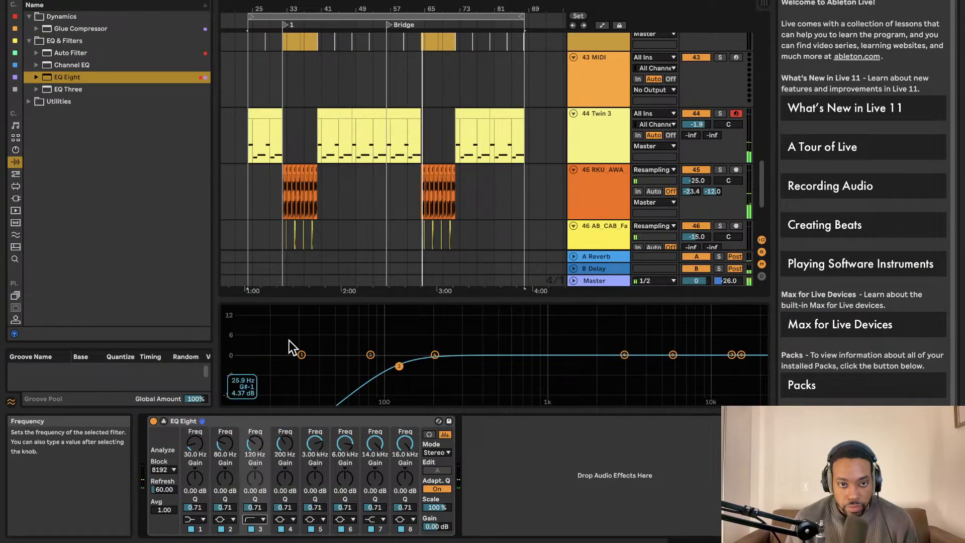
{"action": "scroll", "coordinate": [361, 212], "scroll_direction": "down", "scroll_amount": 5}
{"action": "scroll", "coordinate": [360, 212], "scroll_direction": "left", "scroll_amount": 2}
{"action": "scroll", "coordinate": [362, 216], "scroll_direction": "right", "scroll_amount": 1}
{"action": "left_click", "coordinate": [416, 201]}
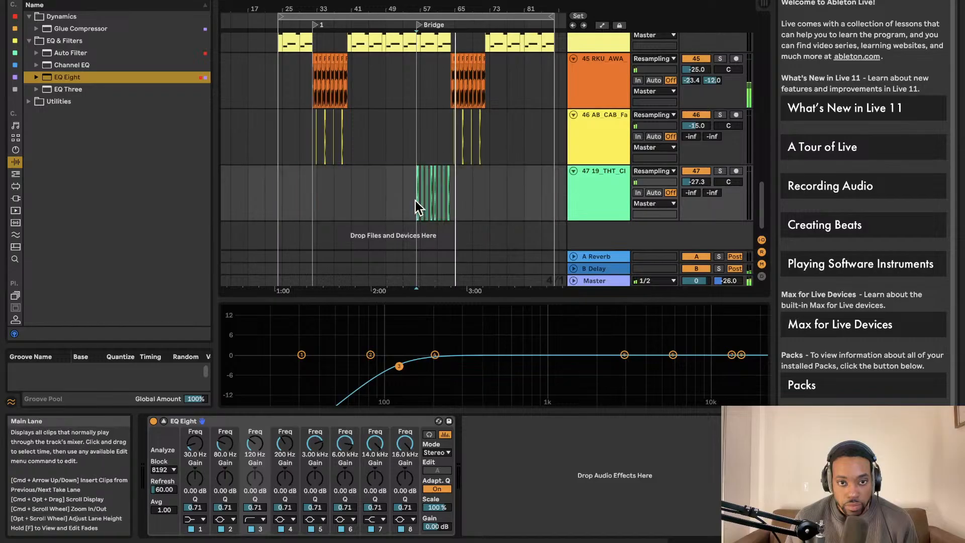
{"action": "key", "text": "space"}
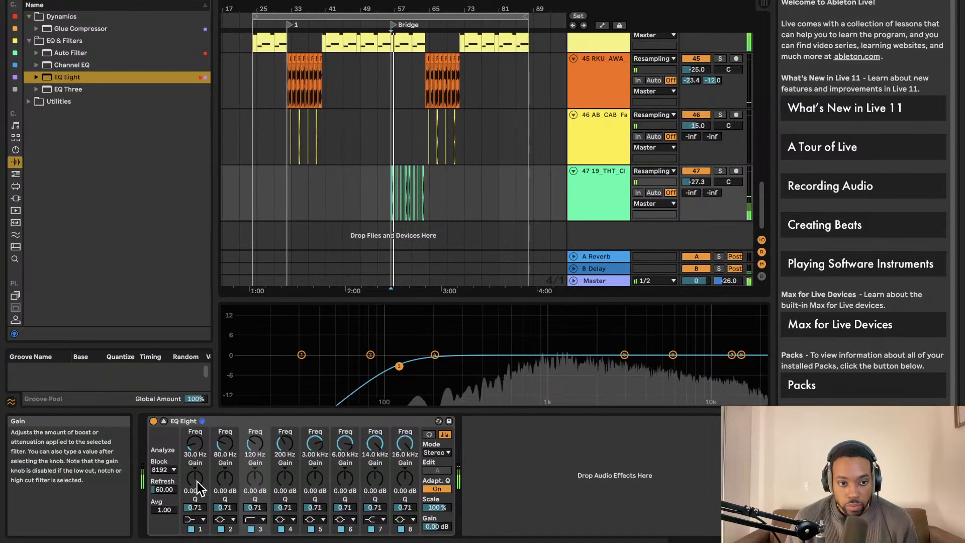
Make EQ Eight band 1 on track 47 a low cut at 2.16 kHz.
{"action": "left_click", "coordinate": [195, 519]}
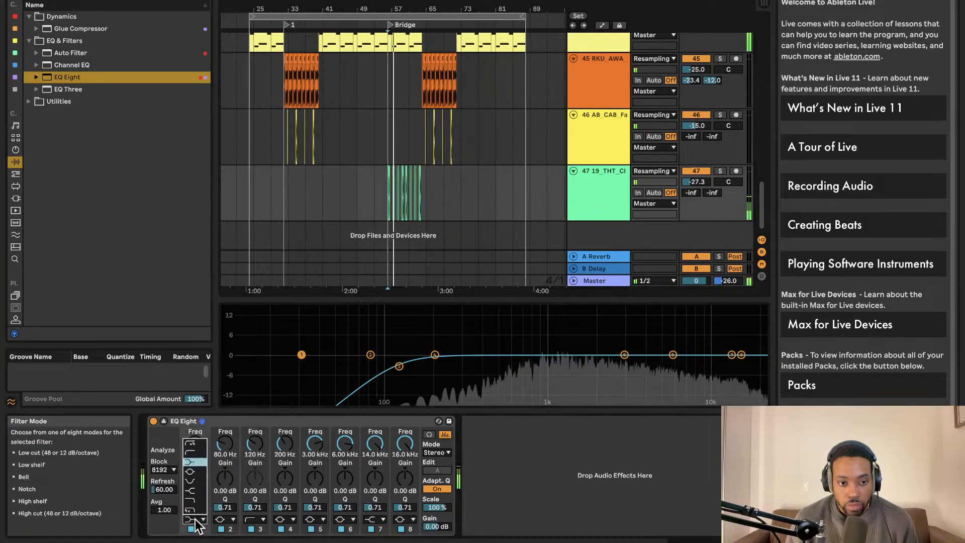
{"action": "left_click", "coordinate": [195, 453]}
{"action": "left_click_drag", "start_coordinate": [195, 446], "coordinate": [195, 382]}
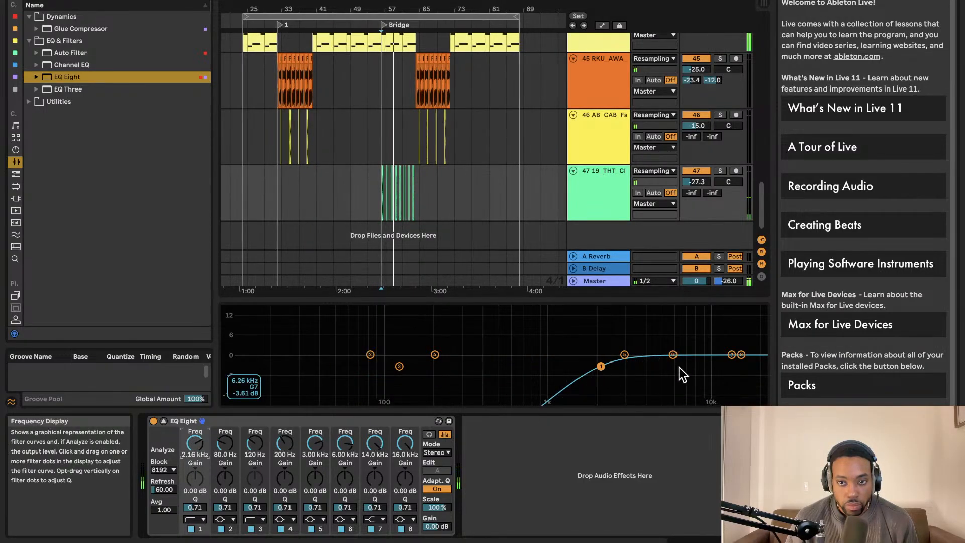
Set EQ Eight band 6 to 1.68 kHz at 3.00 dB, and bands 7 and 8 to 3.58 and 4.10 kHz at -1.14 dB.
{"action": "left_click_drag", "start_coordinate": [674, 356], "coordinate": [582, 338]}
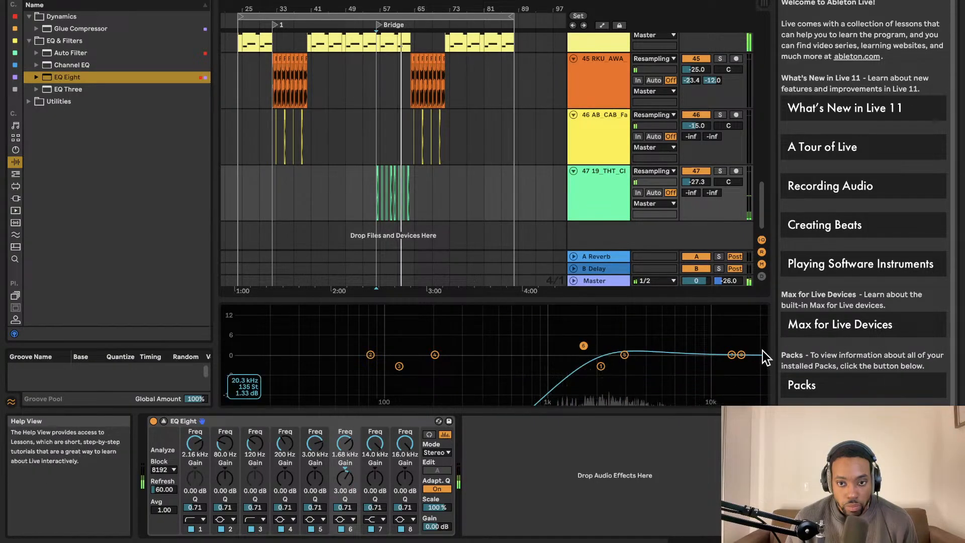
{"action": "left_click_drag", "start_coordinate": [742, 356], "coordinate": [652, 356]}
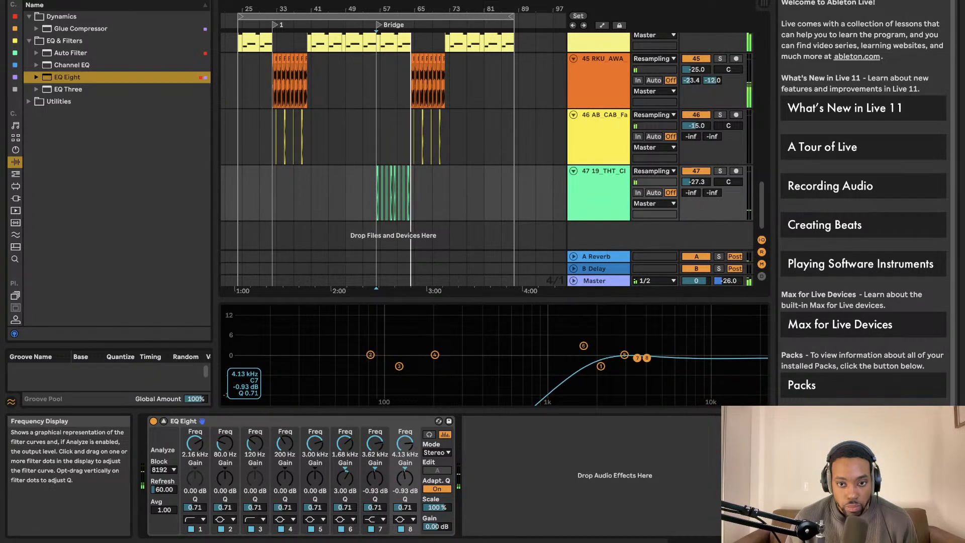
{"action": "key", "text": "space"}
{"action": "key", "text": "space"}
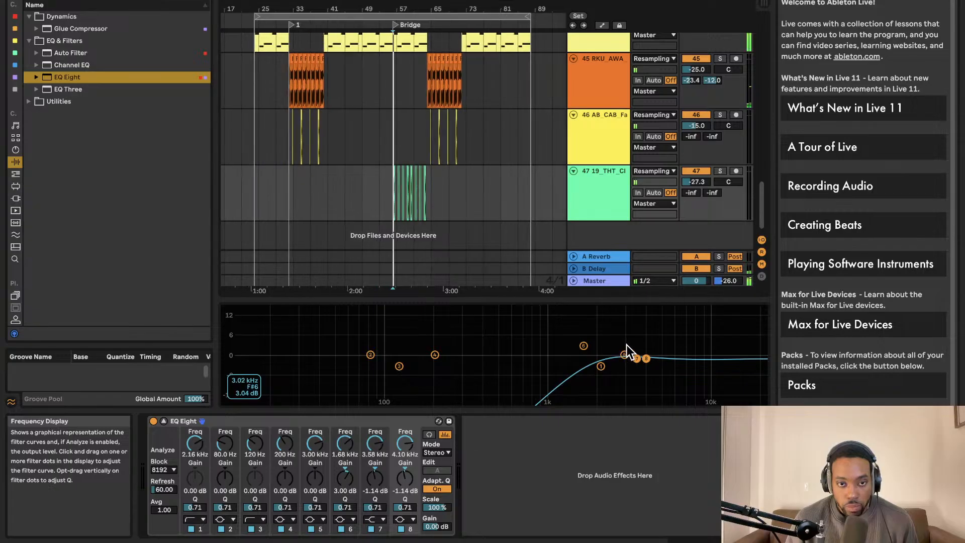
Set band 1 to 553 Hz and band 5 to 2.36 kHz at -2.17 dB, comparing the sound with the EQ bypassed.
{"action": "mouse_move", "coordinate": [601, 366]}
{"action": "left_mouse_down"}
{"action": "mouse_move", "coordinate": [647, 354]}
{"action": "mouse_move", "coordinate": [641, 362]}
{"action": "mouse_move", "coordinate": [445, 354]}
{"action": "mouse_move", "coordinate": [506, 366]}
{"action": "left_mouse_up"}
{"action": "left_click_drag", "start_coordinate": [624, 355], "coordinate": [613, 360]}
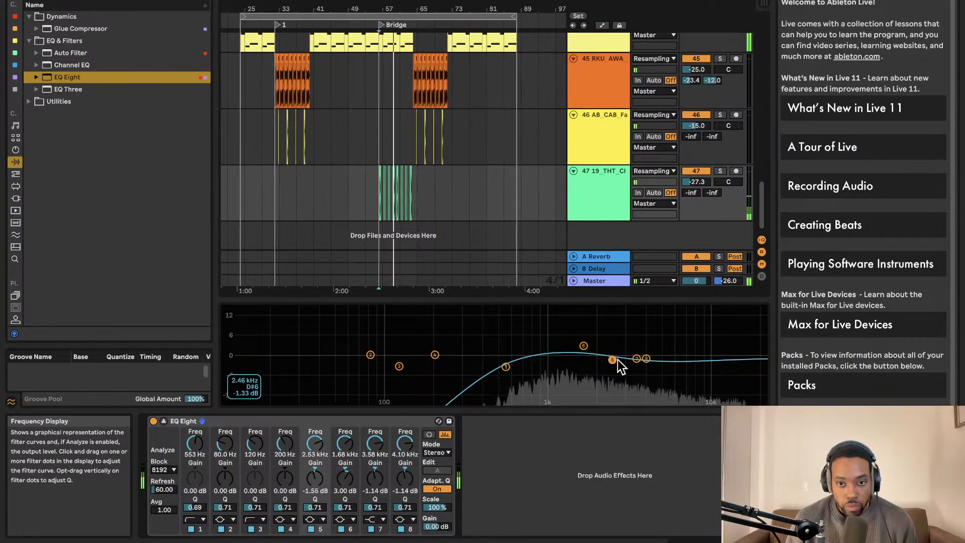
{"action": "left_click", "coordinate": [153, 421]}
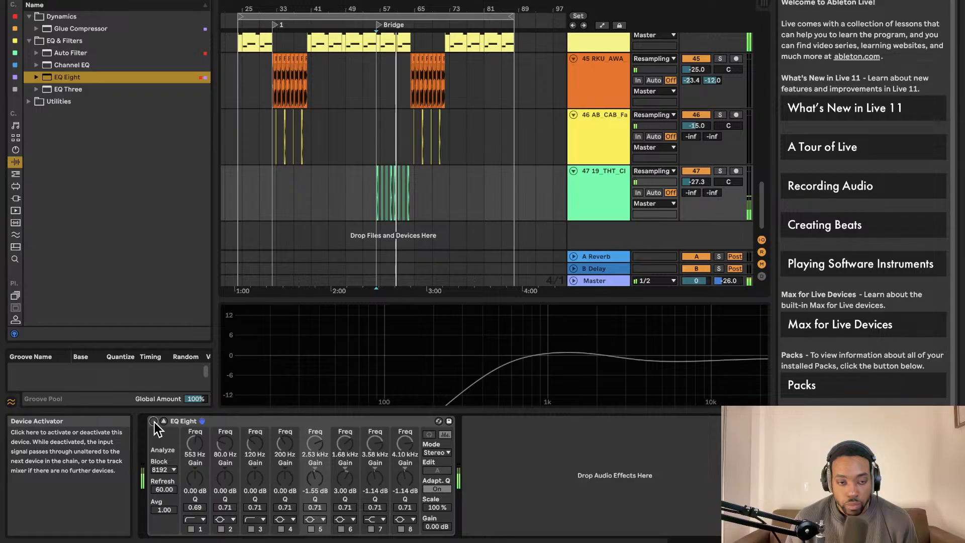
{"action": "left_click", "coordinate": [153, 421]}
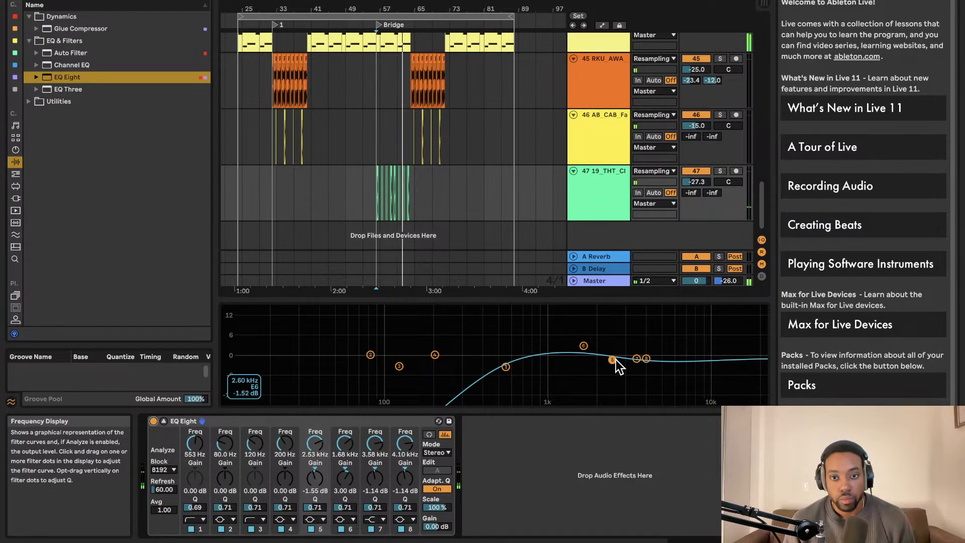
{"action": "left_click_drag", "start_coordinate": [614, 363], "coordinate": [613, 363]}
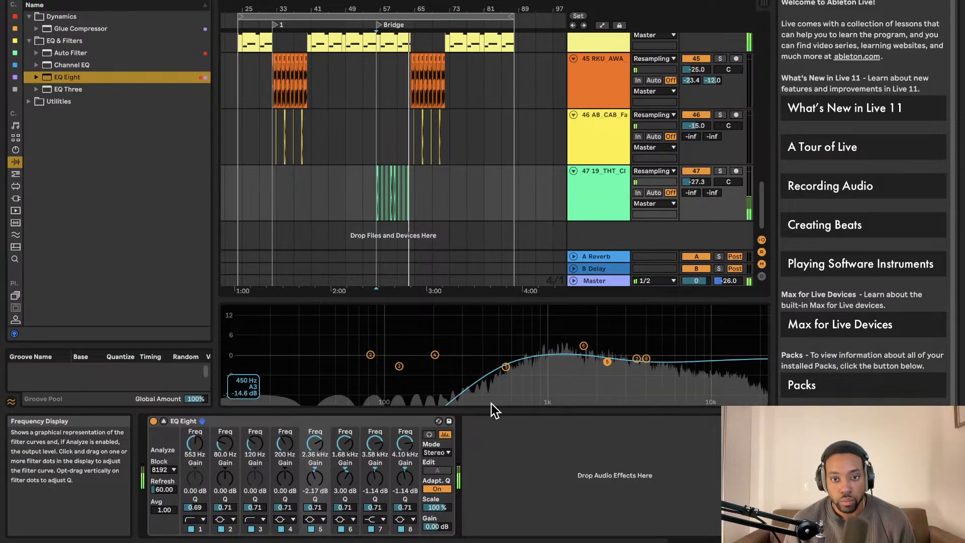
Set track 47's send A to -46.0 dB, send B to -52.0 dB and volume to -31.7 dB during playback from the Bridge.
{"action": "key", "text": "space"}
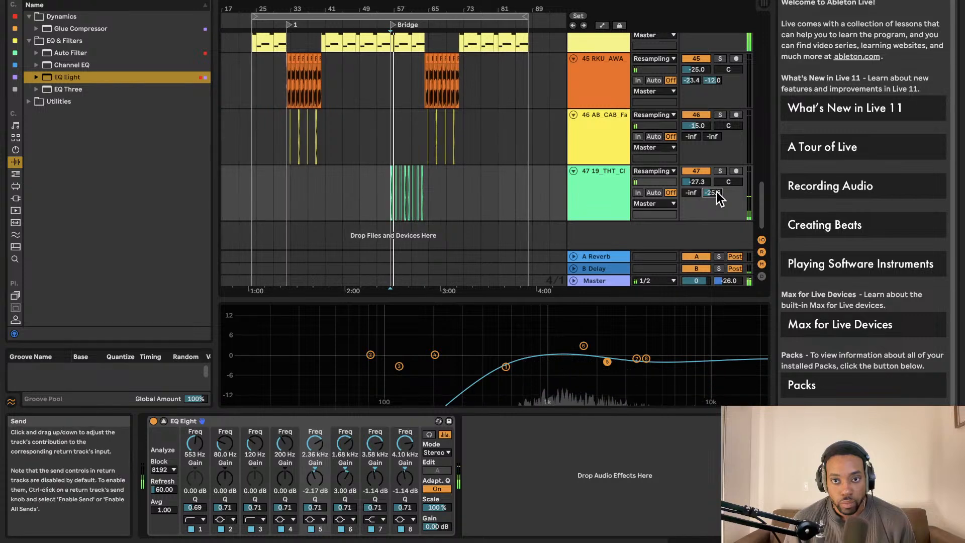
{"action": "left_click_drag", "start_coordinate": [715, 194], "coordinate": [716, 187]}
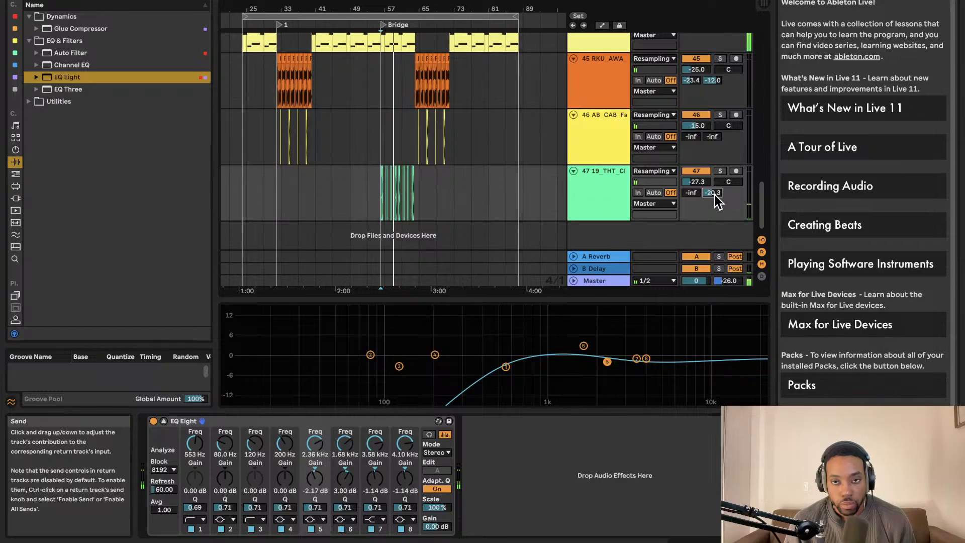
{"action": "left_click_drag", "start_coordinate": [715, 196], "coordinate": [697, 194]}
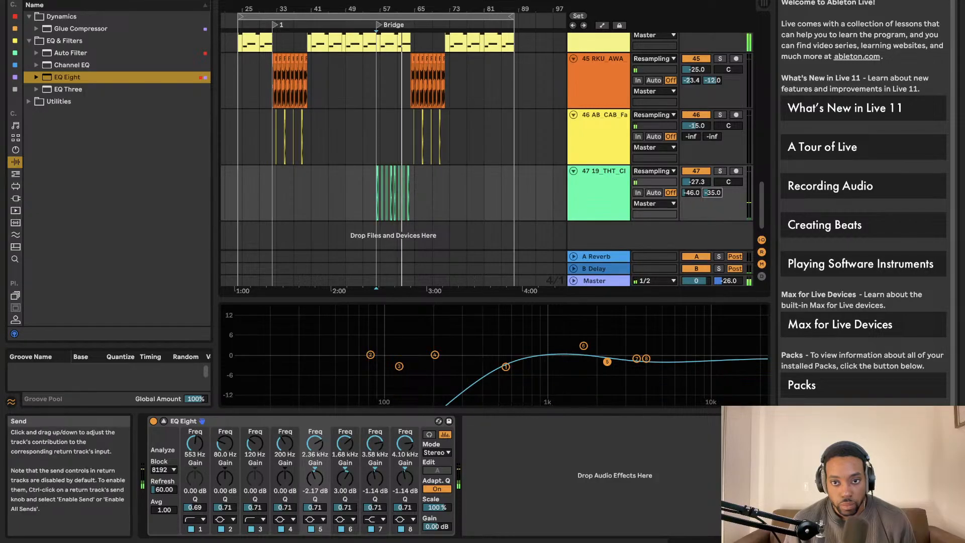
{"action": "left_click_drag", "start_coordinate": [713, 192], "coordinate": [712, 196]}
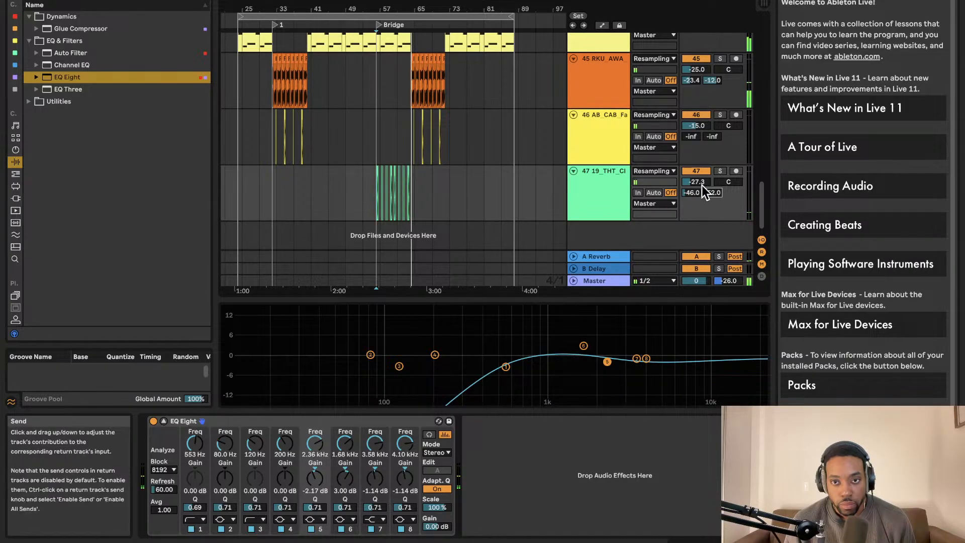
{"action": "left_click_drag", "start_coordinate": [702, 183], "coordinate": [702, 189]}
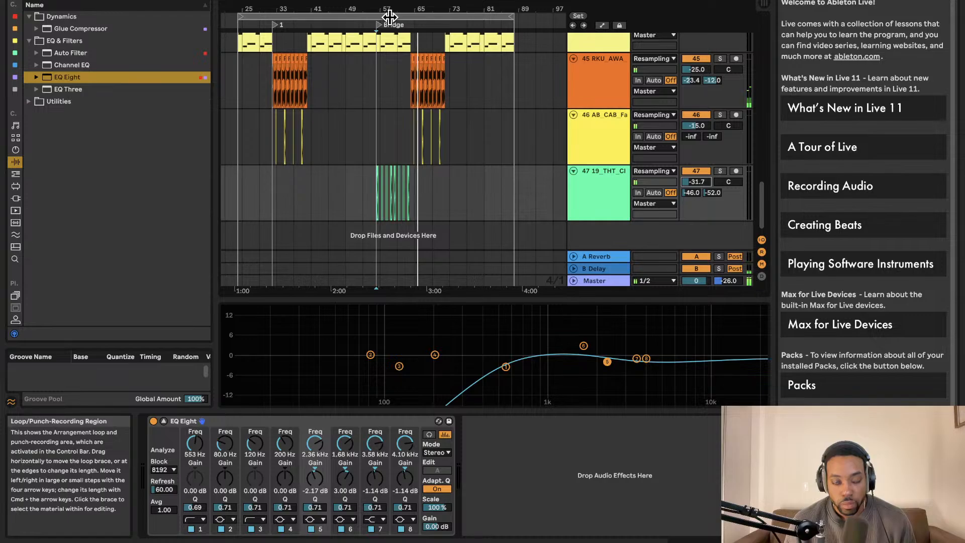
{"action": "scroll", "coordinate": [418, 108], "scroll_direction": "up", "scroll_amount": 10}
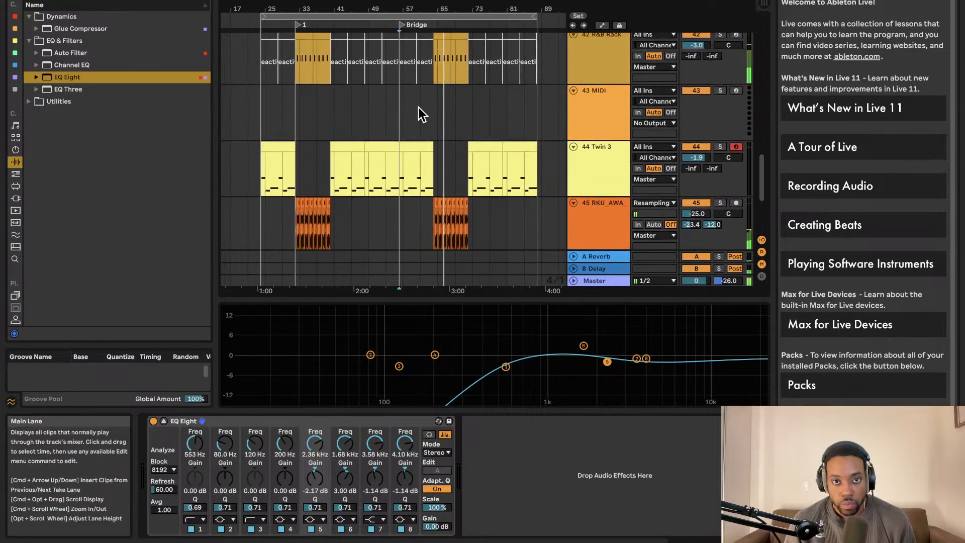
Look over the arrangement's track list and the clips around and after the Bridge during playback.
{"action": "scroll", "coordinate": [419, 108], "scroll_direction": "left", "scroll_amount": 2}
{"action": "scroll", "coordinate": [418, 108], "scroll_direction": "down", "scroll_amount": 5}
{"action": "scroll", "coordinate": [418, 108], "scroll_direction": "right", "scroll_amount": 1}
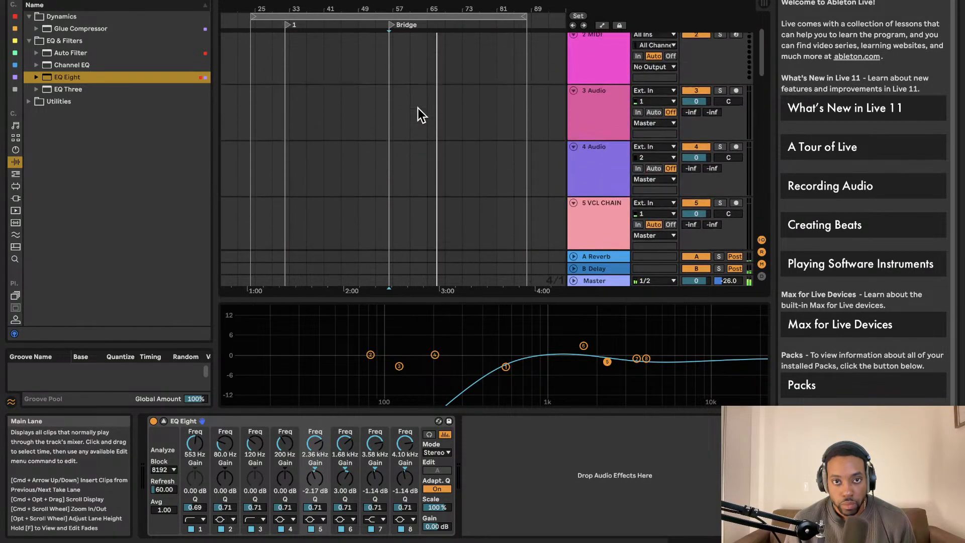
{"action": "scroll", "coordinate": [420, 112], "scroll_direction": "down", "scroll_amount": 4}
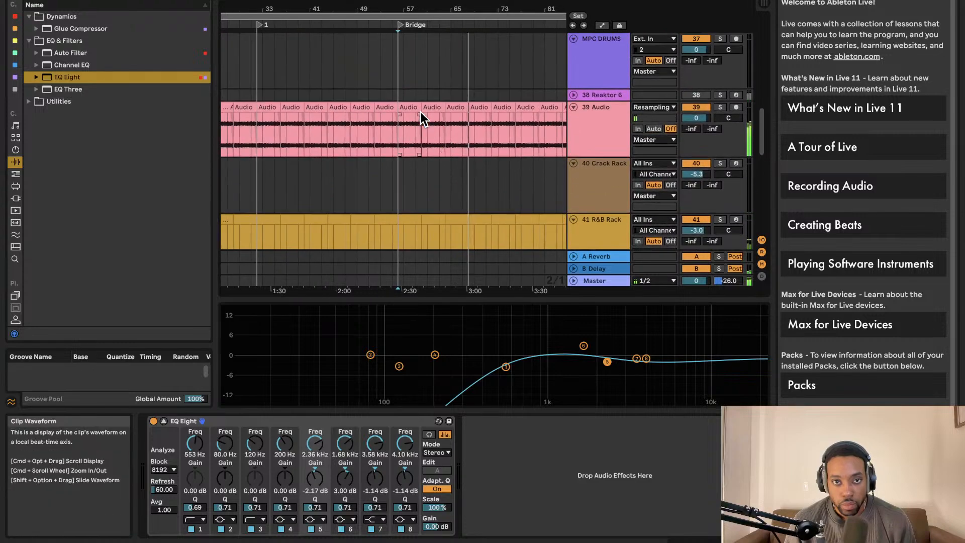
{"action": "scroll", "coordinate": [420, 112], "scroll_direction": "down", "scroll_amount": 5}
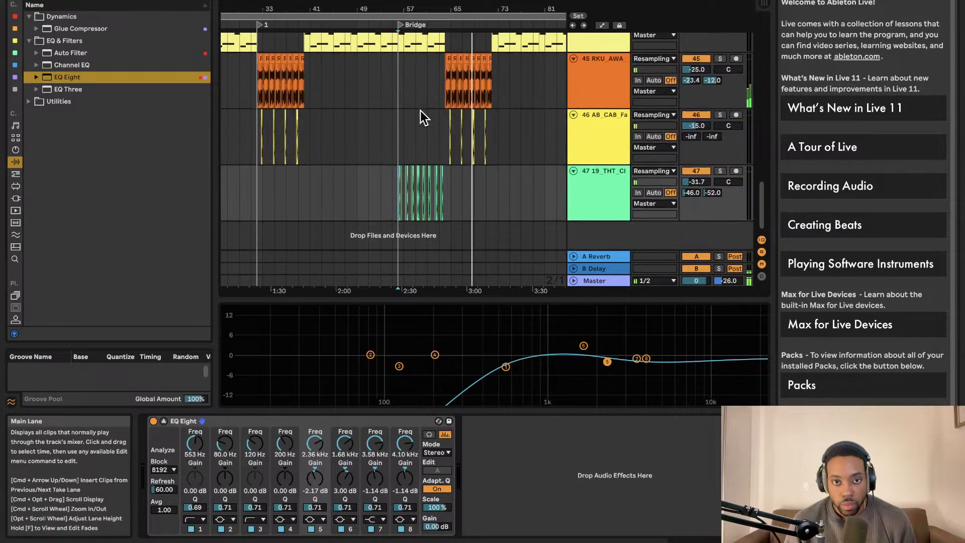
{"action": "scroll", "coordinate": [464, 203], "scroll_direction": "up", "scroll_amount": 2}
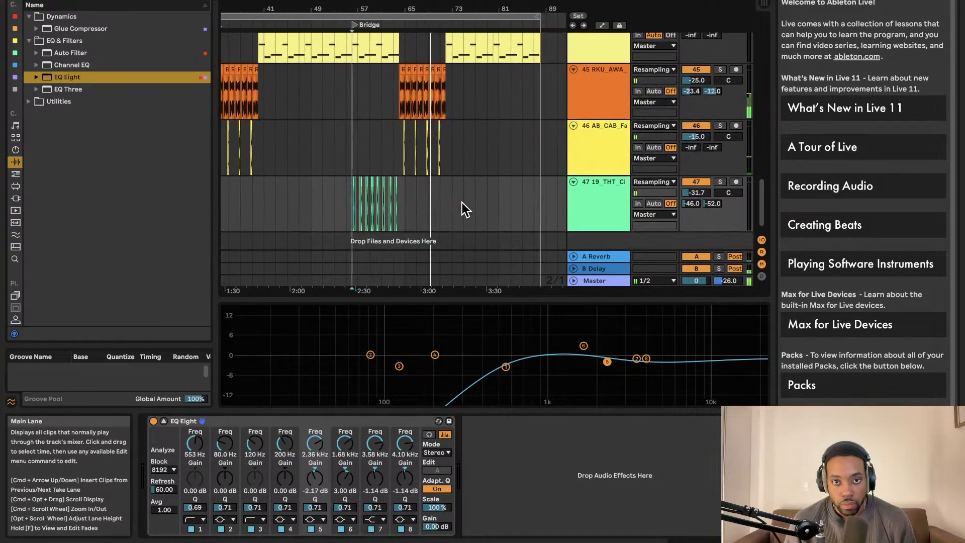
{"action": "scroll", "coordinate": [463, 204], "scroll_direction": "right", "scroll_amount": 4}
{"action": "scroll", "coordinate": [459, 204], "scroll_direction": "down", "scroll_amount": 2}
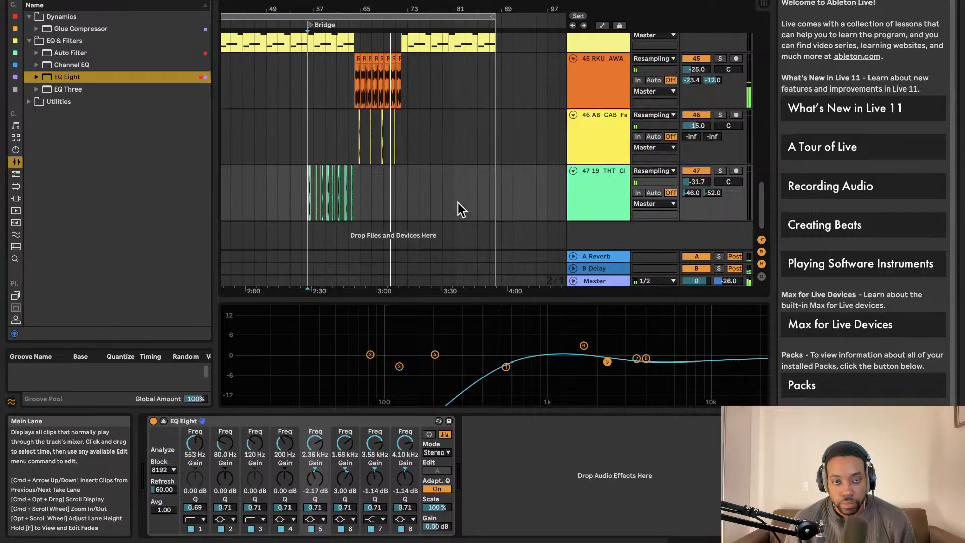
{"action": "scroll", "coordinate": [459, 202], "scroll_direction": "up", "scroll_amount": 2}
{"action": "scroll", "coordinate": [463, 199], "scroll_direction": "left", "scroll_amount": 2}
{"action": "scroll", "coordinate": [461, 199], "scroll_direction": "down", "scroll_amount": 2}
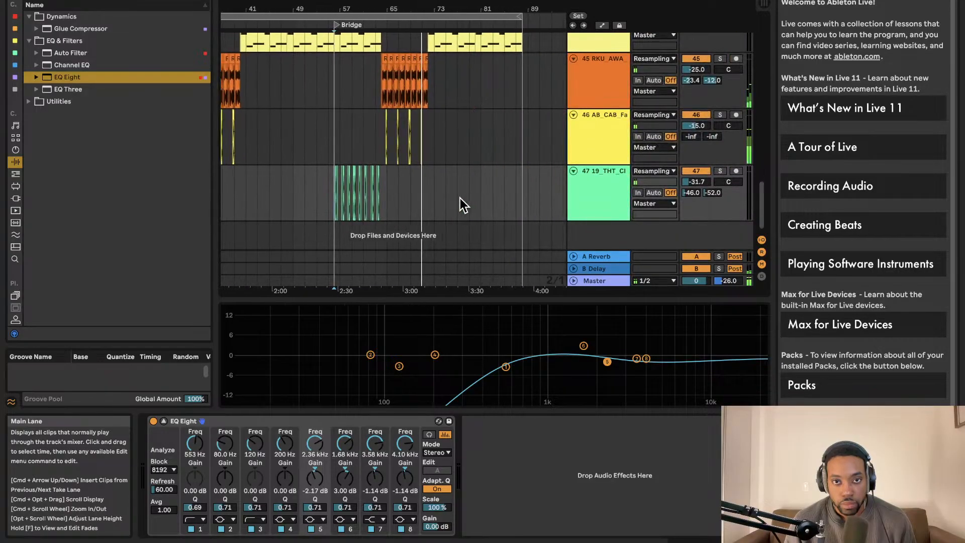
{"action": "scroll", "coordinate": [459, 198], "scroll_direction": "up", "scroll_amount": 2}
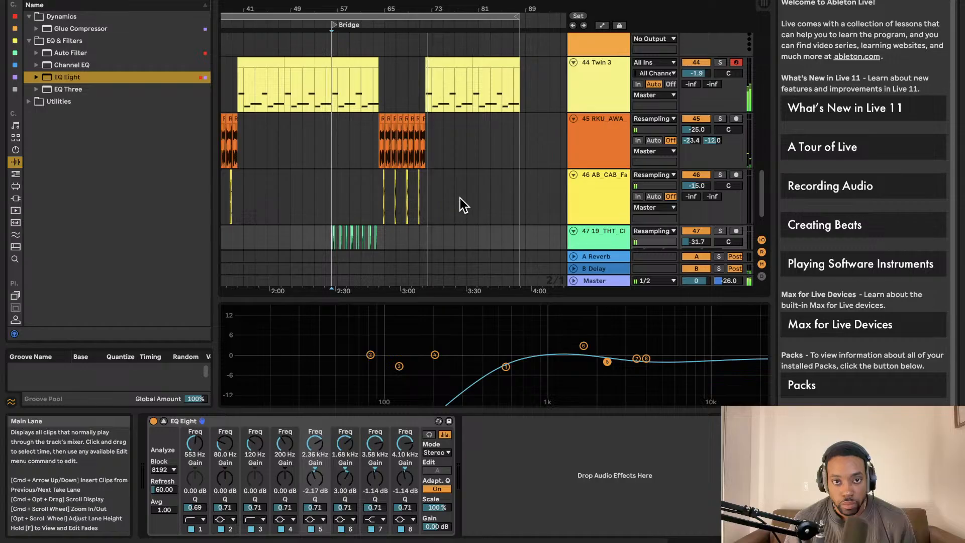
Display the Master track's device chain.
{"action": "left_click", "coordinate": [29, 102]}
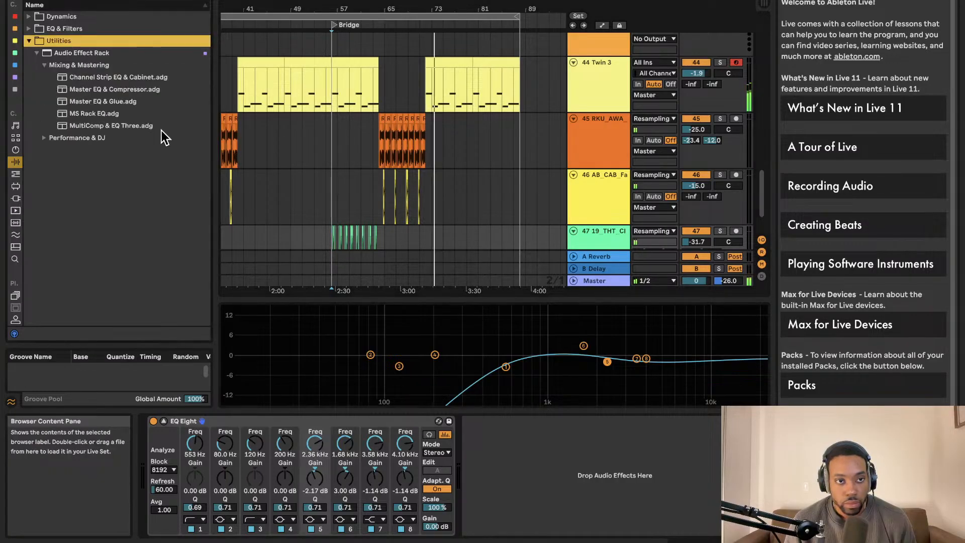
{"action": "left_click", "coordinate": [602, 283]}
{"action": "scroll", "coordinate": [593, 282], "scroll_direction": "up", "scroll_amount": 2}
{"action": "scroll", "coordinate": [594, 283], "scroll_direction": "down", "scroll_amount": 3}
{"action": "scroll", "coordinate": [596, 279], "scroll_direction": "up", "scroll_amount": 2}
{"action": "left_click", "coordinate": [595, 281]}
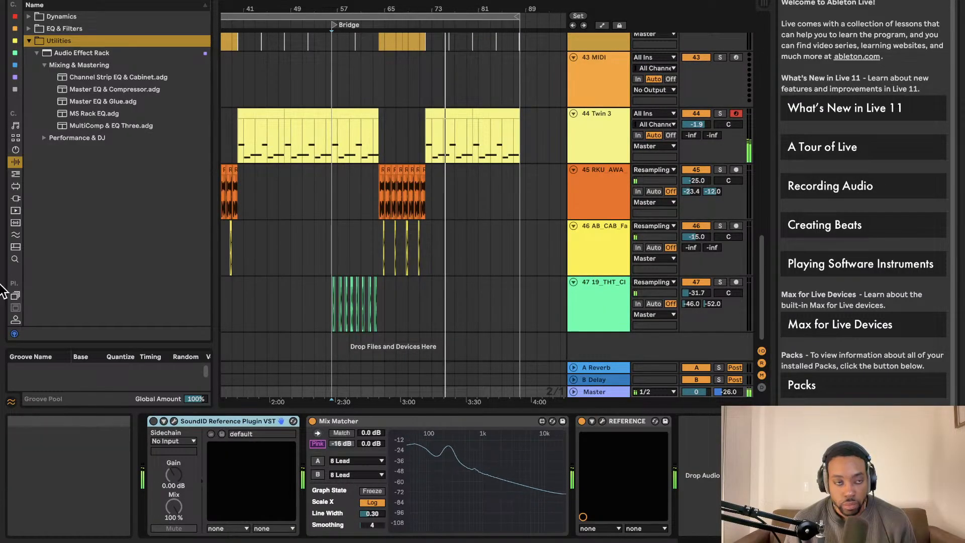
Look through the third-party plug-ins, including the Native Instruments folder, for a processor for the Master track.
{"action": "left_click", "coordinate": [16, 199]}
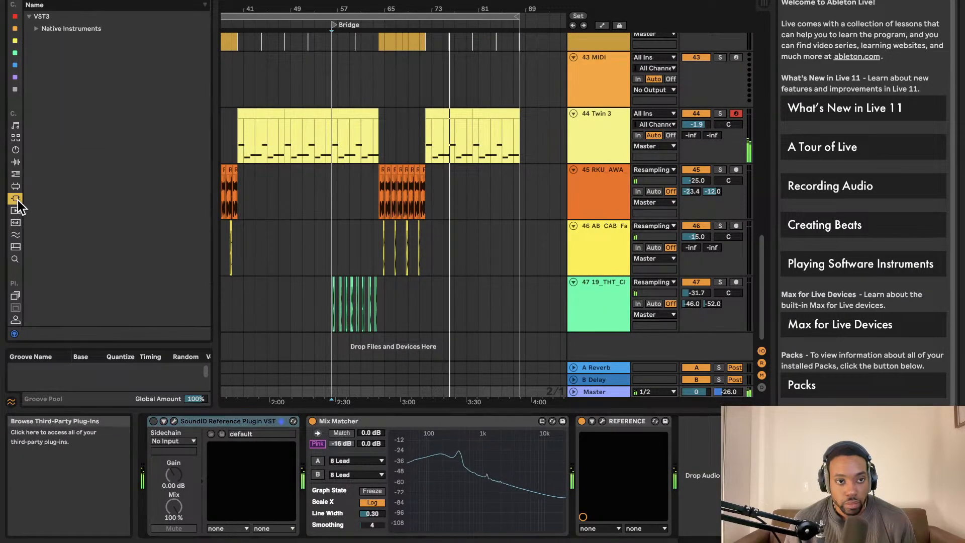
{"action": "left_click", "coordinate": [36, 28]}
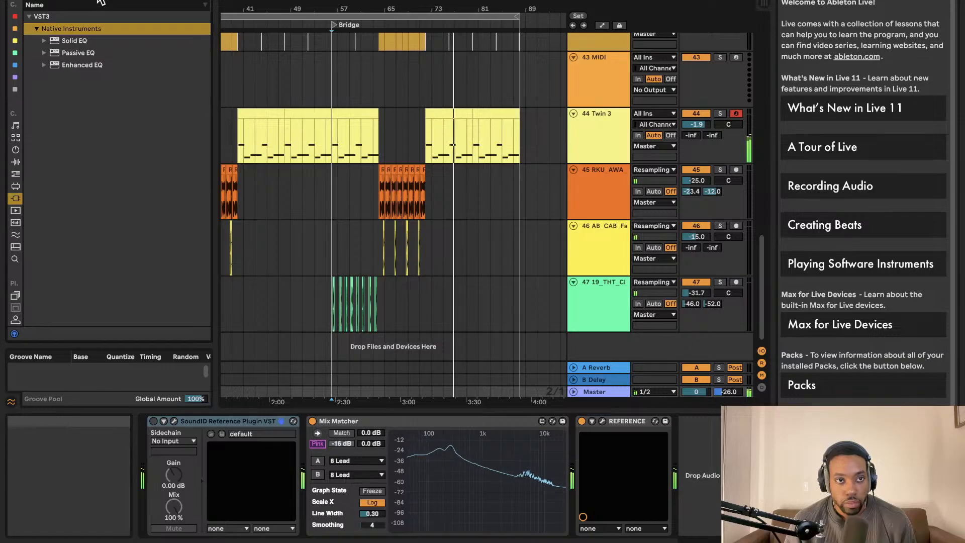
{"action": "key", "text": "BackSpace"}
{"action": "type", "text": "p"}
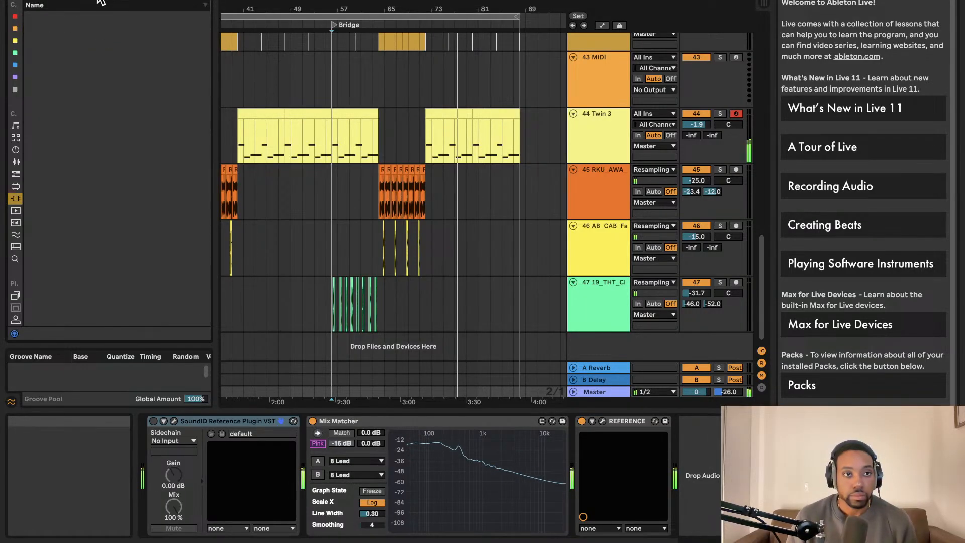
{"action": "key", "text": "BackSpace"}
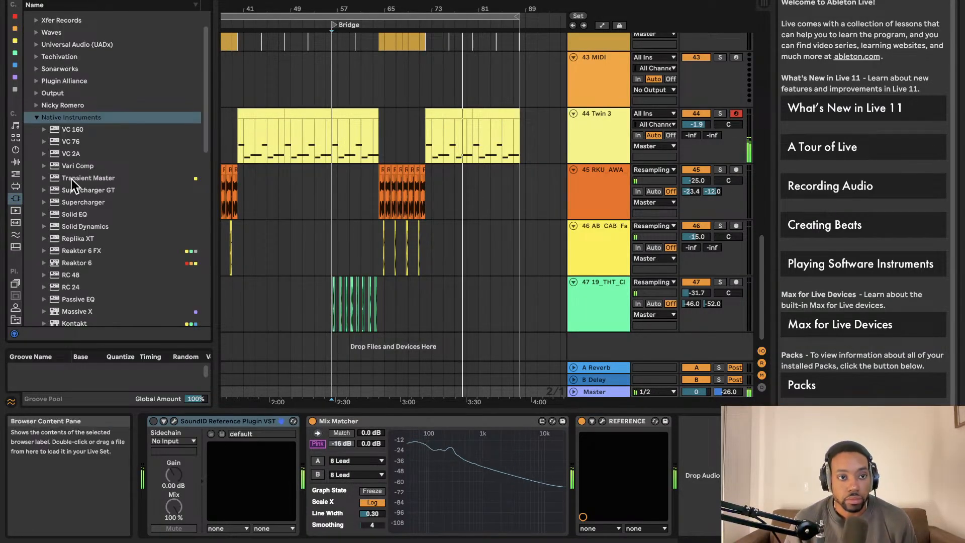
{"action": "left_click", "coordinate": [15, 174]}
{"action": "left_click", "coordinate": [16, 186]}
{"action": "left_click", "coordinate": [16, 174]}
{"action": "left_click", "coordinate": [15, 198]}
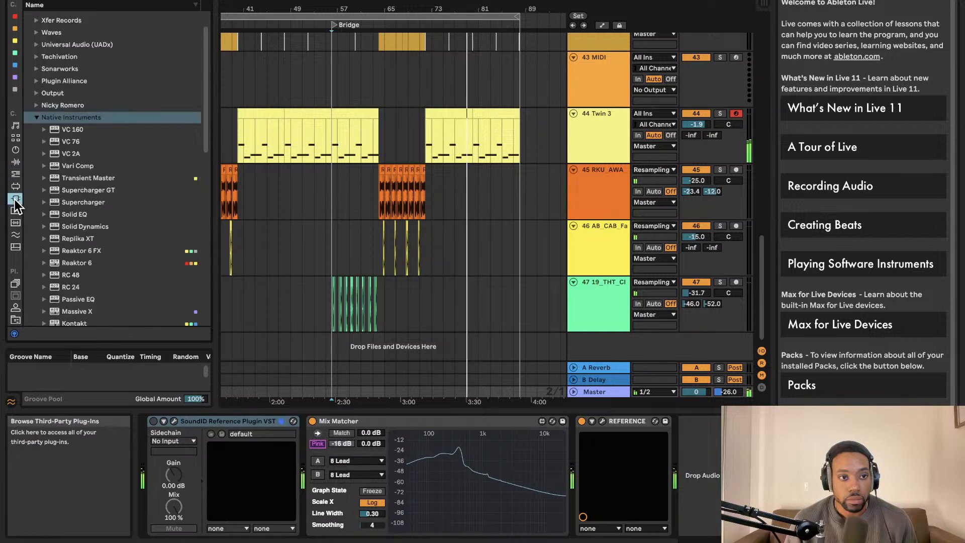
{"action": "left_click", "coordinate": [15, 210]}
{"action": "left_click", "coordinate": [16, 199]}
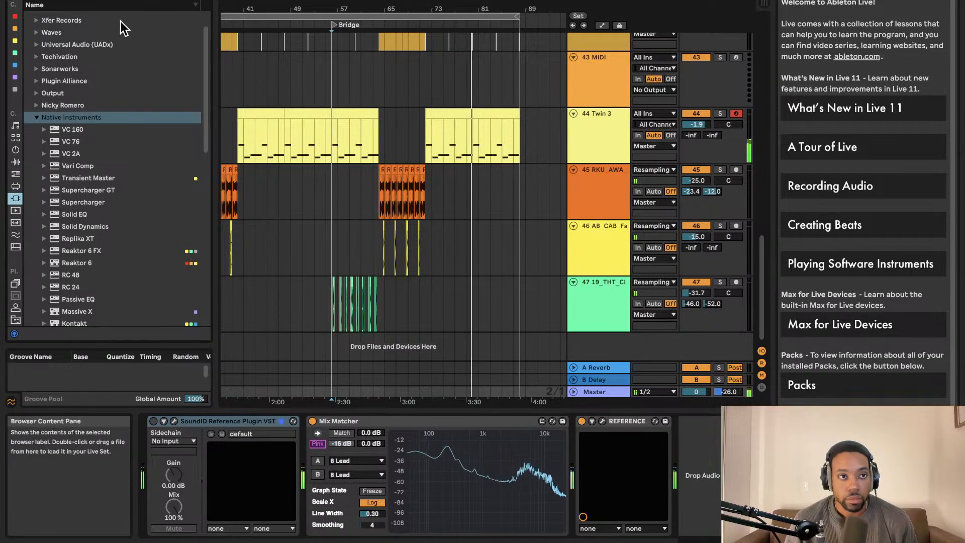
Find the Limiter among the Dynamics audio effects and add it after REFERENCE on the Master track.
{"action": "key", "text": "ctrl+f"}
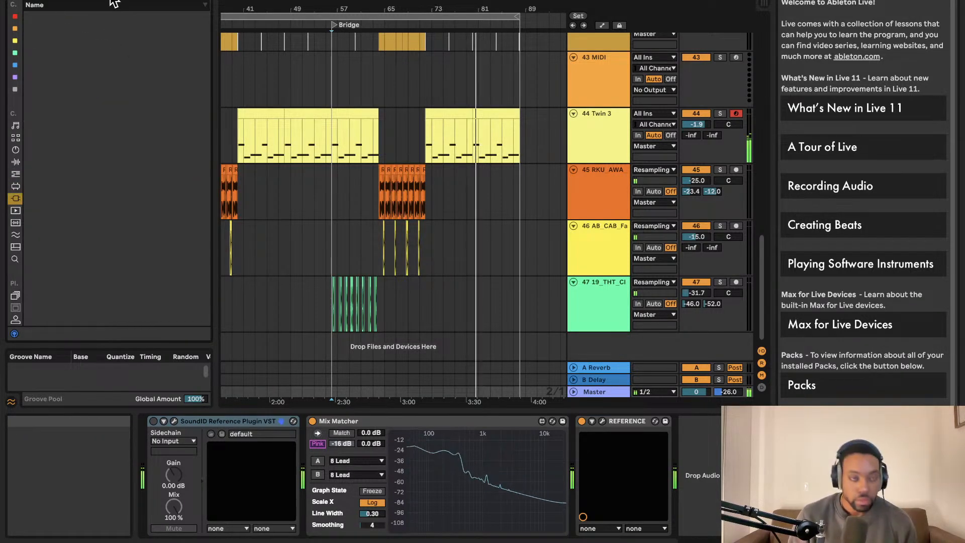
{"action": "left_click", "coordinate": [17, 187]}
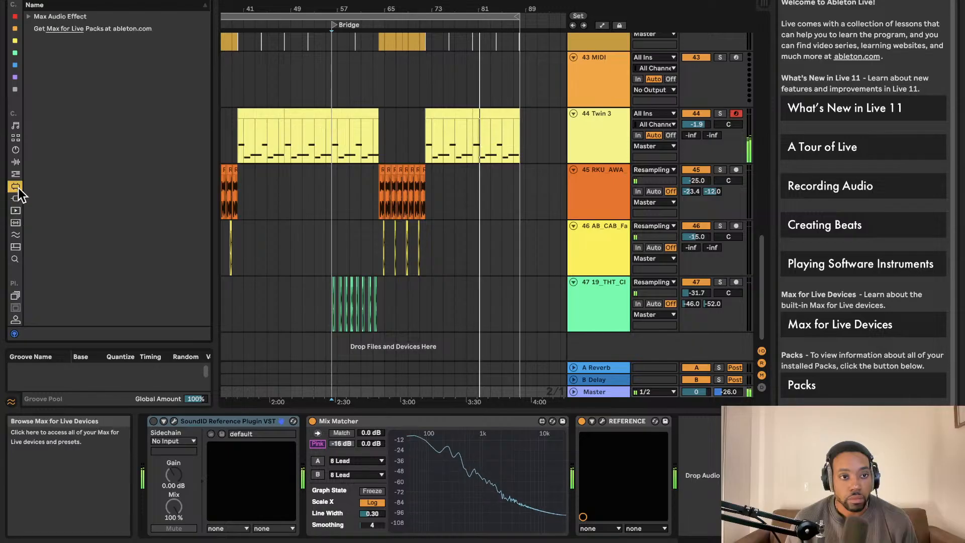
{"action": "left_click", "coordinate": [15, 161]}
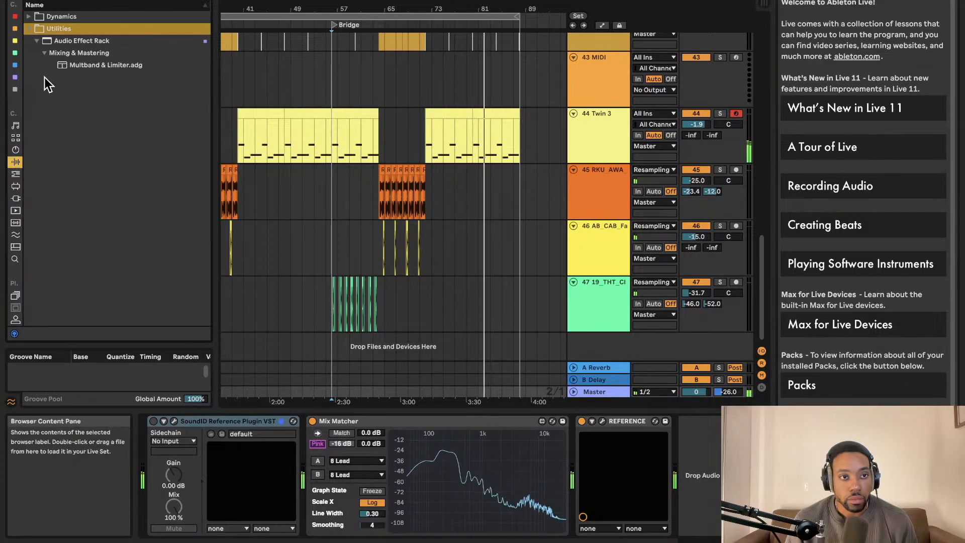
{"action": "left_click", "coordinate": [29, 17]}
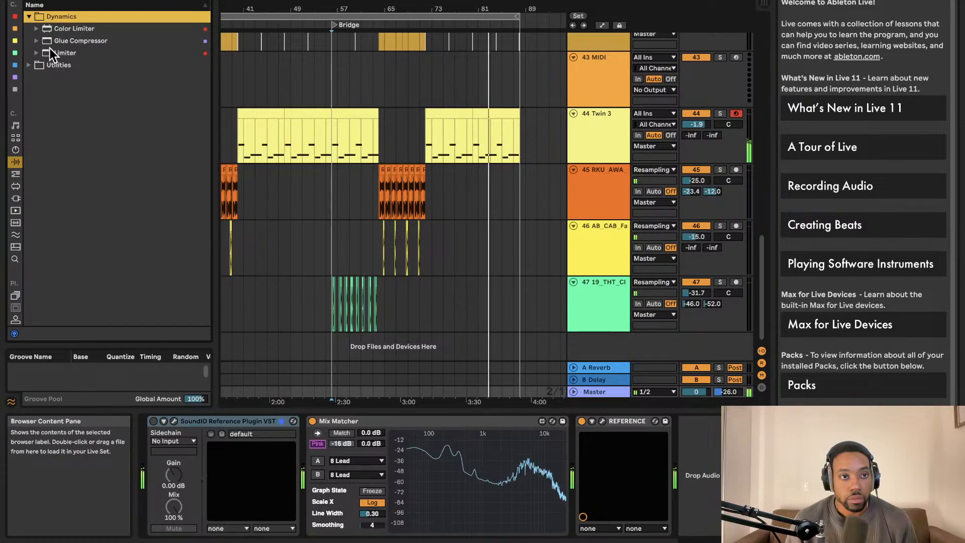
{"action": "left_click_drag", "start_coordinate": [49, 48], "coordinate": [459, 278]}
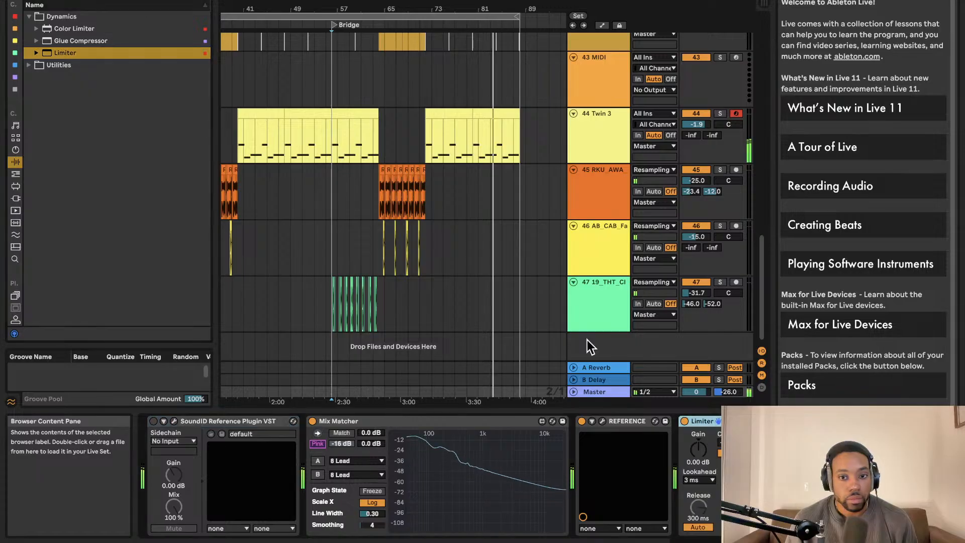
Search for utility devices and examine the Utilities audio effects and the VST UTILITY plug-in folder.
{"action": "left_click", "coordinate": [30, 65]}
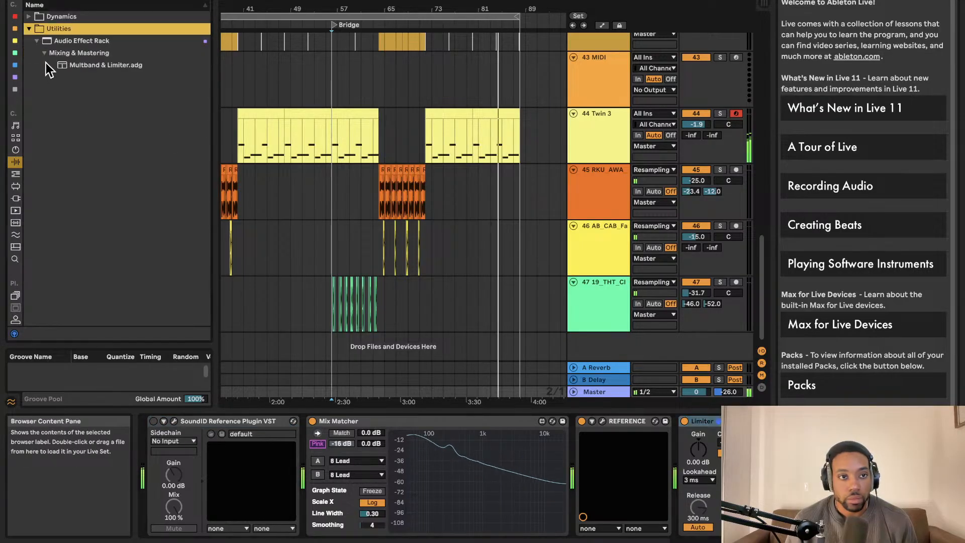
{"action": "left_click", "coordinate": [80, 1]}
{"action": "key", "text": "BackSpace"}
{"action": "key", "text": "Return"}
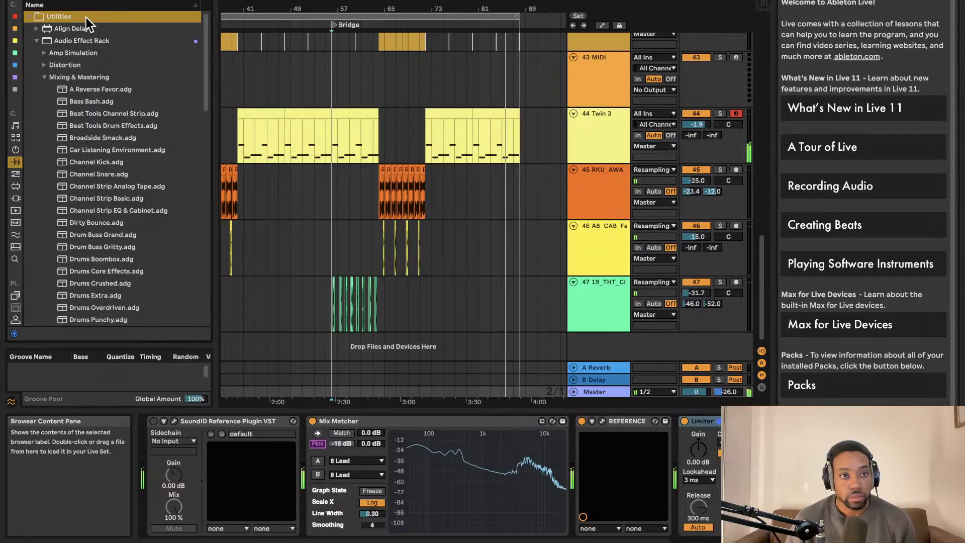
{"action": "scroll", "coordinate": [85, 121], "scroll_direction": "down", "scroll_amount": 15}
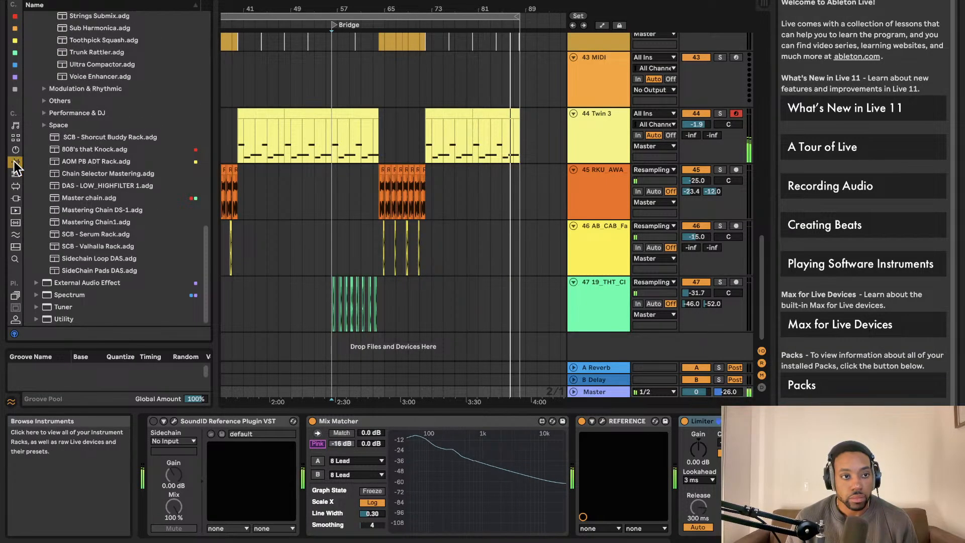
{"action": "left_click", "coordinate": [15, 186]}
{"action": "left_click", "coordinate": [15, 196]}
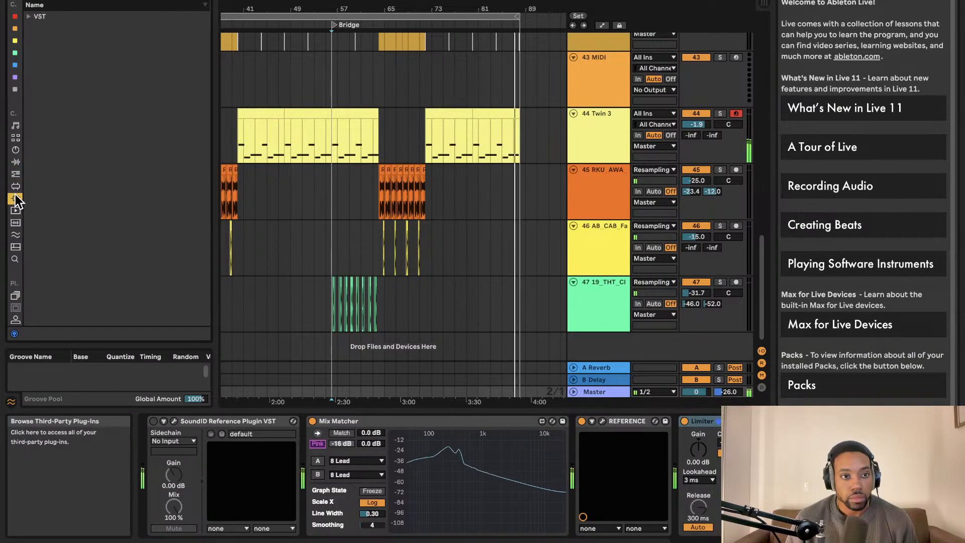
{"action": "left_click", "coordinate": [28, 15]}
{"action": "left_click", "coordinate": [39, 27]}
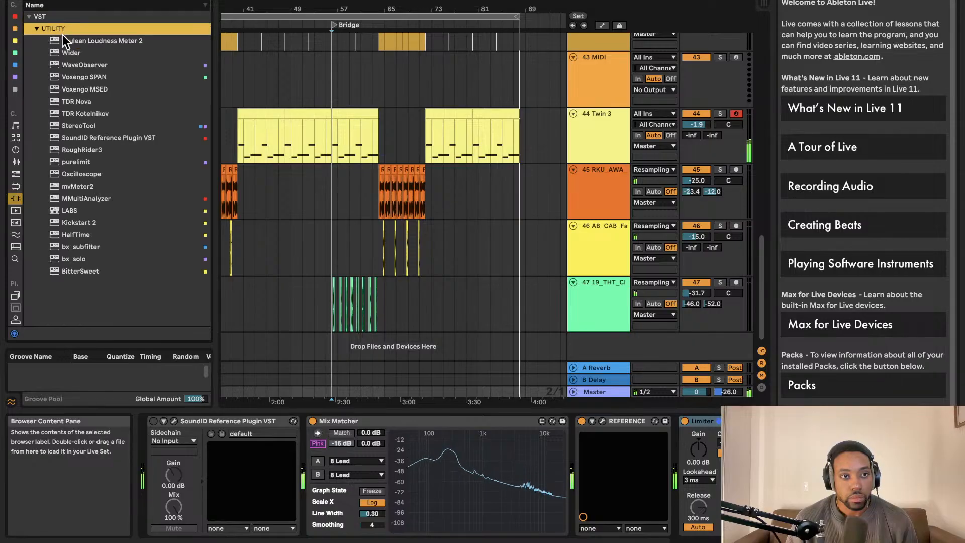
{"action": "left_click", "coordinate": [15, 162]}
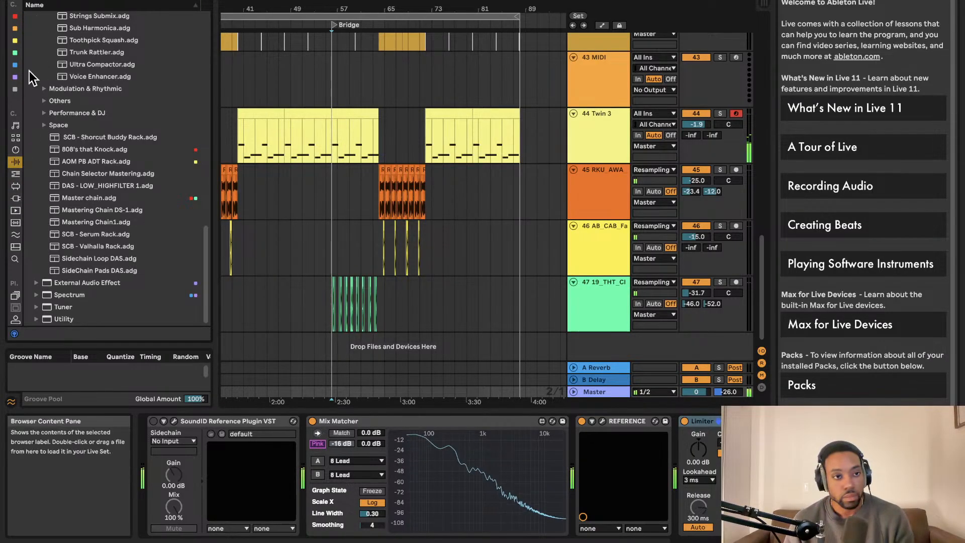
Try to add Utility from the MIDI Effect Rack before the Limiter on the Master track, and list its presets.
{"action": "left_click", "coordinate": [15, 149]}
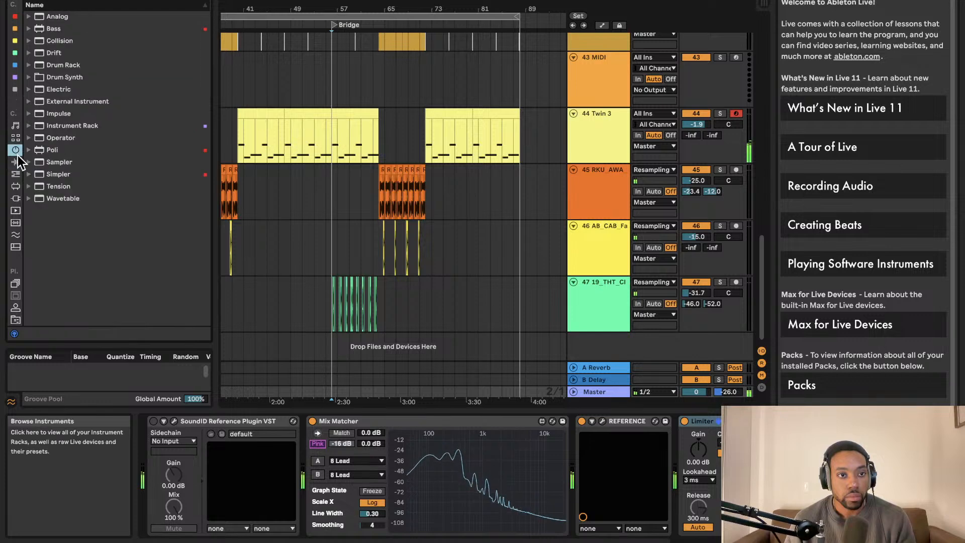
{"action": "left_click", "coordinate": [15, 161]}
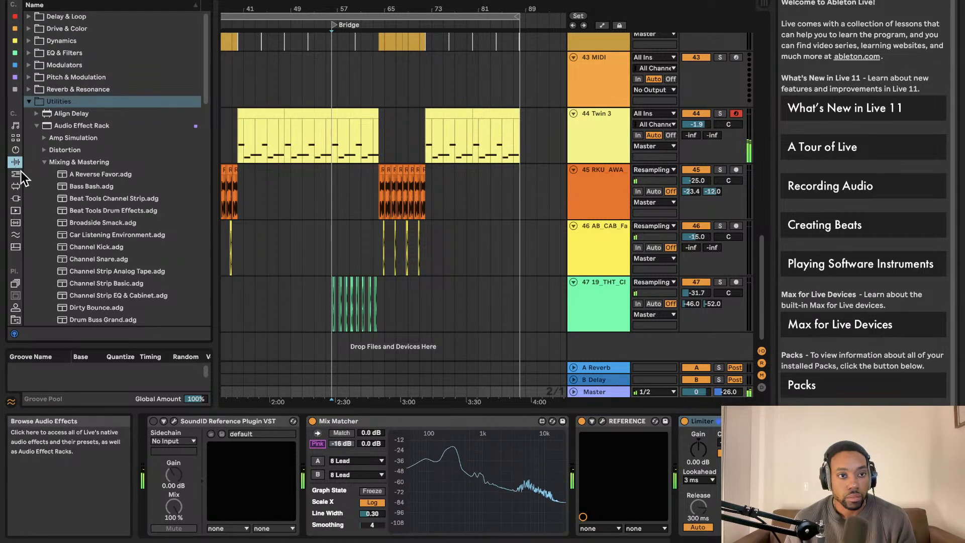
{"action": "left_click", "coordinate": [16, 174]}
{"action": "scroll", "coordinate": [53, 178], "scroll_direction": "down", "scroll_amount": 1}
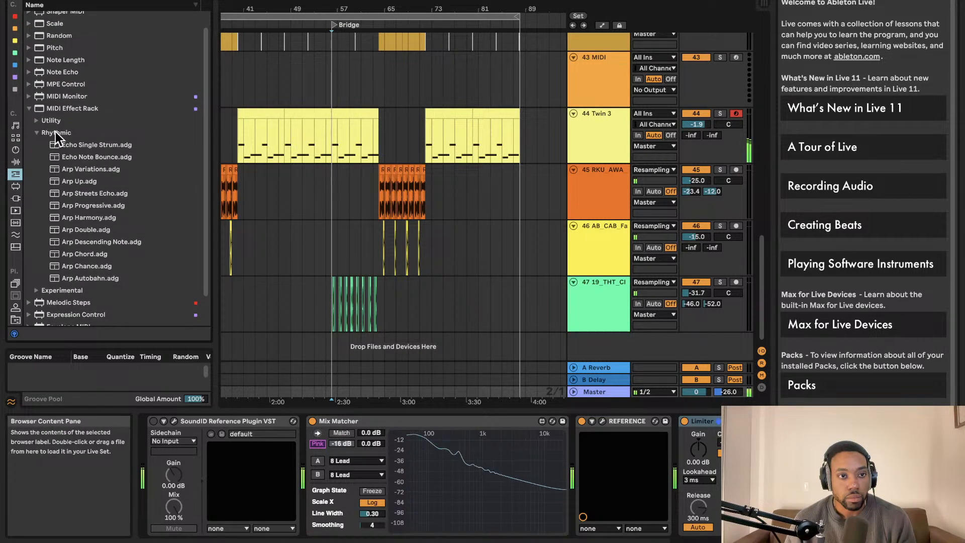
{"action": "left_click_drag", "start_coordinate": [56, 121], "coordinate": [689, 453]}
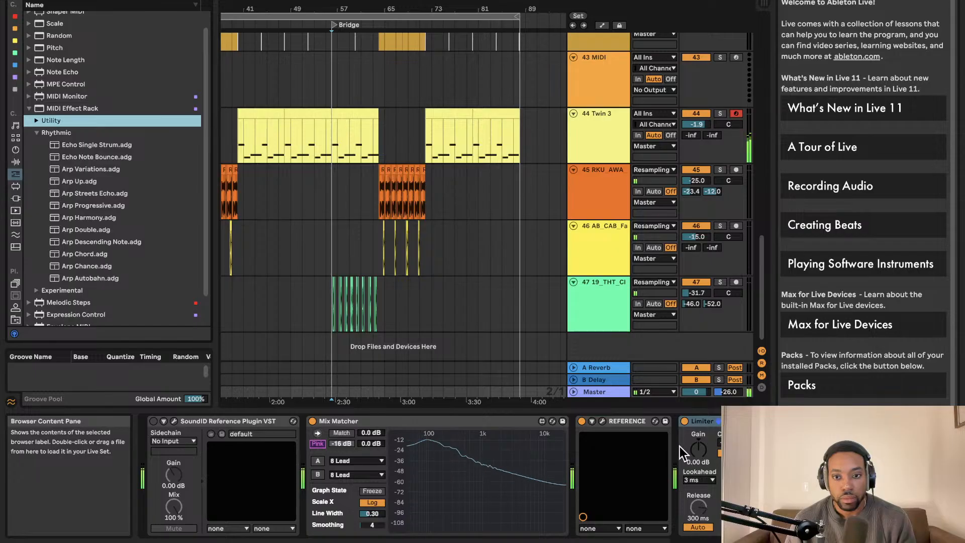
{"action": "left_click", "coordinate": [36, 121]}
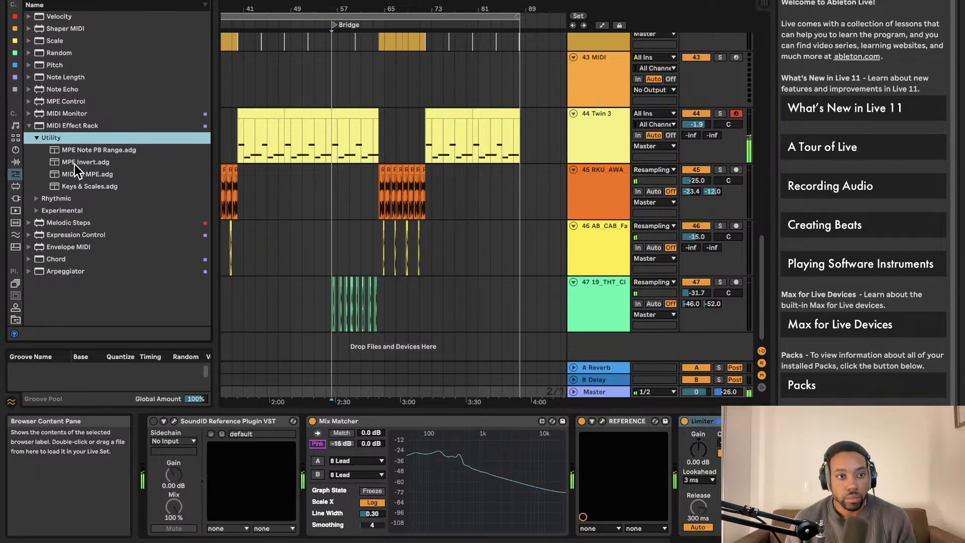
Browse the audio effects, MIDI effects, Max for Live and plug-in categories for a utility device, including the FabFilter plug-ins.
{"action": "left_click", "coordinate": [15, 162]}
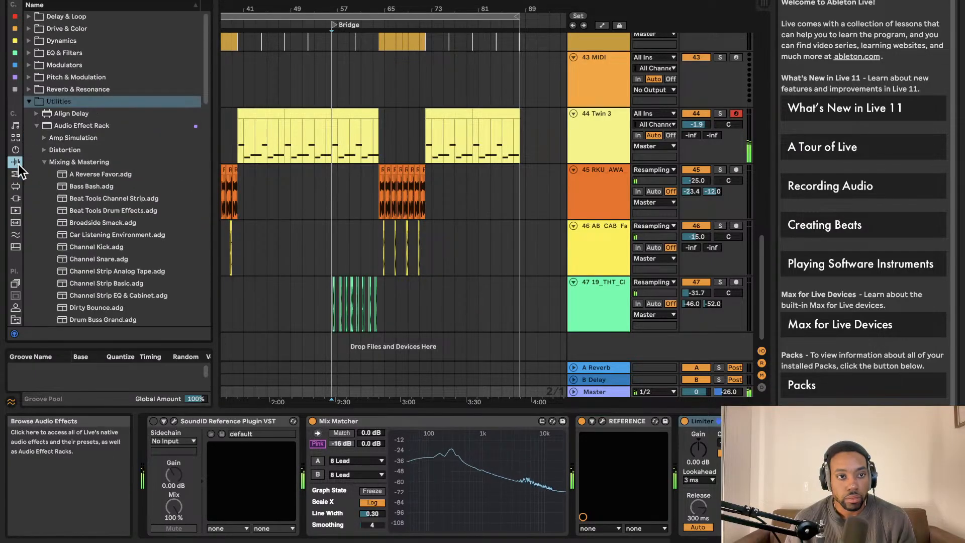
{"action": "left_click", "coordinate": [18, 185]}
{"action": "left_click", "coordinate": [17, 176]}
{"action": "left_click", "coordinate": [17, 187]}
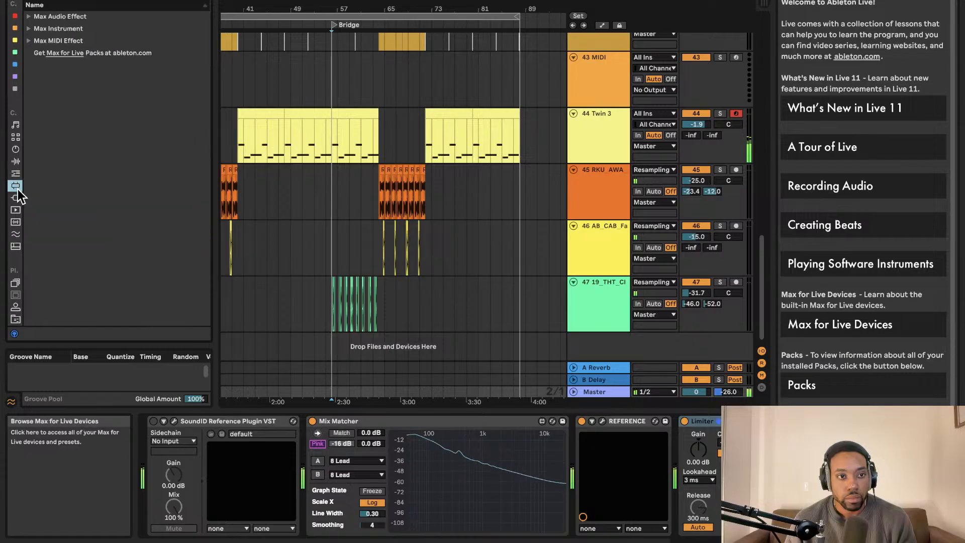
{"action": "left_click", "coordinate": [17, 197]}
{"action": "left_click", "coordinate": [17, 185]}
{"action": "left_click", "coordinate": [17, 176]}
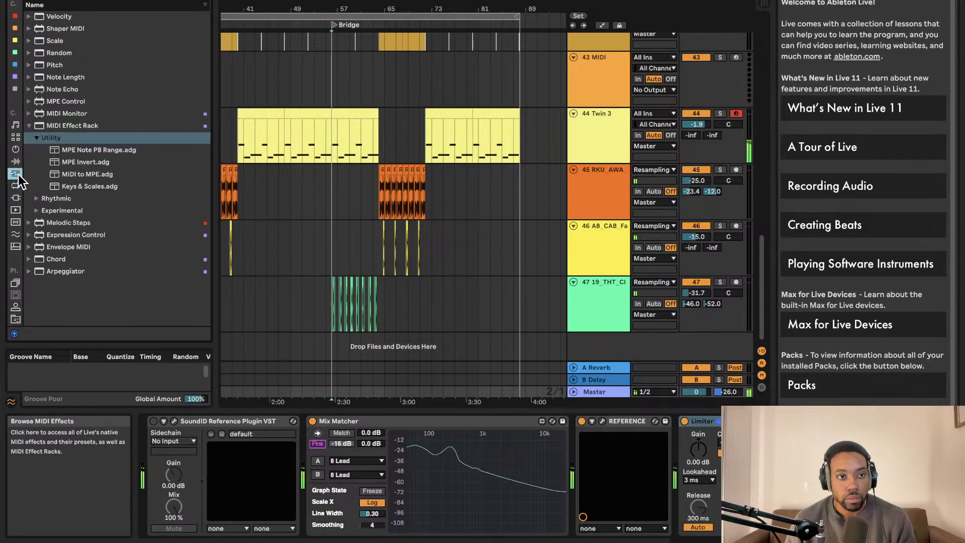
{"action": "left_click", "coordinate": [16, 162]}
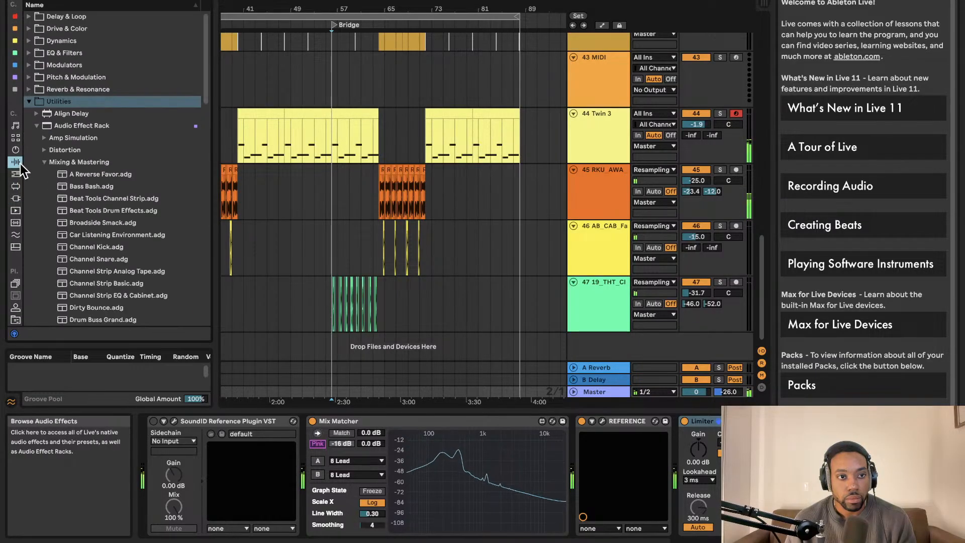
{"action": "scroll", "coordinate": [76, 188], "scroll_direction": "down", "scroll_amount": 5}
{"action": "left_click", "coordinate": [16, 174]}
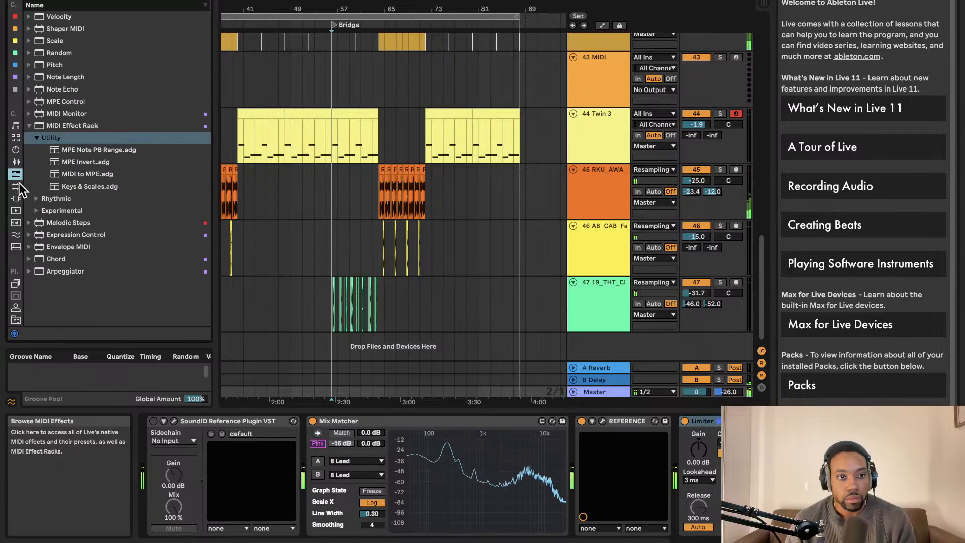
{"action": "left_click", "coordinate": [15, 187]}
{"action": "left_click", "coordinate": [15, 199]}
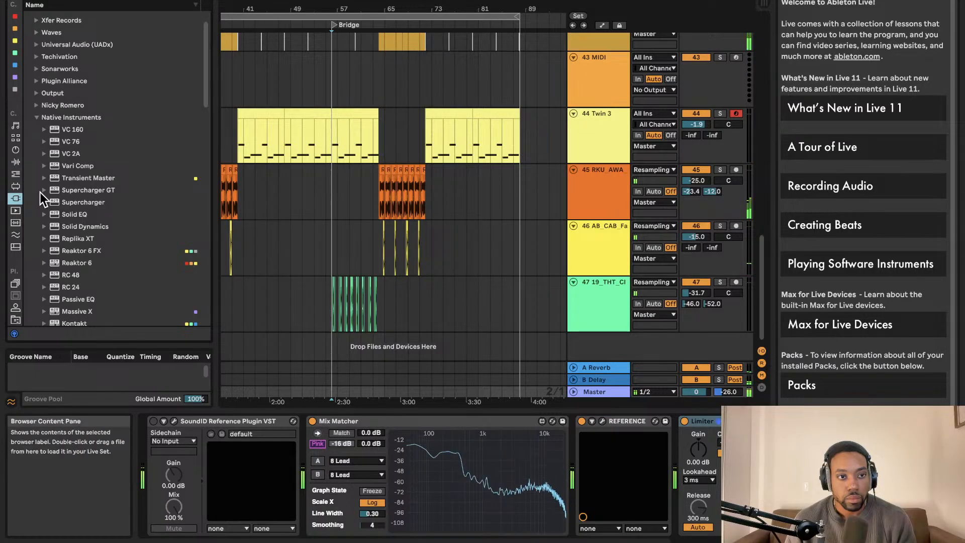
{"action": "scroll", "coordinate": [40, 192], "scroll_direction": "down", "scroll_amount": 6}
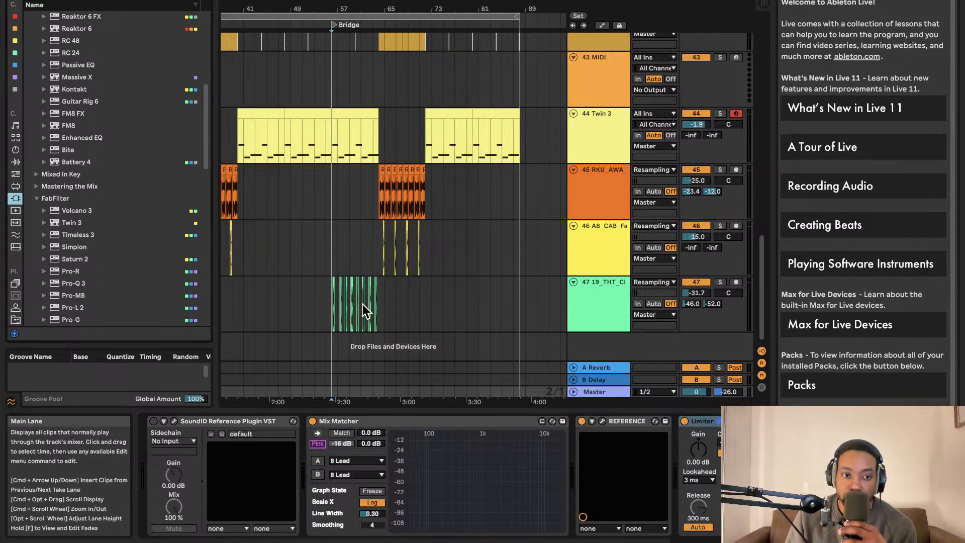
Select track 39 Audio and review its device chain of TONIC, Auto Filter and EQ Eight.
{"action": "scroll", "coordinate": [560, 239], "scroll_direction": "up", "scroll_amount": 10}
{"action": "left_click", "coordinate": [587, 191]}
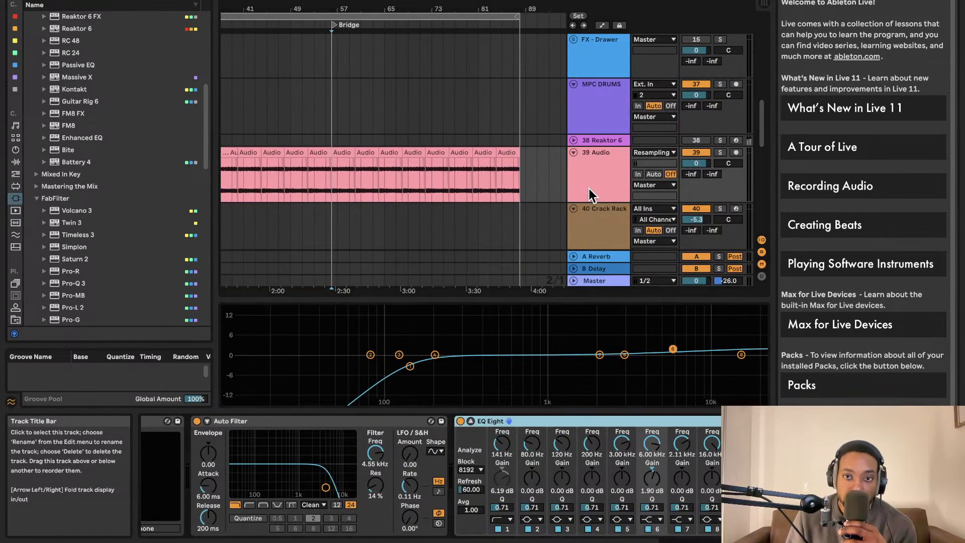
{"action": "scroll", "coordinate": [254, 424], "scroll_direction": "left", "scroll_amount": 3}
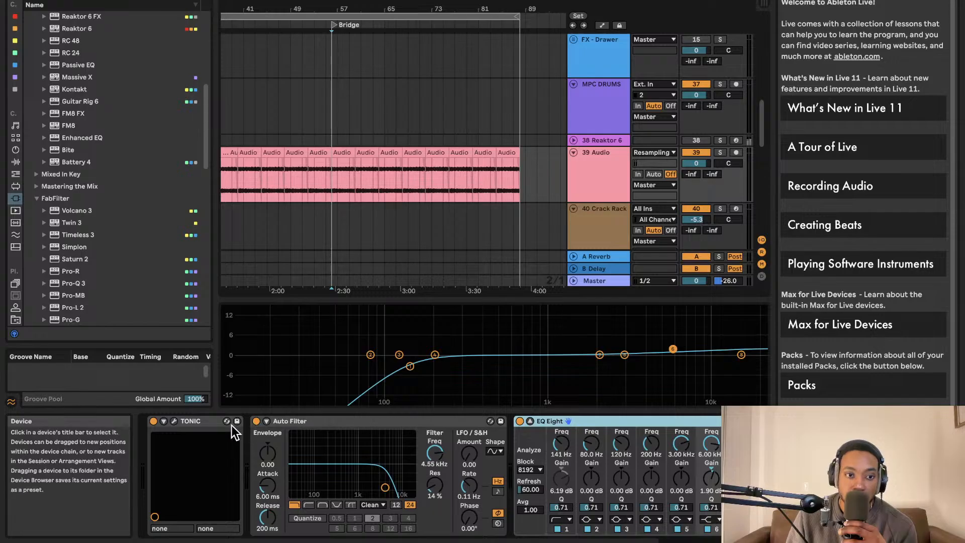
{"action": "scroll", "coordinate": [277, 439], "scroll_direction": "right", "scroll_amount": 6}
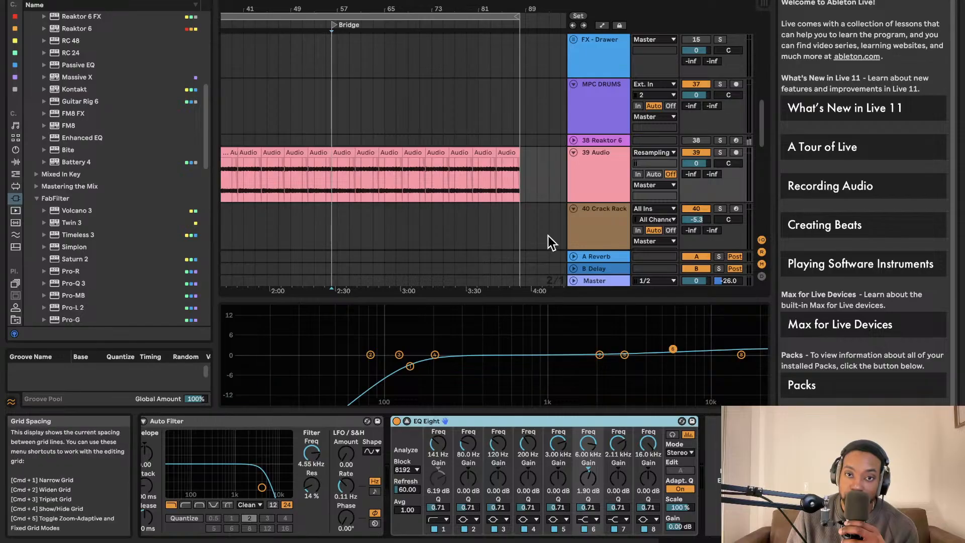
Unfold track 38 Reaktor 6, examine the Bento Box modules and wiring of its Reaktor patch, and close the plug-in window.
{"action": "left_click", "coordinate": [573, 141]}
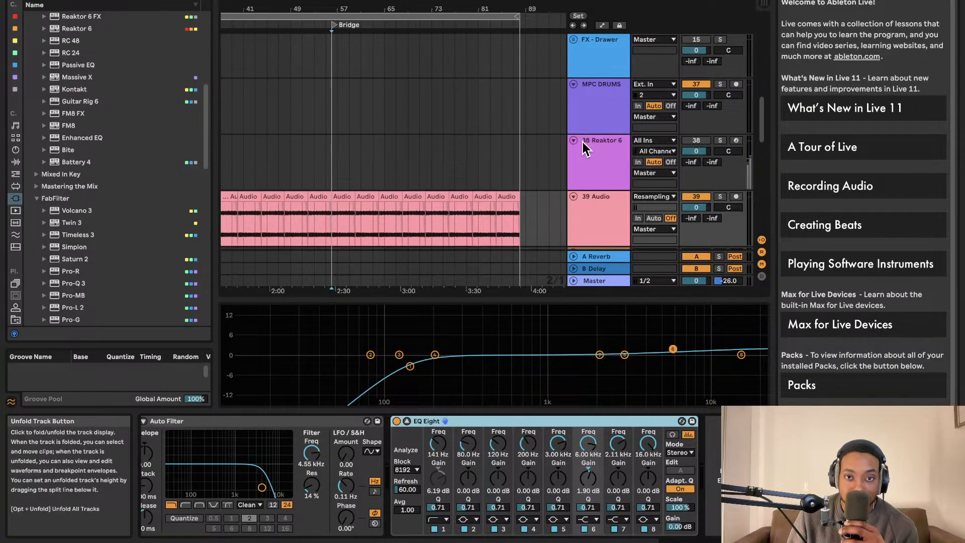
{"action": "left_click", "coordinate": [591, 147]}
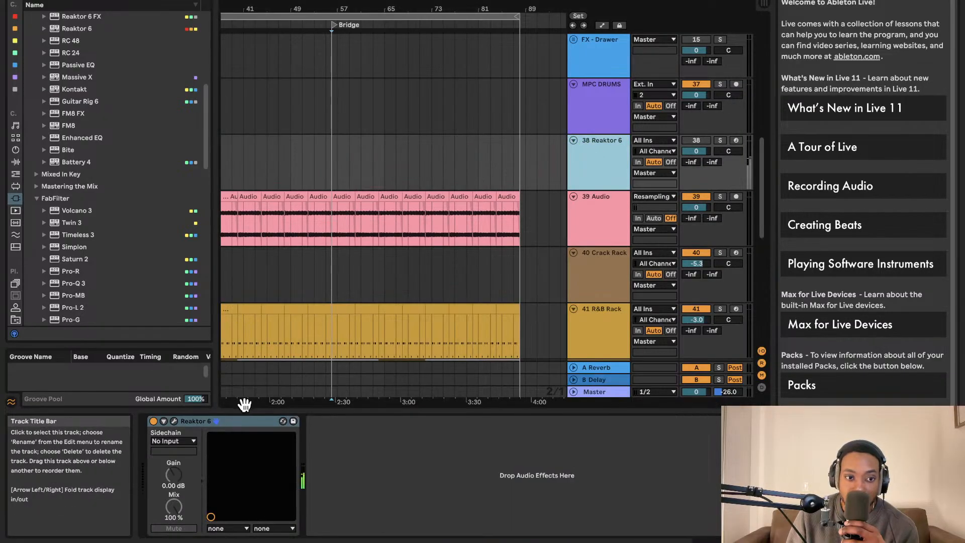
{"action": "left_click", "coordinate": [174, 421]}
{"action": "scroll", "coordinate": [496, 285], "scroll_direction": "left", "scroll_amount": 1}
{"action": "scroll", "coordinate": [220, 184], "scroll_direction": "left", "scroll_amount": 3}
{"action": "scroll", "coordinate": [254, 291], "scroll_direction": "left", "scroll_amount": 8}
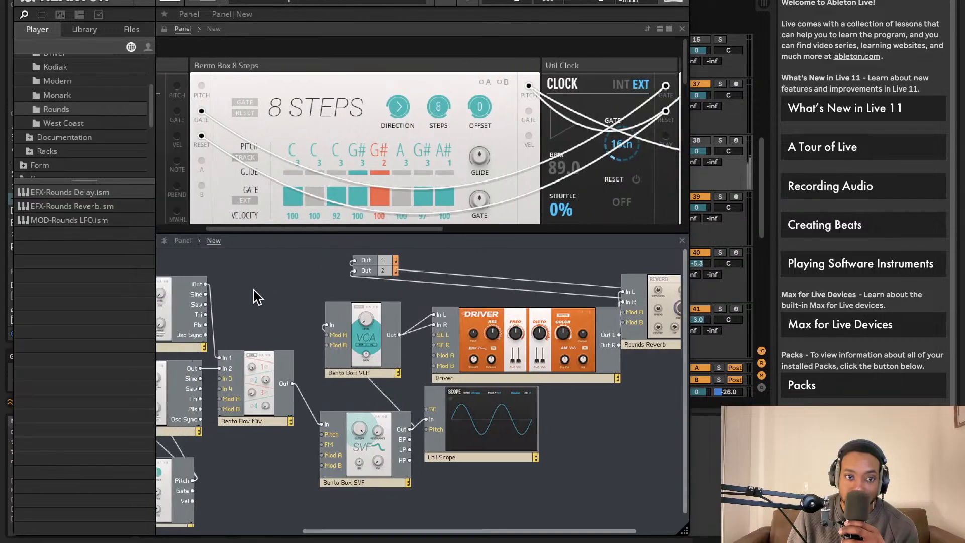
{"action": "scroll", "coordinate": [246, 284], "scroll_direction": "down", "scroll_amount": 1}
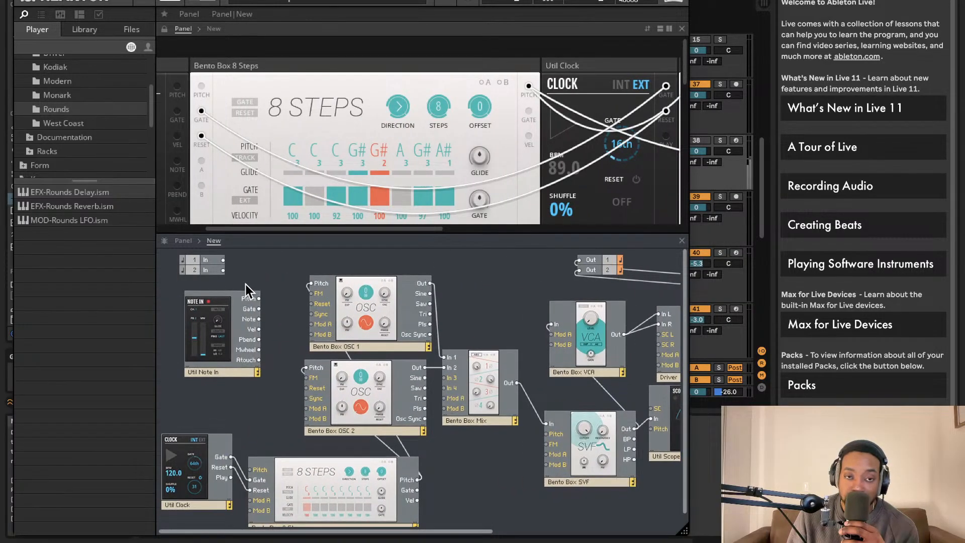
{"action": "left_click_drag", "start_coordinate": [301, 0], "coordinate": [360, 0]}
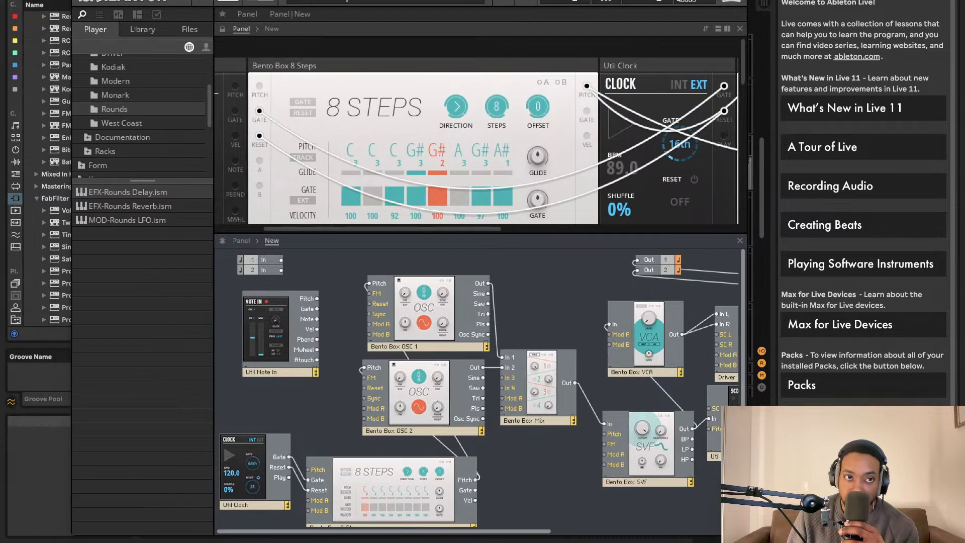
{"action": "left_click", "coordinate": [79, 1]}
Play the arrangement from the start of the 39 Audio clips near bar 25 and review the lower tracks.
{"action": "scroll", "coordinate": [428, 174], "scroll_direction": "left", "scroll_amount": 5}
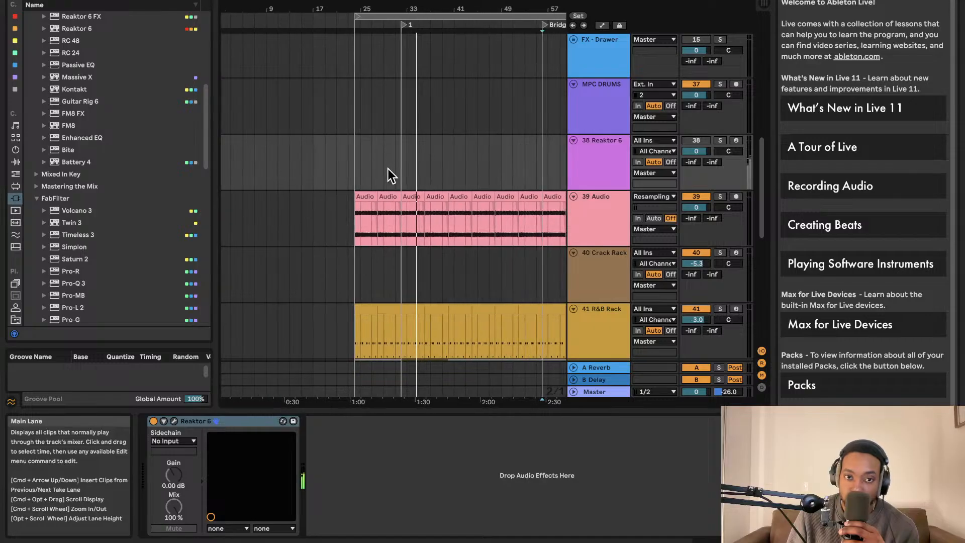
{"action": "left_click", "coordinate": [361, 149]}
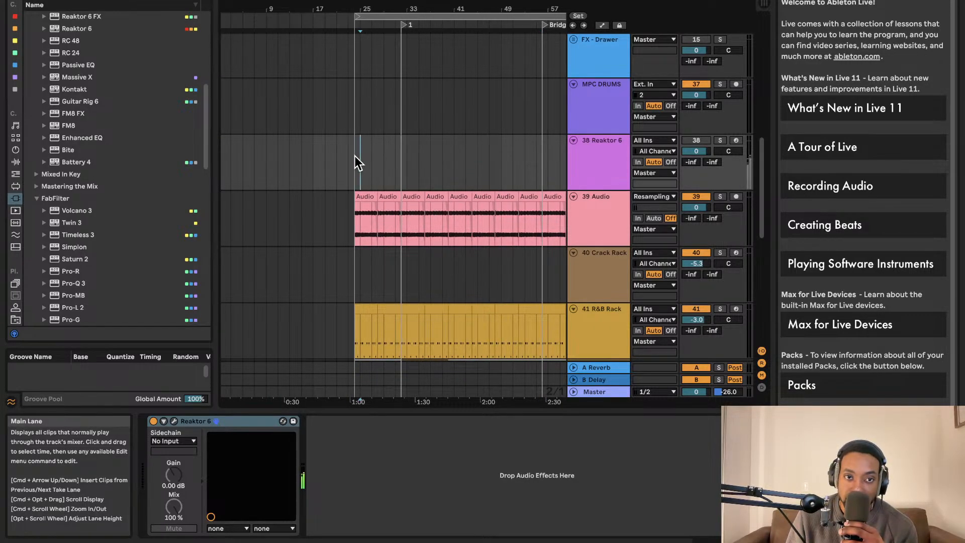
{"action": "key", "text": "space"}
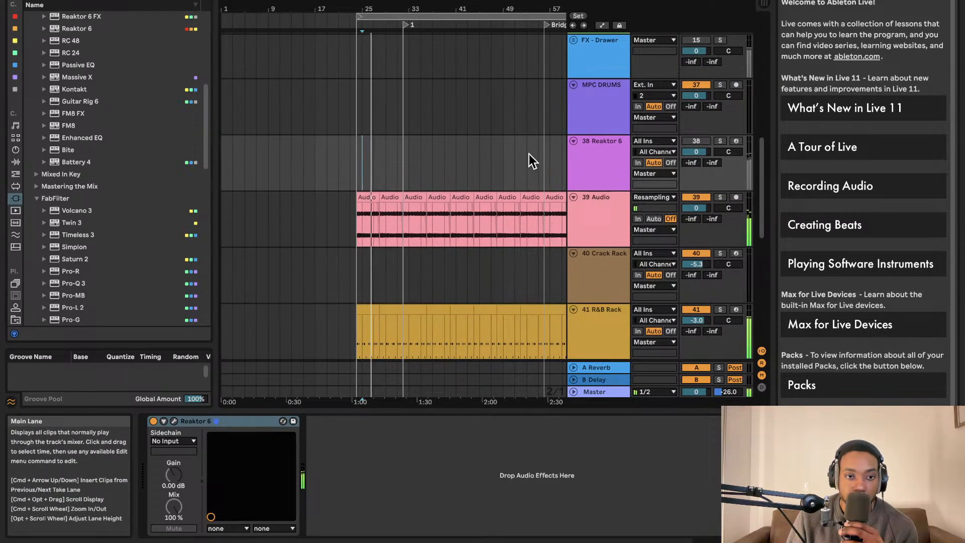
{"action": "scroll", "coordinate": [466, 186], "scroll_direction": "down", "scroll_amount": 10}
{"action": "scroll", "coordinate": [466, 185], "scroll_direction": "right", "scroll_amount": 5}
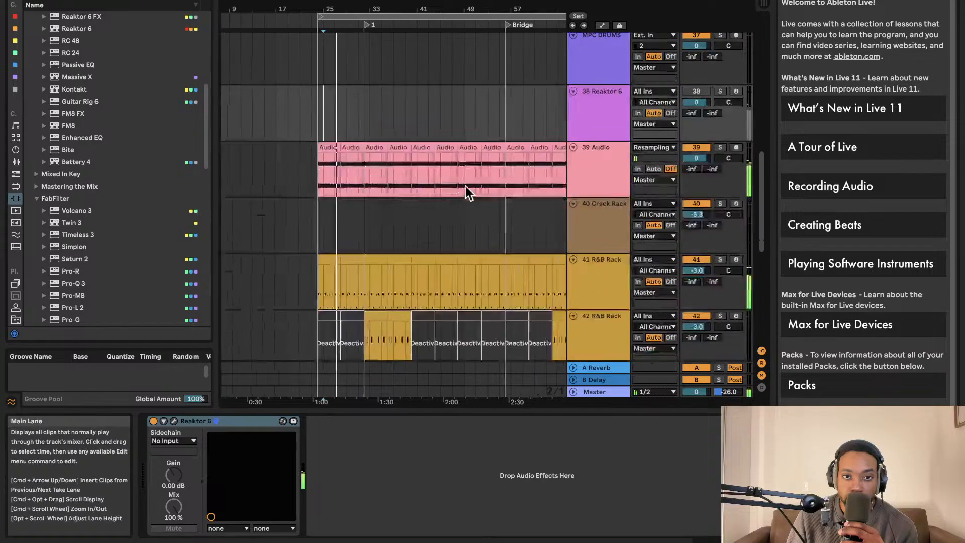
{"action": "scroll", "coordinate": [466, 184], "scroll_direction": "left", "scroll_amount": 4}
{"action": "scroll", "coordinate": [466, 184], "scroll_direction": "down", "scroll_amount": 1}
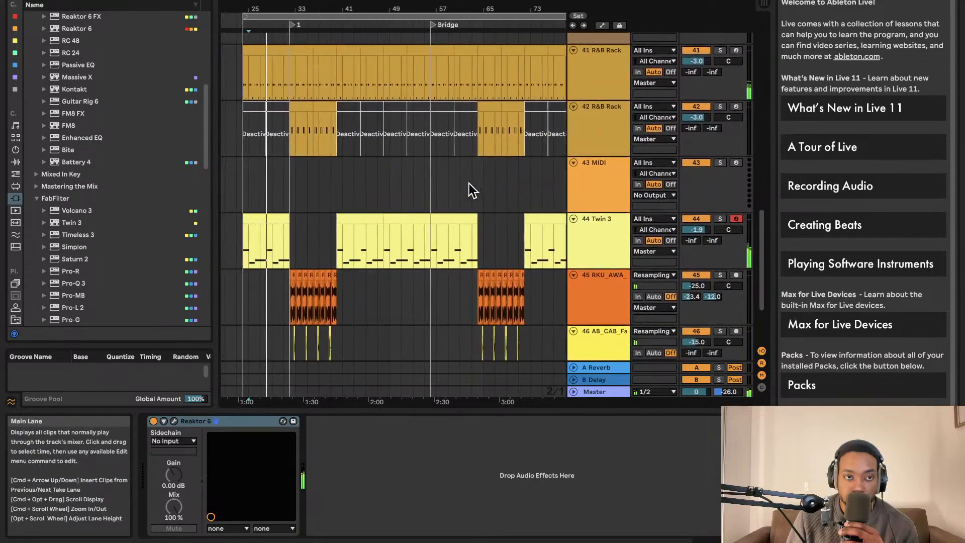